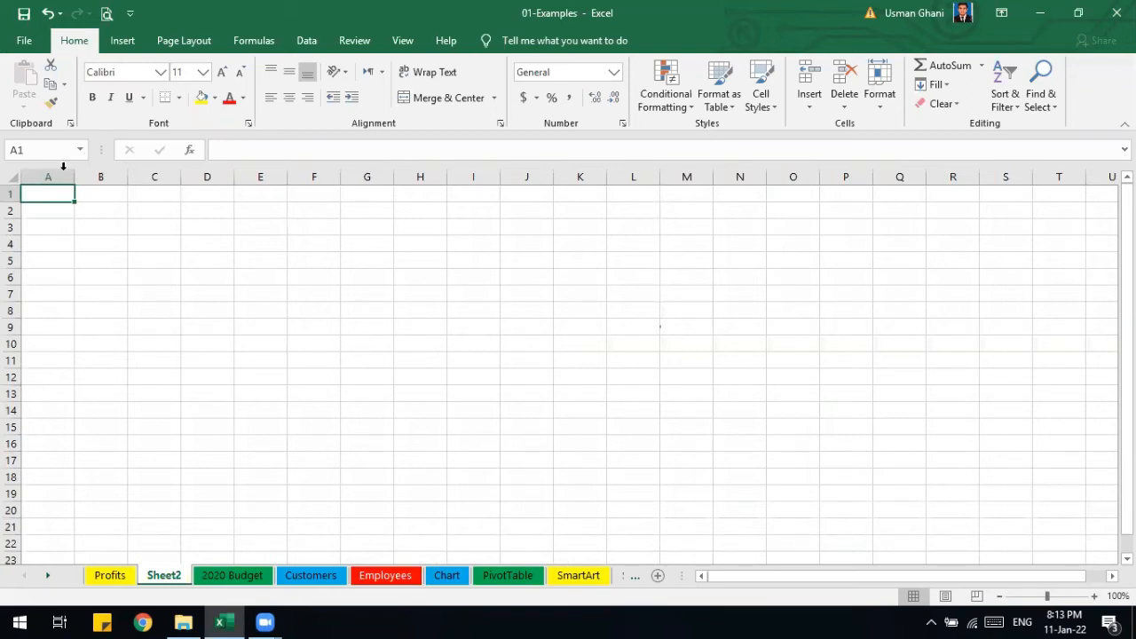
Move the active cell back and forth across row 5 of Sheet2 to examine the individual cells.
left_click(175, 257)
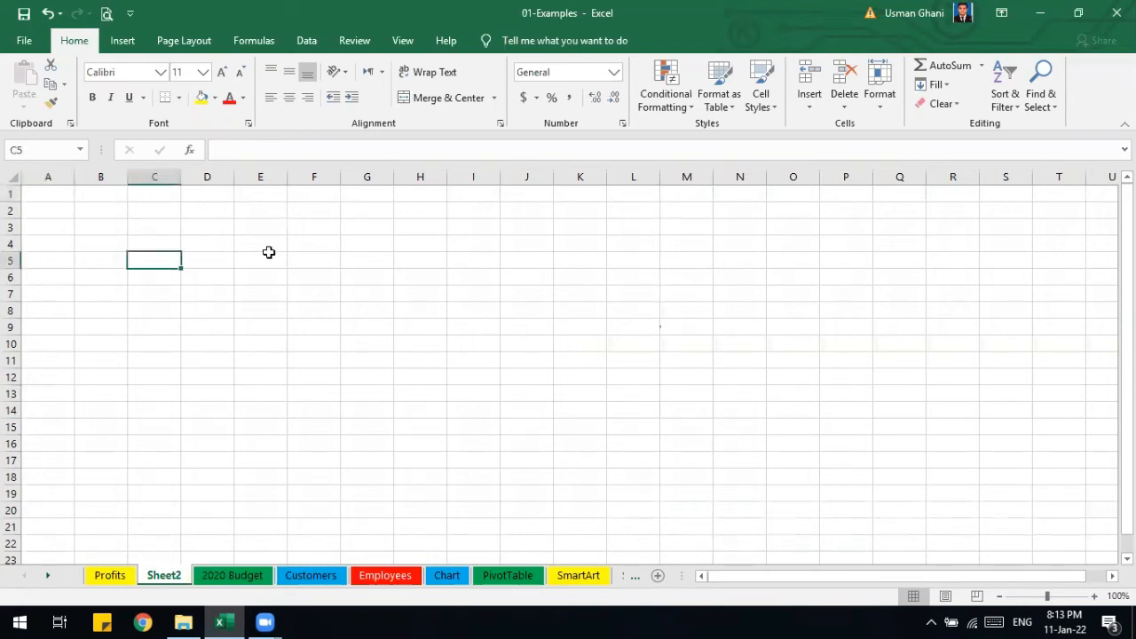
left_click(269, 256)
left_click(387, 257)
left_click(487, 269)
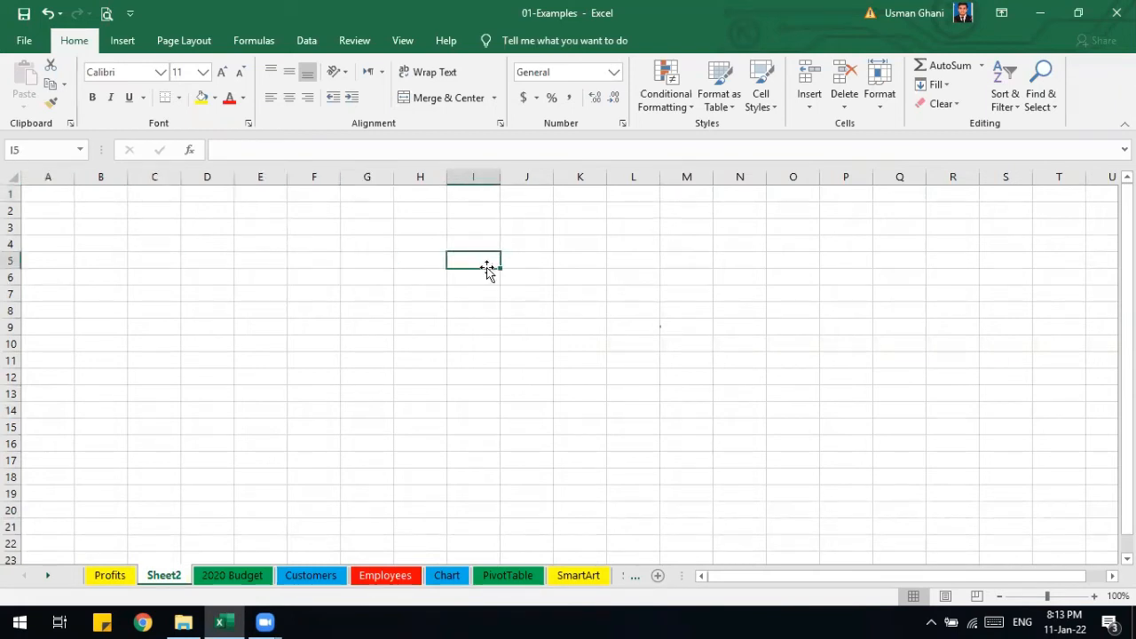
key("Right")
key("Right")
key("Right")
key("Left")
key("Left")
key("Left")
key("Left")
key("Left")
key("Left")
key("Left")
key("Left")
key("Left")
key("Left")
key("Left")
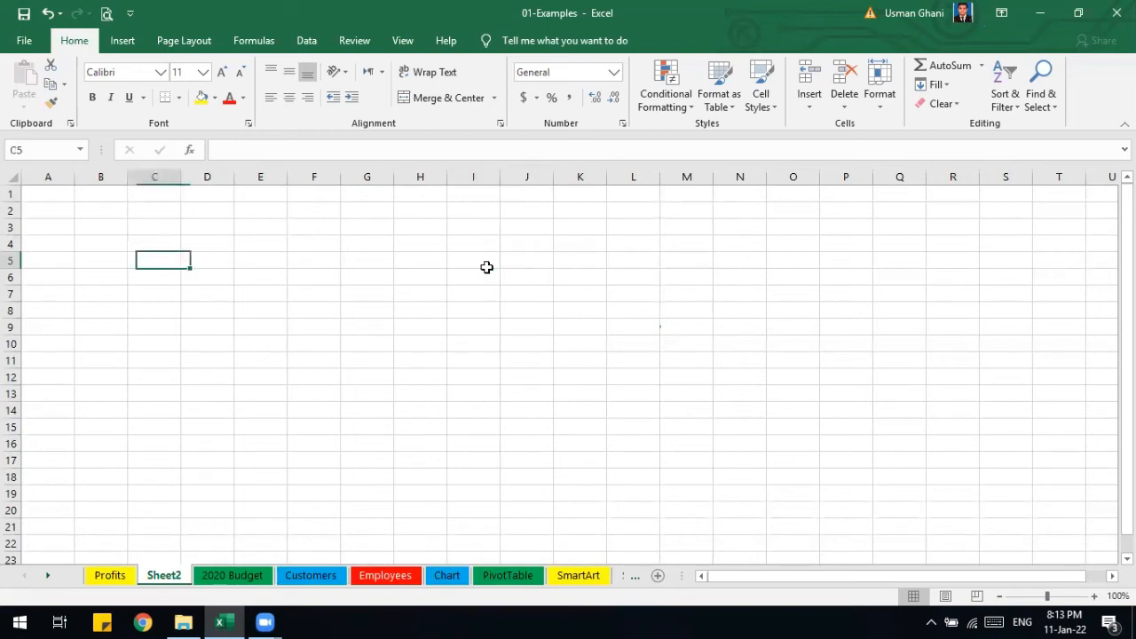
key("Right")
key("Right")
key("Right")
key("Right")
key("Right")
key("Right")
key("Right")
key("Right")
key("Right")
key("Right")
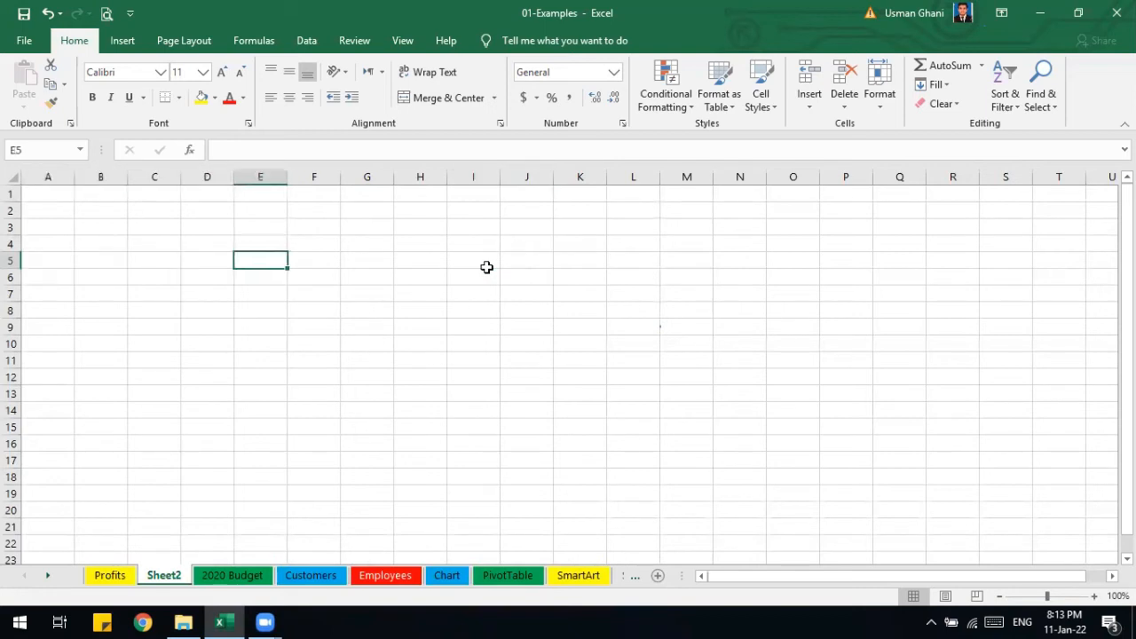
key("Left")
key("Left")
key("Left")
key("Left")
key("Left")
key("Left")
key("Left")
key("Left")
key("Left")
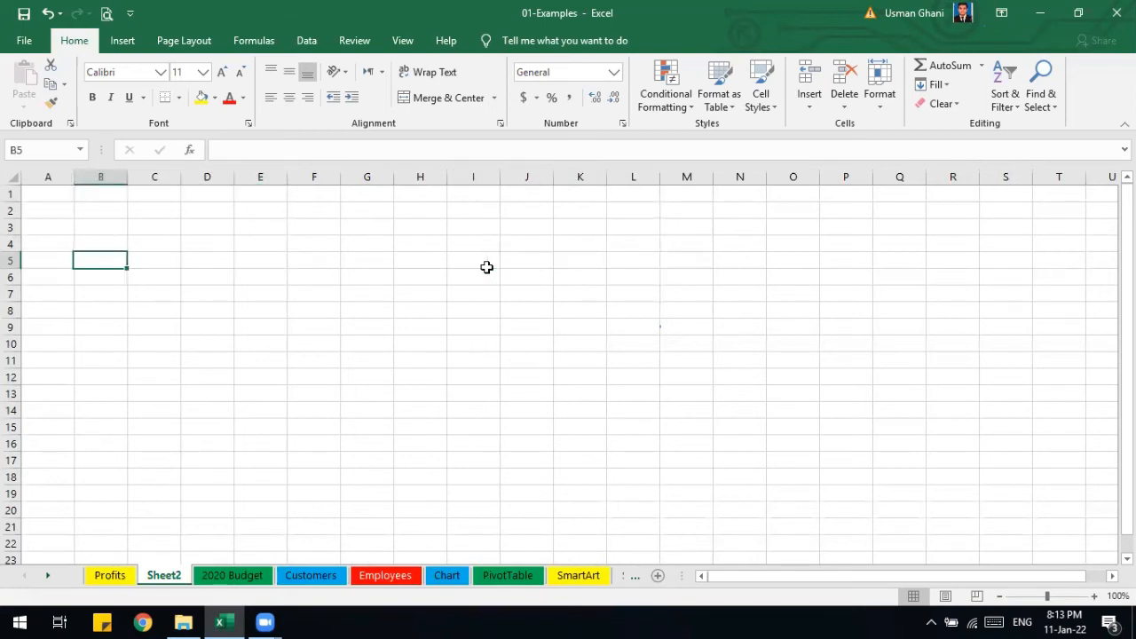
key("Right")
key("Right")
key("Right")
key("Right")
key("Right")
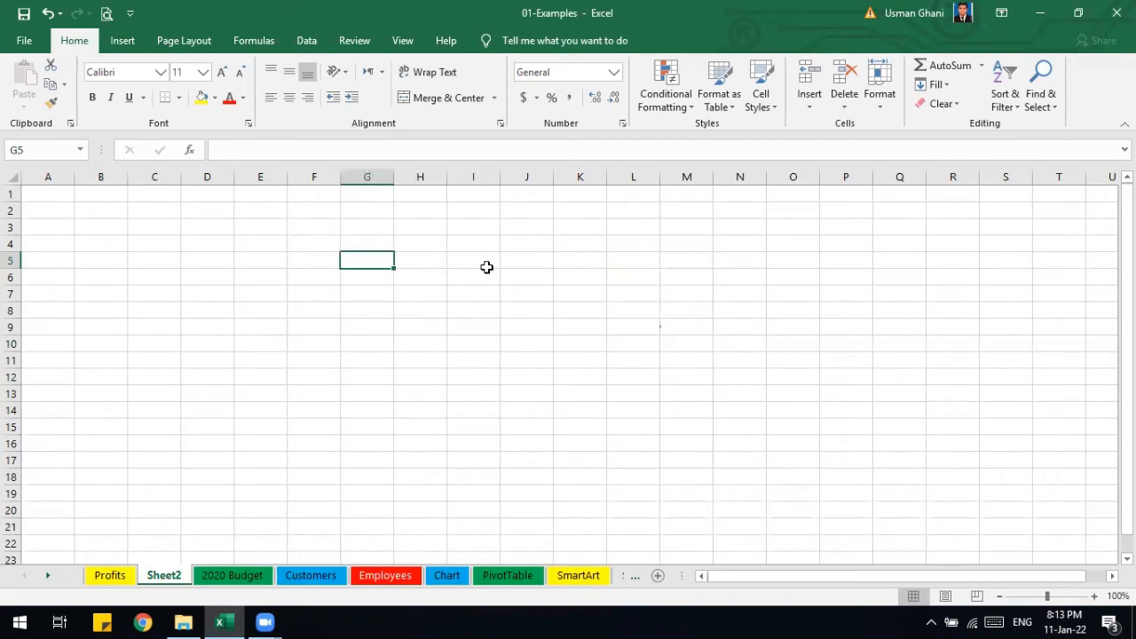
key("Left")
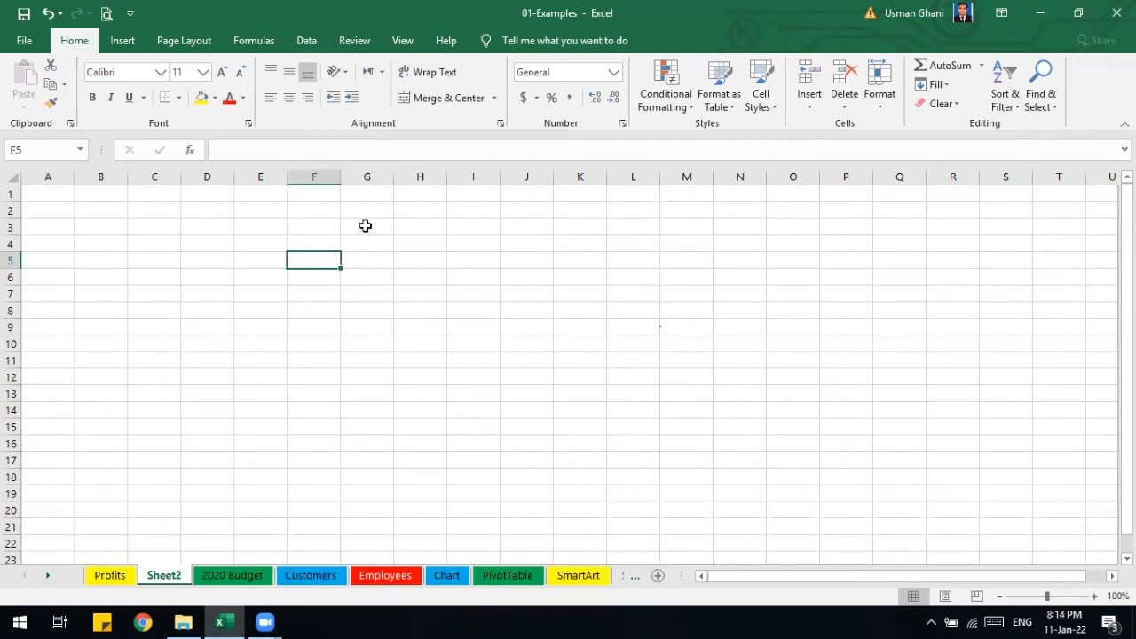
Select whole columns one at a time, from column A through column G and back to column F.
left_click(56, 173)
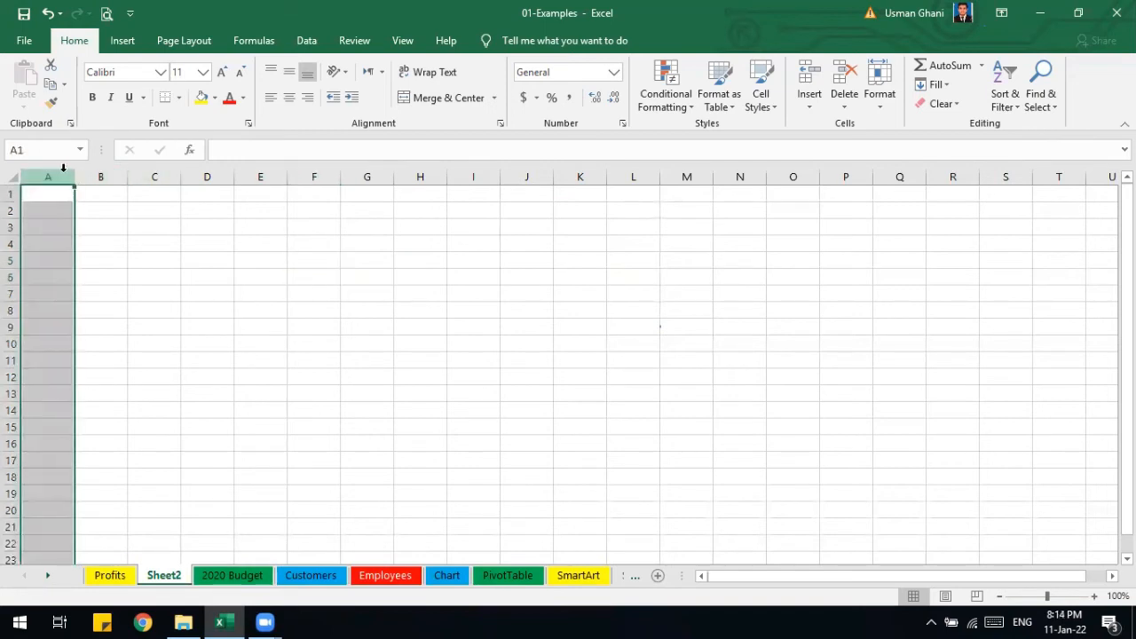
left_click(101, 174)
left_click(153, 177)
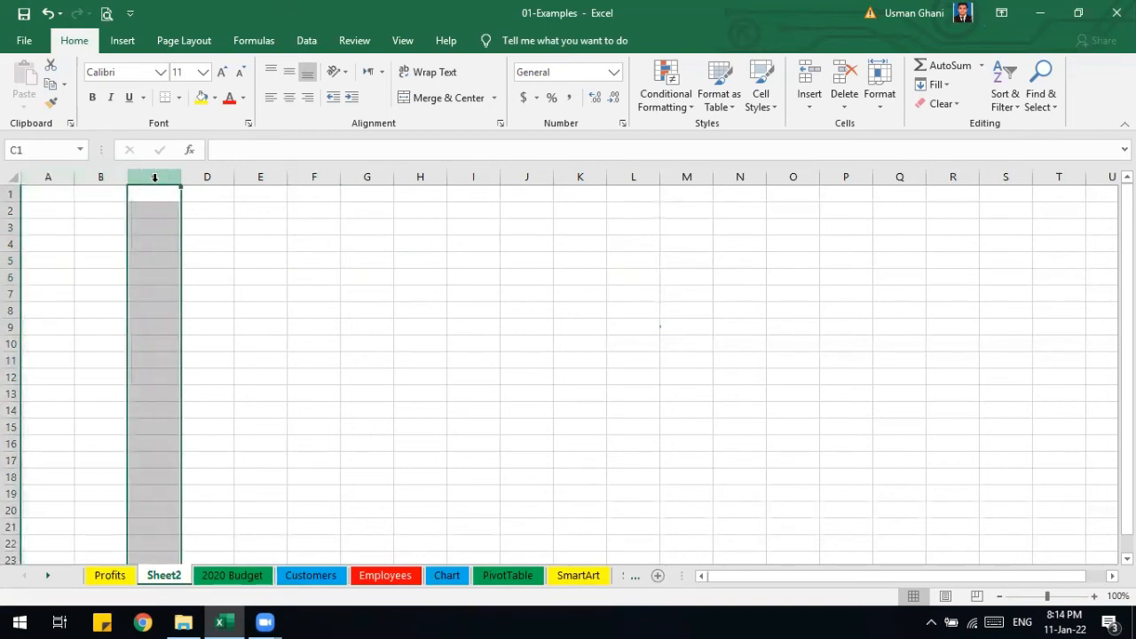
left_click(203, 173)
left_click(265, 173)
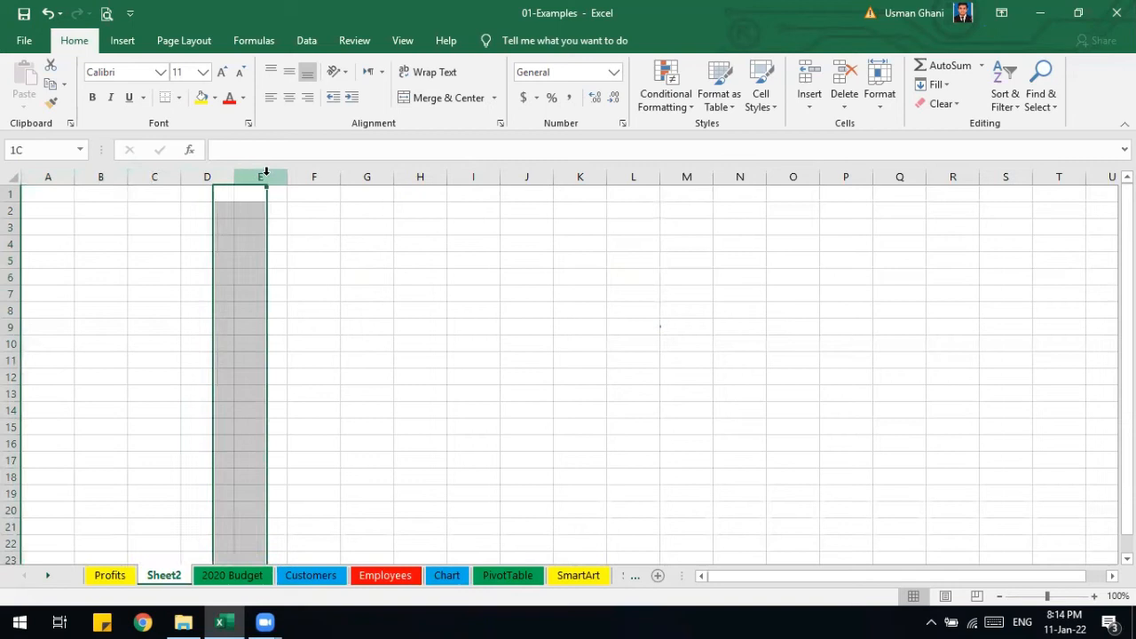
left_click(356, 176)
left_click(297, 173)
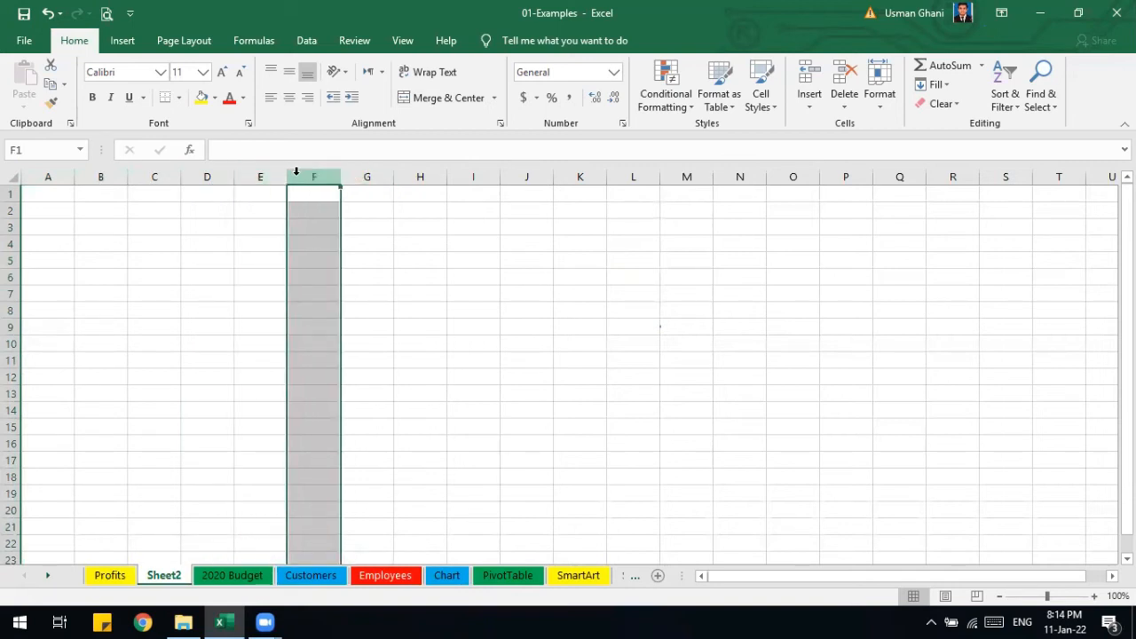
Select rows 1, 2 and 3 one after another as entire rows.
left_click(13, 192)
left_click(9, 209)
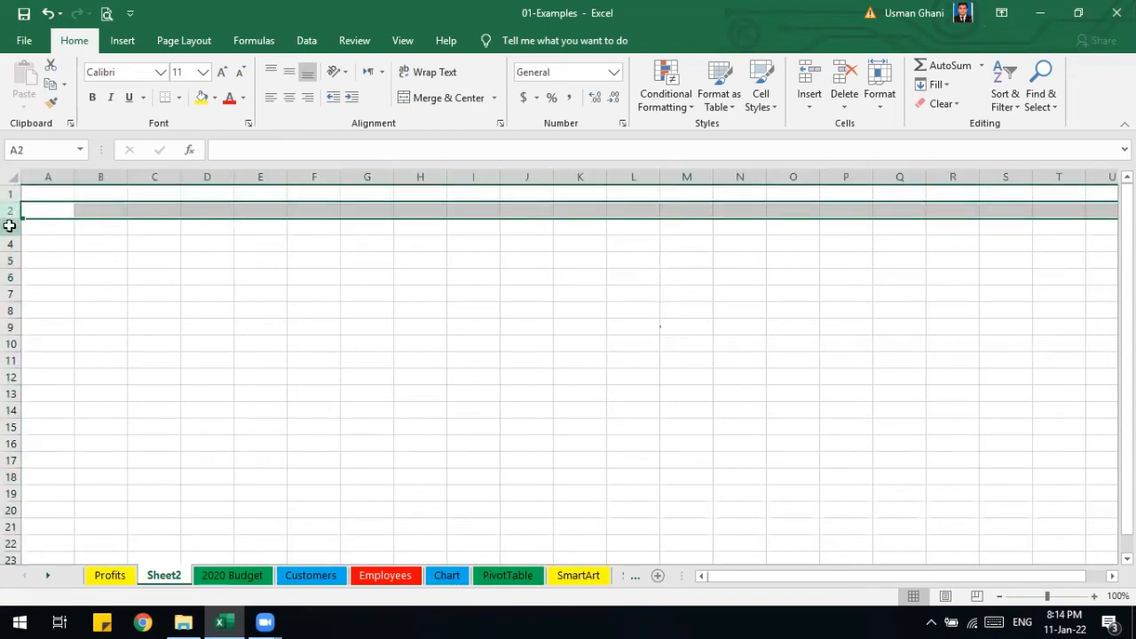
left_click(10, 226)
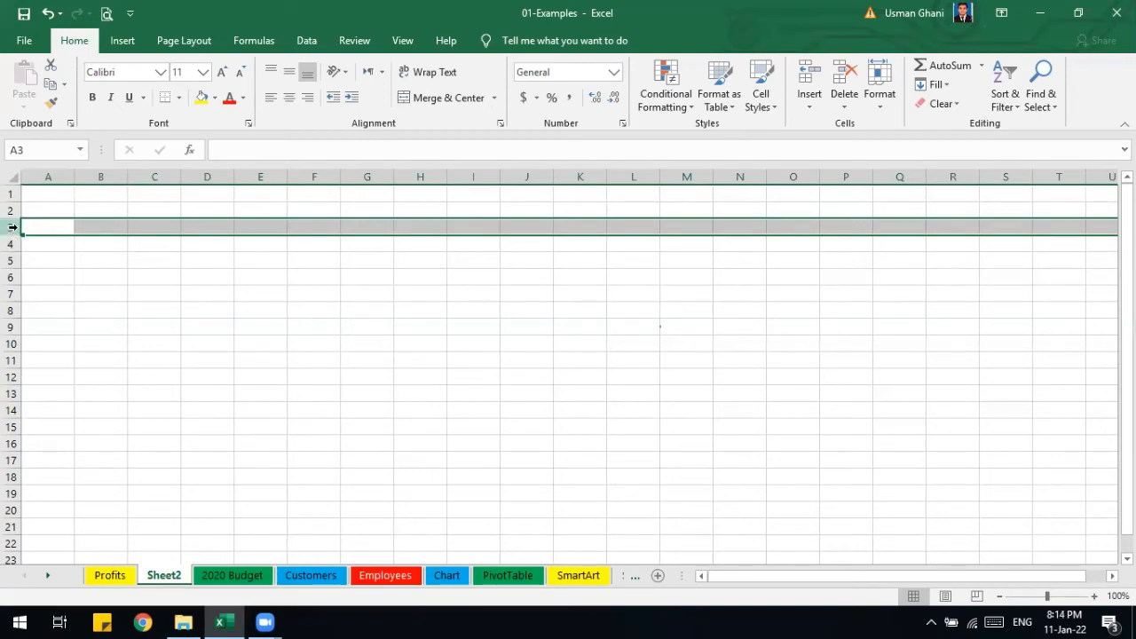
Select column B, row 2 and their intersecting cell B2 to examine how a cell address is formed.
left_click(101, 175)
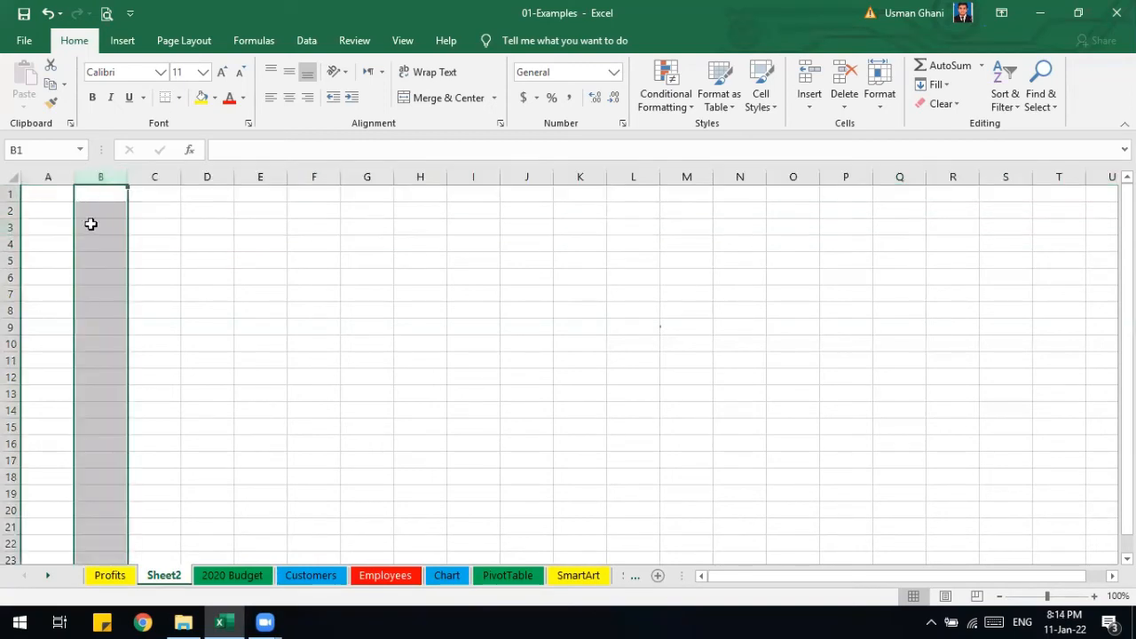
left_click(9, 210)
left_click(102, 212)
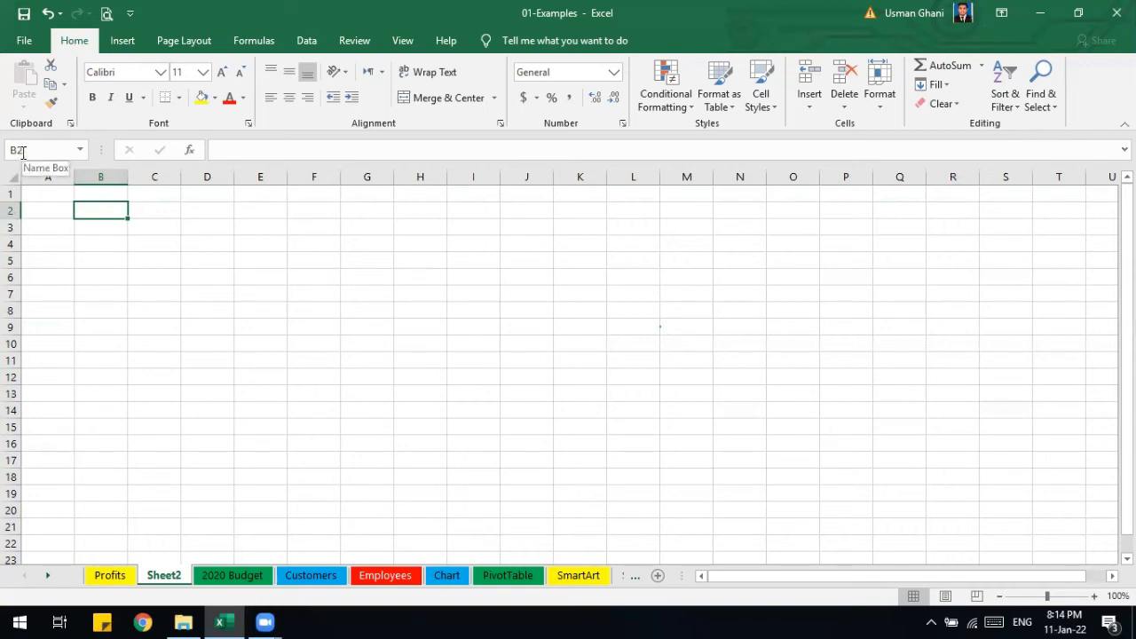
Select cell A1 in Sheet2 and switch to the Profits sheet.
left_click(61, 199)
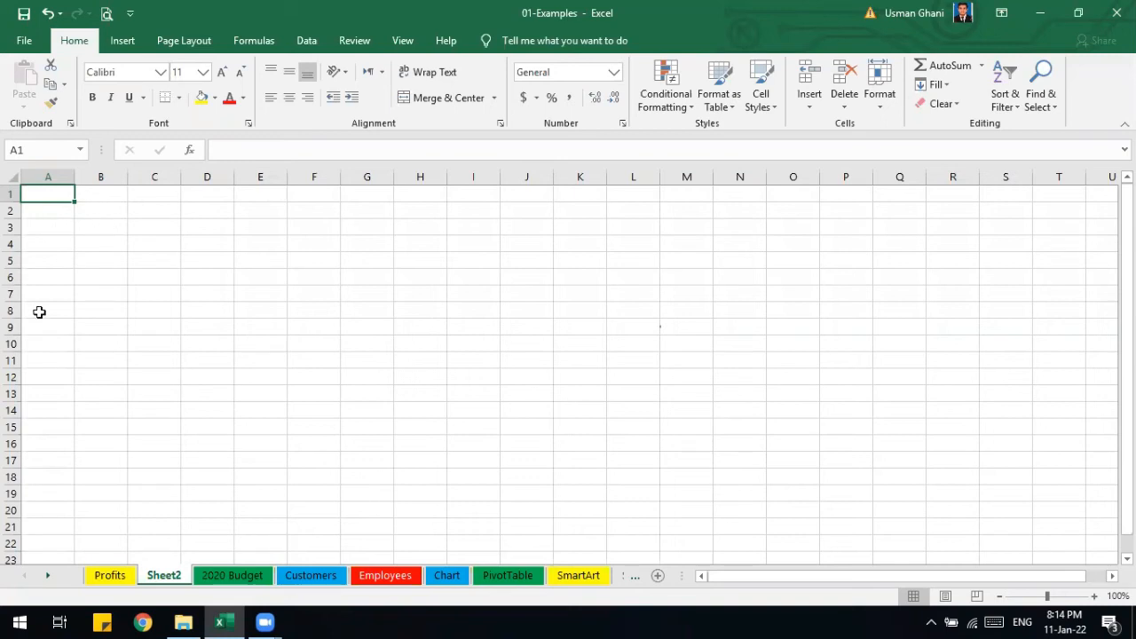
left_click(112, 577)
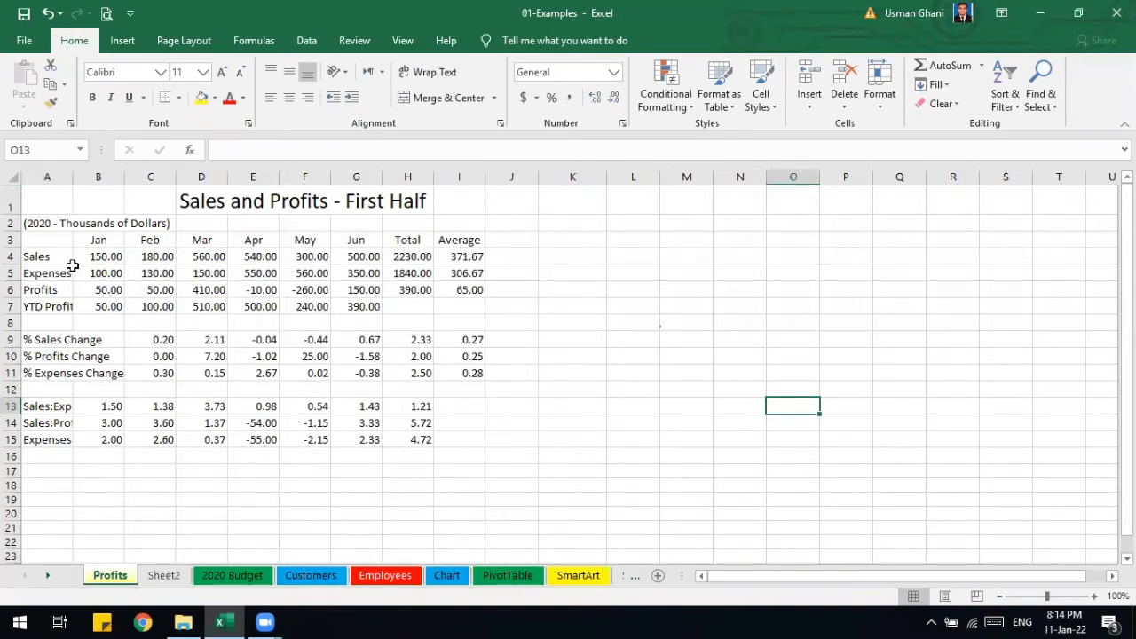
Insert two blank rows above the Expenses row of the sales table.
left_click(13, 273)
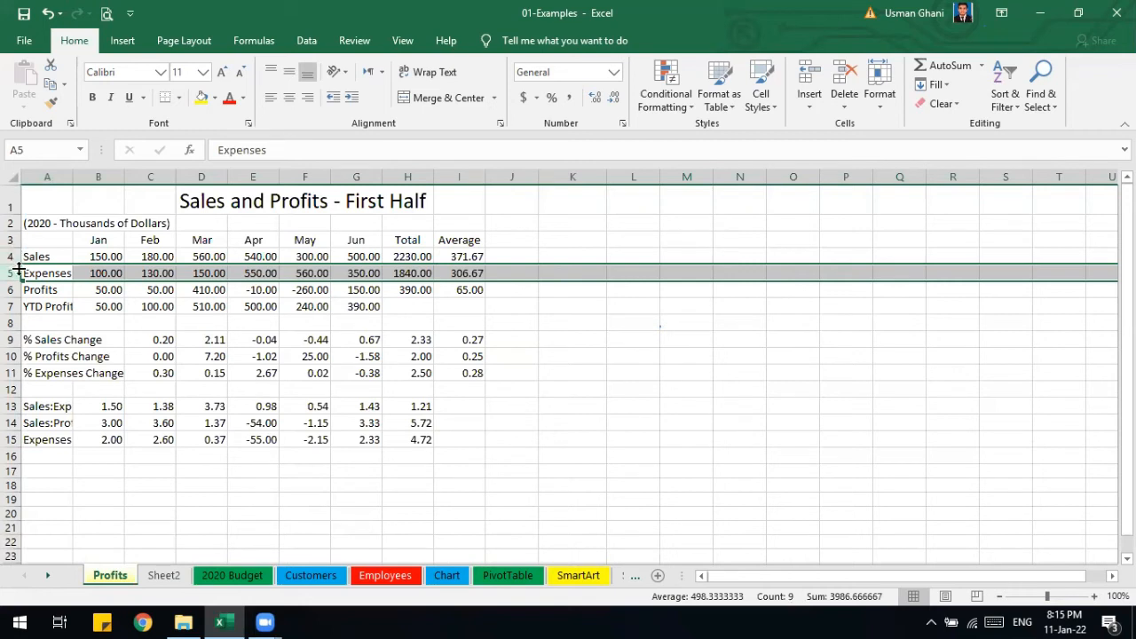
left_click(810, 105)
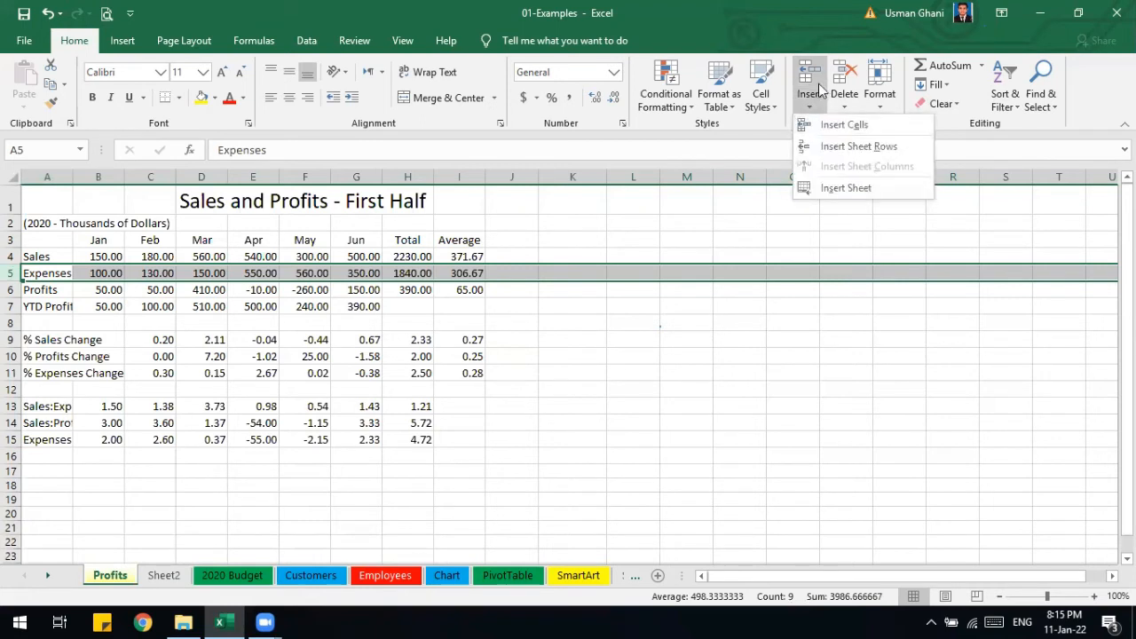
left_click(808, 80)
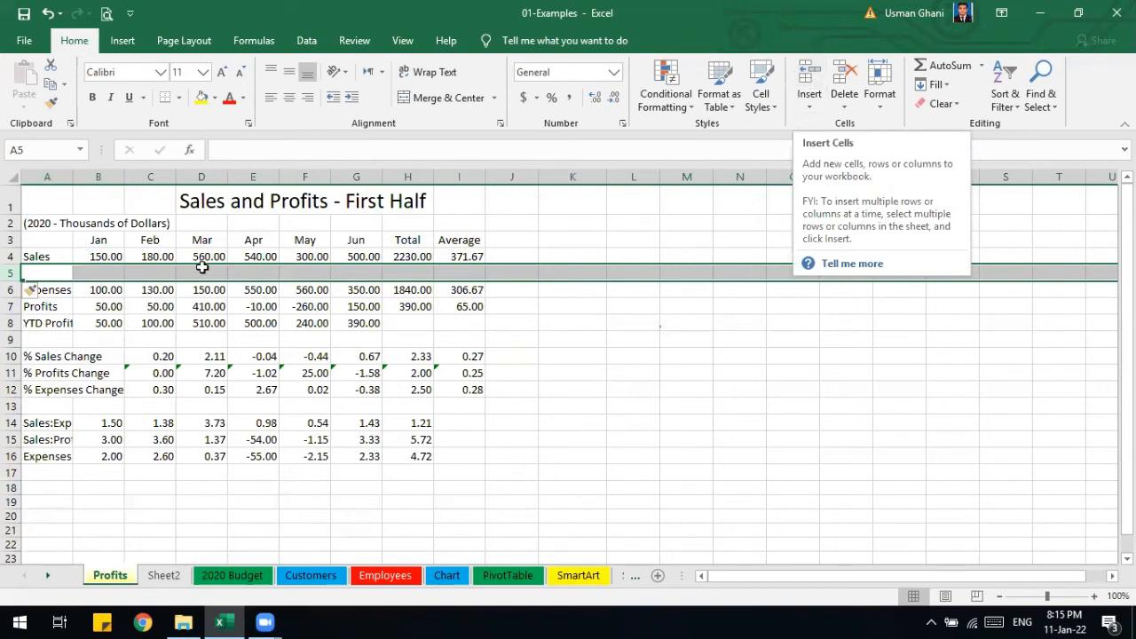
right_click(14, 276)
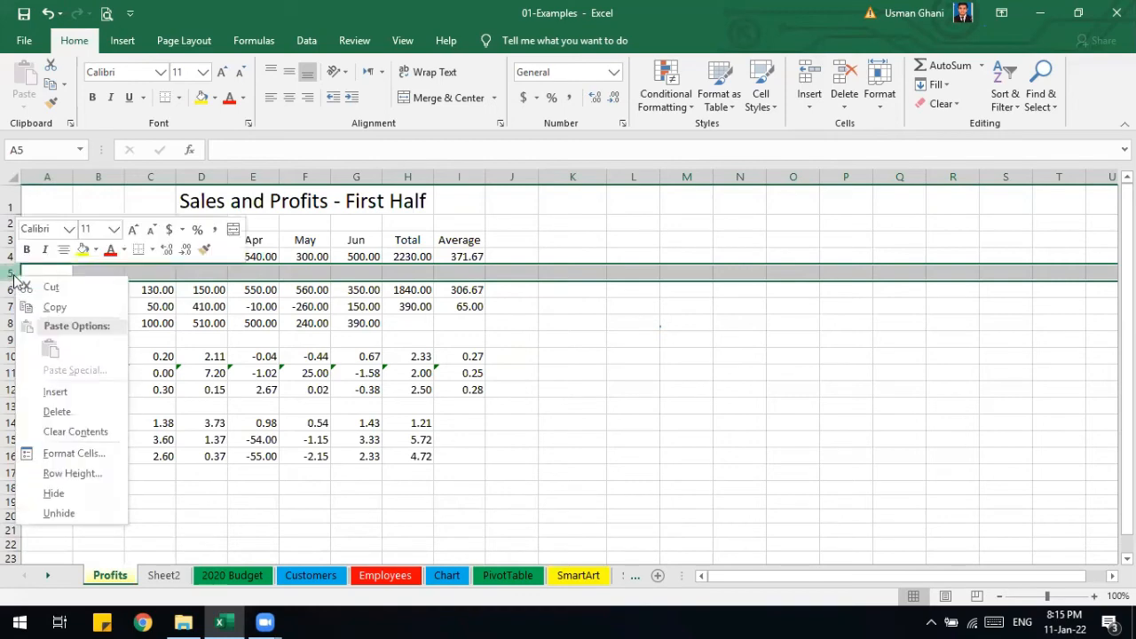
left_click(64, 392)
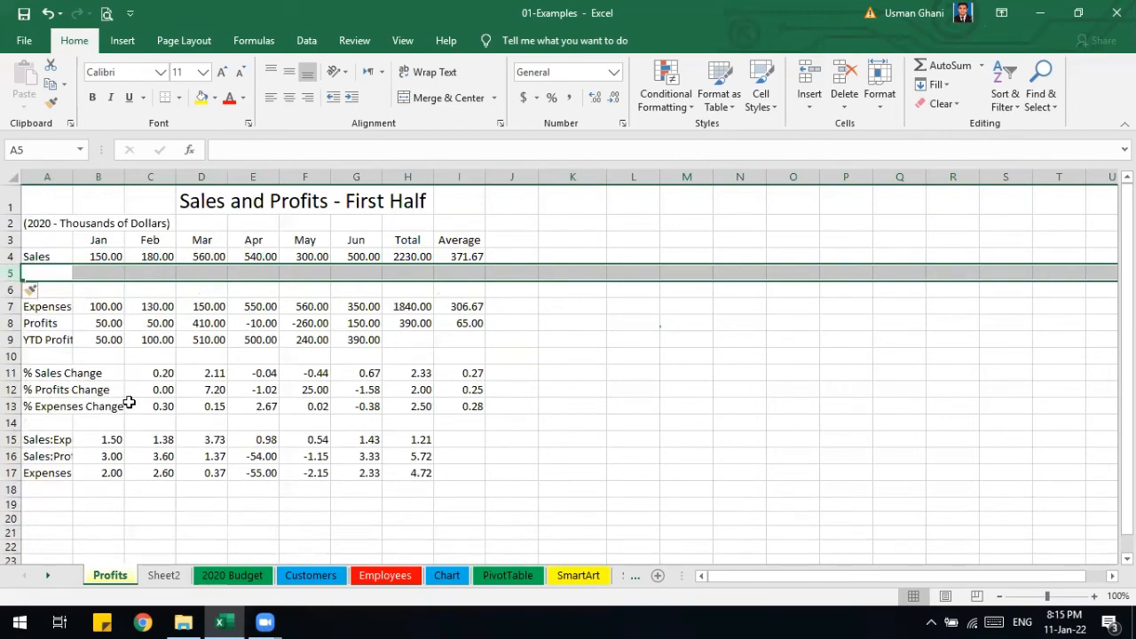
Examine the cell insertion options for blank cell B5 and close them without inserting anything.
left_click(96, 273)
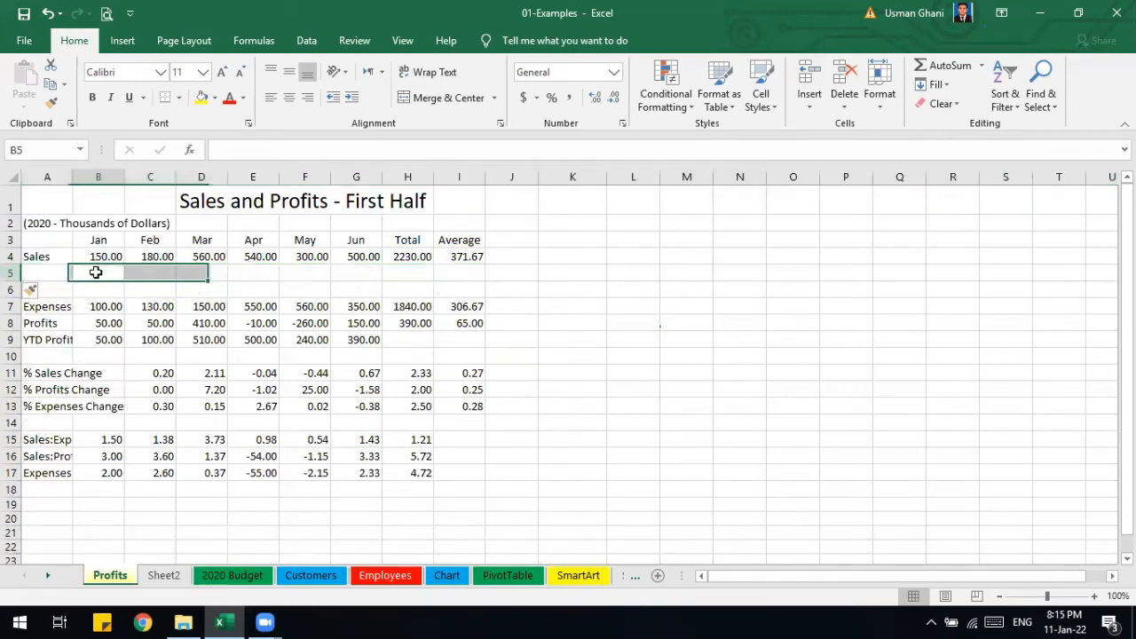
right_click(96, 272)
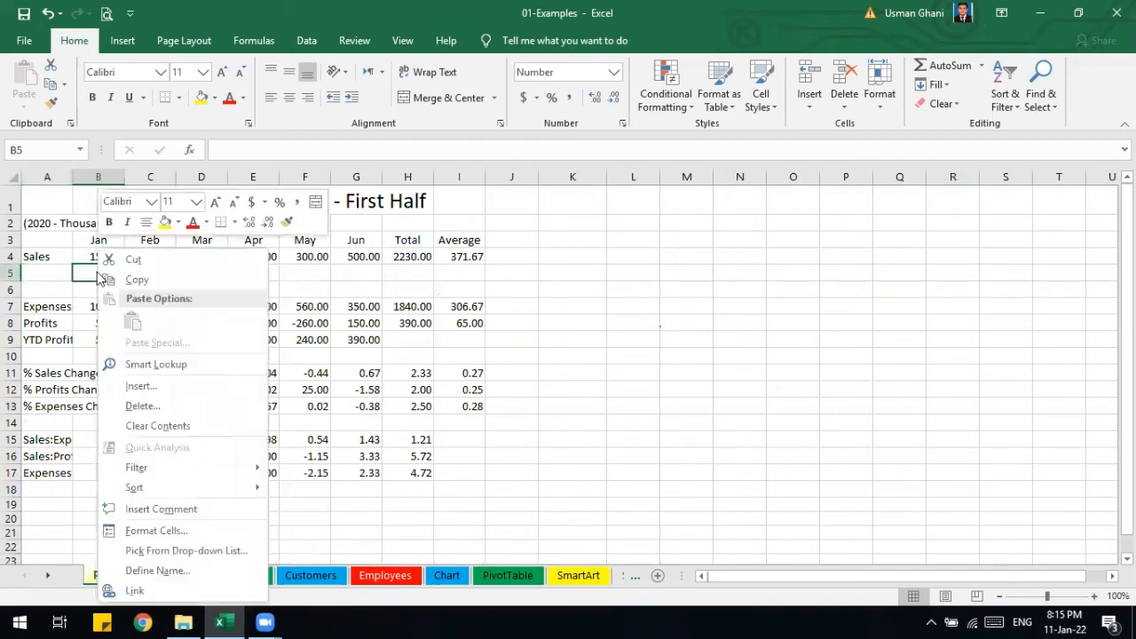
left_click(140, 386)
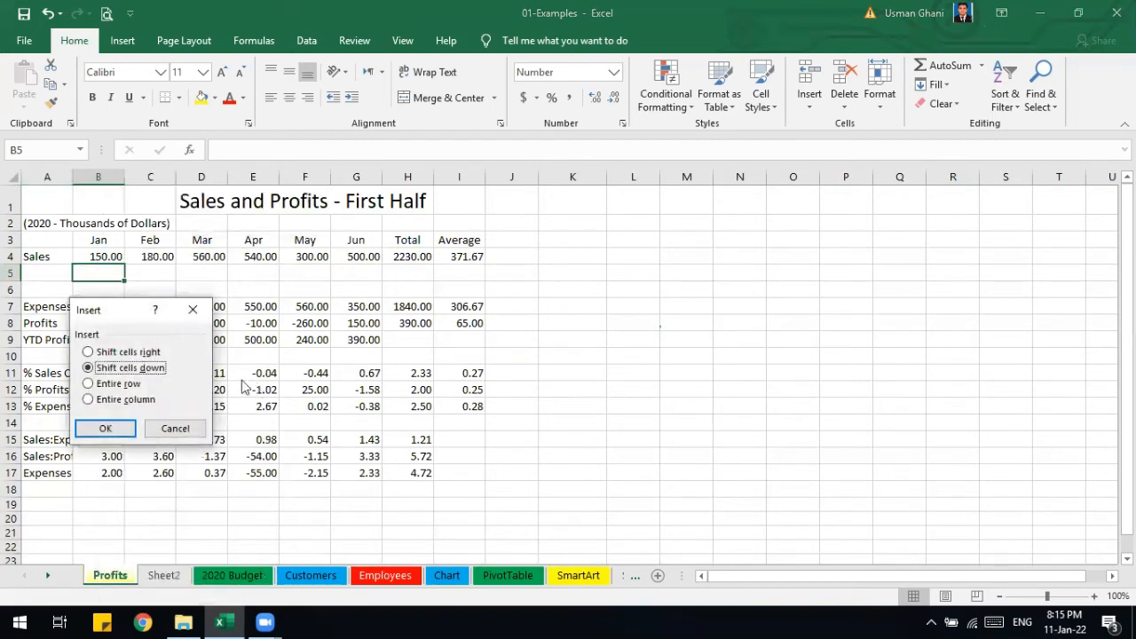
left_click_drag(133, 310, 300, 233)
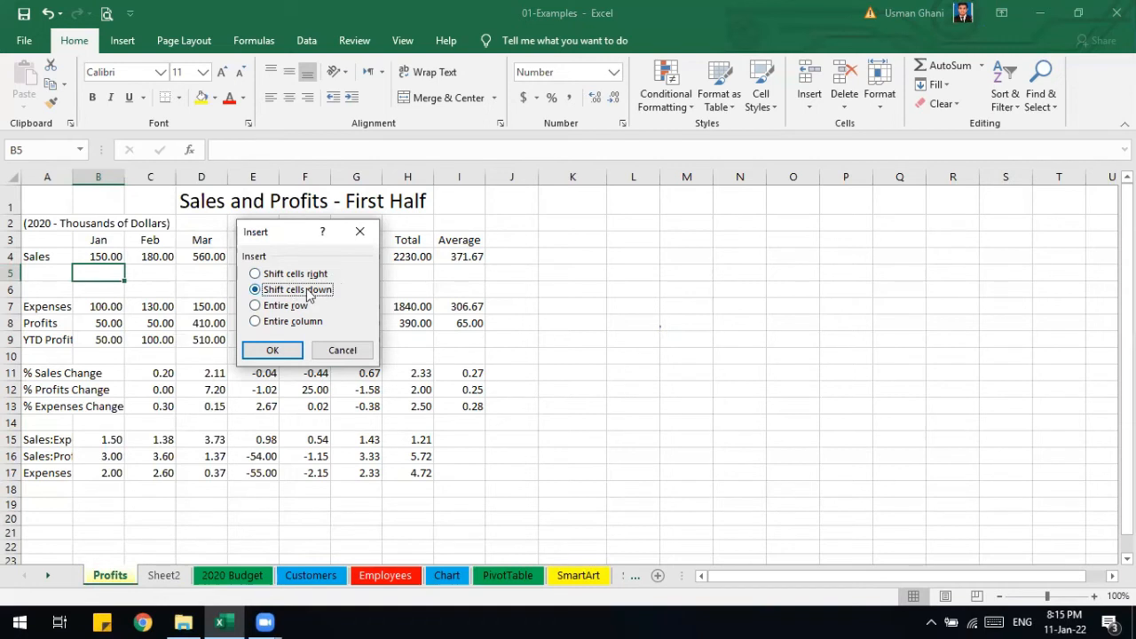
left_click(342, 351)
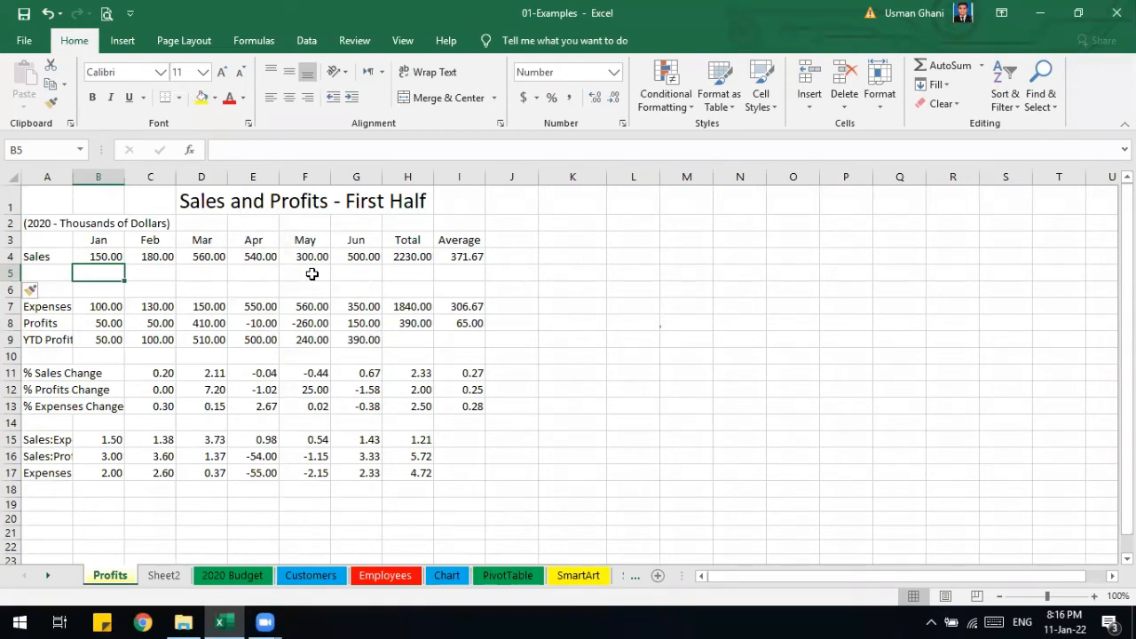
Insert another blank row at row 5 and two blank columns before the Mar column.
left_click(12, 274)
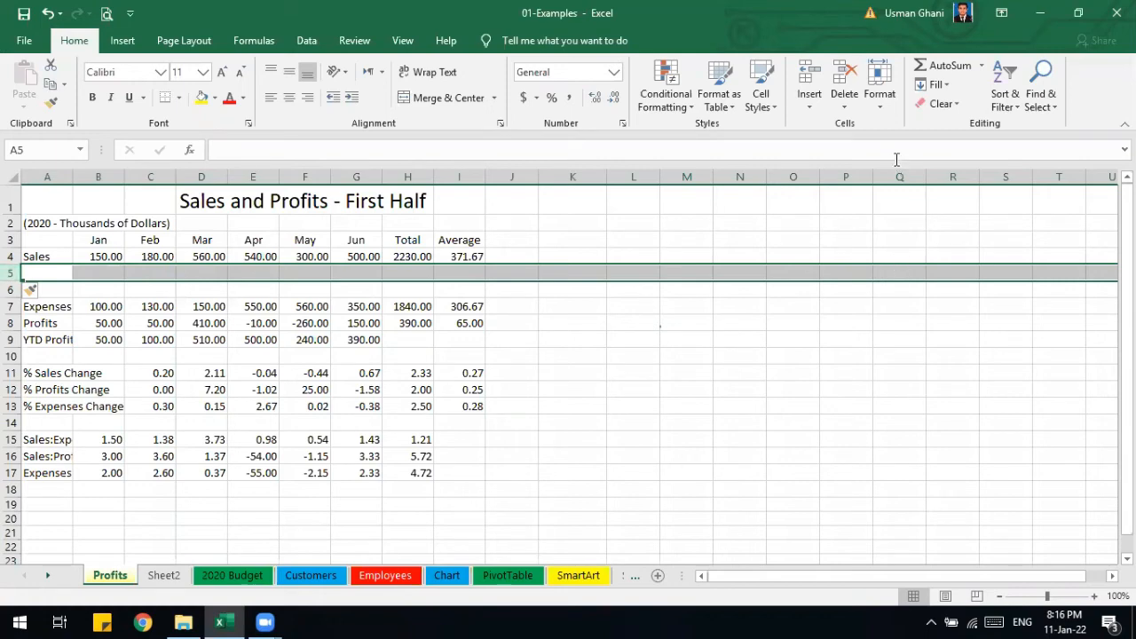
left_click(807, 79)
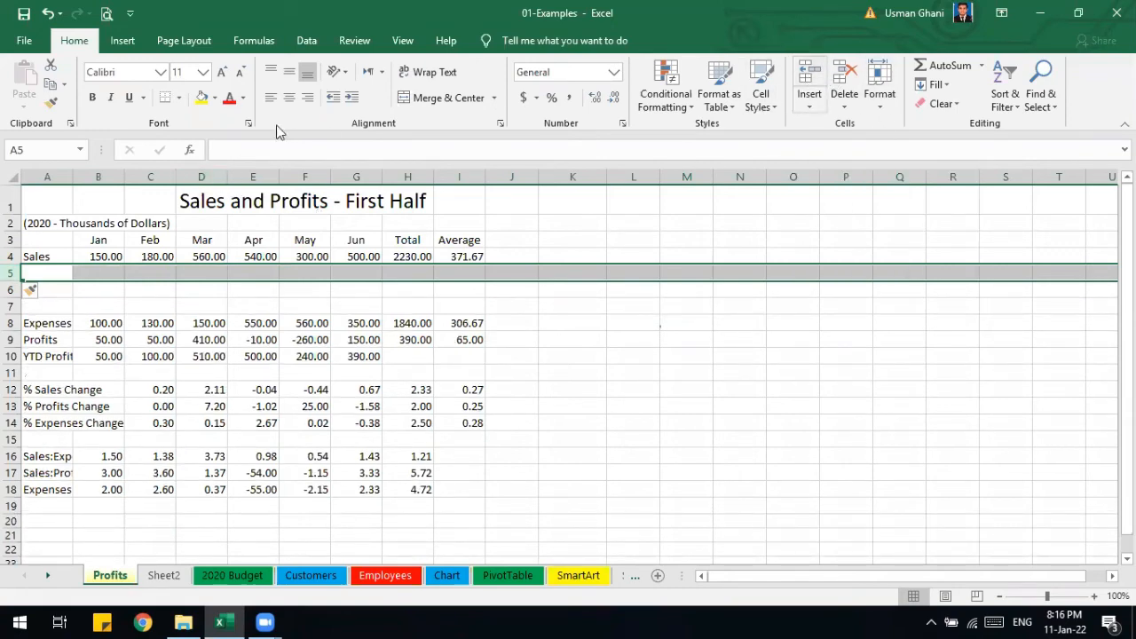
left_click(203, 176)
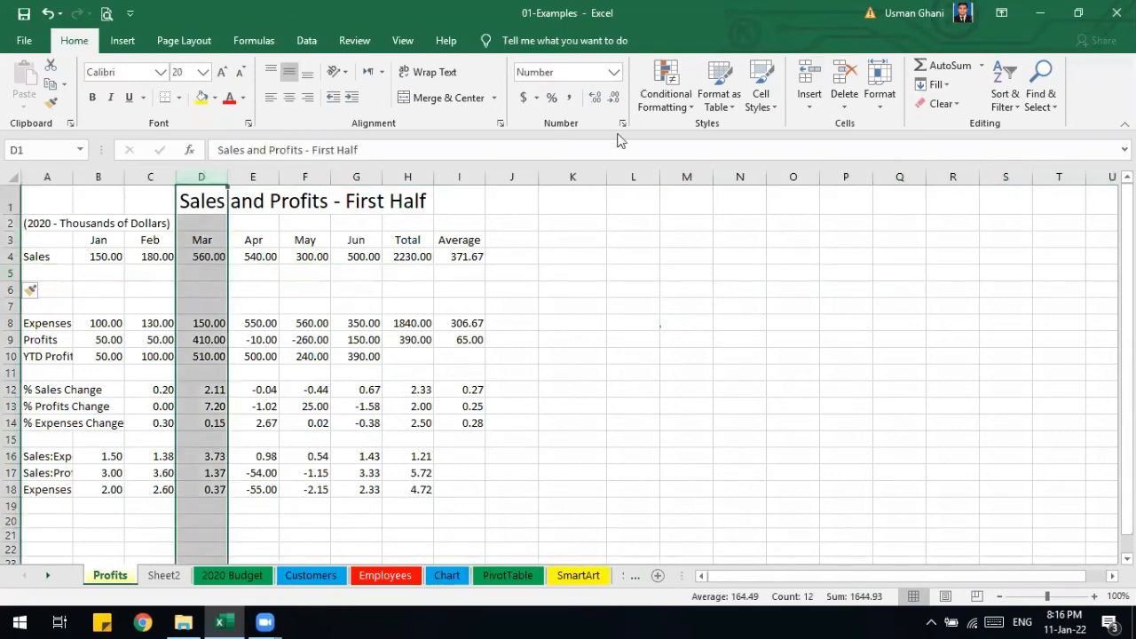
left_click(808, 75)
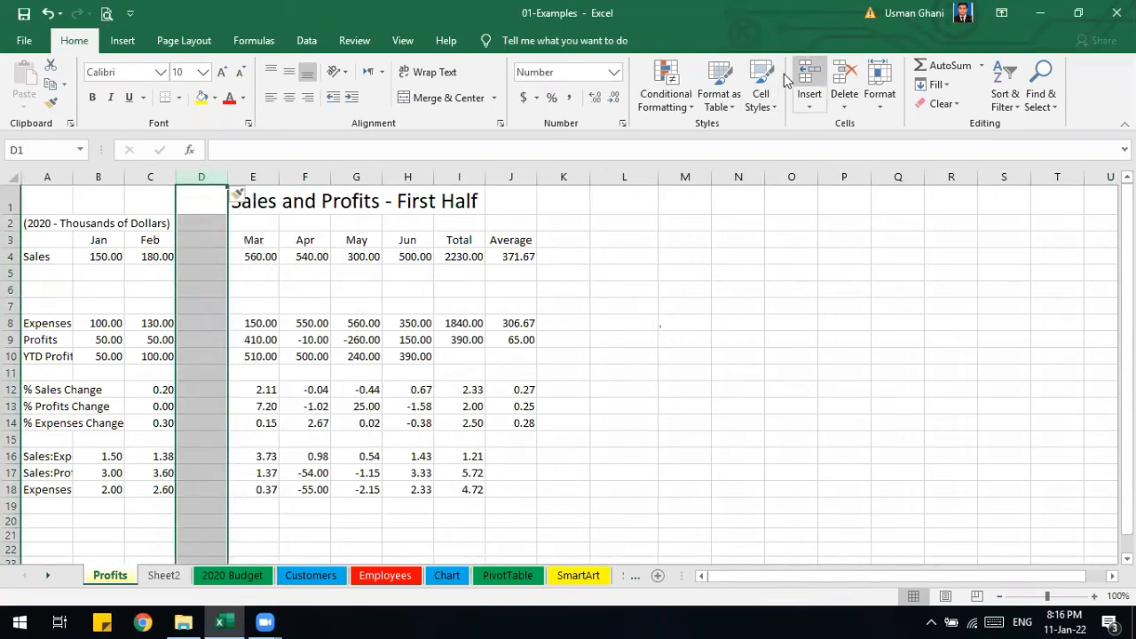
right_click(186, 241)
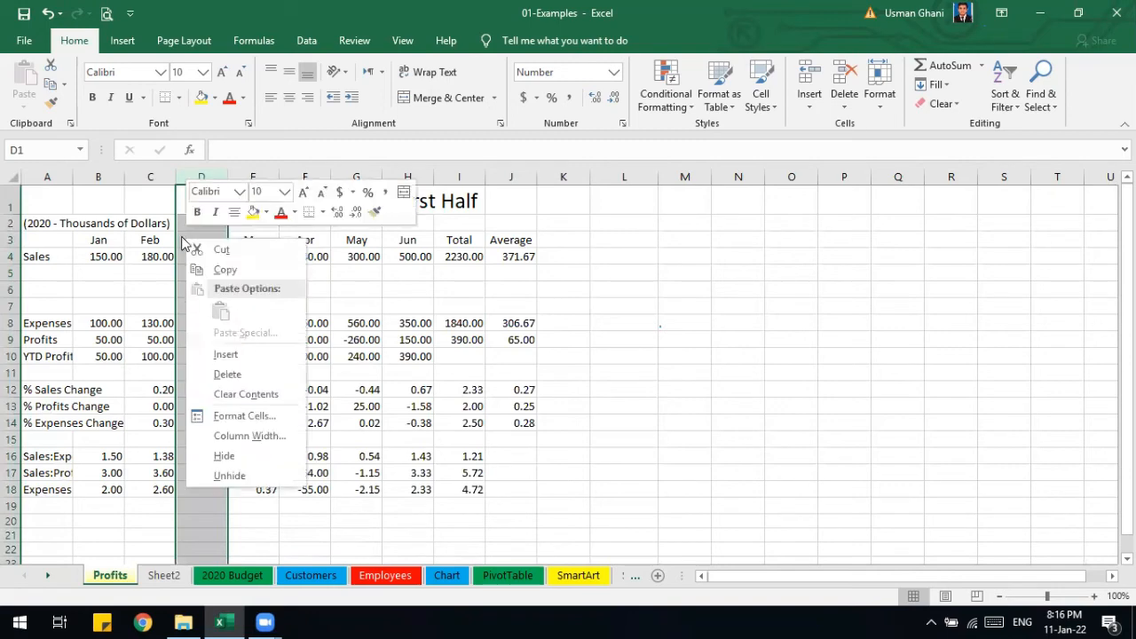
left_click(226, 357)
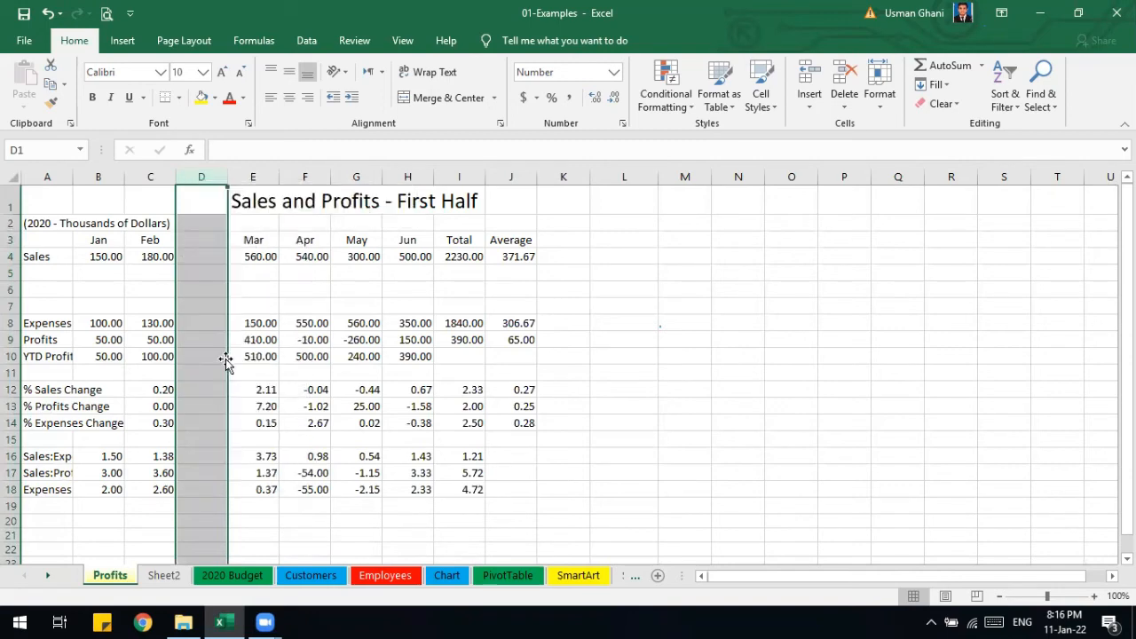
Undo all the row and column insertions in the Profits sheet.
left_click(261, 286)
key("ctrl+z")
key("ctrl+z")
key("ctrl+z")
key("ctrl+z")
key("ctrl+z")
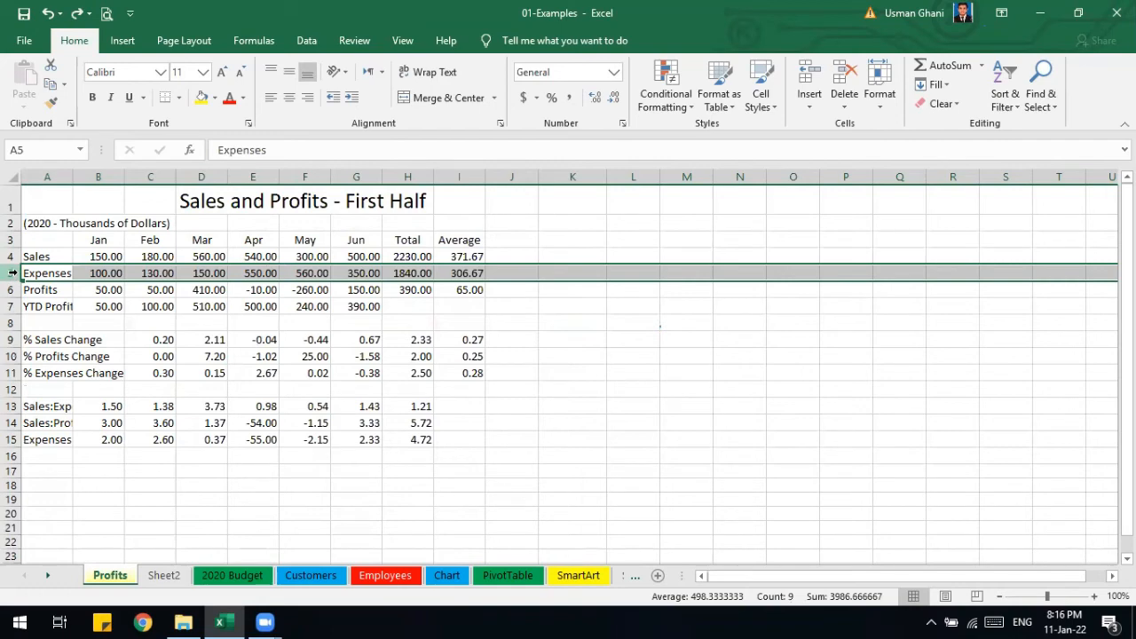
Insert six blank rows above the Expenses row and four blank columns before the Mar column.
left_click_drag(12, 273, 14, 356)
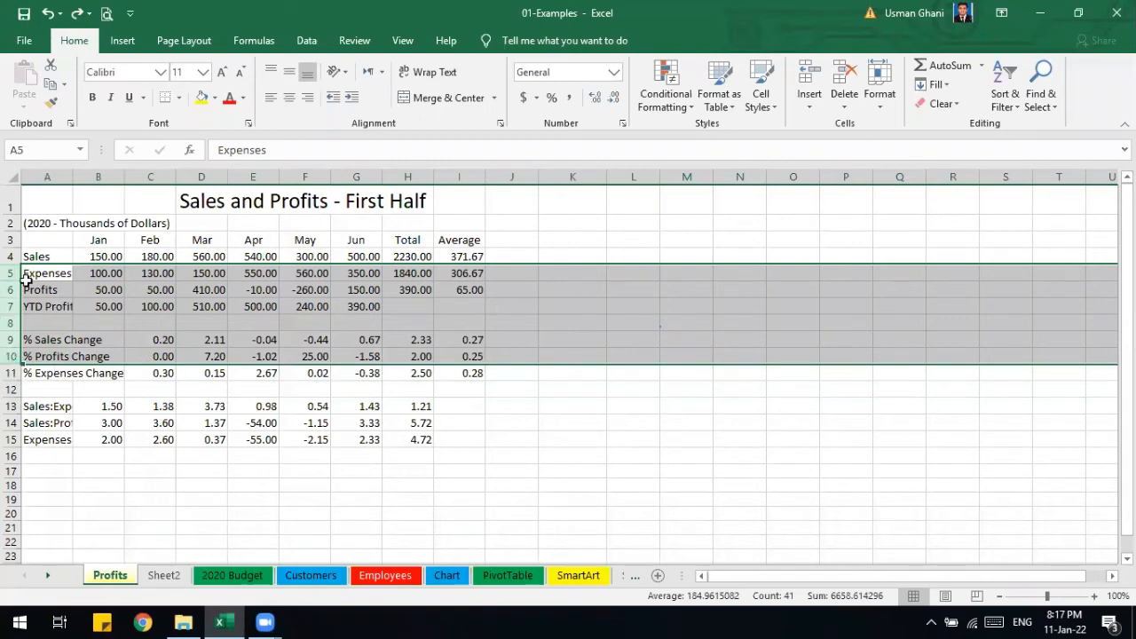
left_click(809, 79)
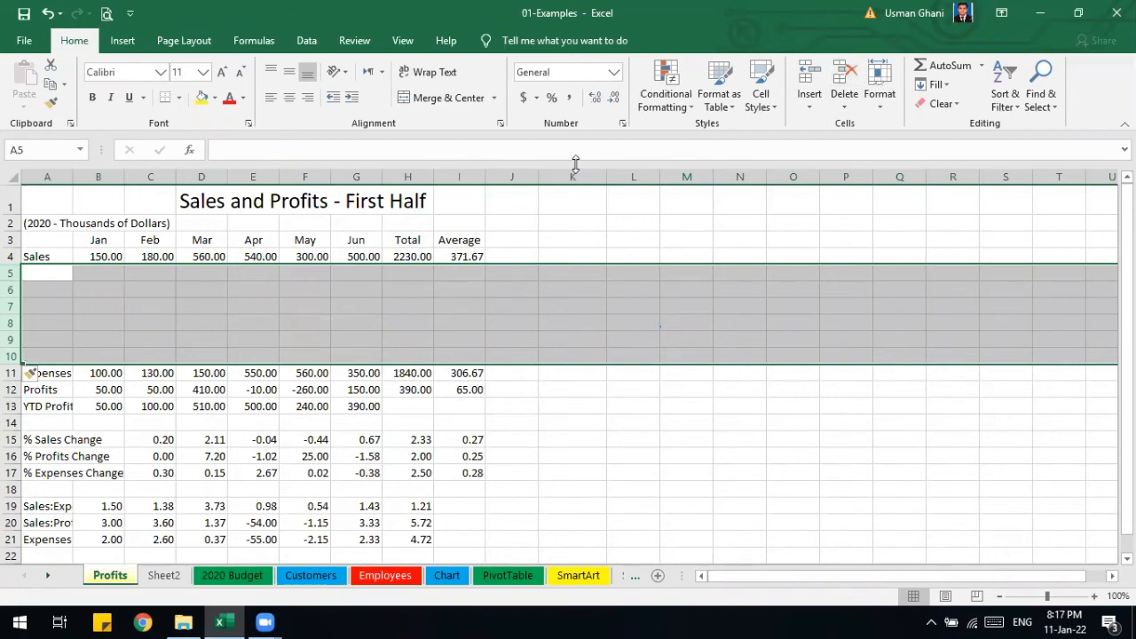
left_click(421, 222)
left_click(208, 177)
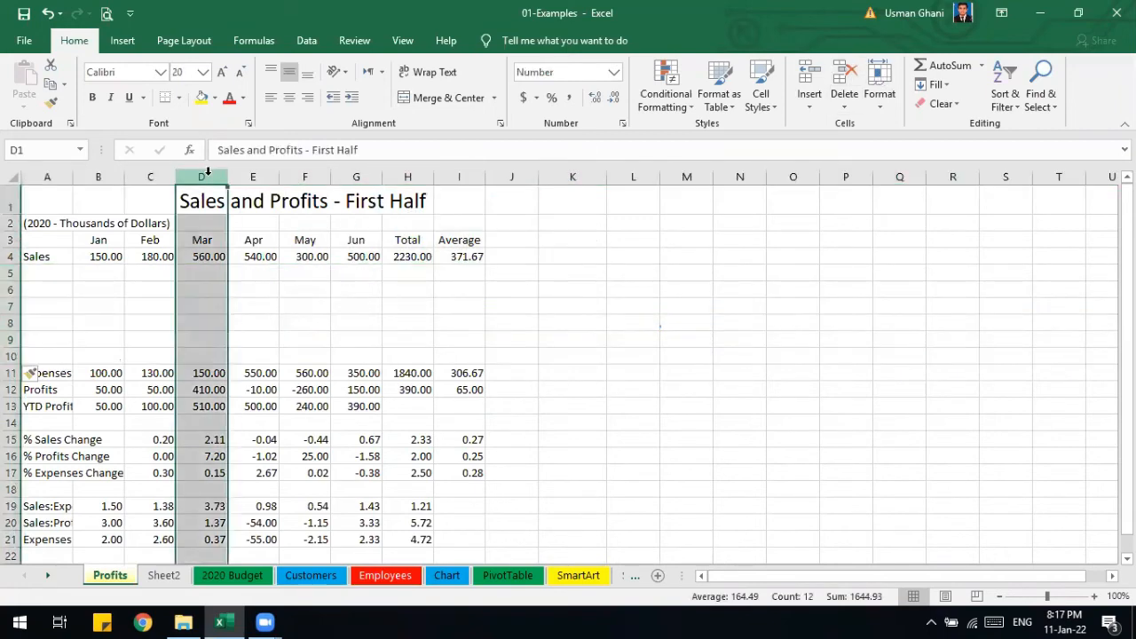
left_click_drag(206, 168, 347, 175)
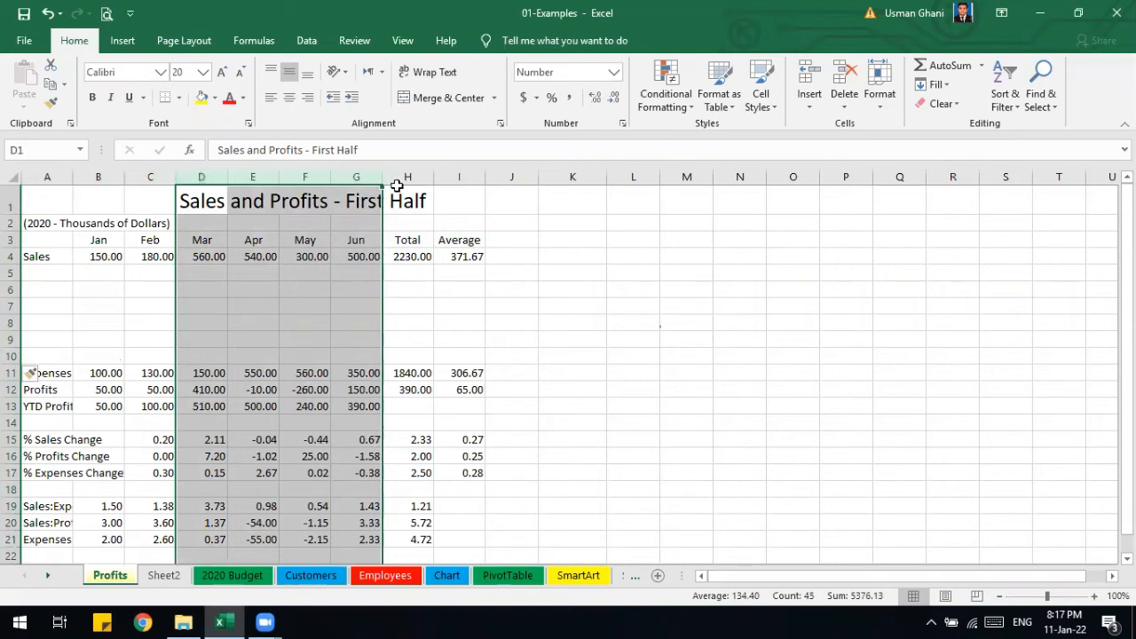
left_click(799, 78)
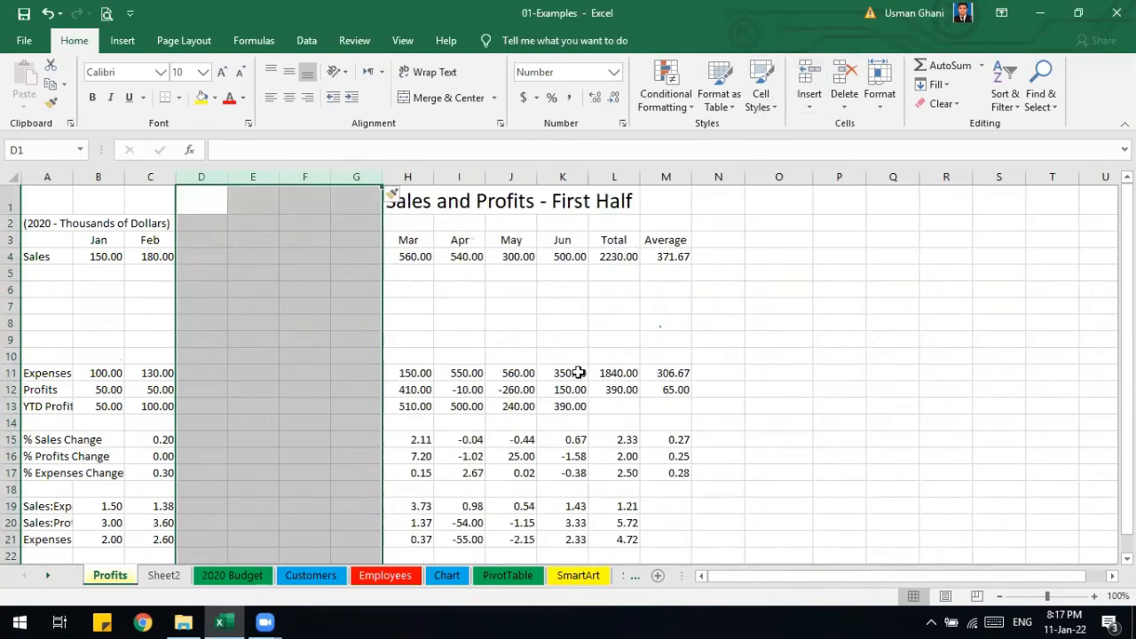
Undo the insertion of the six rows and four columns and clear the row selection.
key("ctrl+z")
key("ctrl+z")
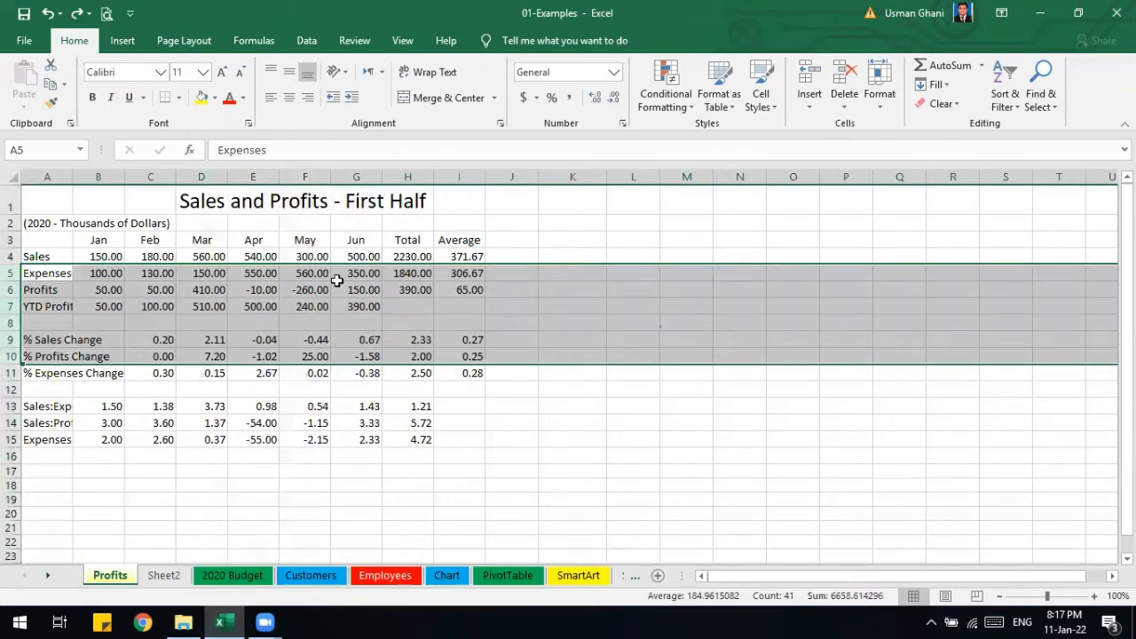
left_click(336, 277)
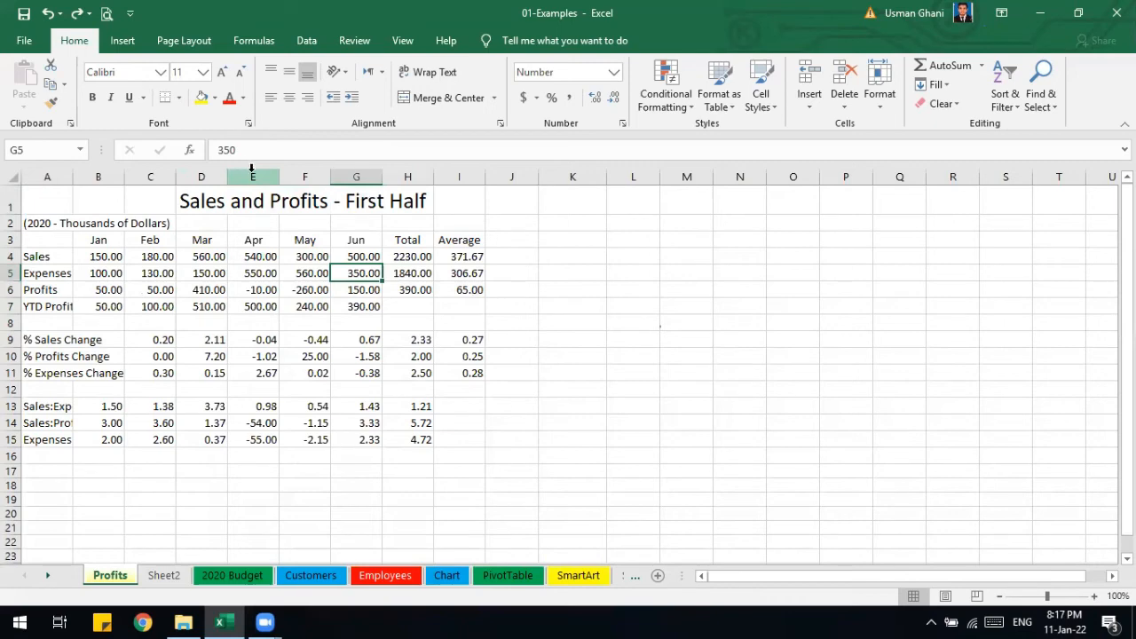
Delete the entire Apr column from the sales table and undo the deletion.
left_click(253, 176)
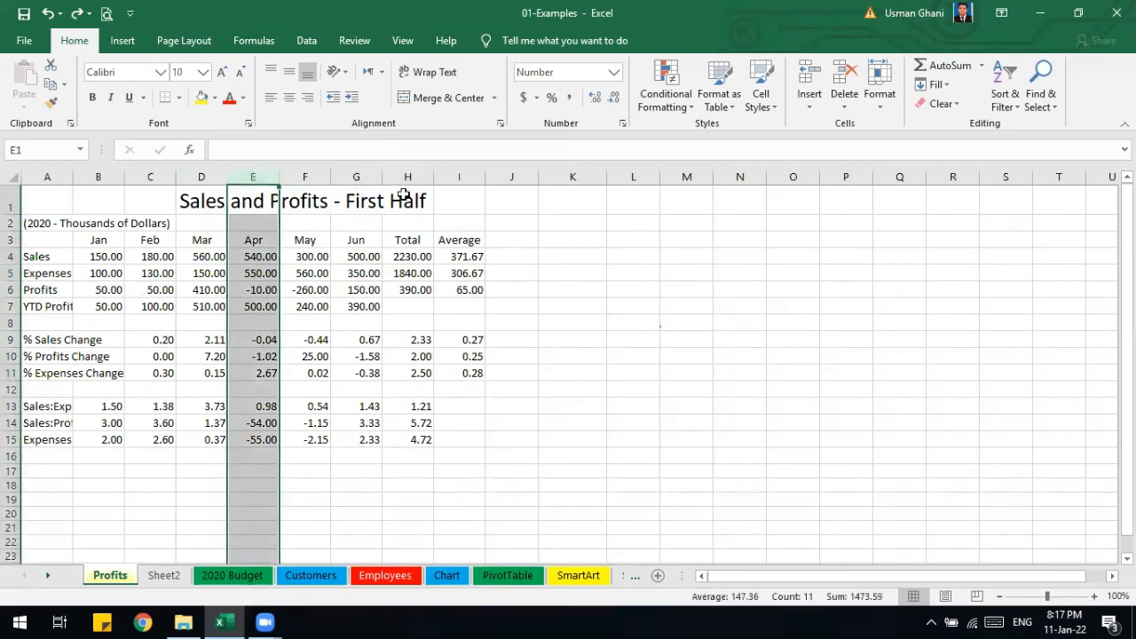
left_click(842, 80)
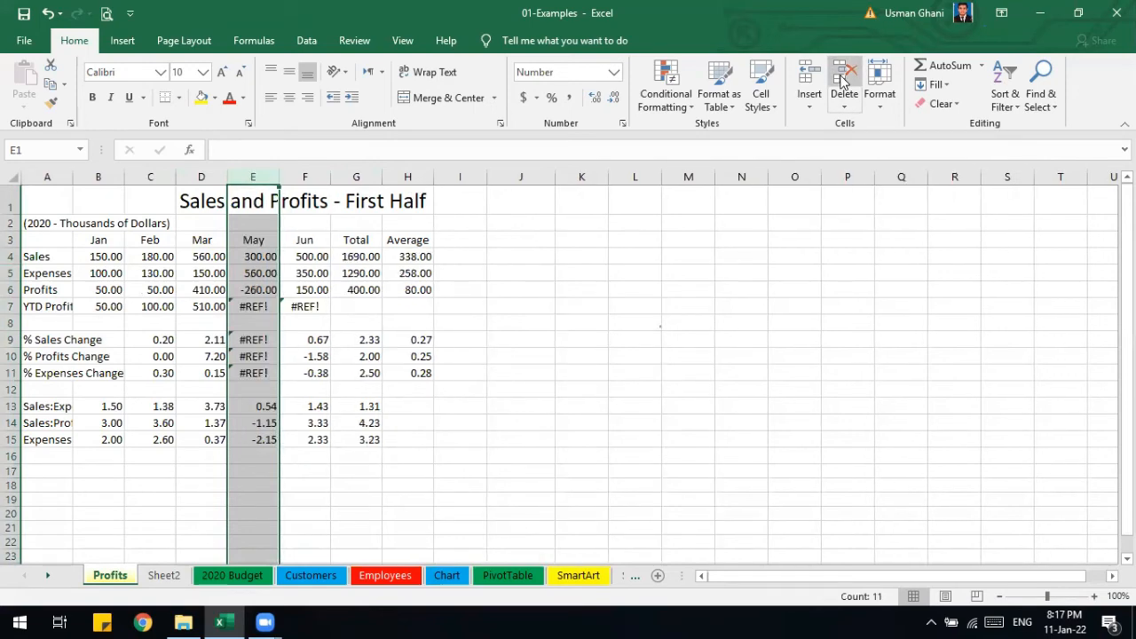
key("ctrl+z")
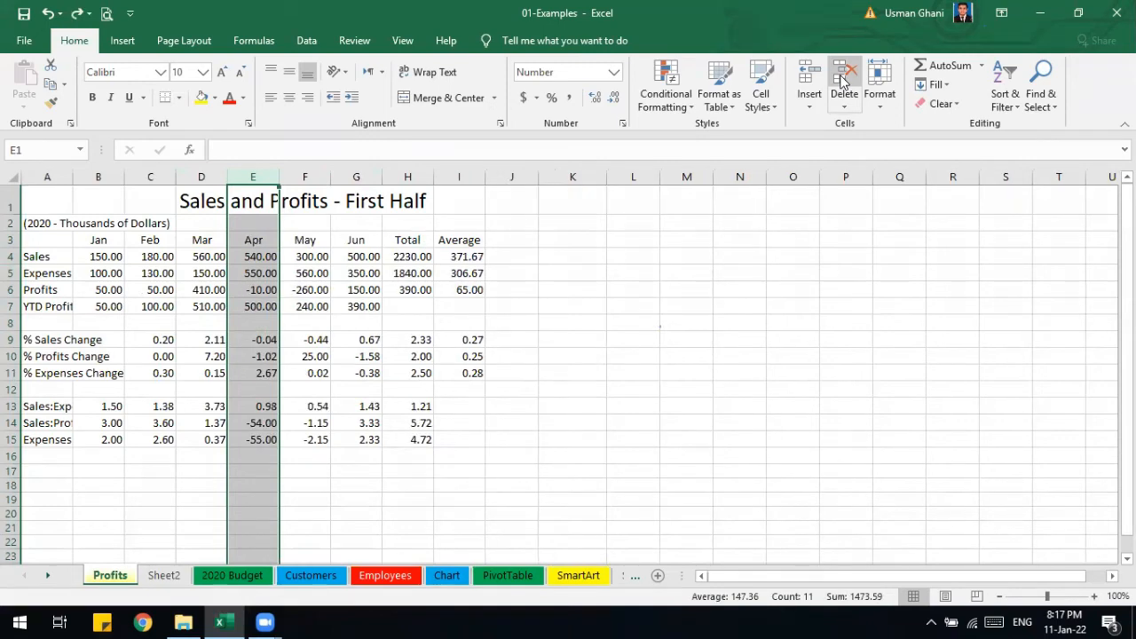
Delete the entire Sales row from the sales table and undo the deletion.
left_click(12, 257)
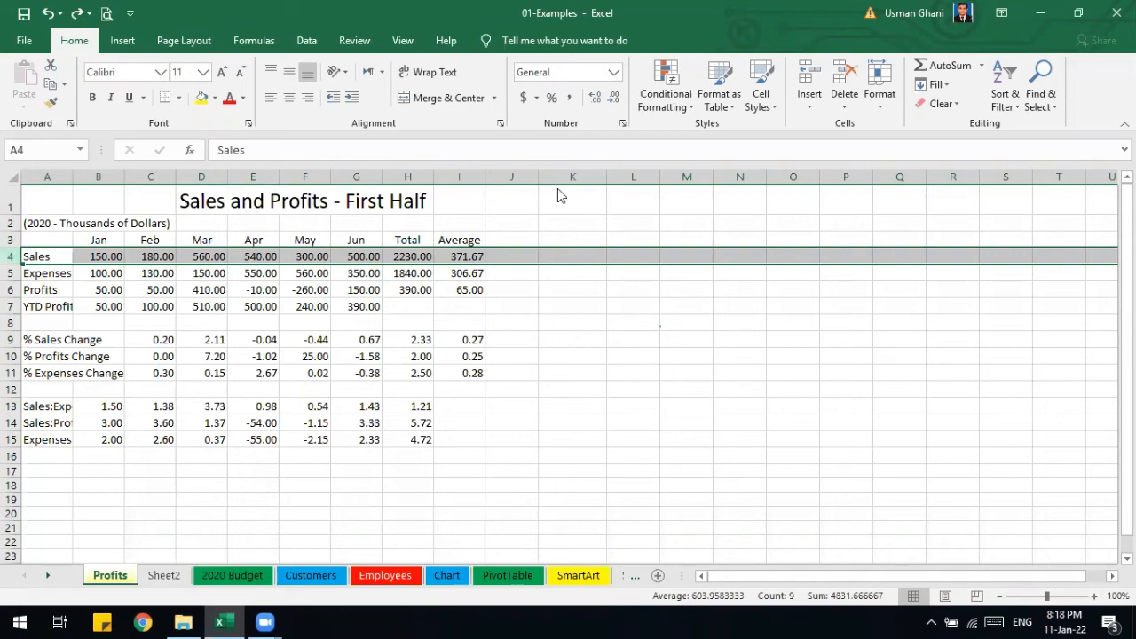
left_click(848, 84)
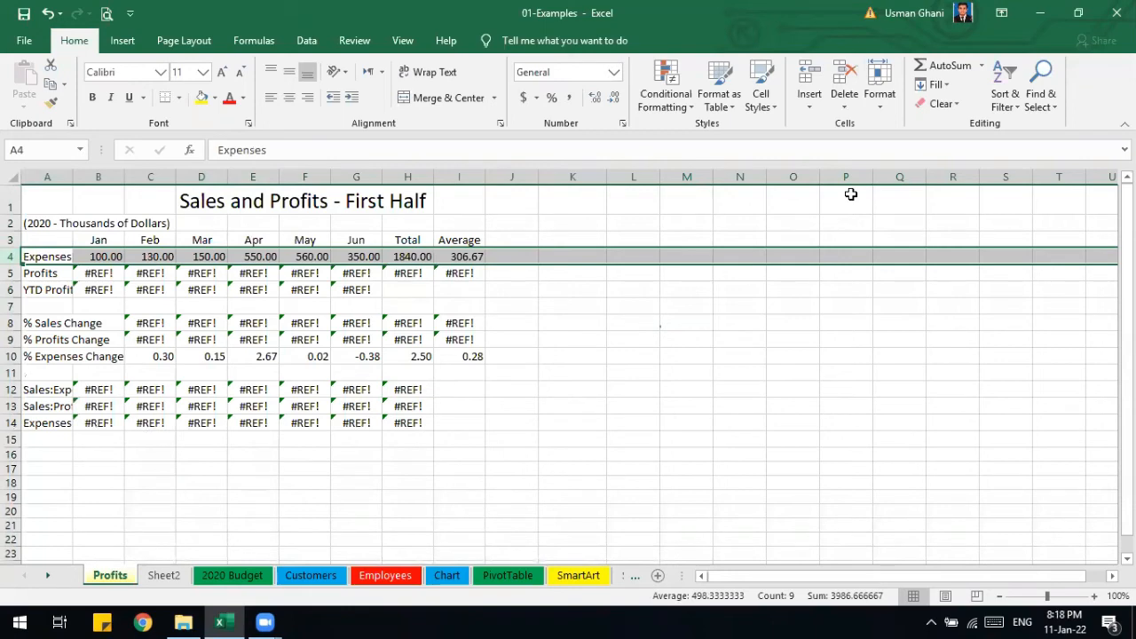
key("ctrl+z")
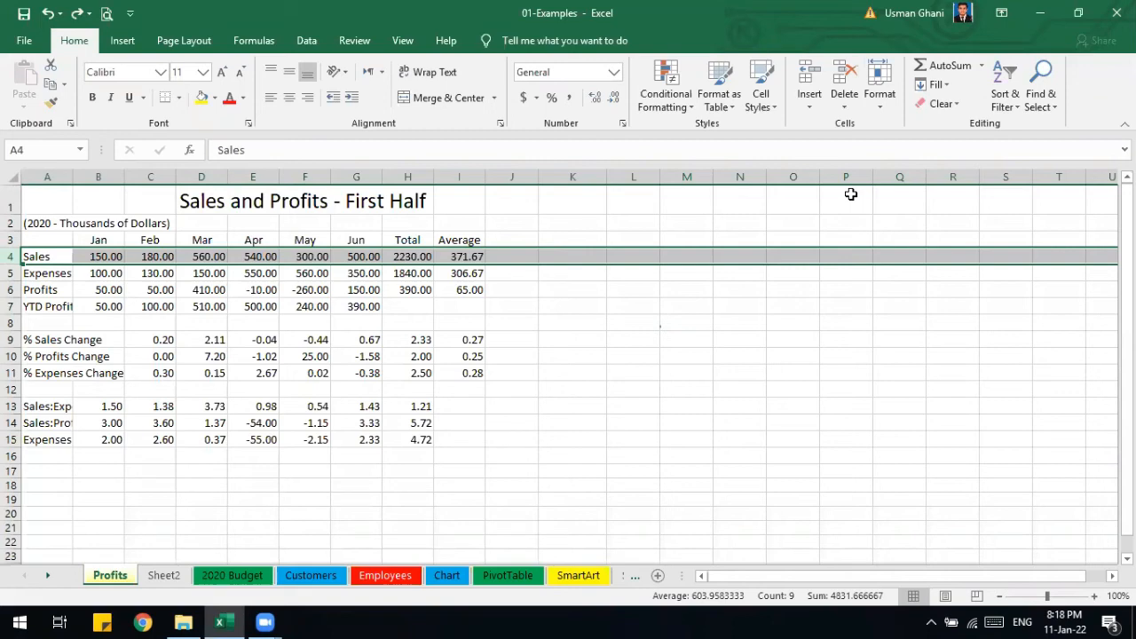
Delete only the May Sales cell F4 with the Shift cells left option and undo the deletion.
left_click(301, 252)
right_click(301, 252)
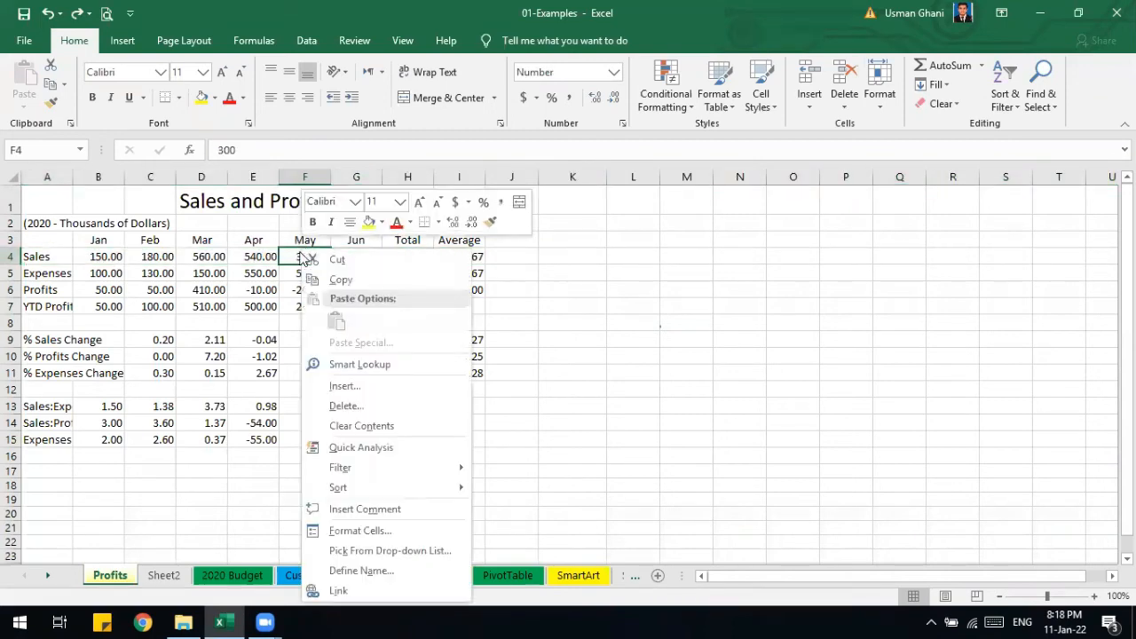
left_click(358, 411)
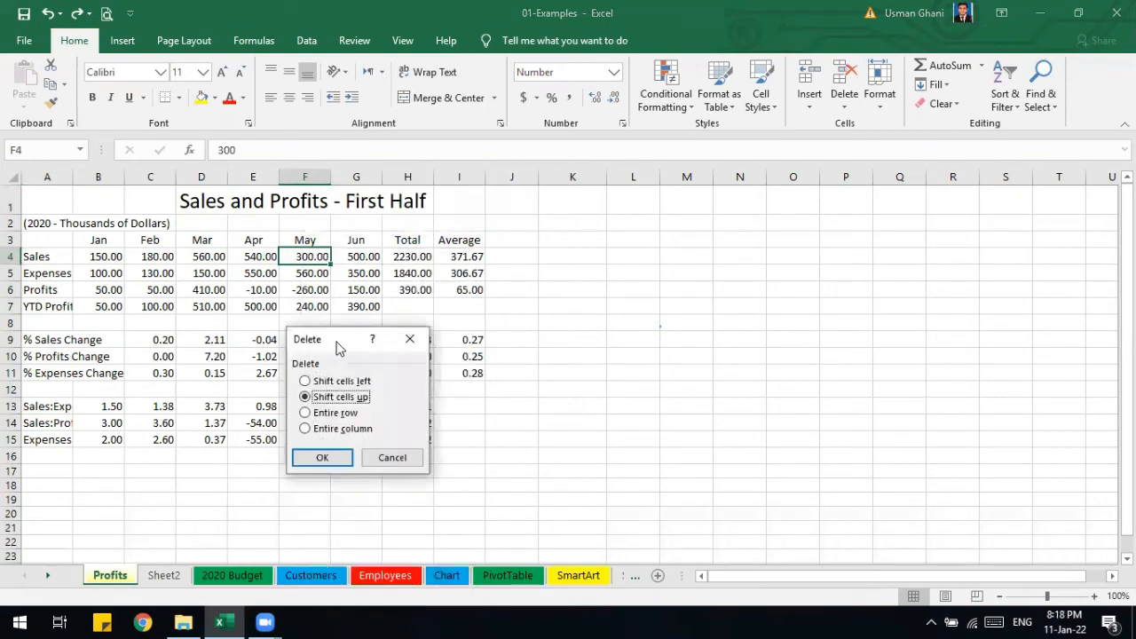
left_click_drag(338, 348, 428, 241)
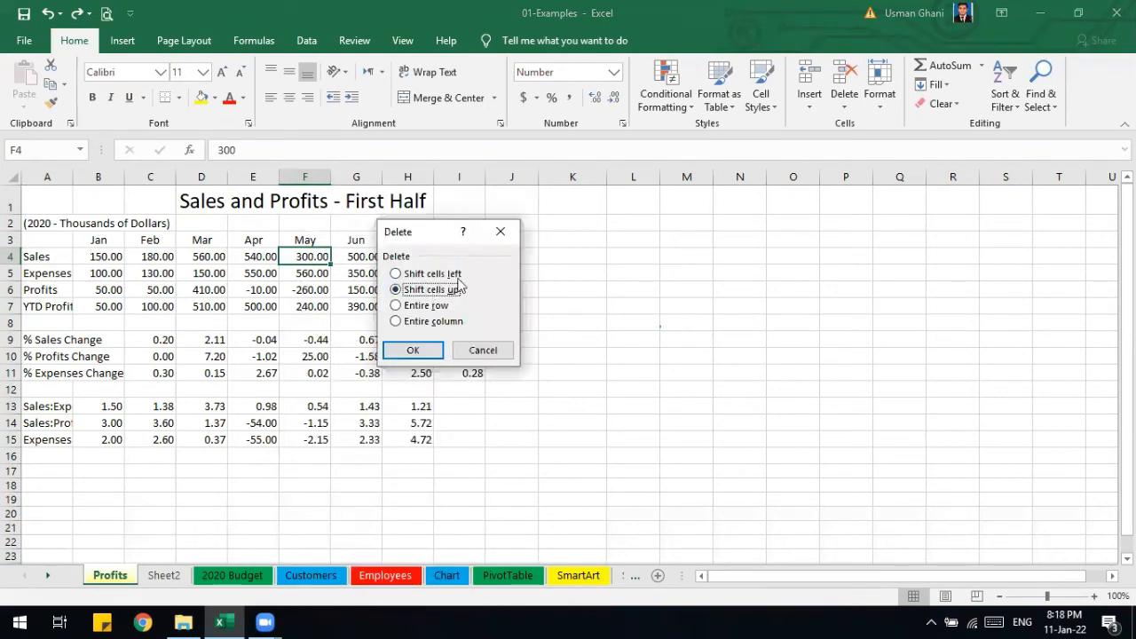
left_click(440, 276)
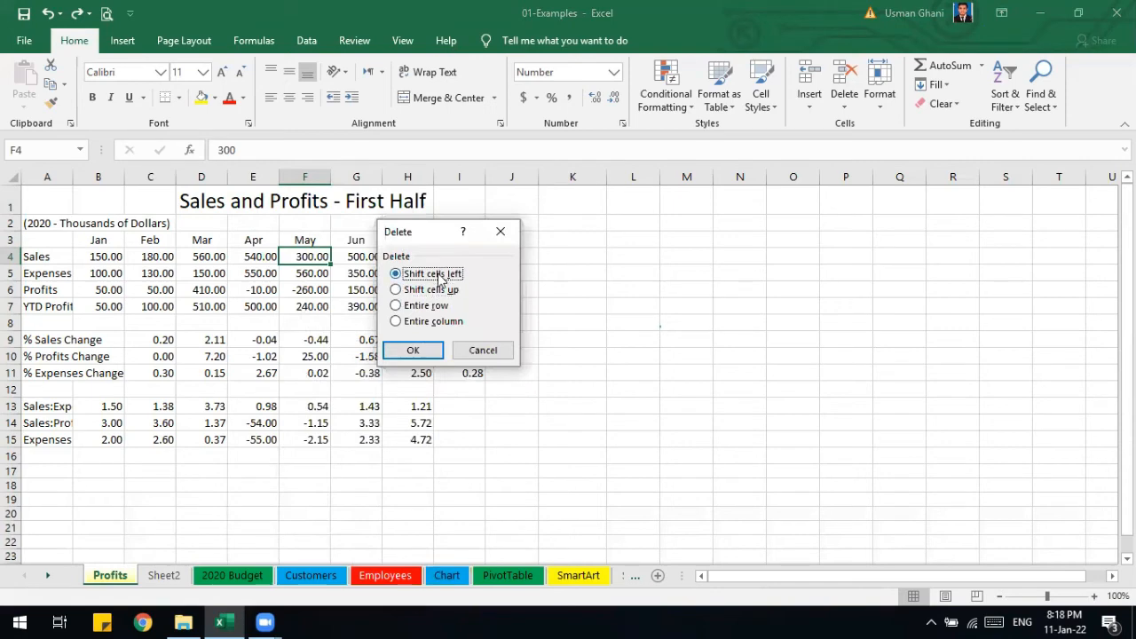
left_click(424, 351)
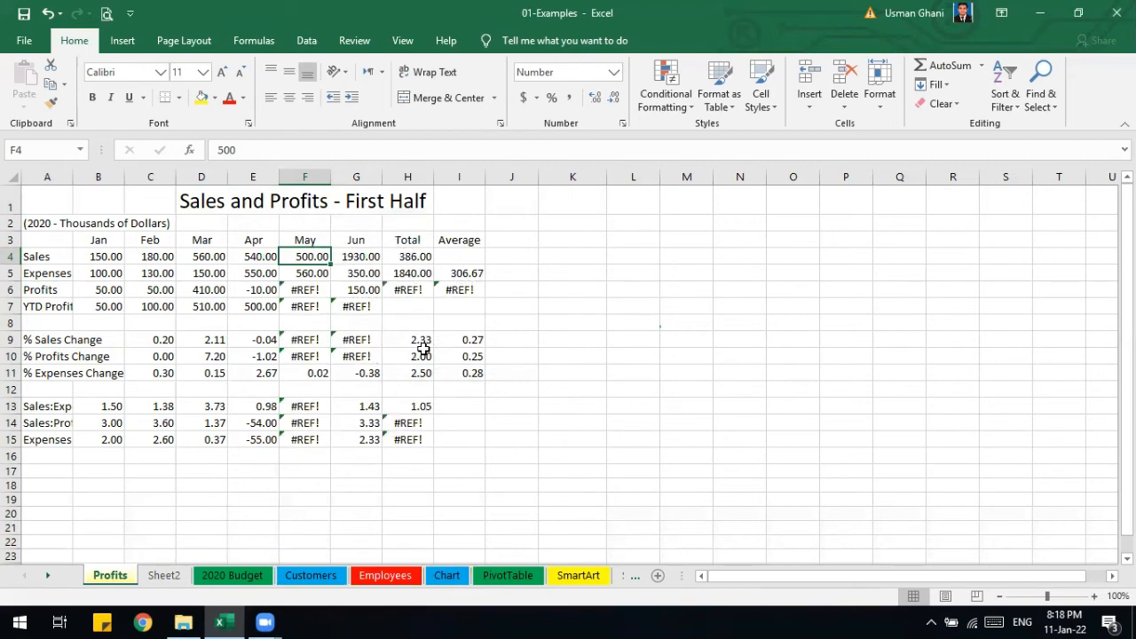
key("ctrl+z")
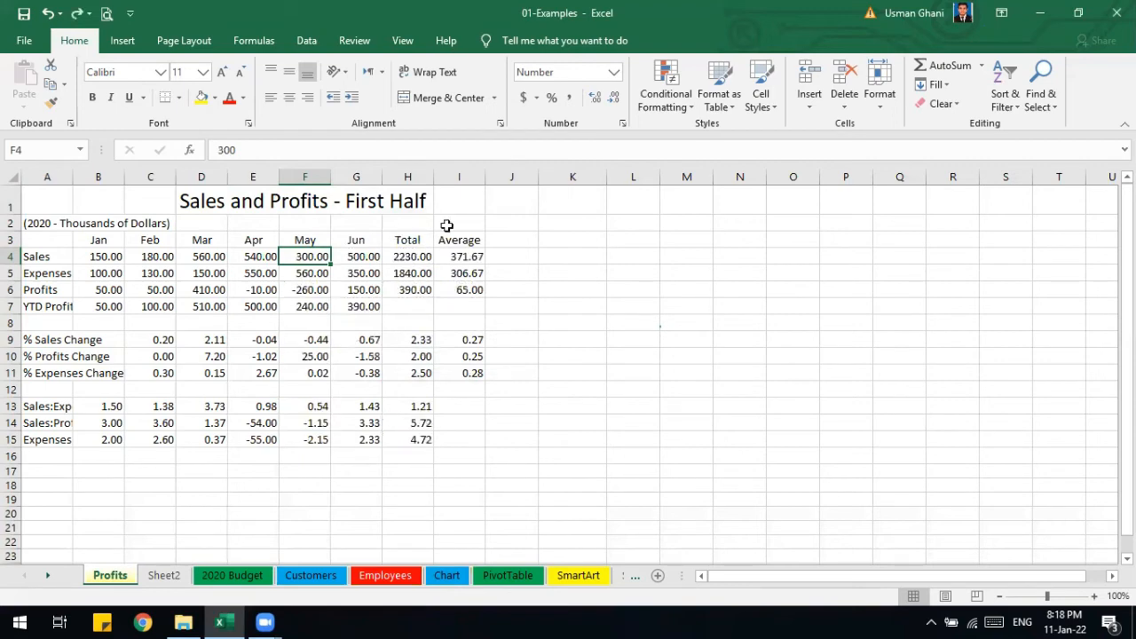
Copy the whole Profits worksheet and paste it back over itself, clearing the full selection.
left_click(12, 179)
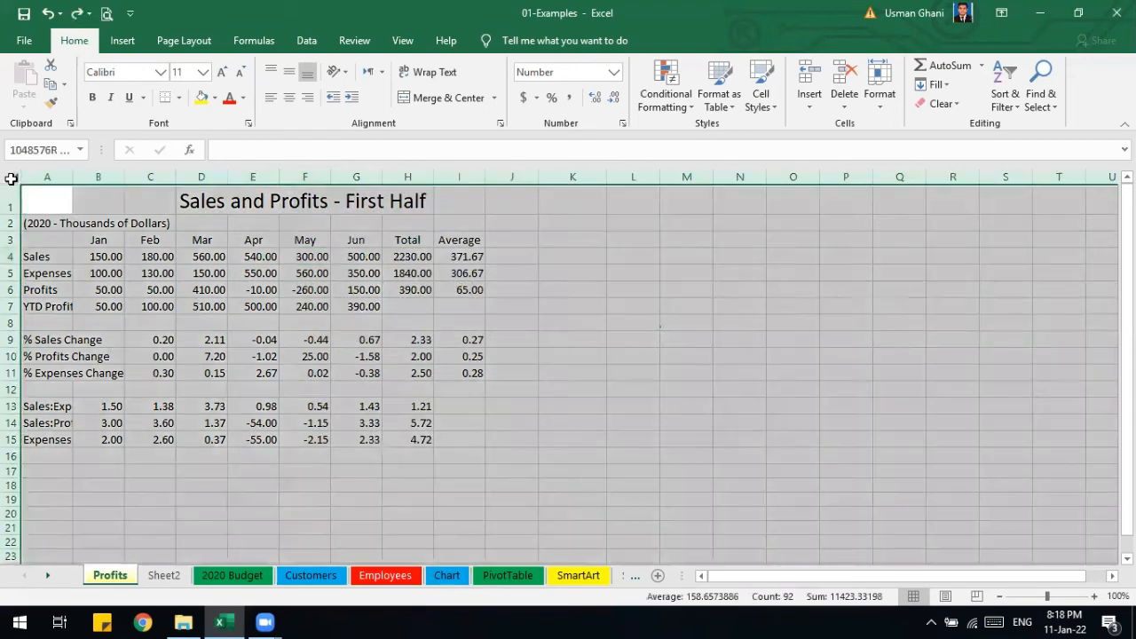
left_click(47, 90)
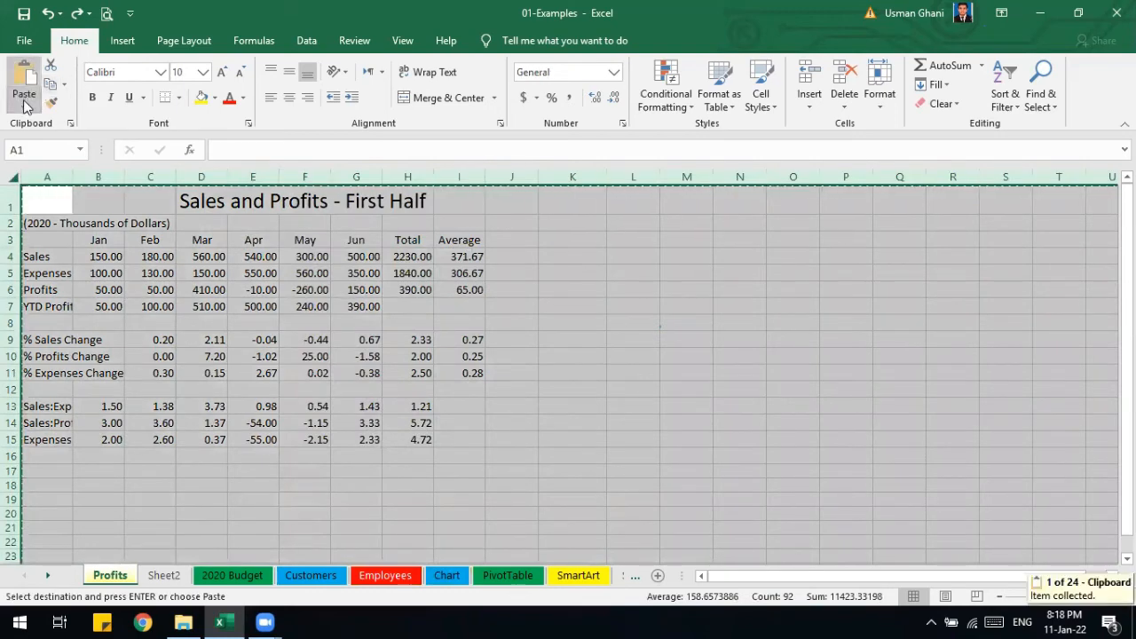
left_click(24, 105)
left_click(23, 214)
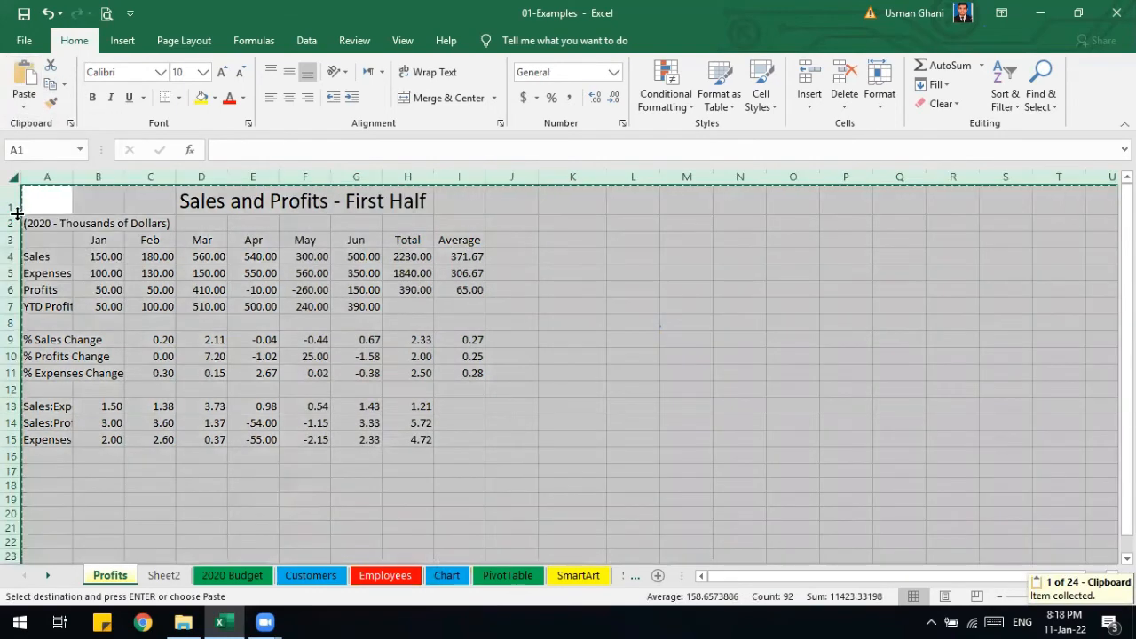
left_click(363, 259)
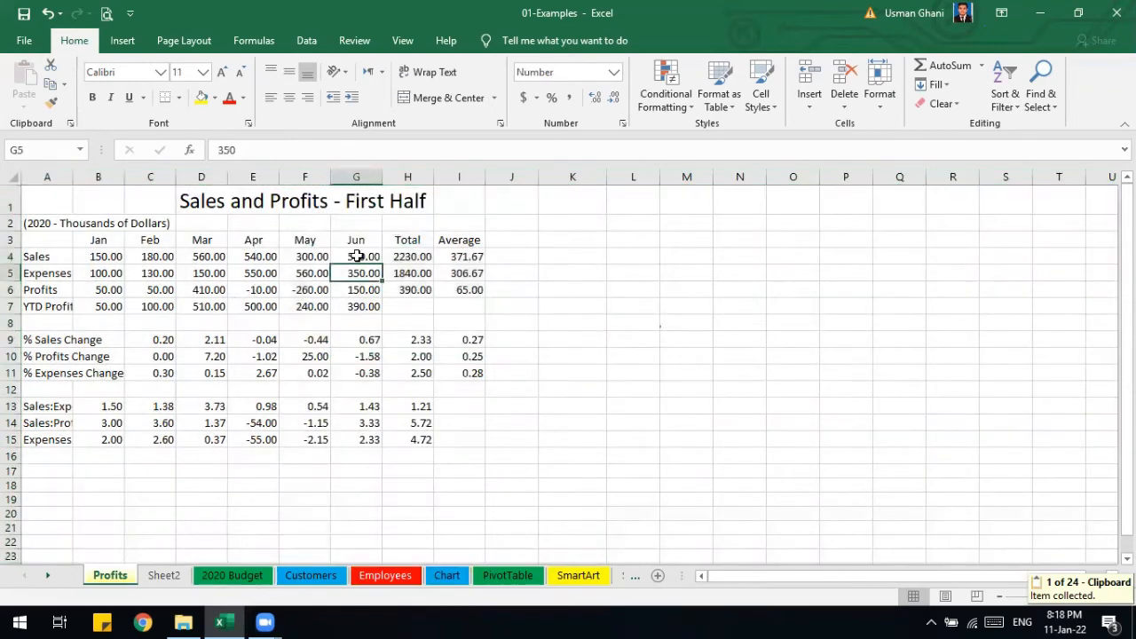
Insert a blank cell at June Sales cell G4 with Shift cells right, check the shifted cells, and undo the insertion.
right_click(358, 257)
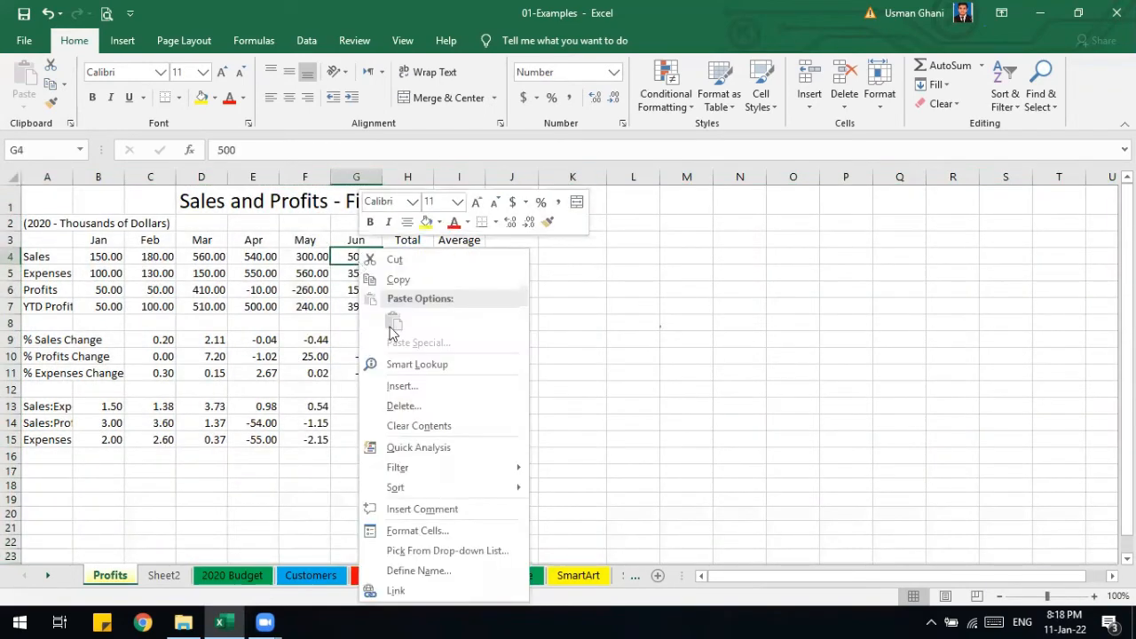
left_click(421, 384)
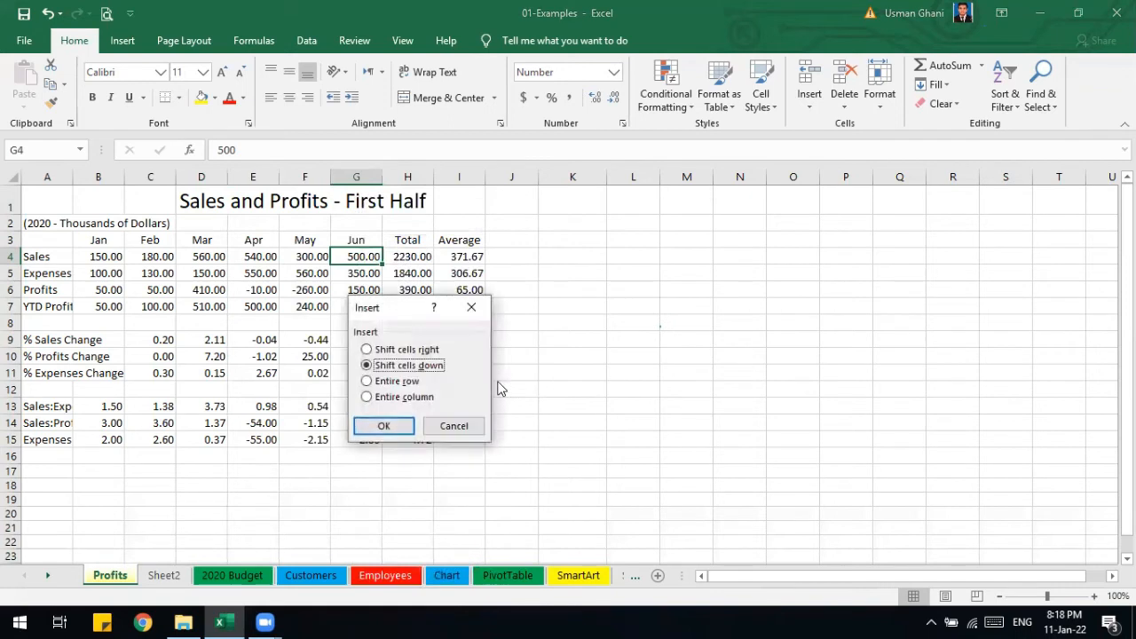
left_click(413, 350)
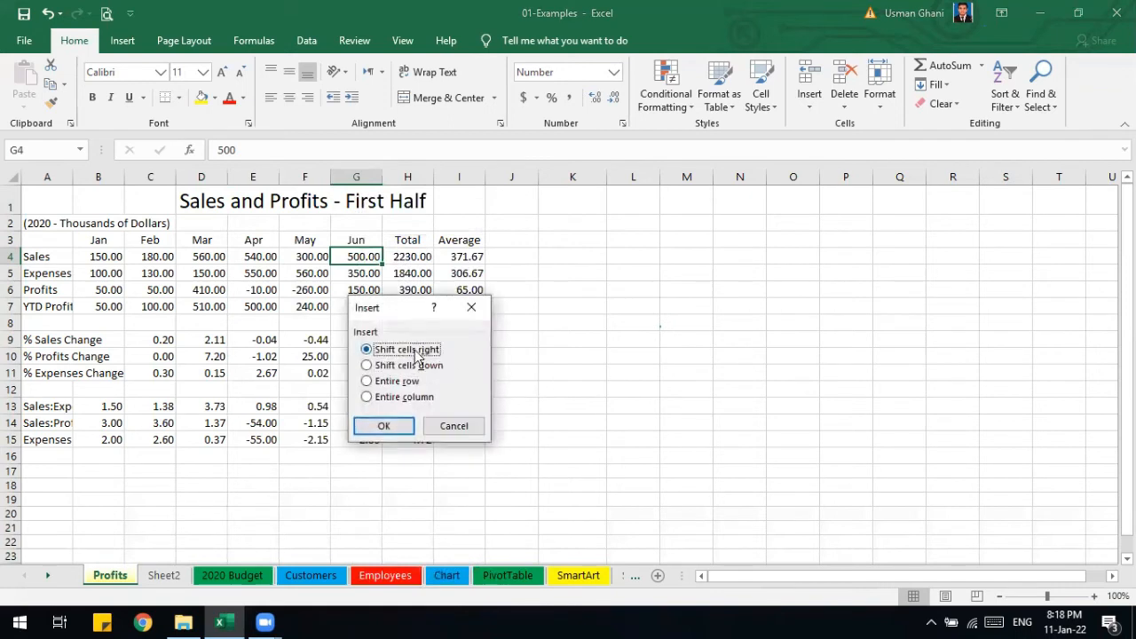
left_click(395, 433)
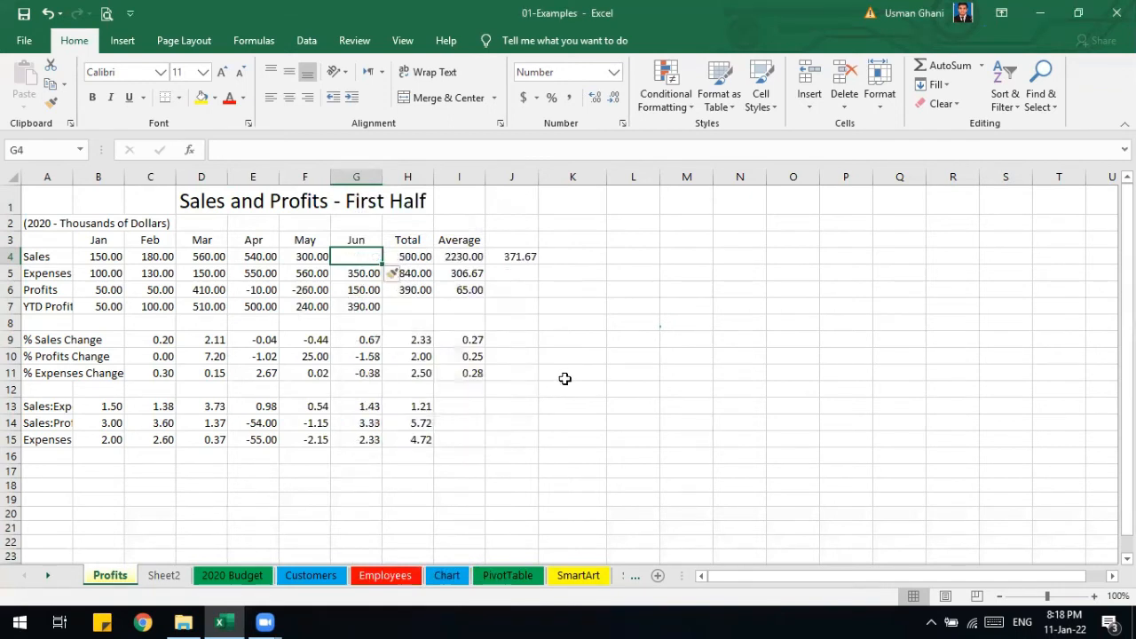
left_click_drag(414, 255, 530, 257)
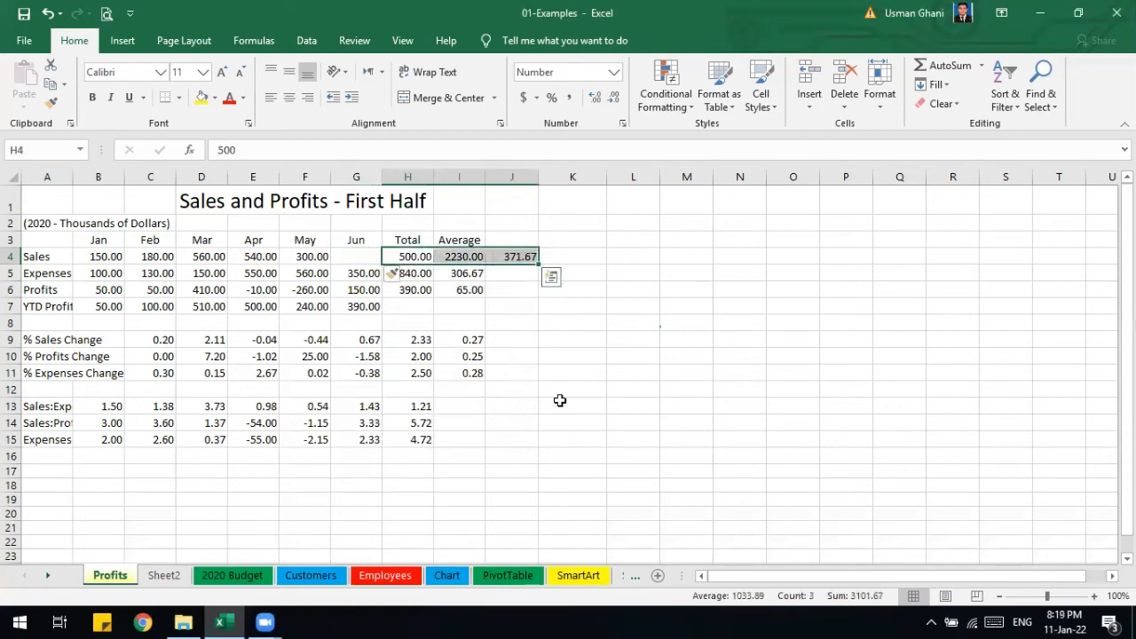
left_click(348, 255)
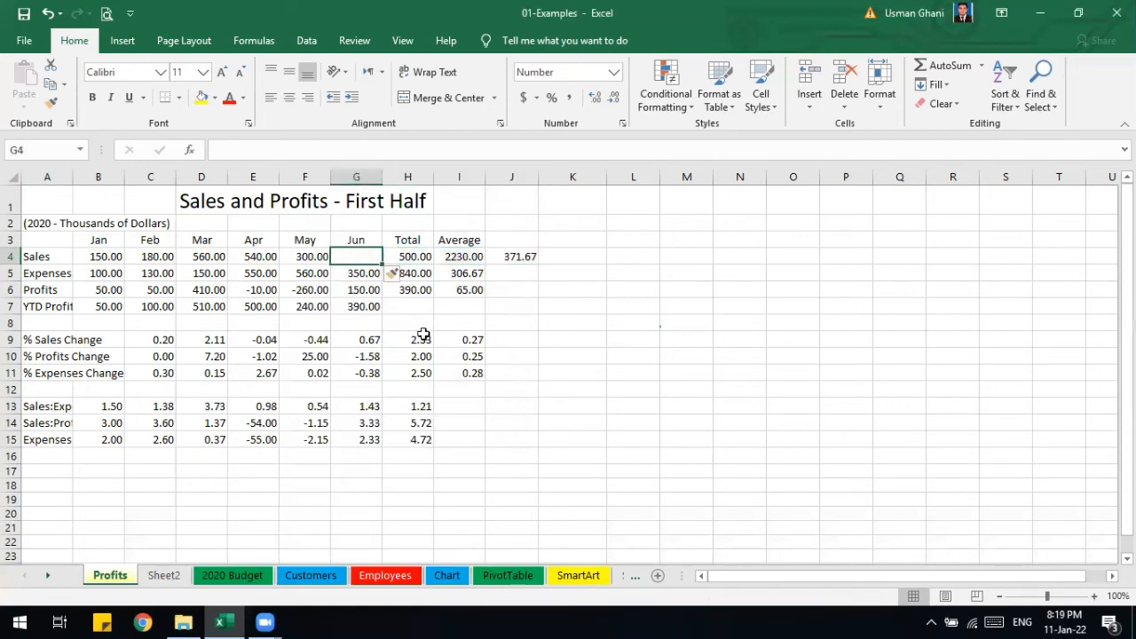
key("ctrl+v")
Move the block G5:I7 one column to the right, to H5:J7, and undo the move.
left_click_drag(352, 272, 466, 302)
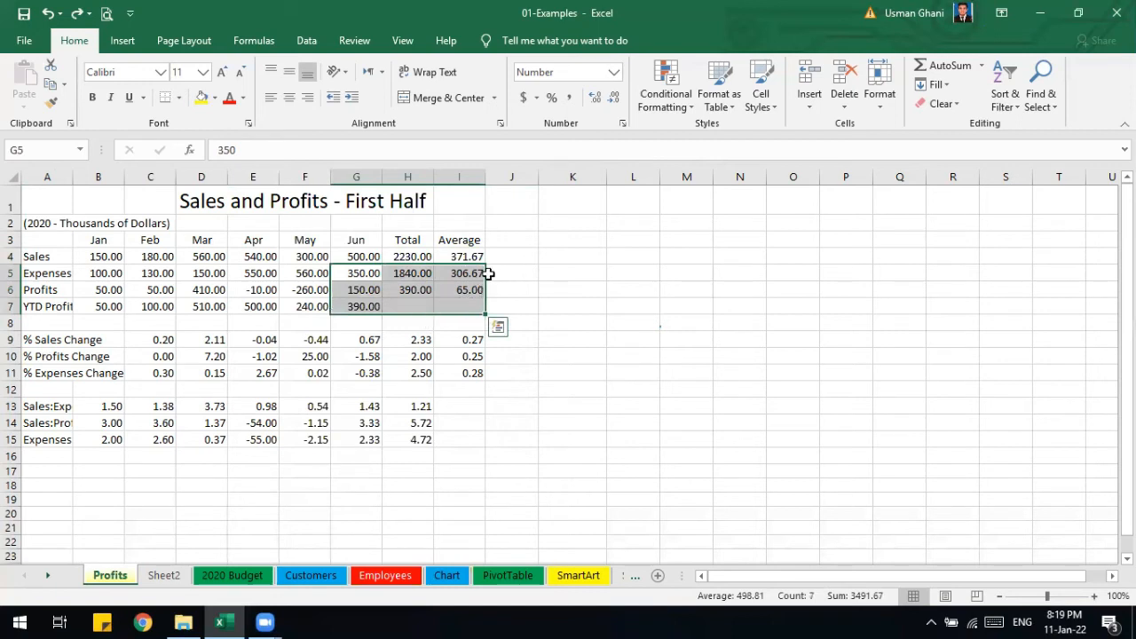
left_click_drag(488, 277, 519, 276)
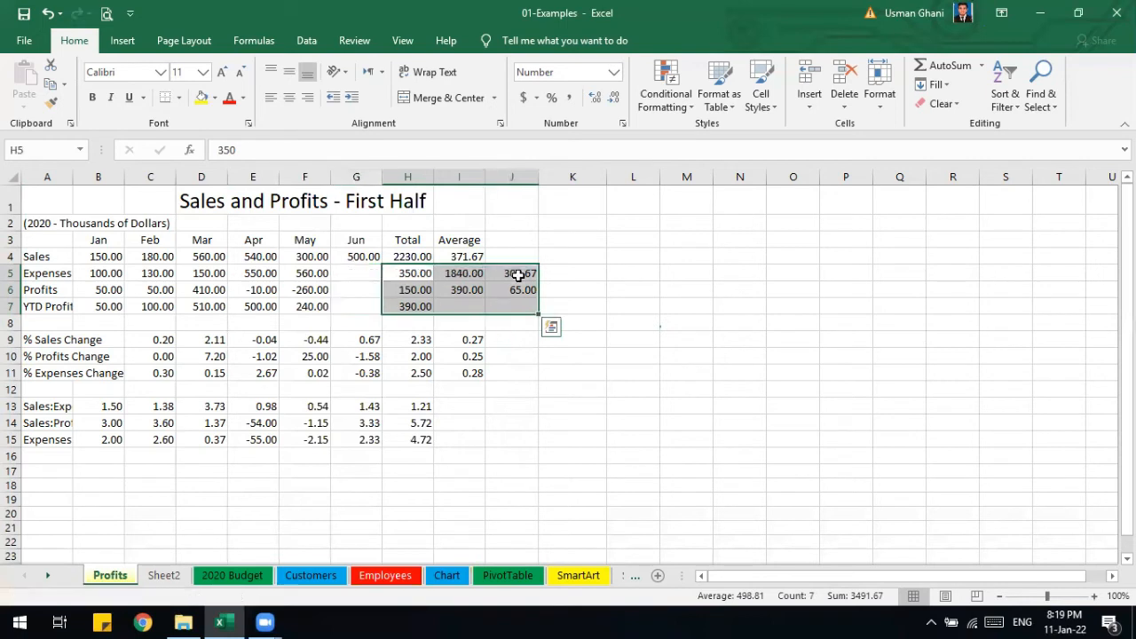
key("ctrl+z")
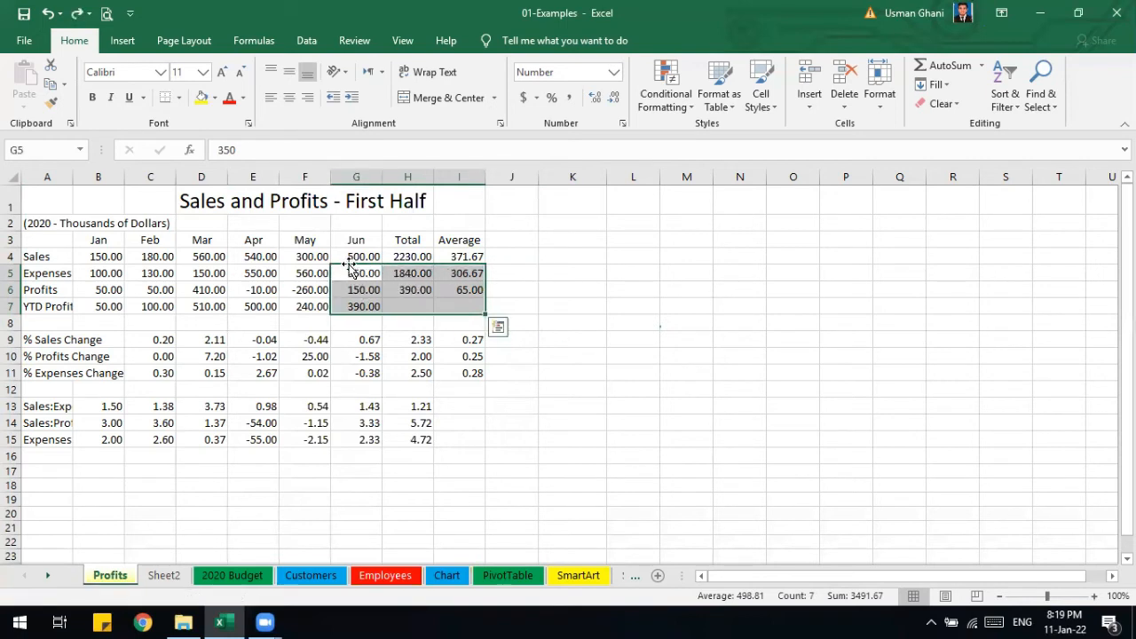
Insert a blank cell at June Expenses cell G5 using the Shift cells right option.
left_click_drag(332, 269, 332, 268)
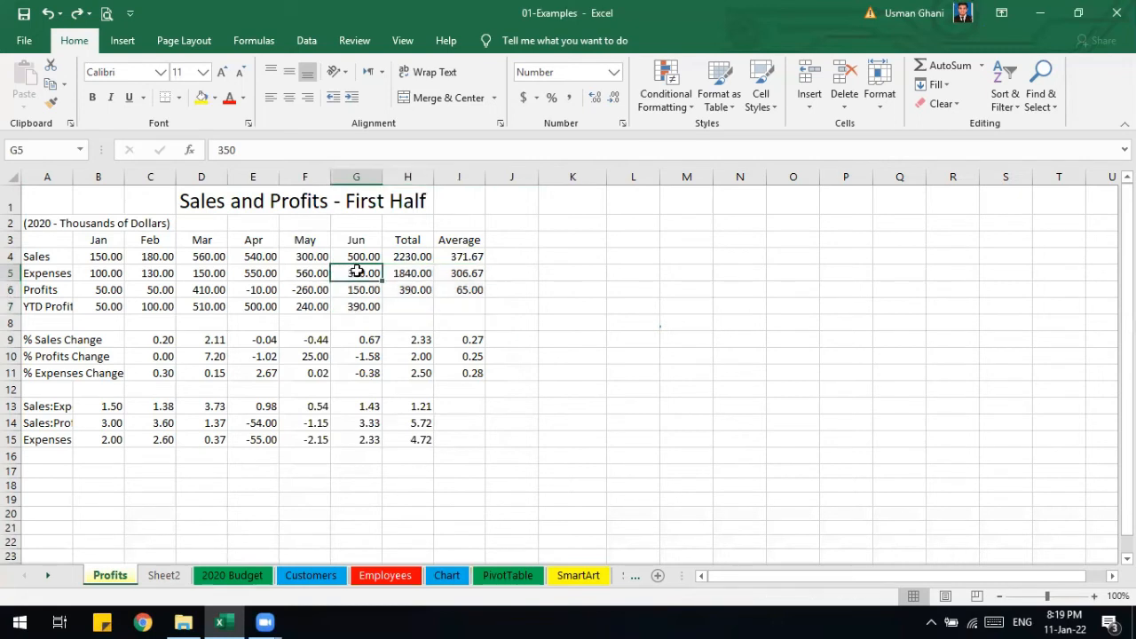
left_click(353, 274)
mouse_move(356, 275)
left_mouse_down()
mouse_move(361, 306)
mouse_move(362, 267)
left_mouse_up()
right_click(360, 275)
left_click(414, 388)
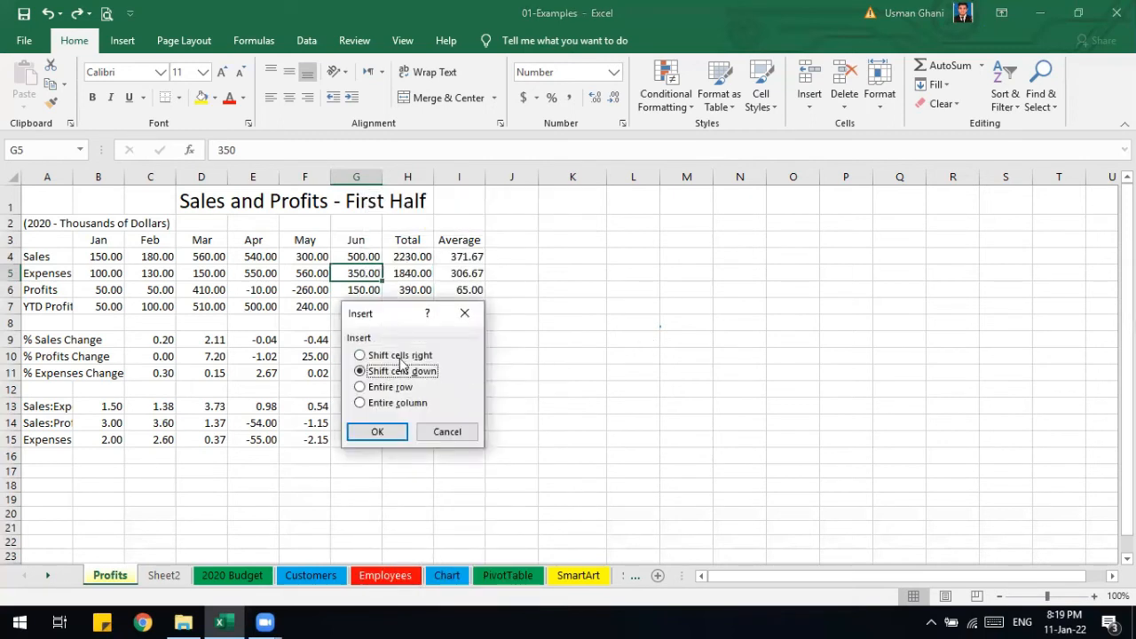
left_click(401, 356)
left_click(377, 432)
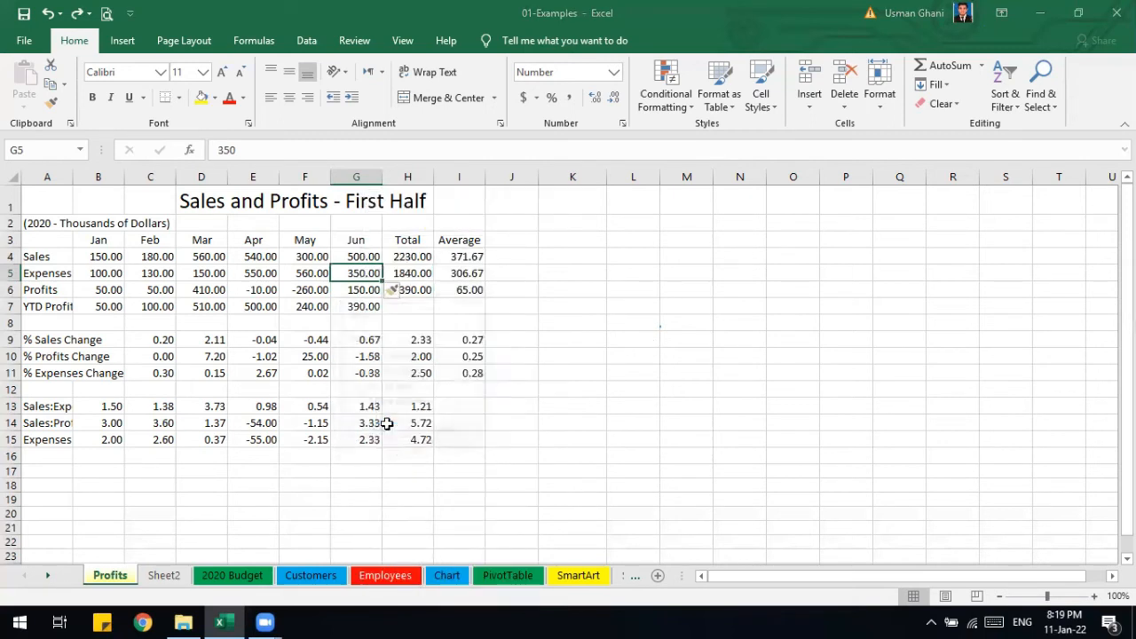
Undo the blank cell insertion at June Expenses cell G5.
left_click(507, 299)
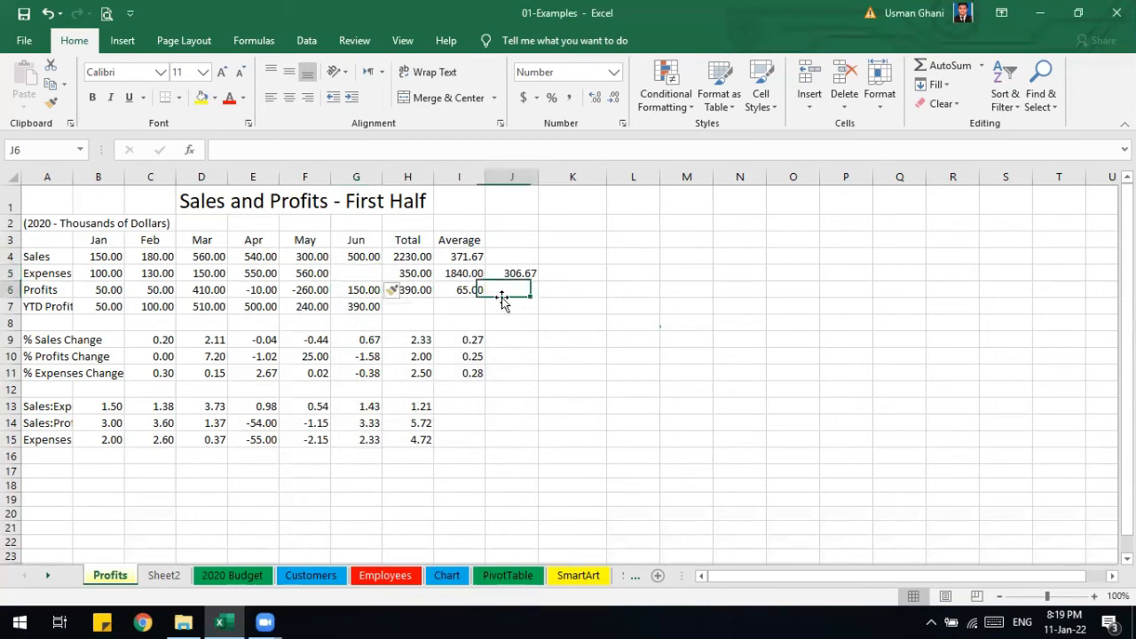
key("ctrl+z")
Insert a blank cell at June Expenses cell G5 with the Shift cells down option, and undo the insertion.
left_click(366, 286)
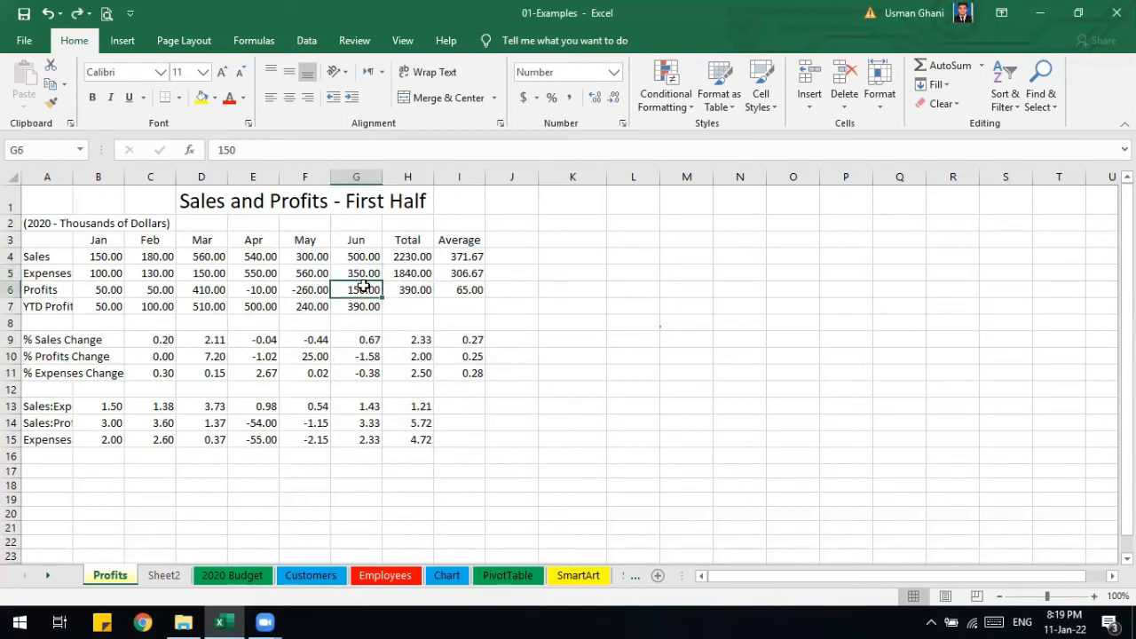
right_click(362, 271)
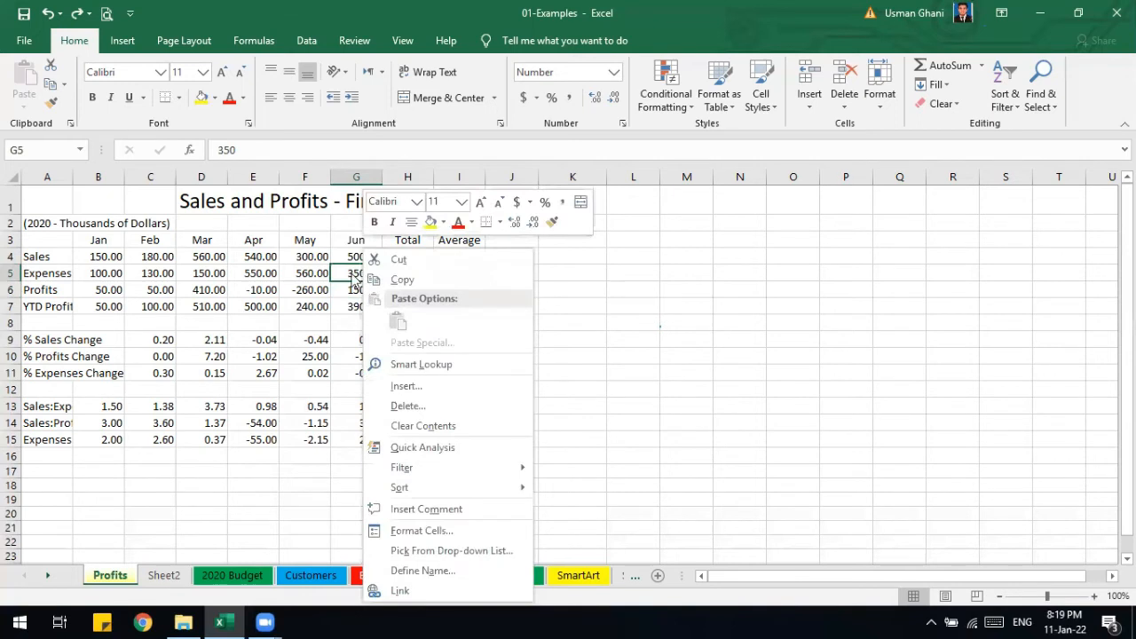
key("Escape")
right_click(352, 273)
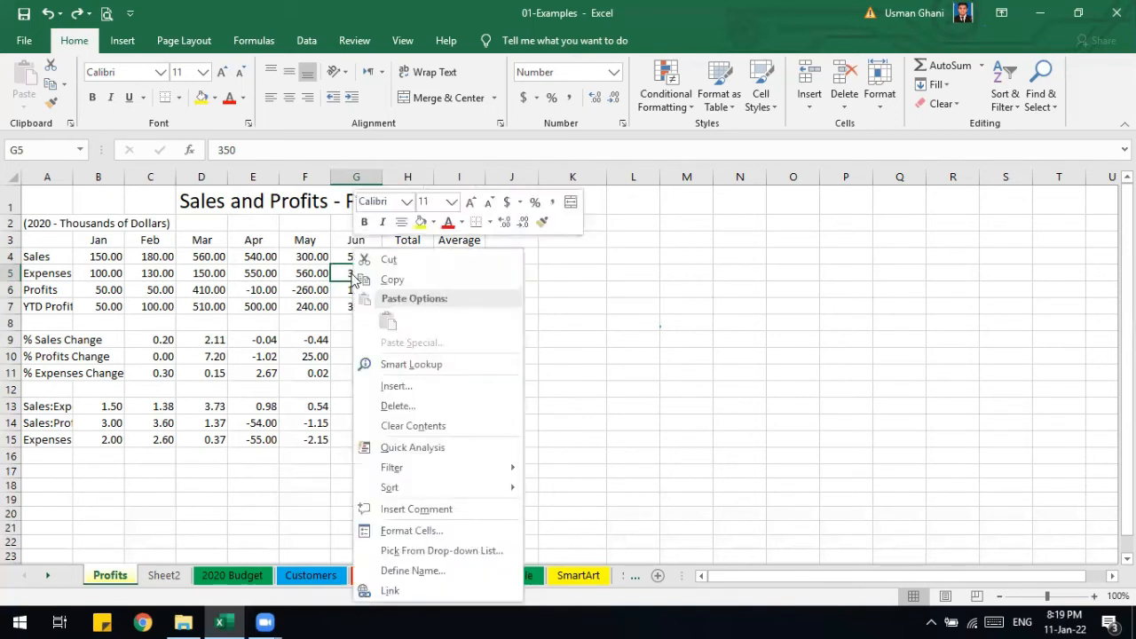
left_click(401, 388)
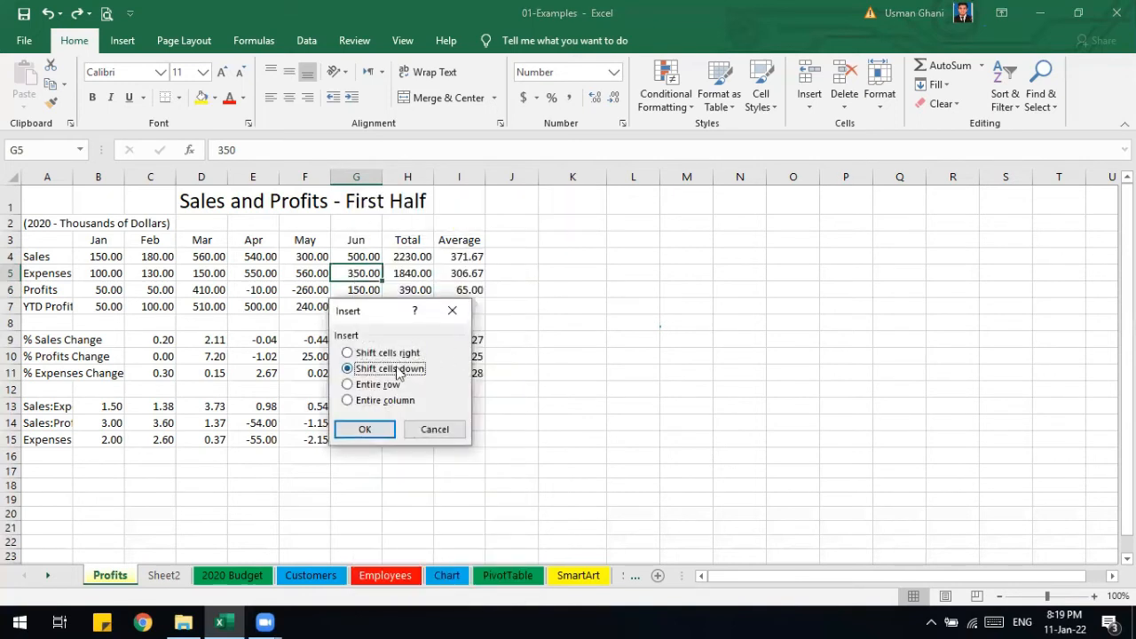
left_click(367, 429)
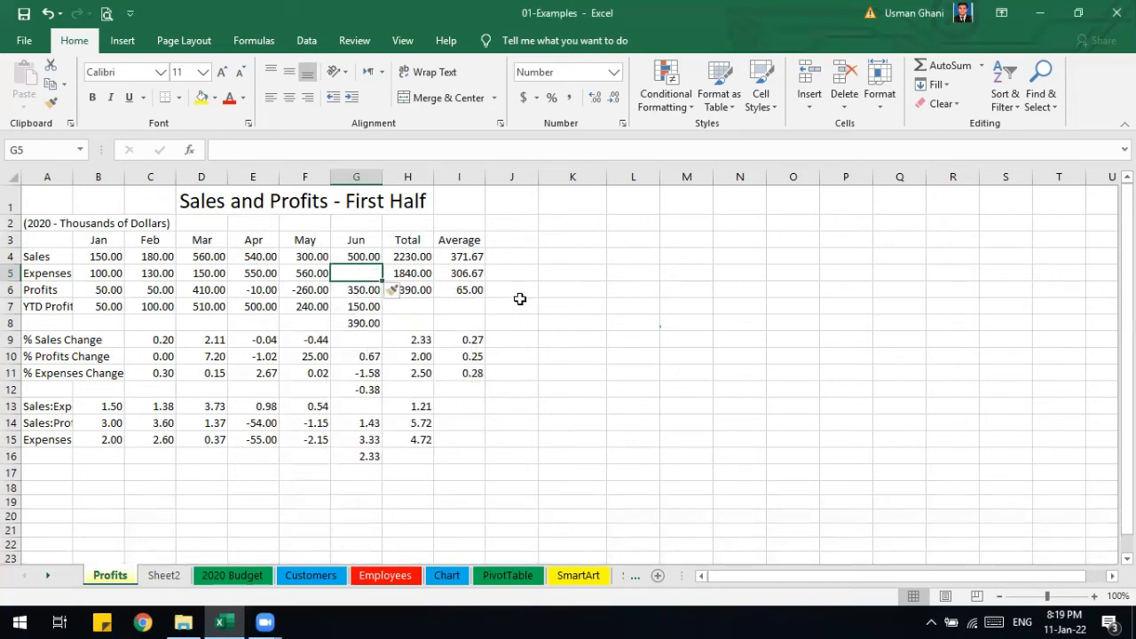
key("ctrl+z")
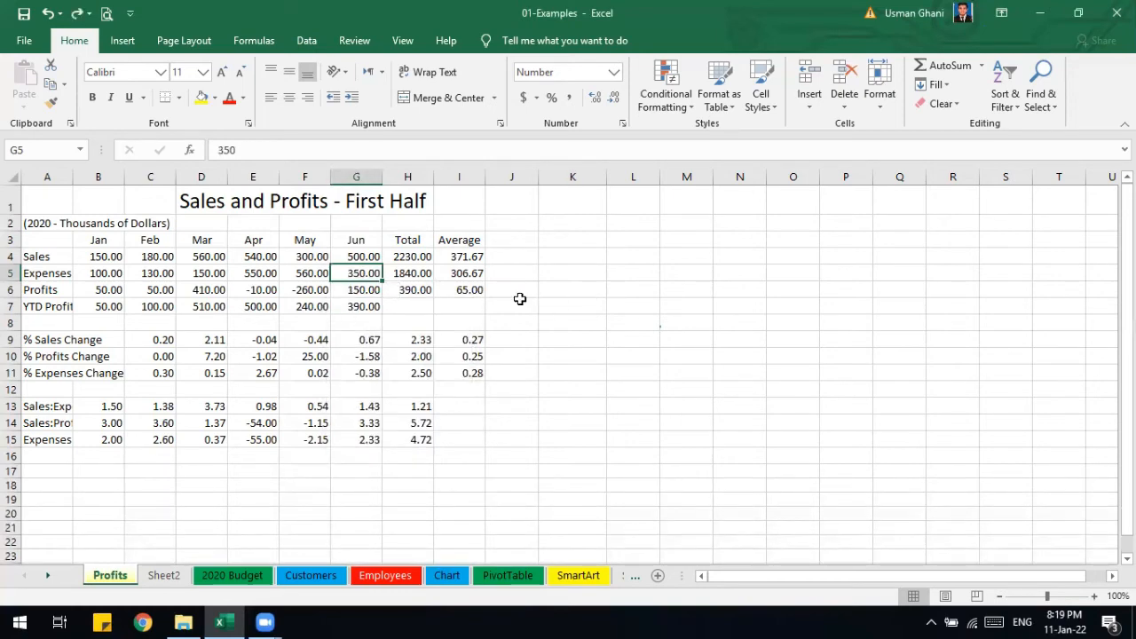
Delete June Expenses cell G5 with the Shift cells left option, and undo the deletion.
left_click(406, 273)
left_click(353, 273)
right_click(353, 272)
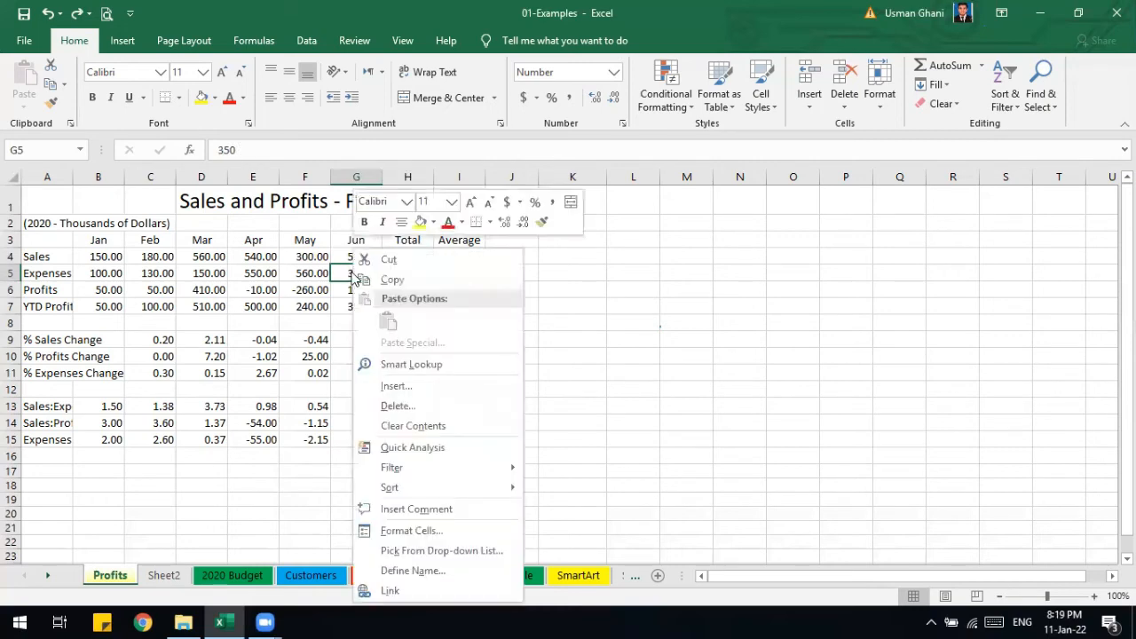
left_click(391, 406)
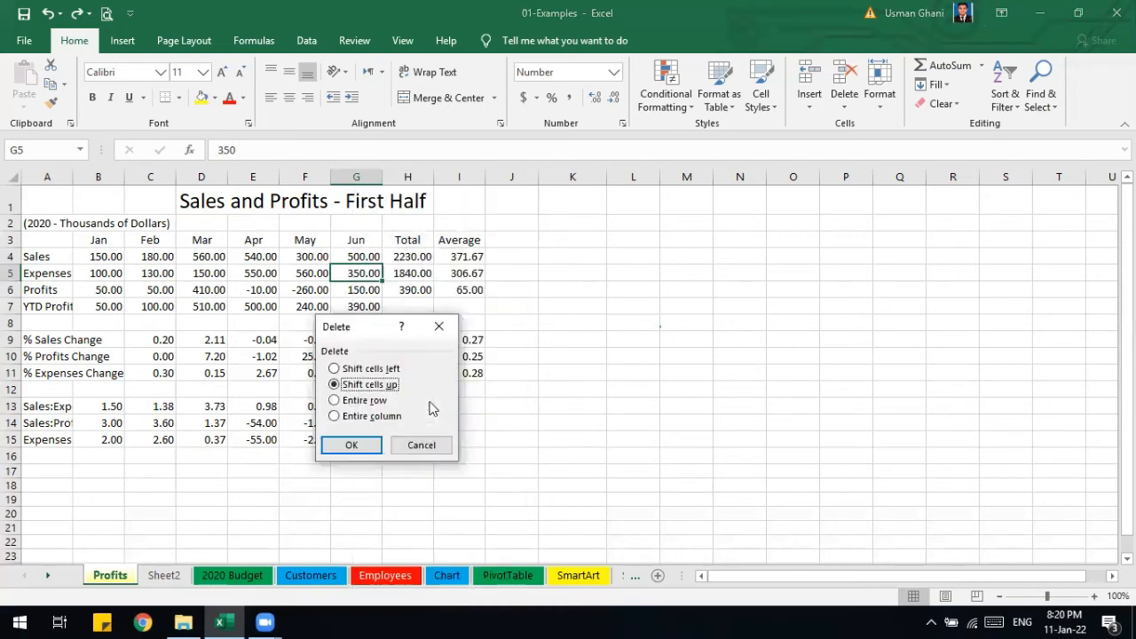
left_click(371, 370)
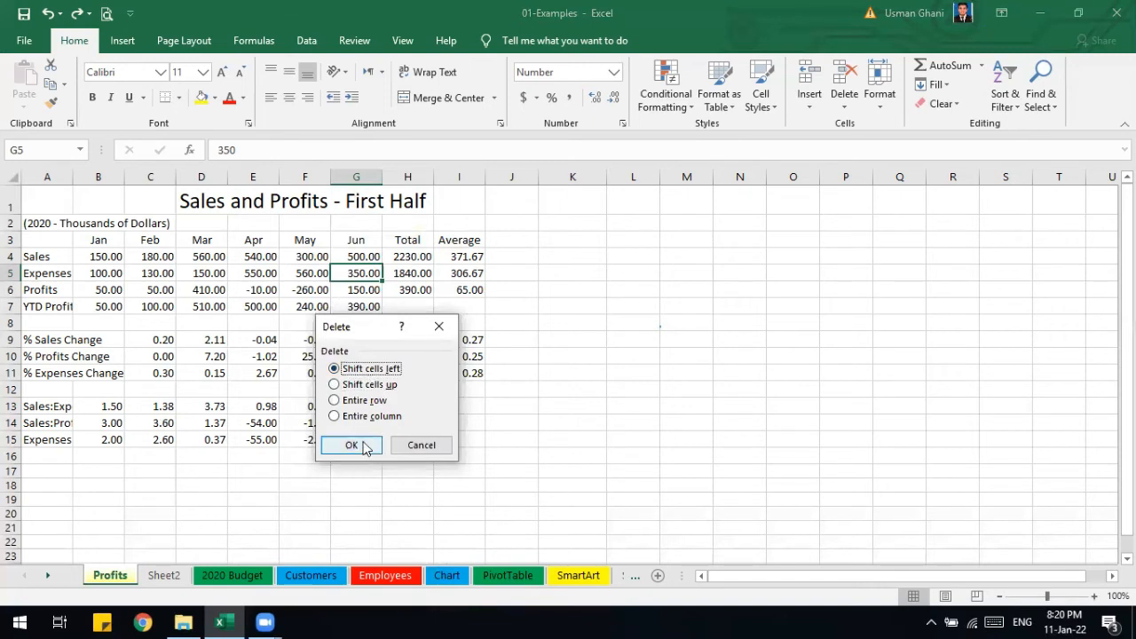
left_click(353, 445)
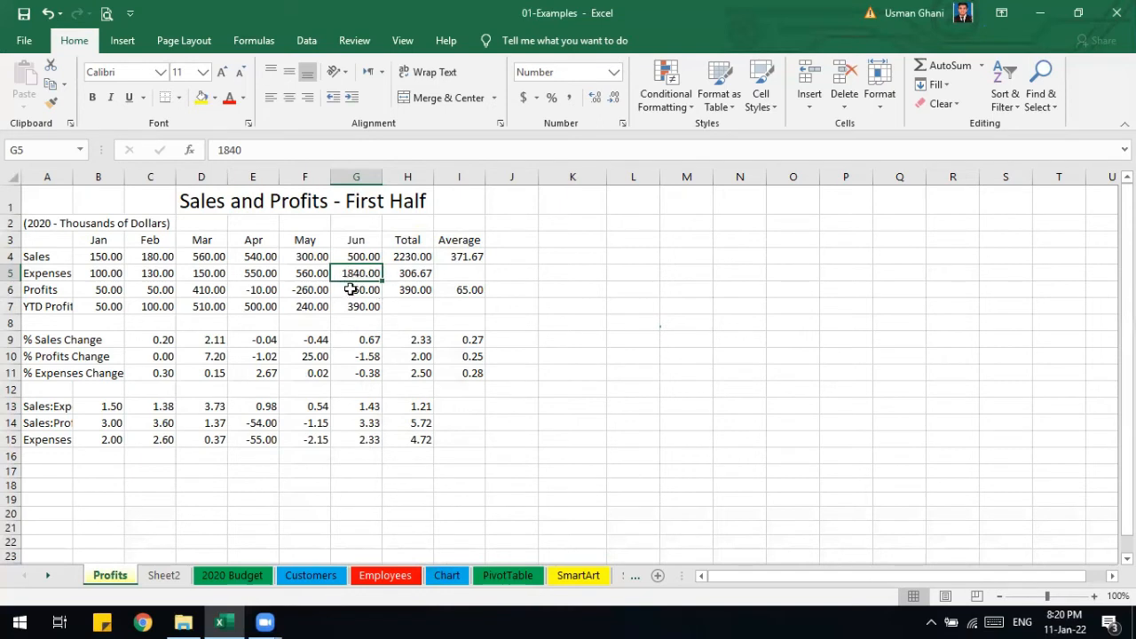
Highlight the entire June column G and the entire Expenses row 5, ending on cell G5.
left_click(358, 170)
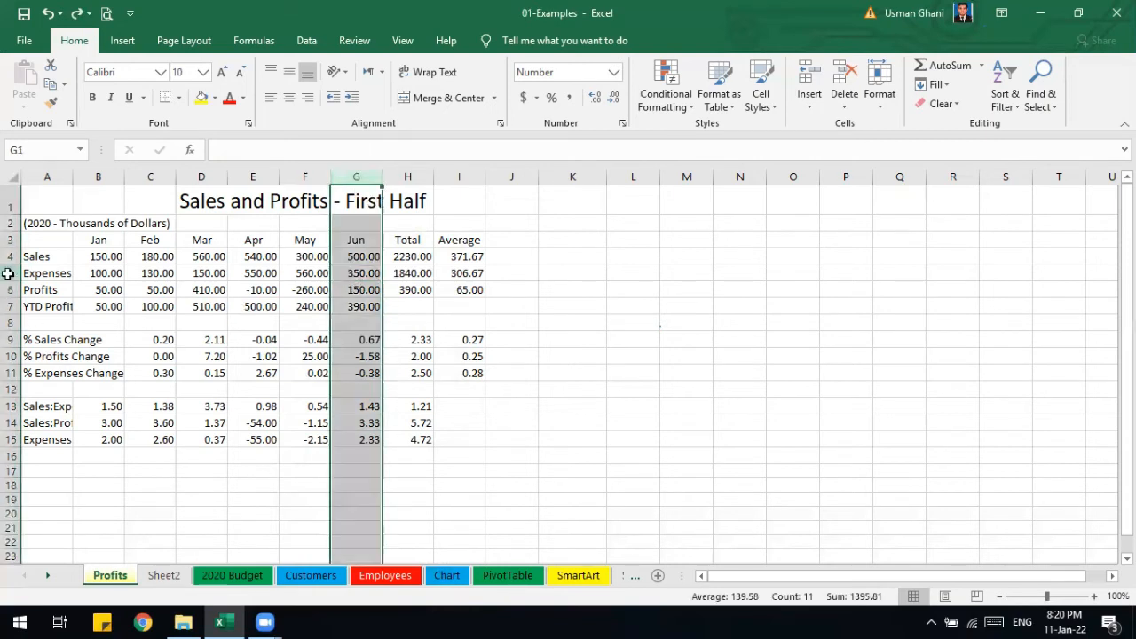
left_click(12, 274)
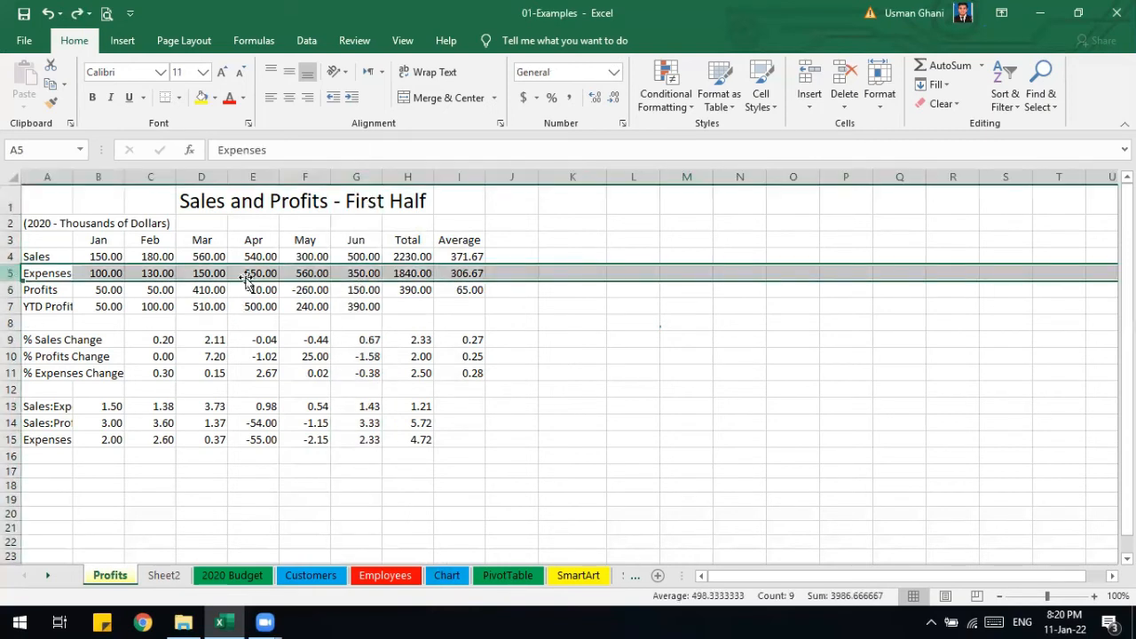
left_click(361, 272)
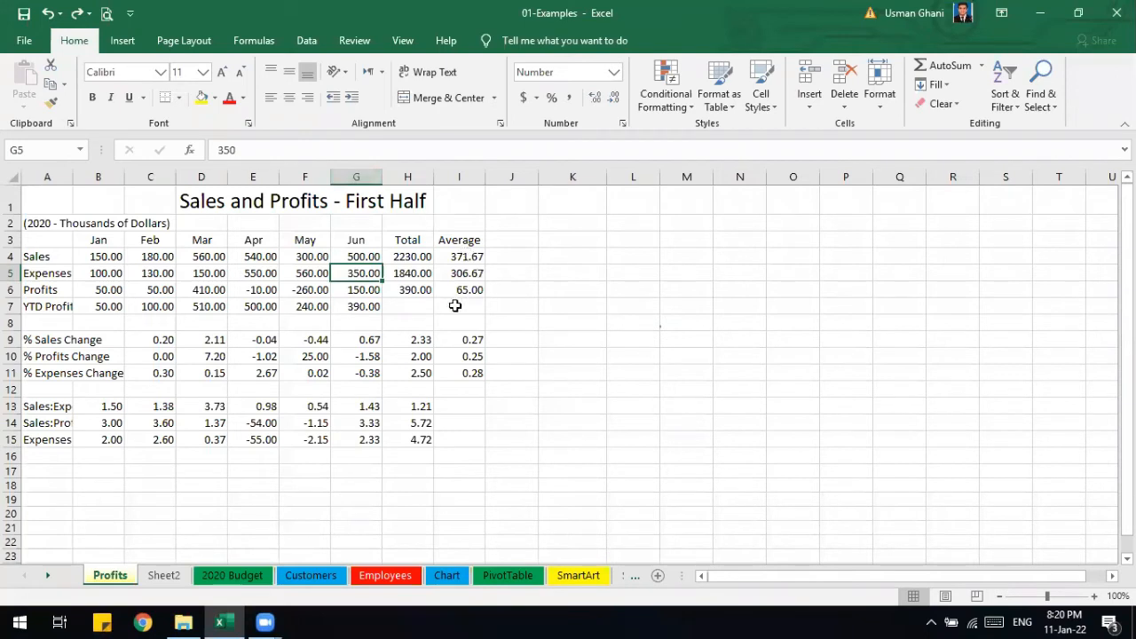
left_click(533, 304)
type("1234567890-=")
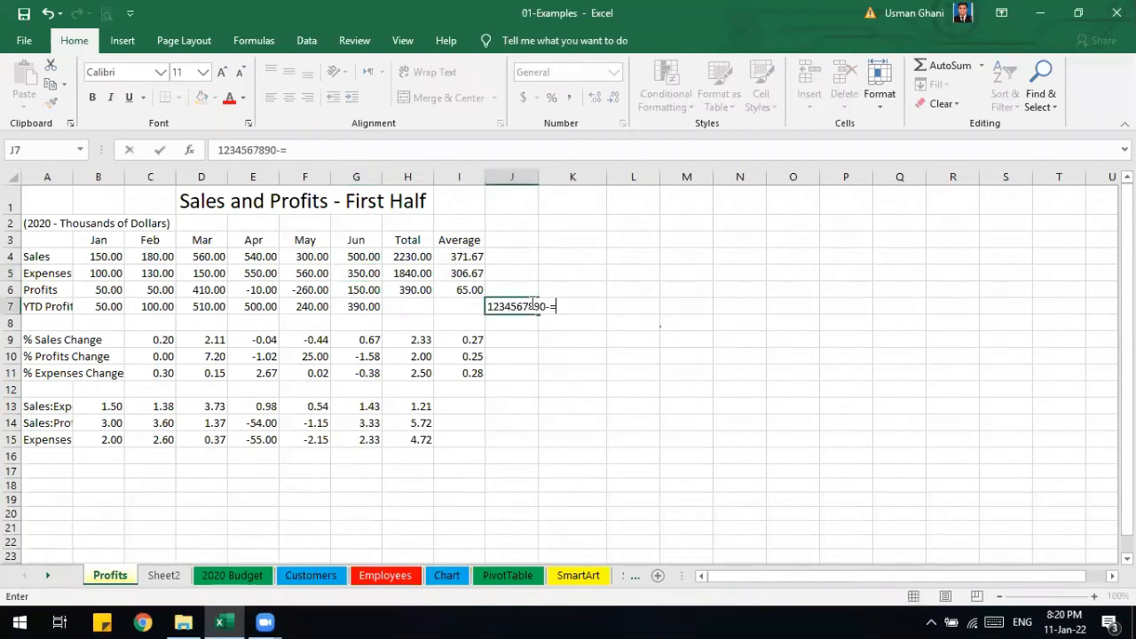
key("BackSpace")
key("Return")
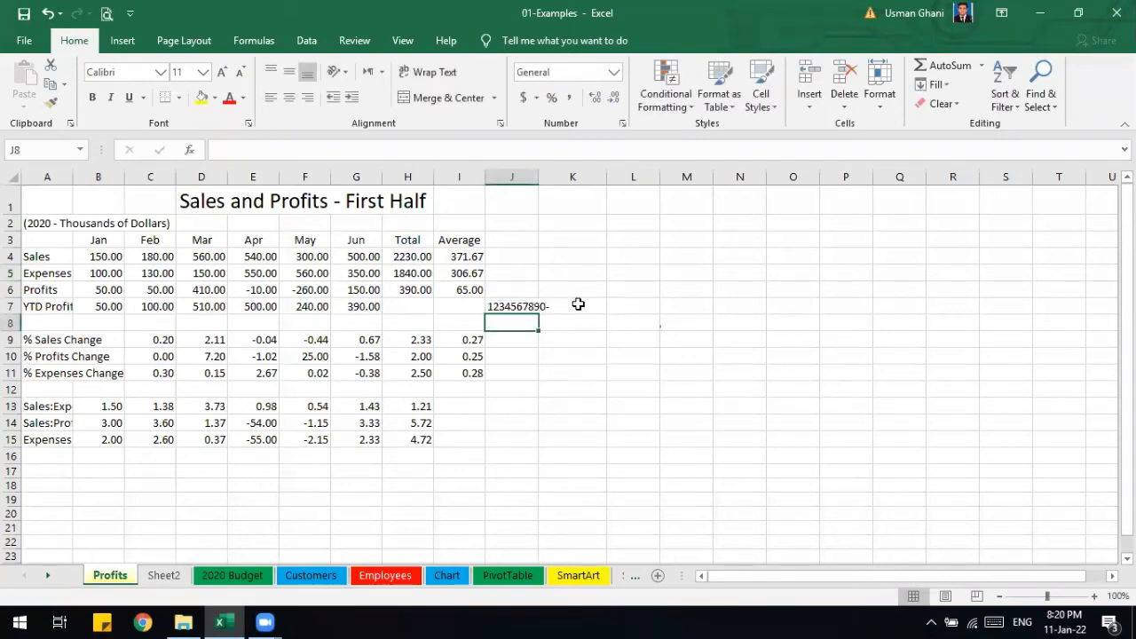
left_click(585, 306)
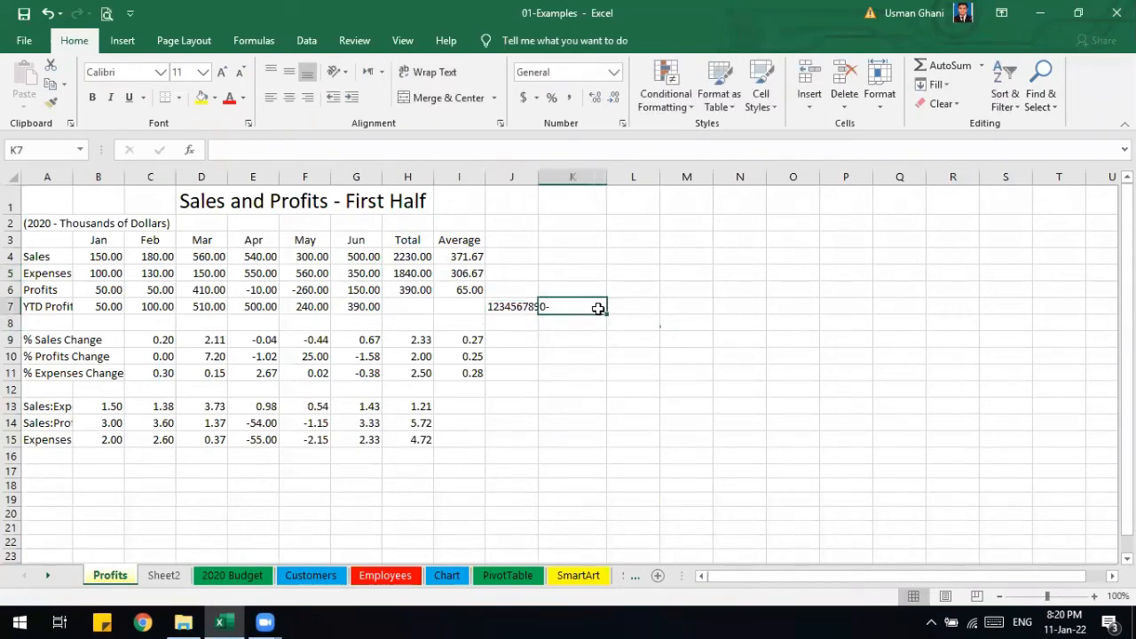
type("dfghjk")
key("Return")
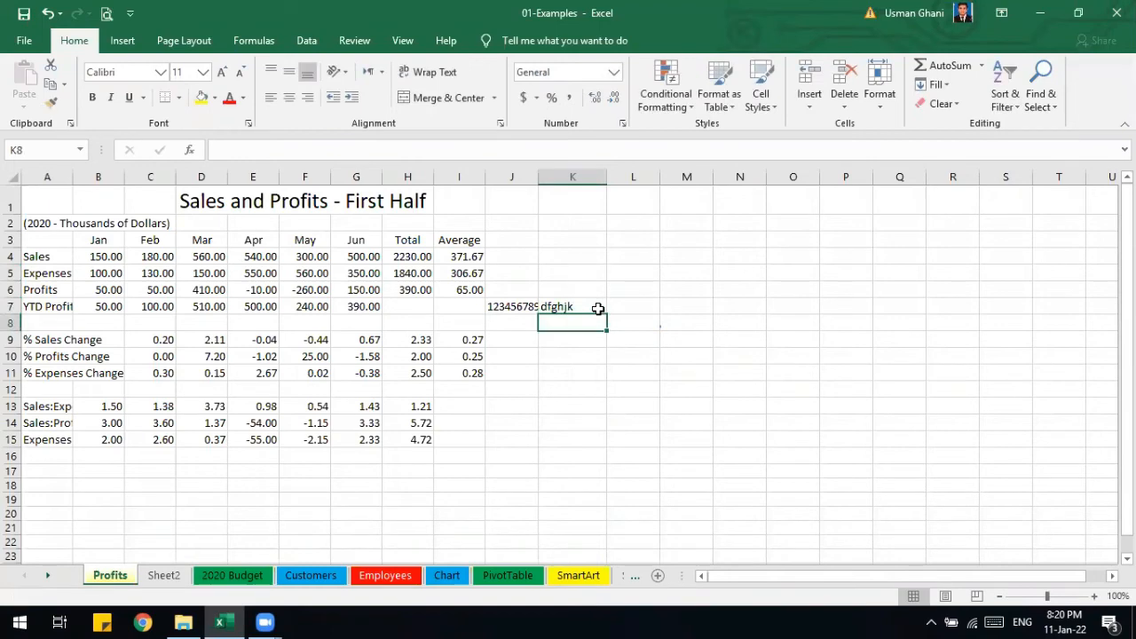
Widen column J enough to show all of J7's text, and narrow it again so the text is cut off.
left_click(510, 307)
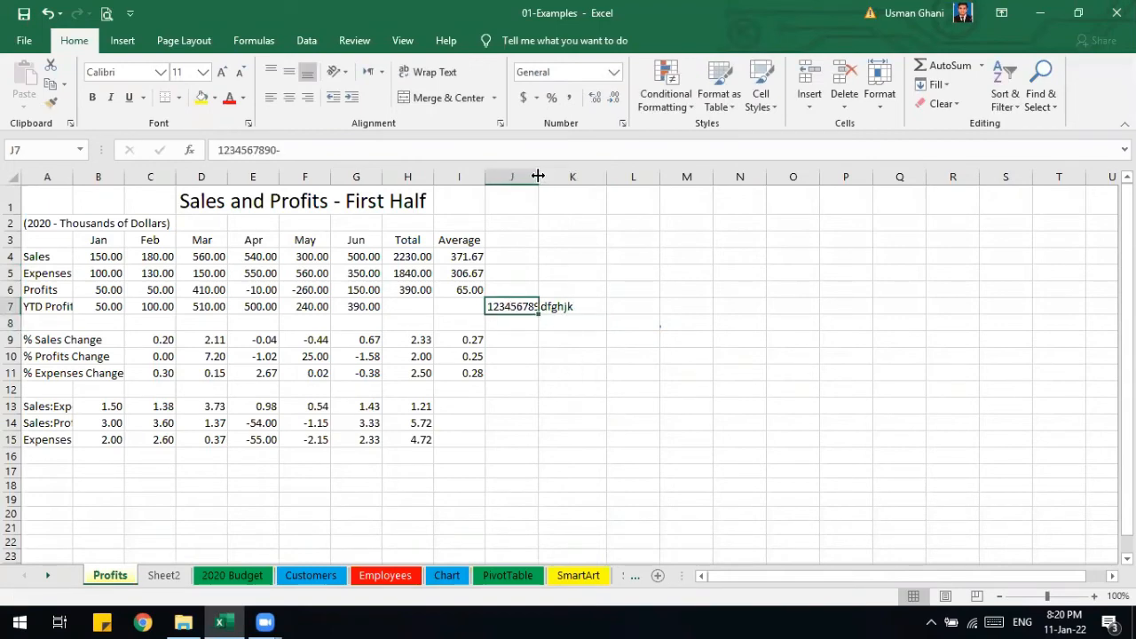
left_click_drag(538, 175, 560, 178)
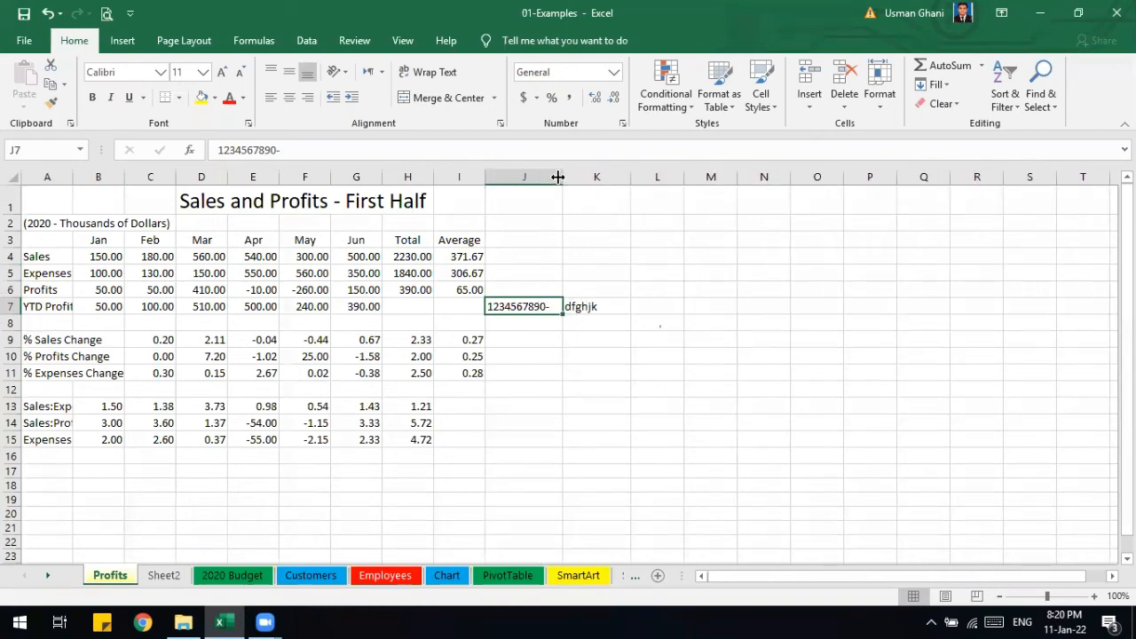
left_click_drag(560, 177, 531, 176)
AutoFit column J's width to its contents, and clear the sample text from cell J7.
left_click(508, 177)
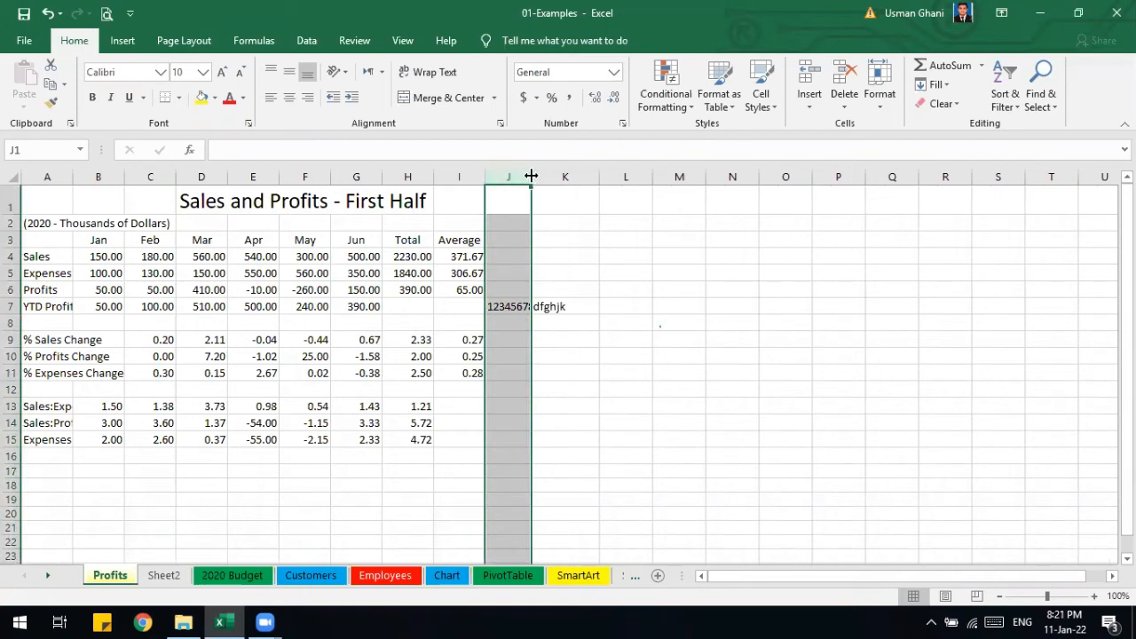
double_click(531, 177)
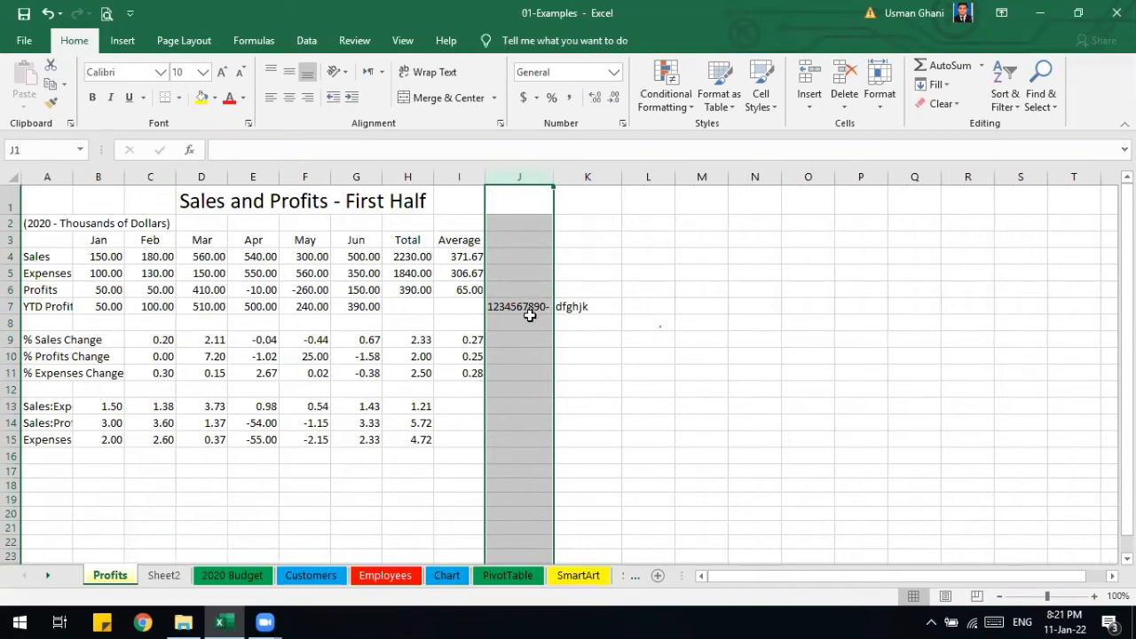
left_click(527, 308)
key("Delete")
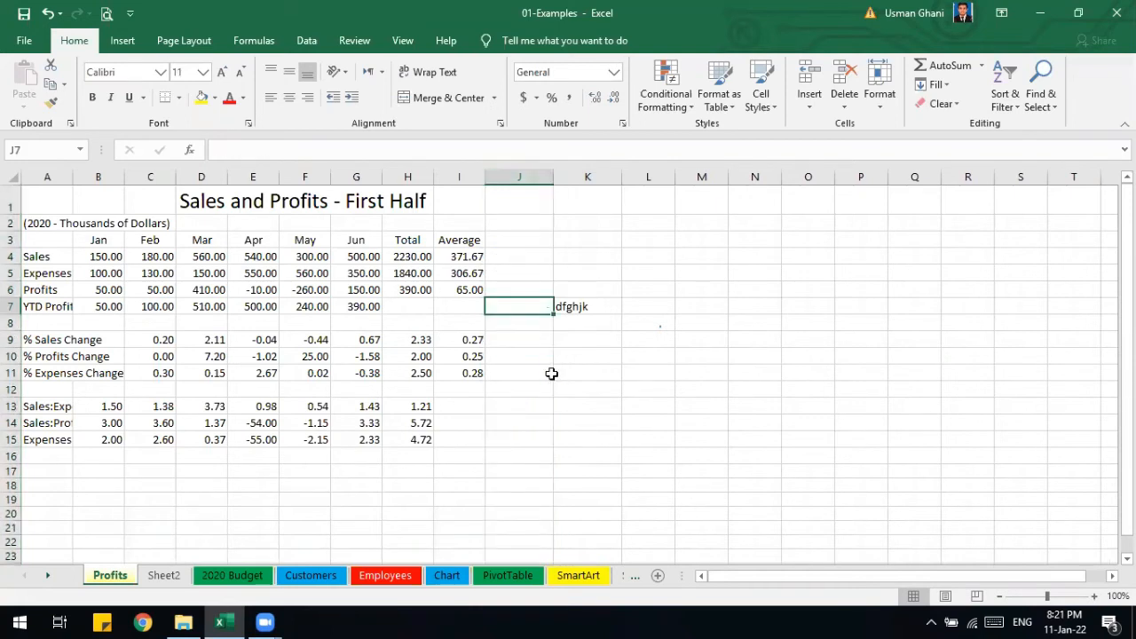
Change the February Sales value in cell C4 to 789798180.
left_click(153, 259)
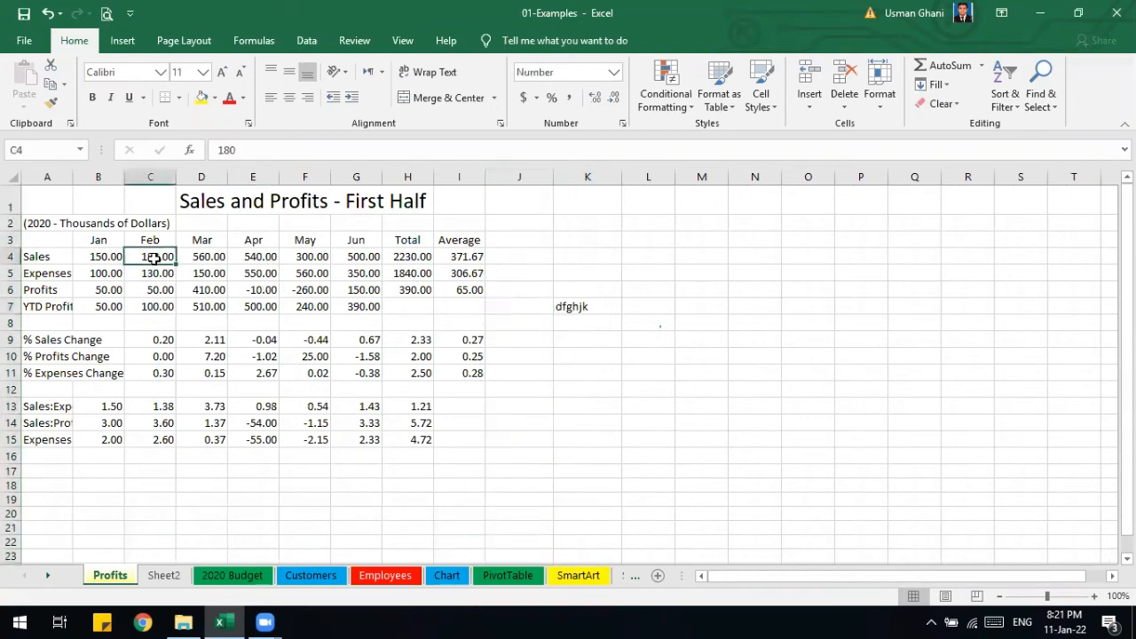
double_click(154, 258)
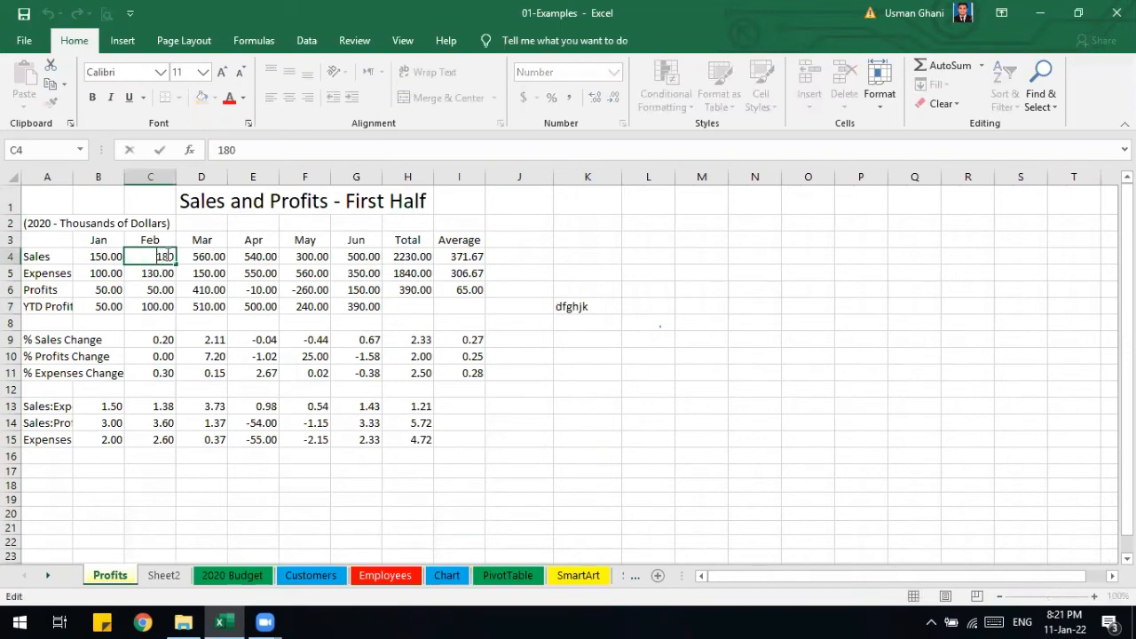
type("700700")
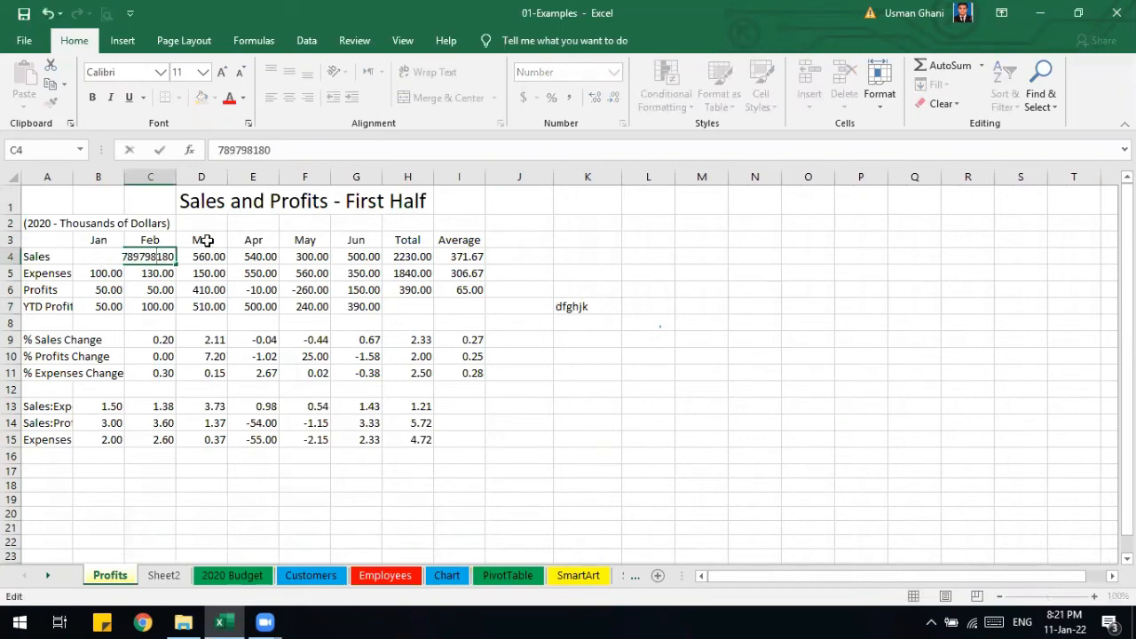
key("Return")
left_click(209, 274)
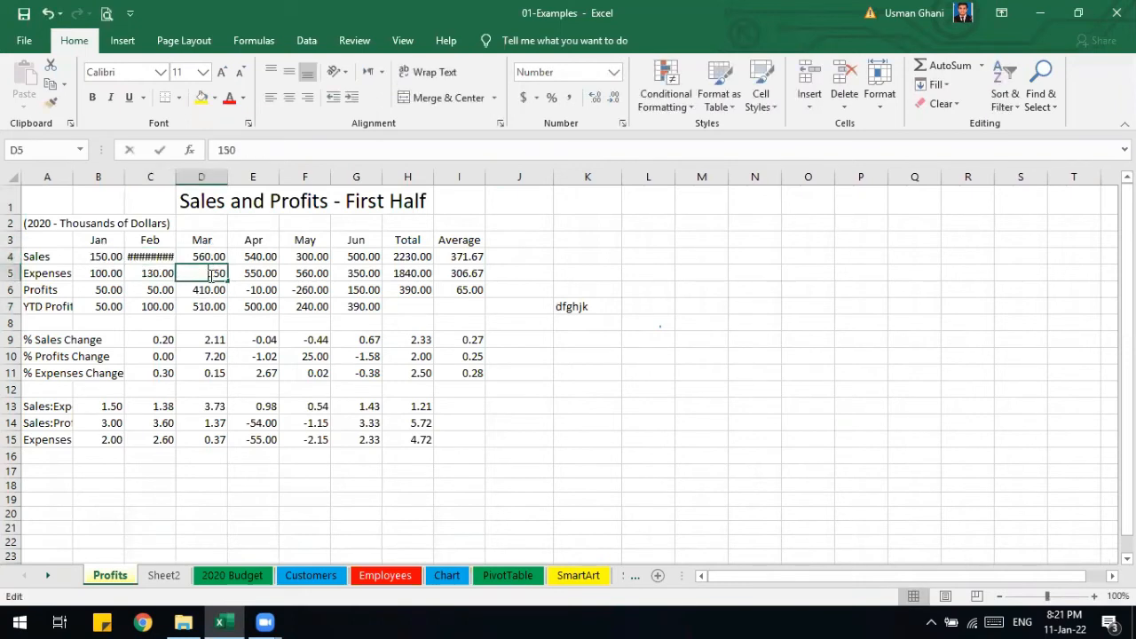
double_click(212, 275)
type("8797890")
key("Return")
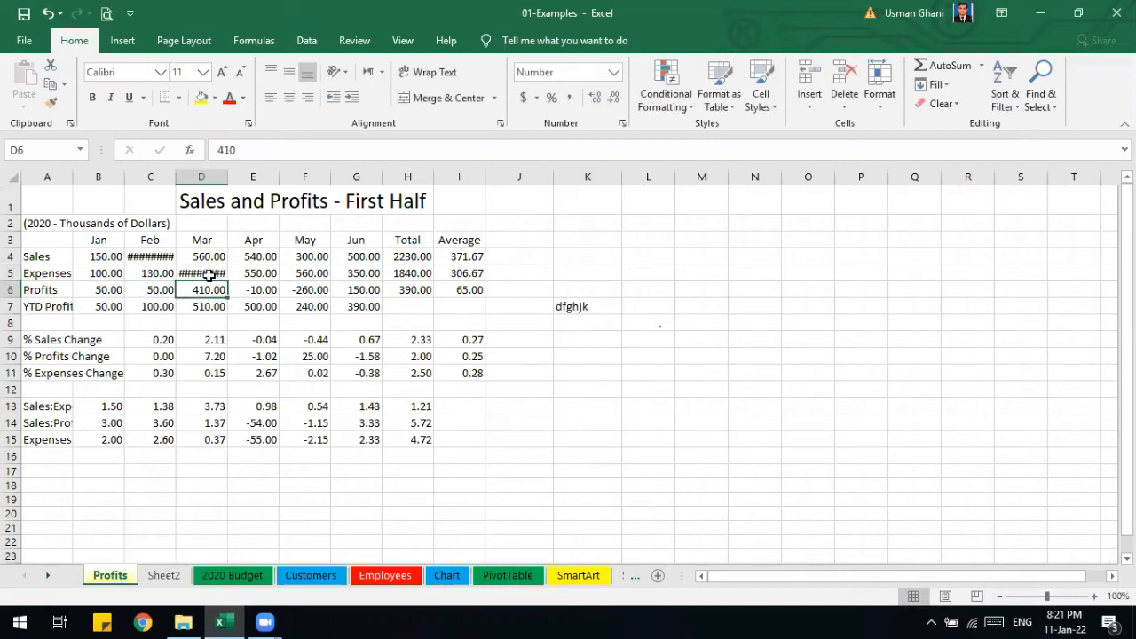
left_click(221, 277)
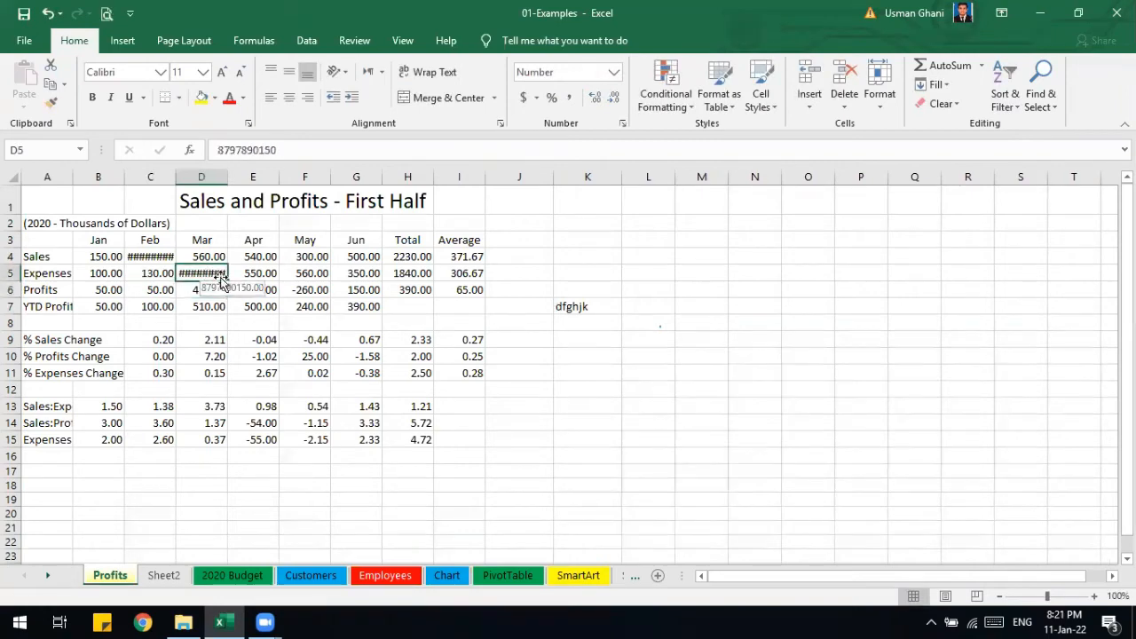
left_click(266, 274)
double_click(268, 274)
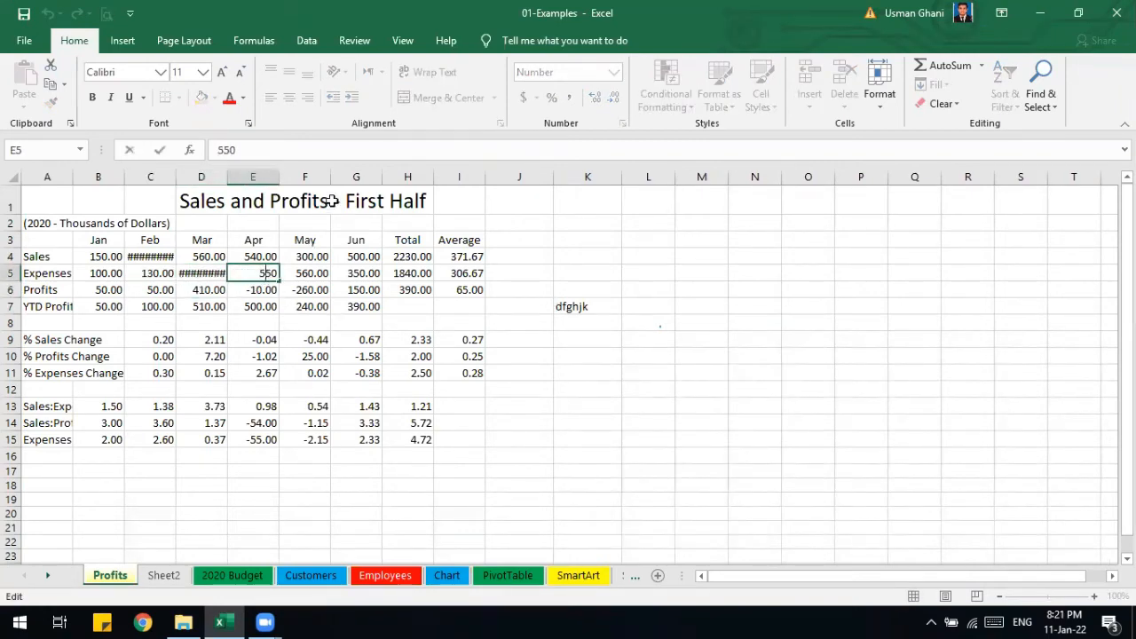
type("0980989")
key("Return")
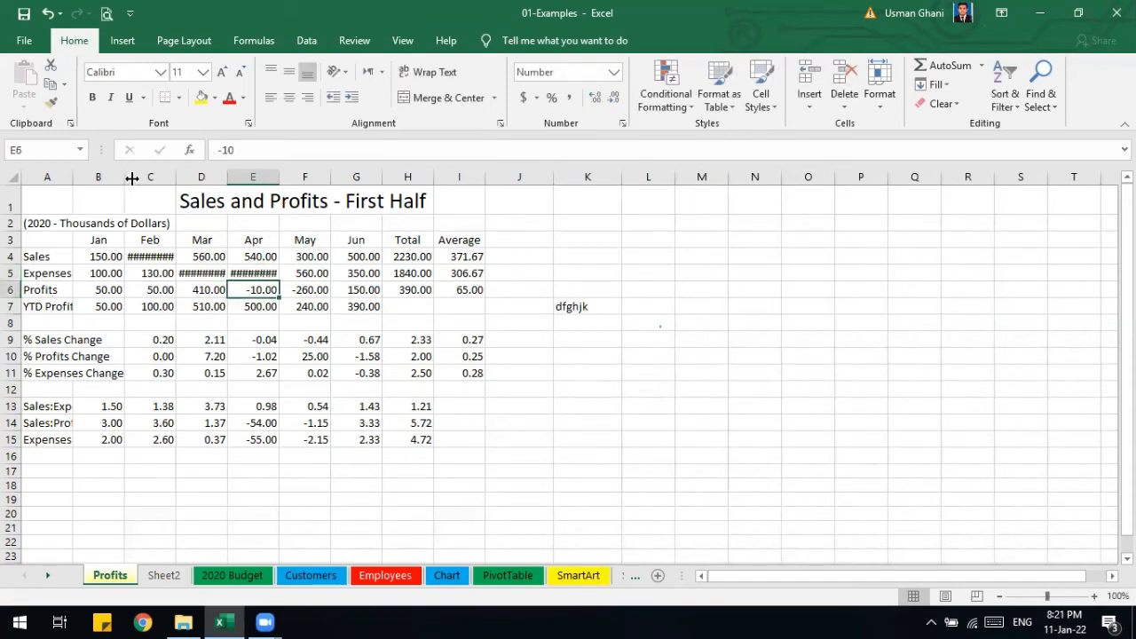
AutoFit columns C through E together to their contents, and check title cell D1 and March Expenses cell D5.
left_click_drag(174, 174, 277, 178)
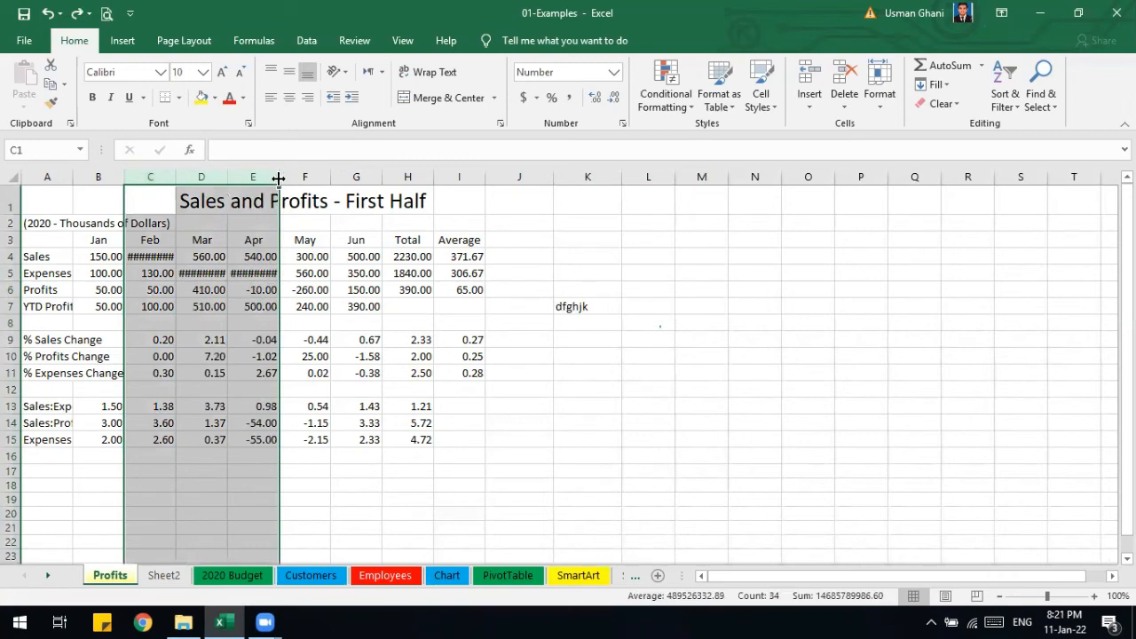
double_click(278, 178)
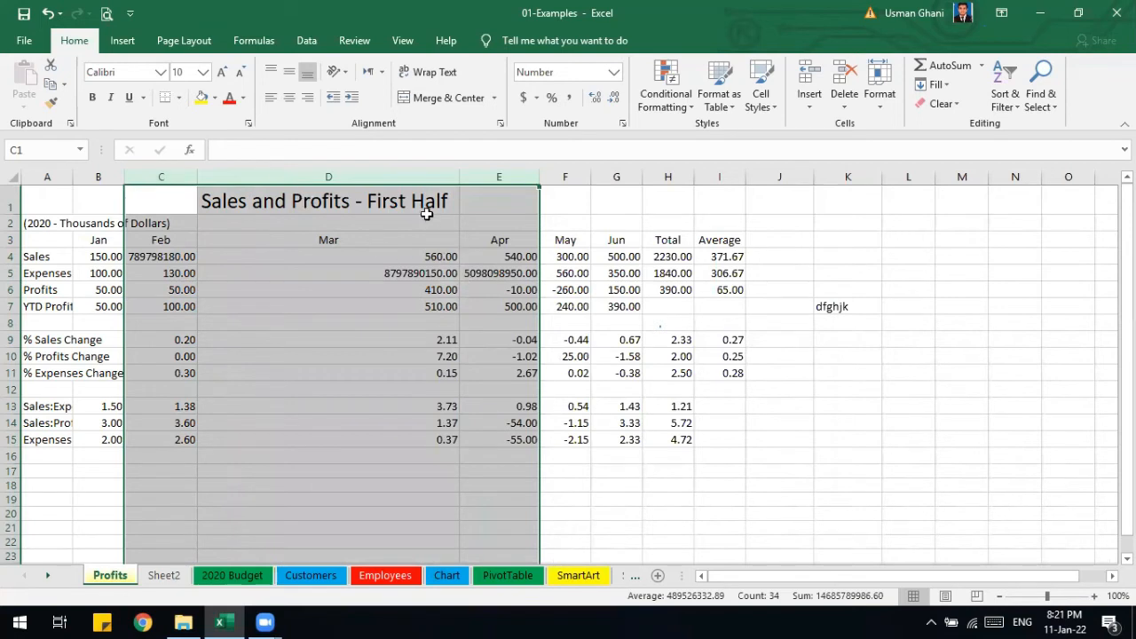
left_click(421, 202)
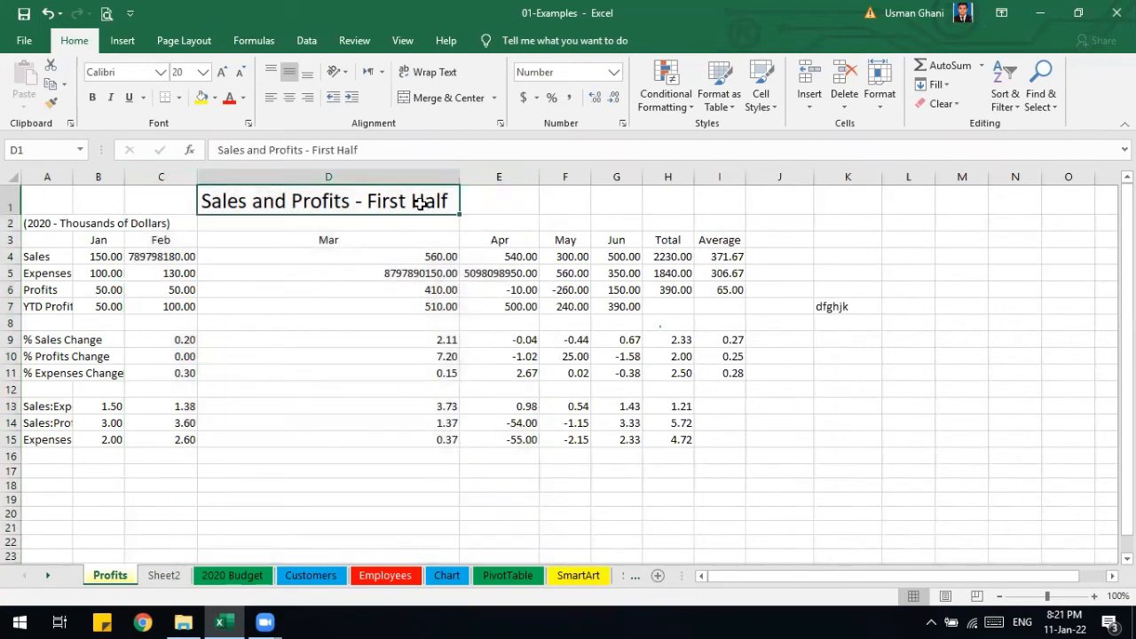
left_click(423, 274)
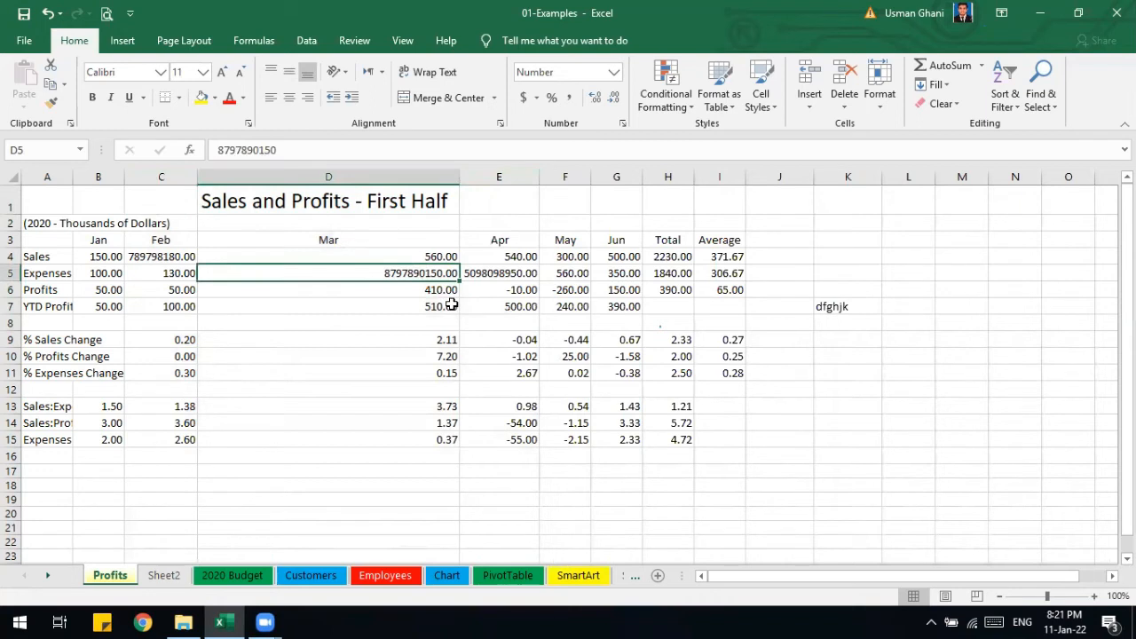
Narrow column D under the title and reduce the height of rows 3 to 5 together.
left_click(398, 203)
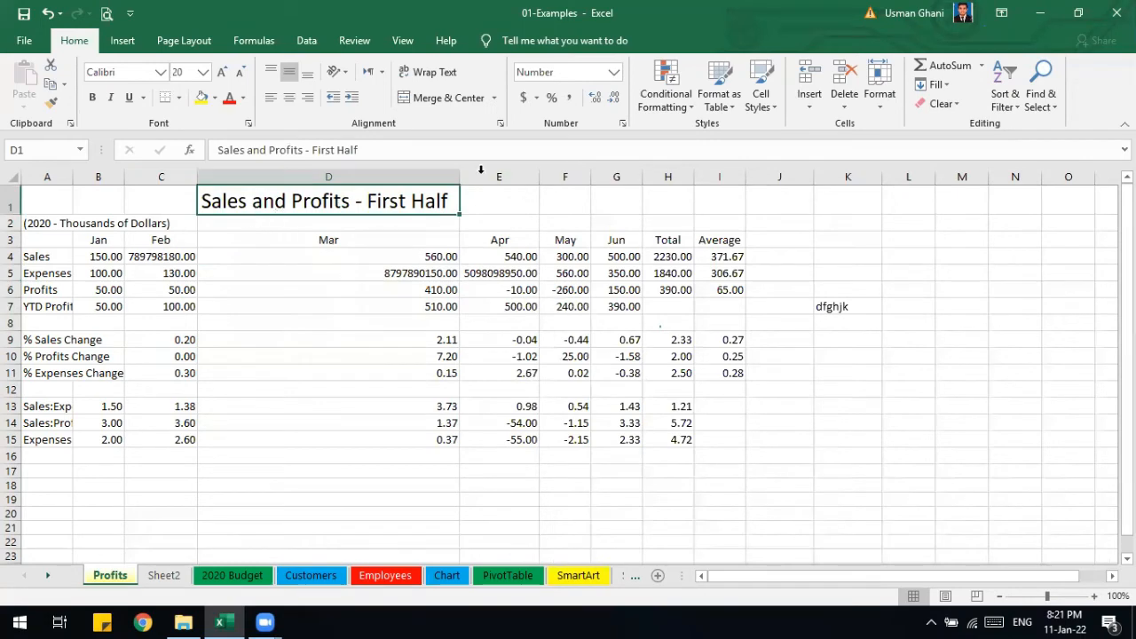
left_click_drag(456, 170, 277, 167)
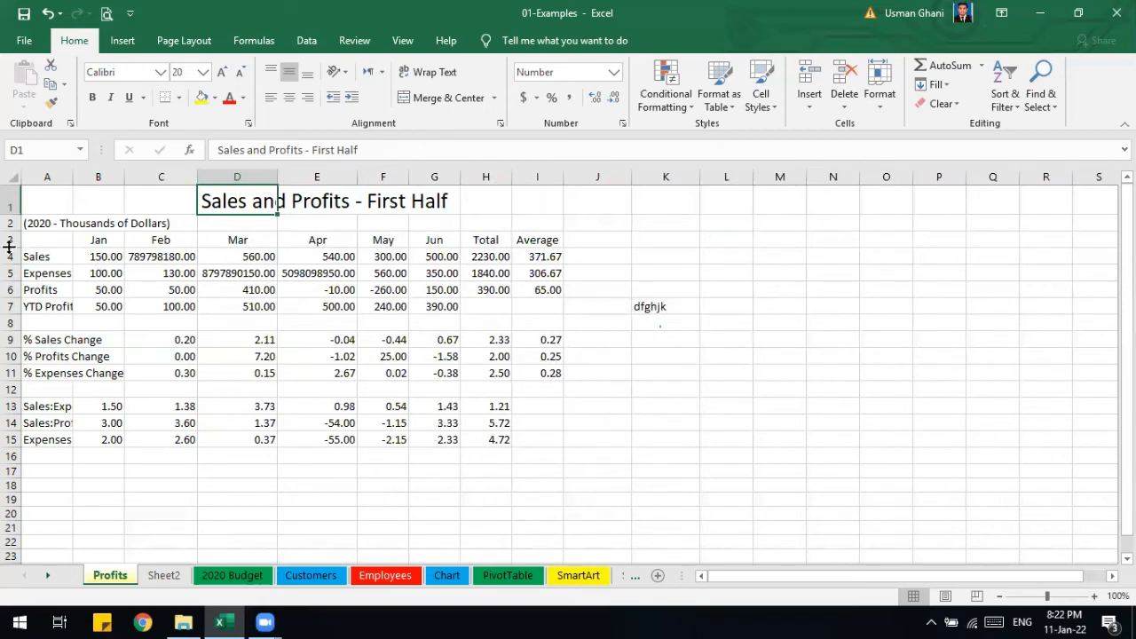
mouse_move(12, 239)
left_mouse_down()
mouse_move(11, 284)
mouse_move(15, 246)
left_mouse_up()
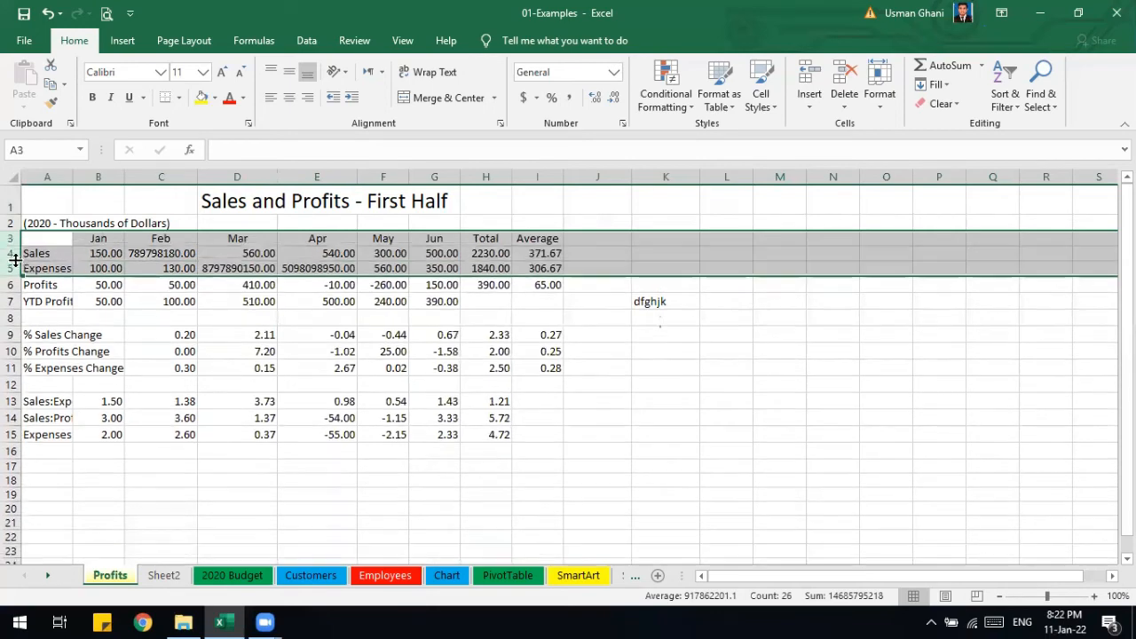
left_click(230, 285)
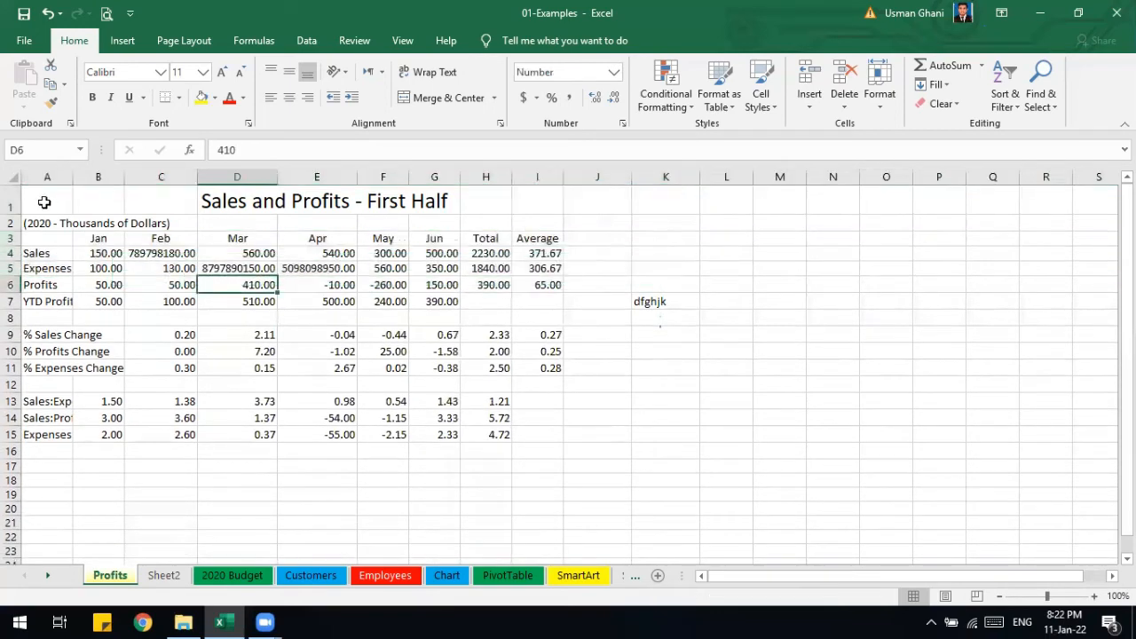
AutoFit the widths of all columns and the heights of all rows across the entire worksheet.
left_click(10, 177)
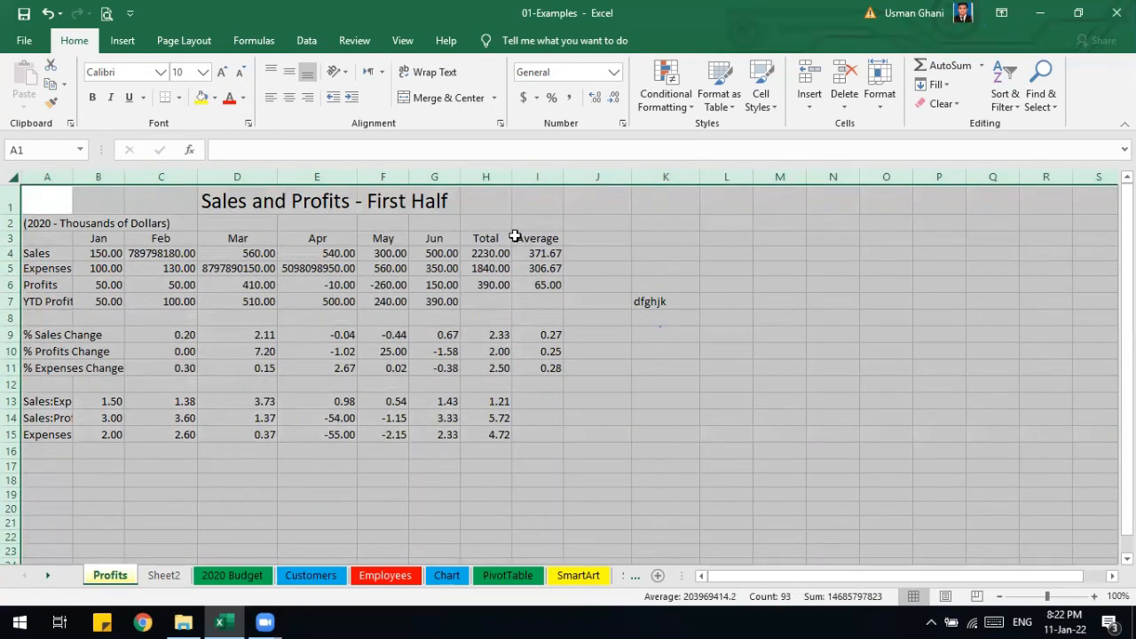
double_click(121, 172)
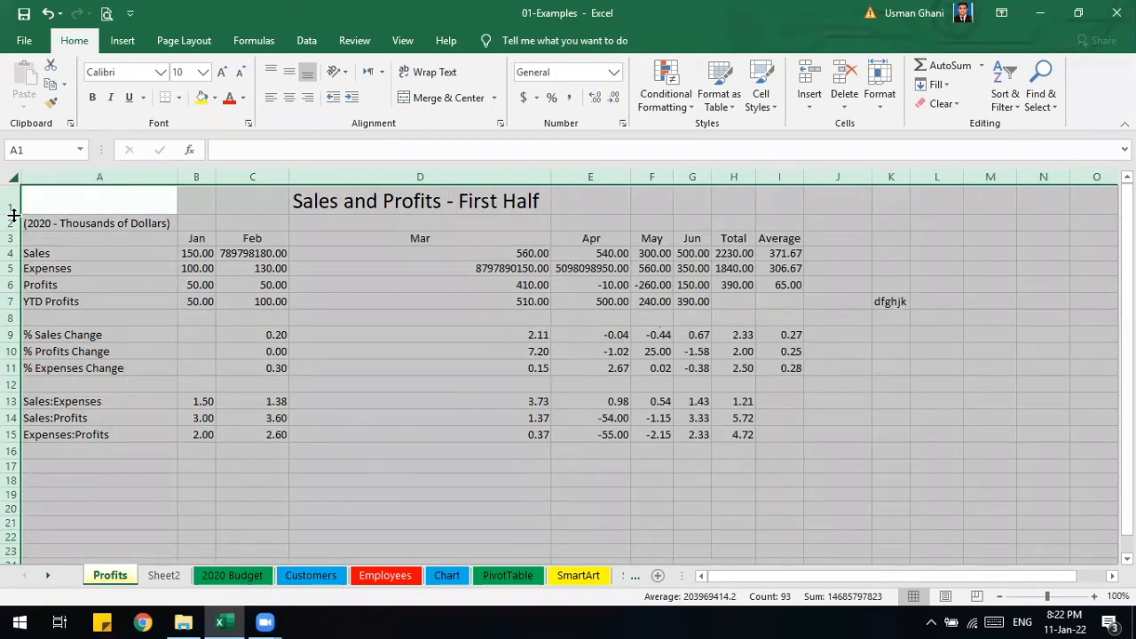
double_click(14, 215)
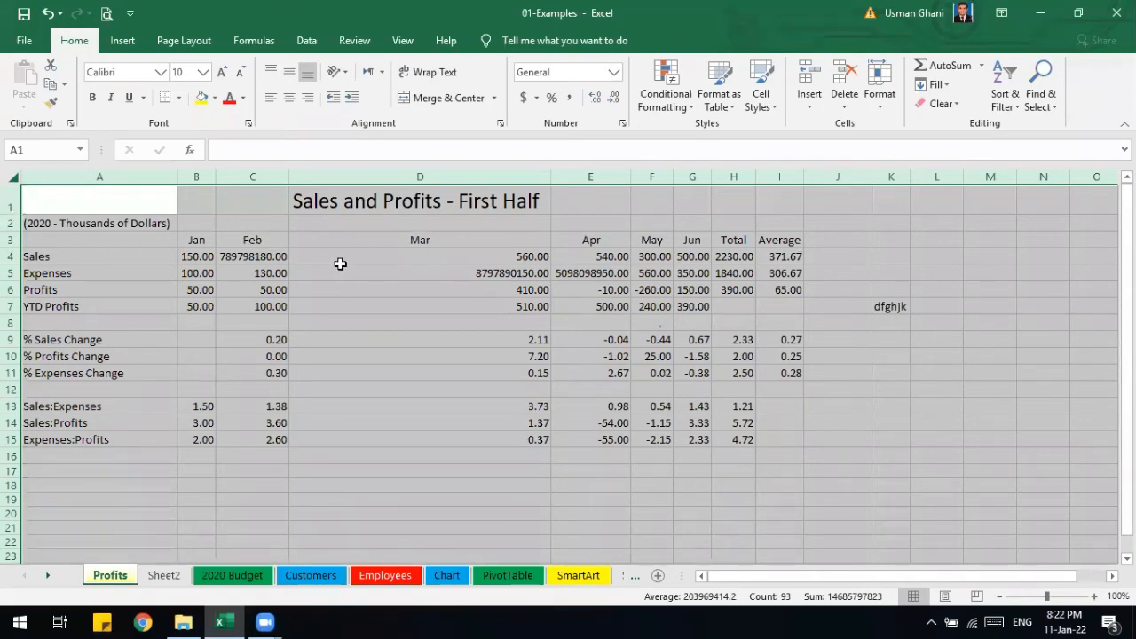
left_click(537, 273)
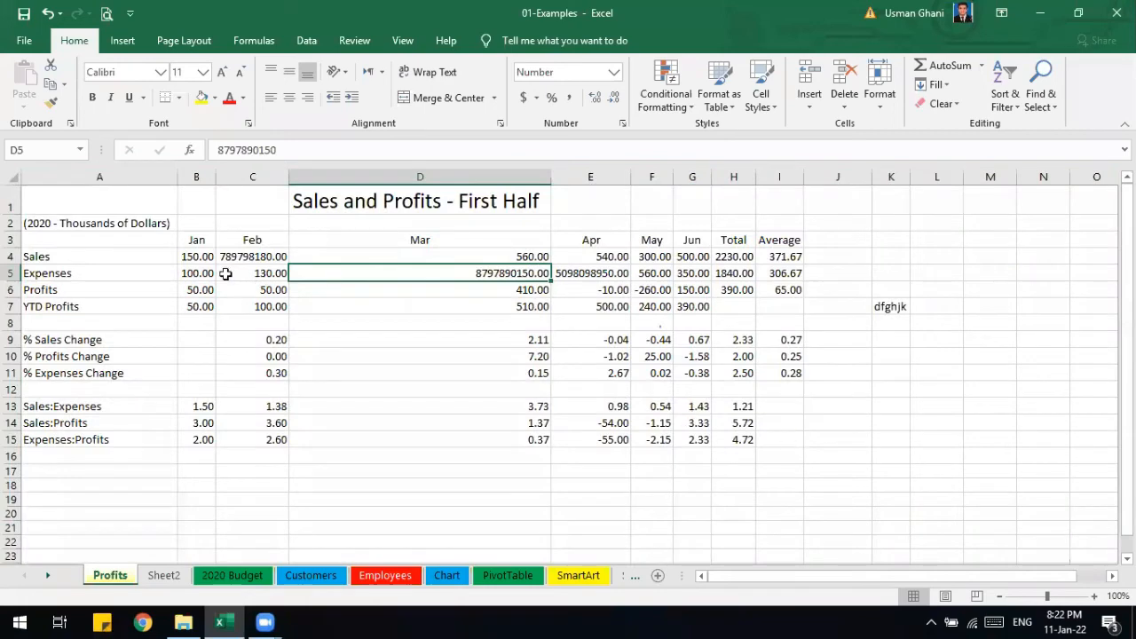
Clear the stray text "dfghjk" from cell K7 outside the data table.
key("ctrl+a")
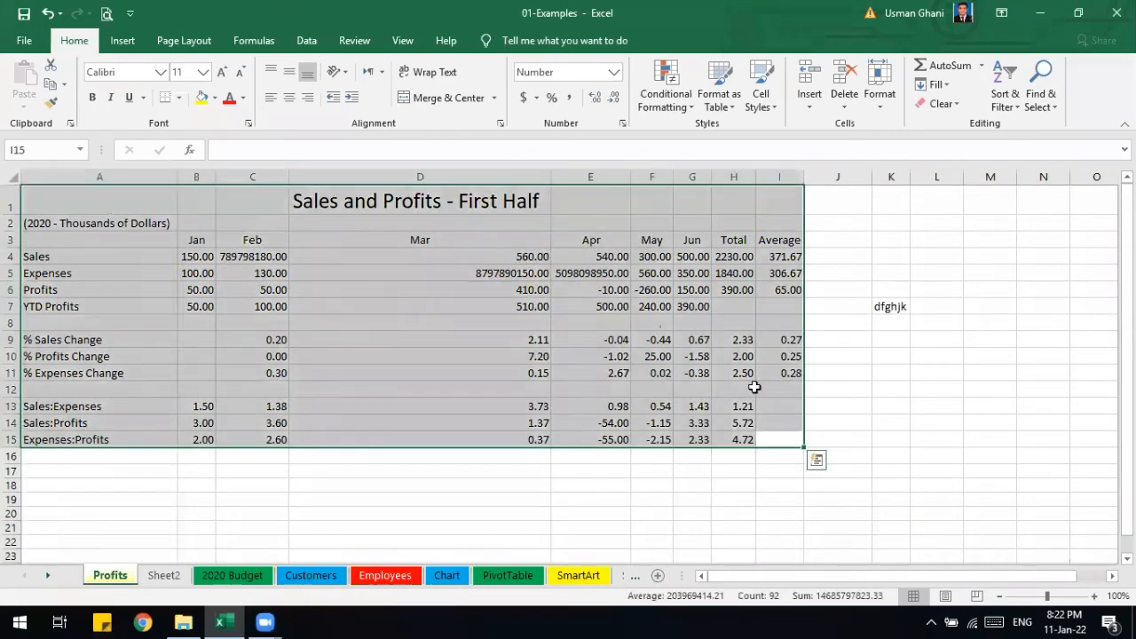
left_click(886, 308)
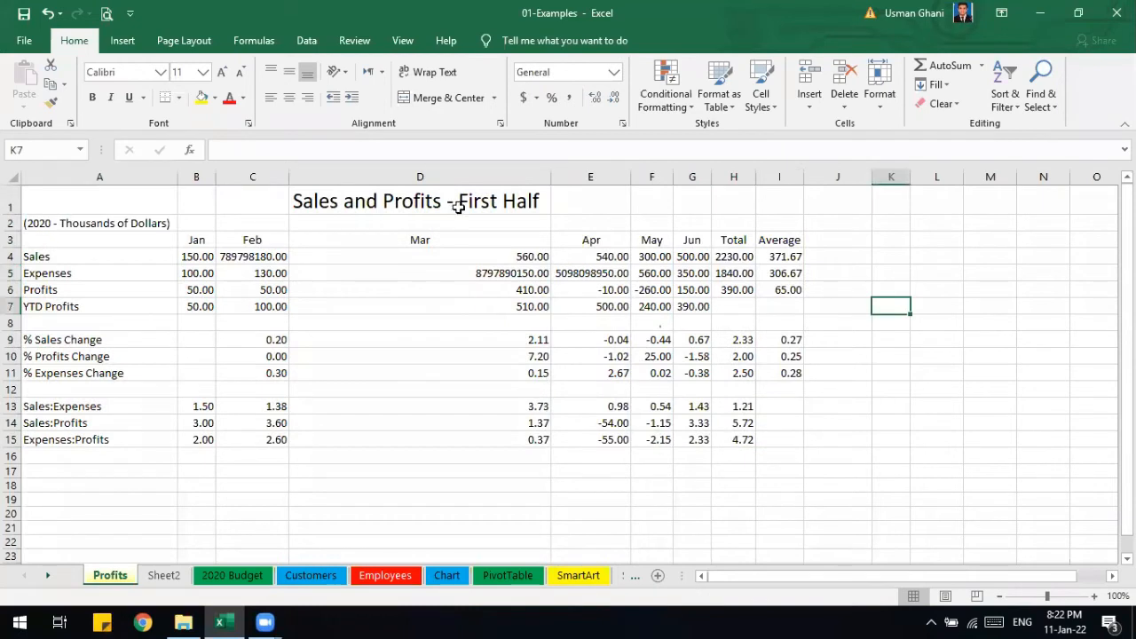
Narrow column D and merge and center the title across cells A1:I1.
left_click(458, 206)
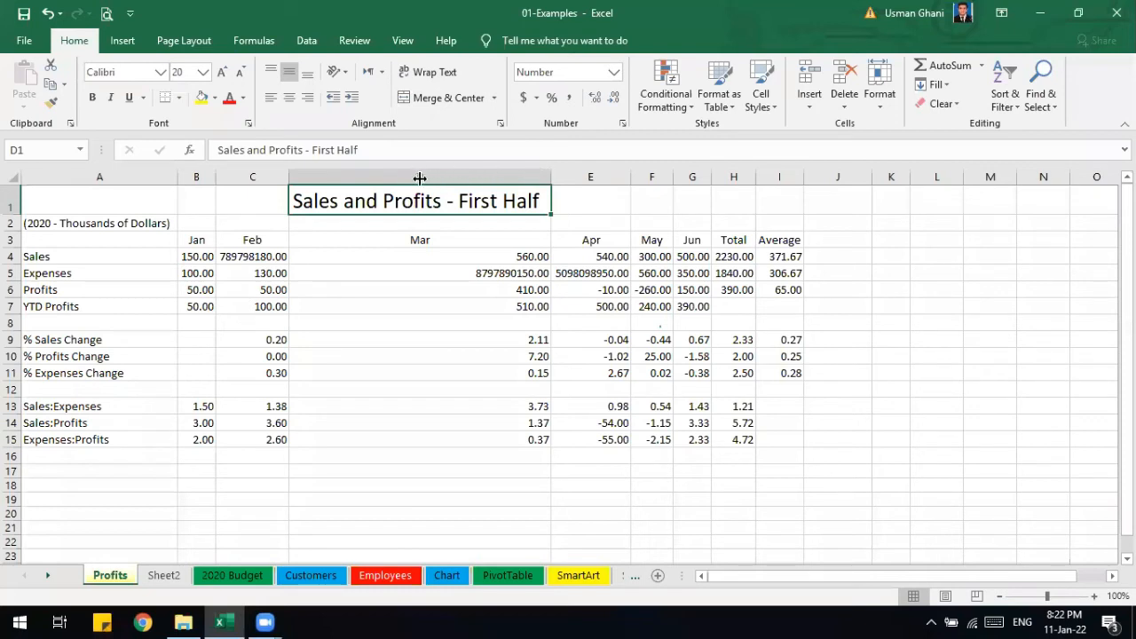
left_click_drag(550, 176, 401, 178)
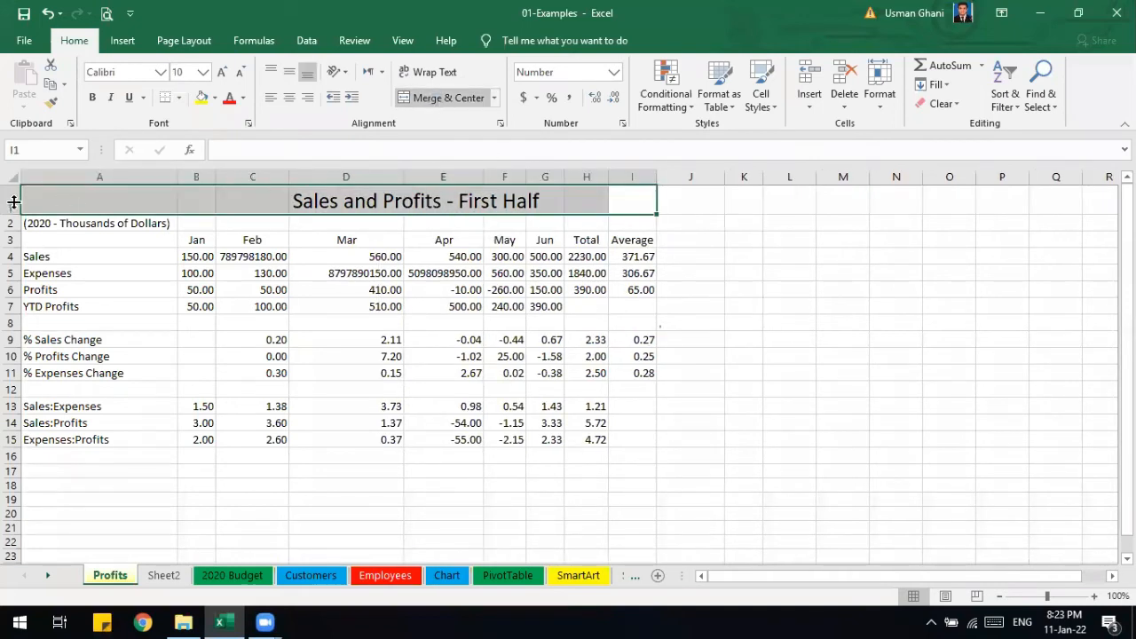
AutoFit all columns and rows again with the whole sheet selected, and check the merged title in row 1.
left_click(12, 174)
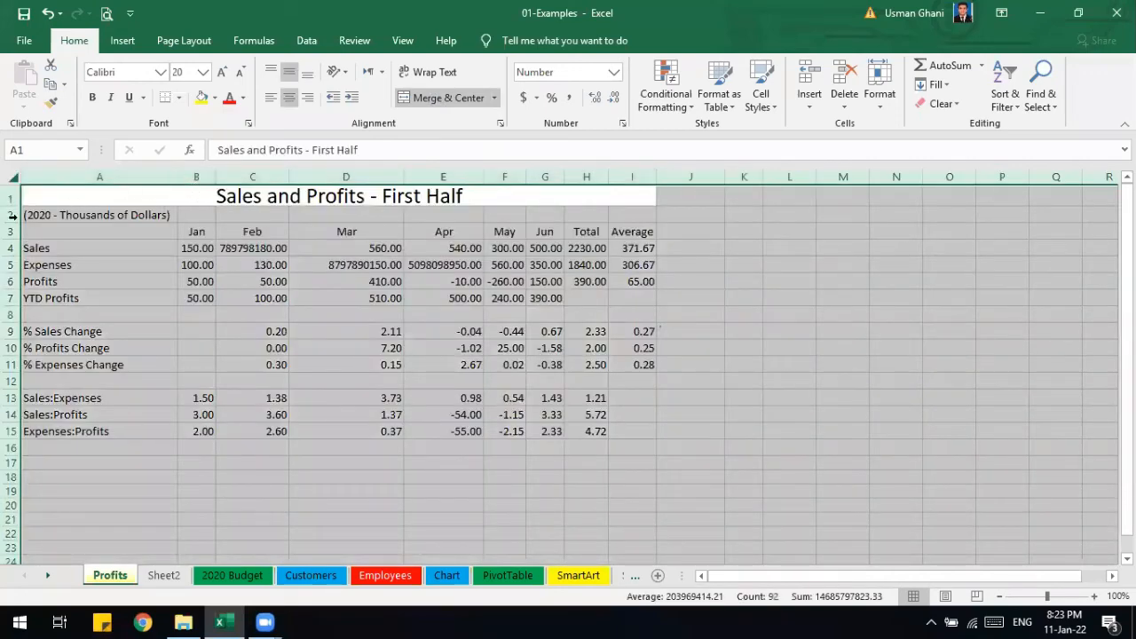
double_click(12, 205)
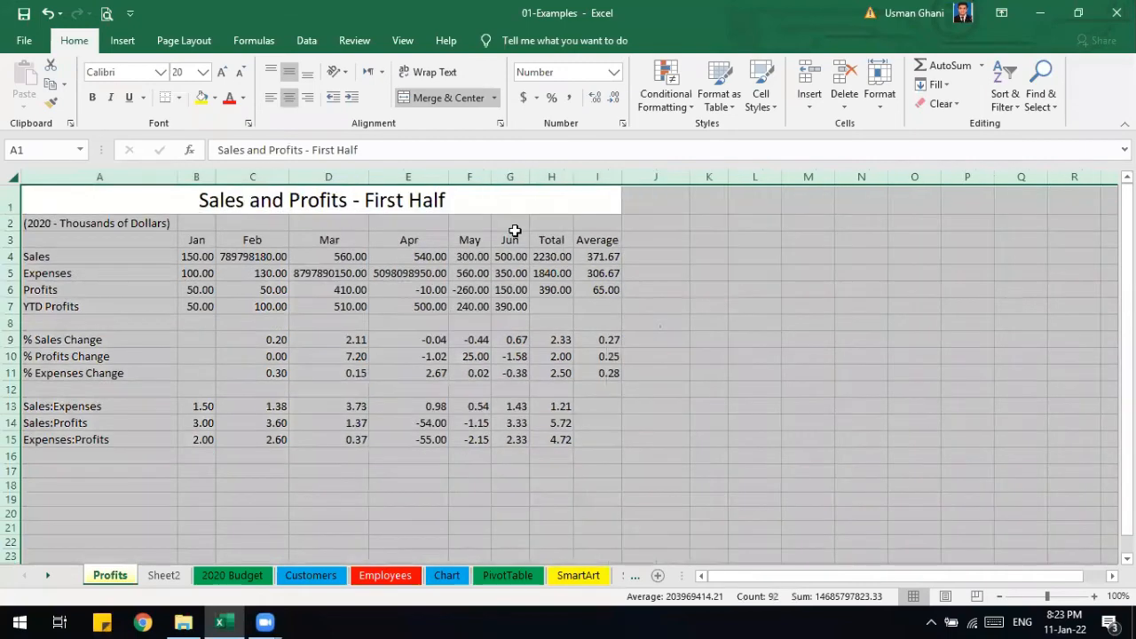
left_click(514, 237)
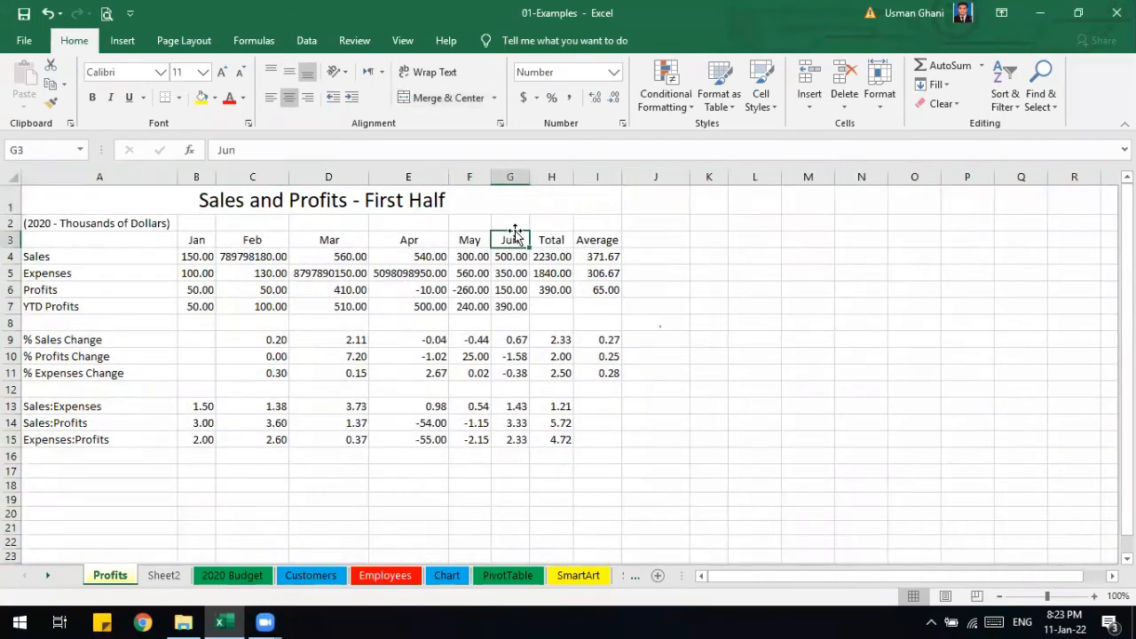
left_click(331, 236)
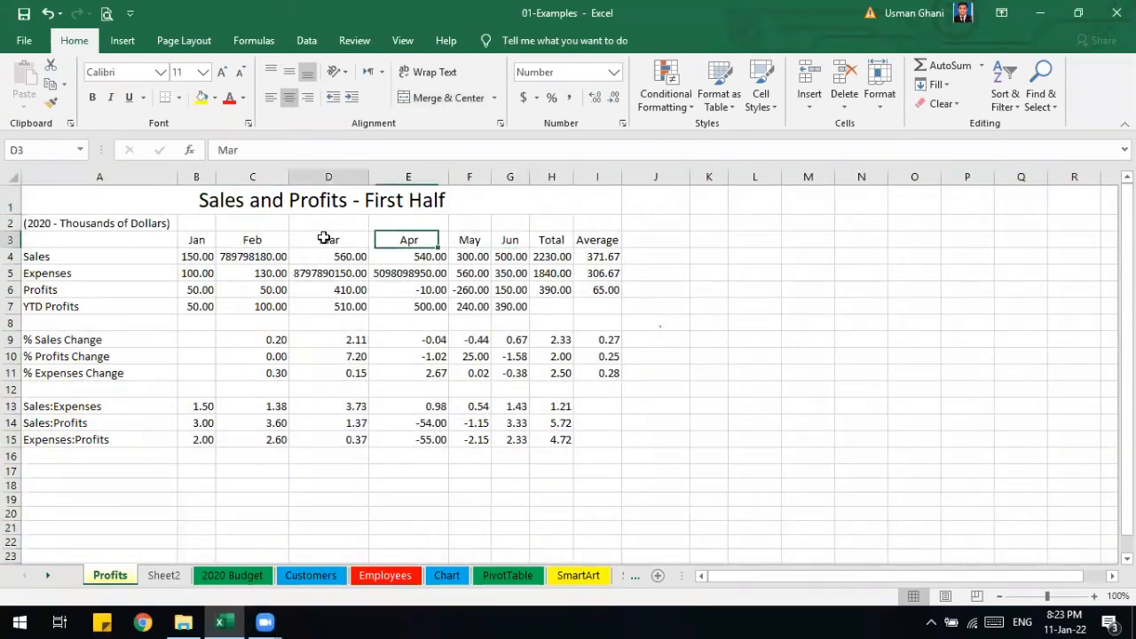
left_click(292, 201)
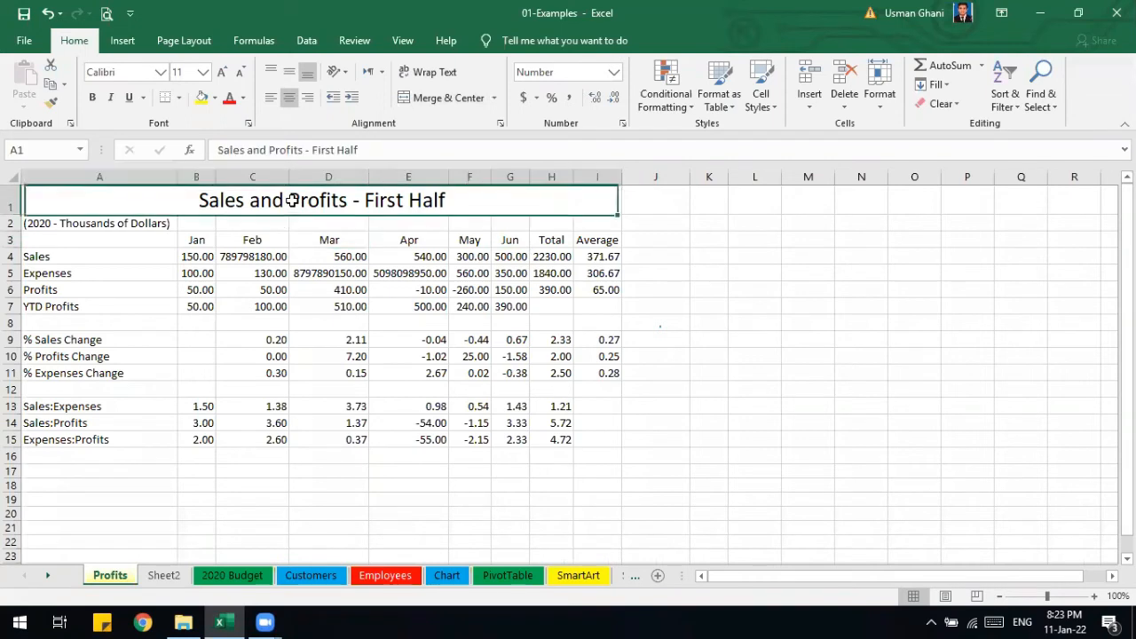
left_click(705, 259)
left_click(538, 202)
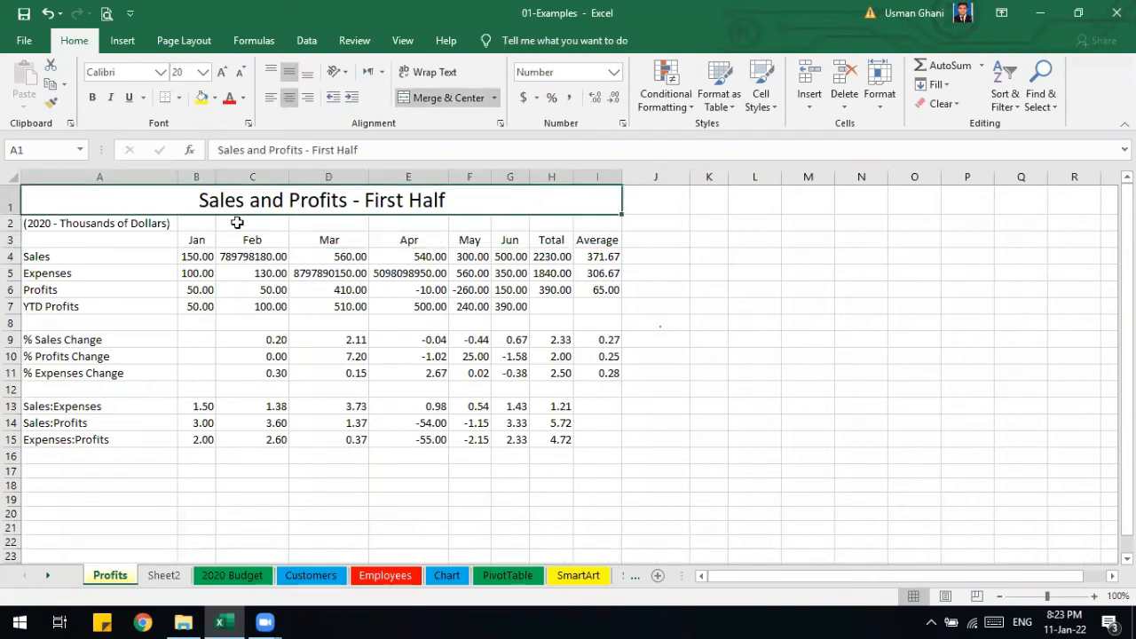
Apply one slightly larger row height to rows 2 through 15 with the Row Height setting.
left_click(12, 223)
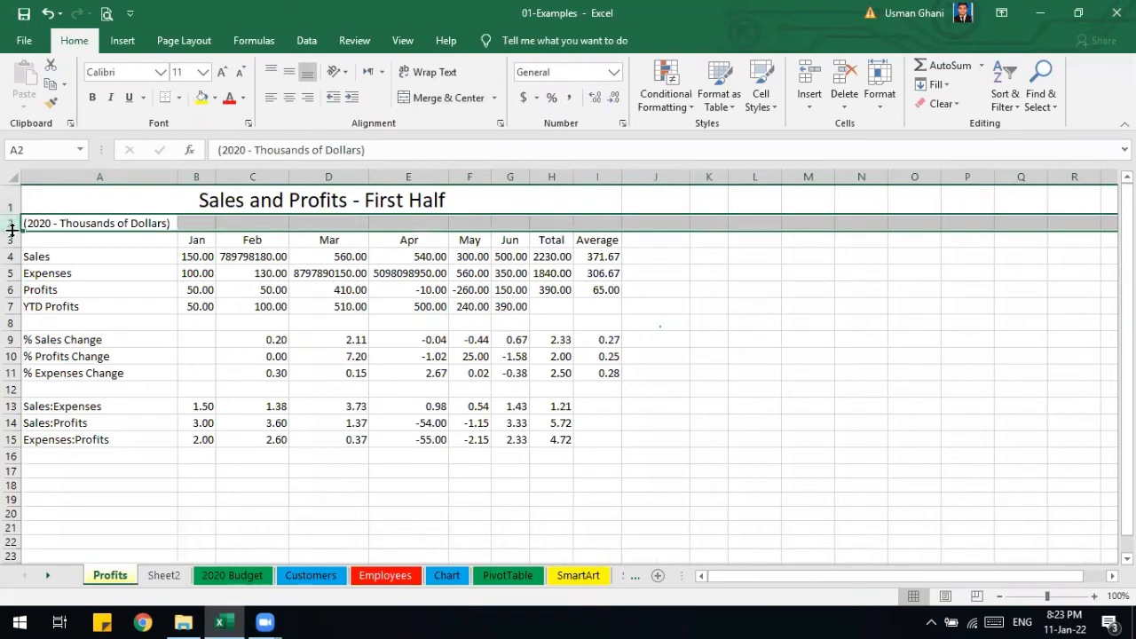
right_click(13, 231)
key("Escape")
left_click_drag(13, 230, 12, 417)
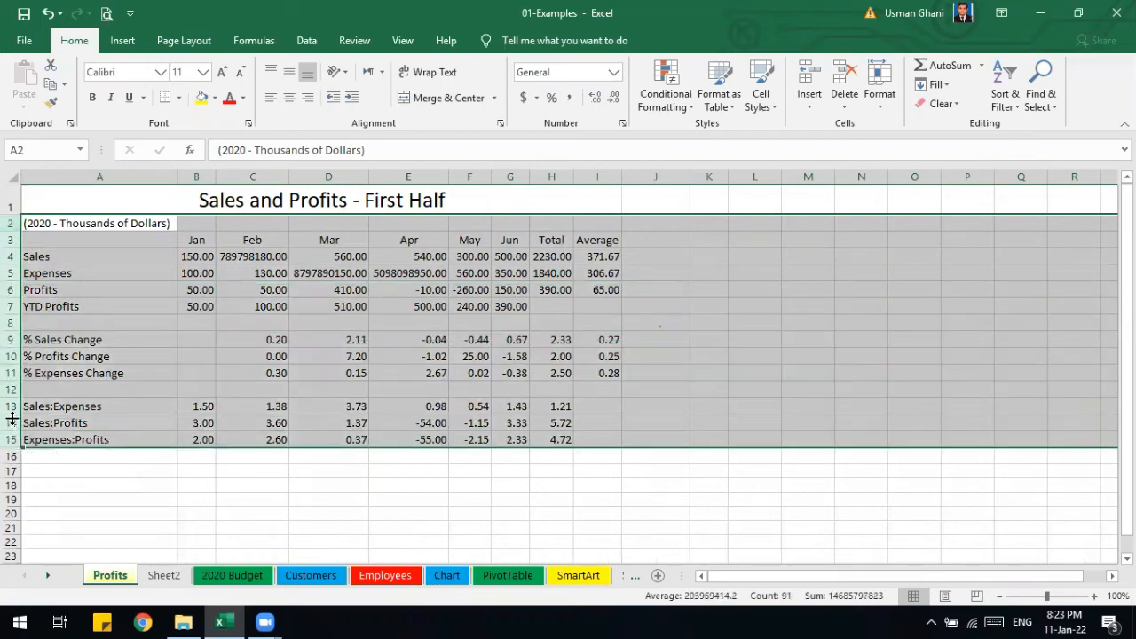
right_click(12, 421)
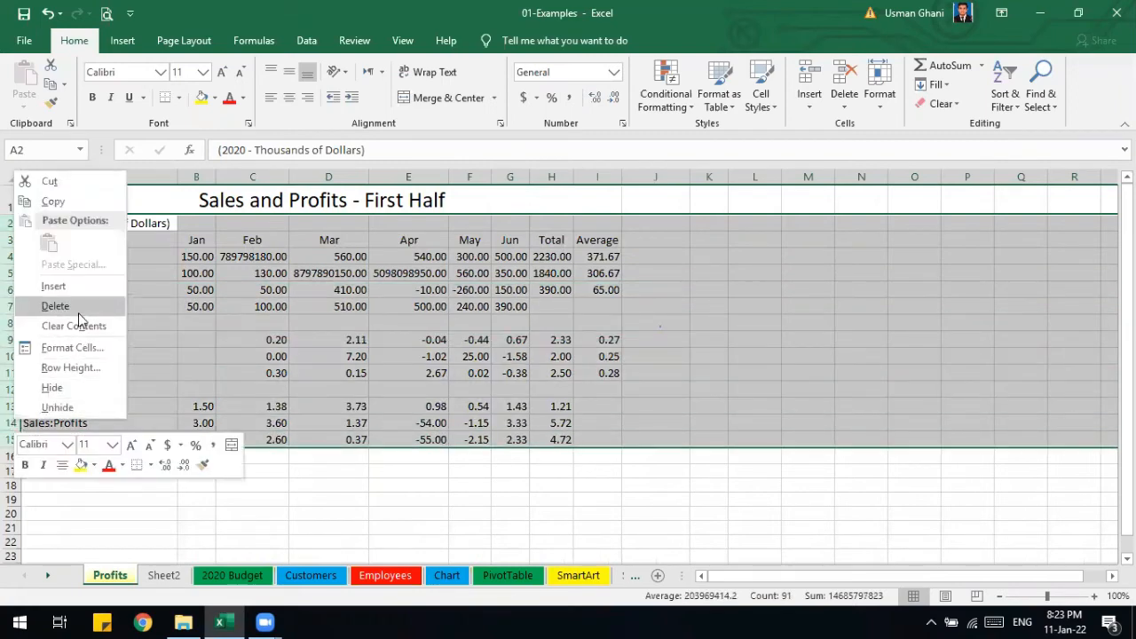
left_click(78, 370)
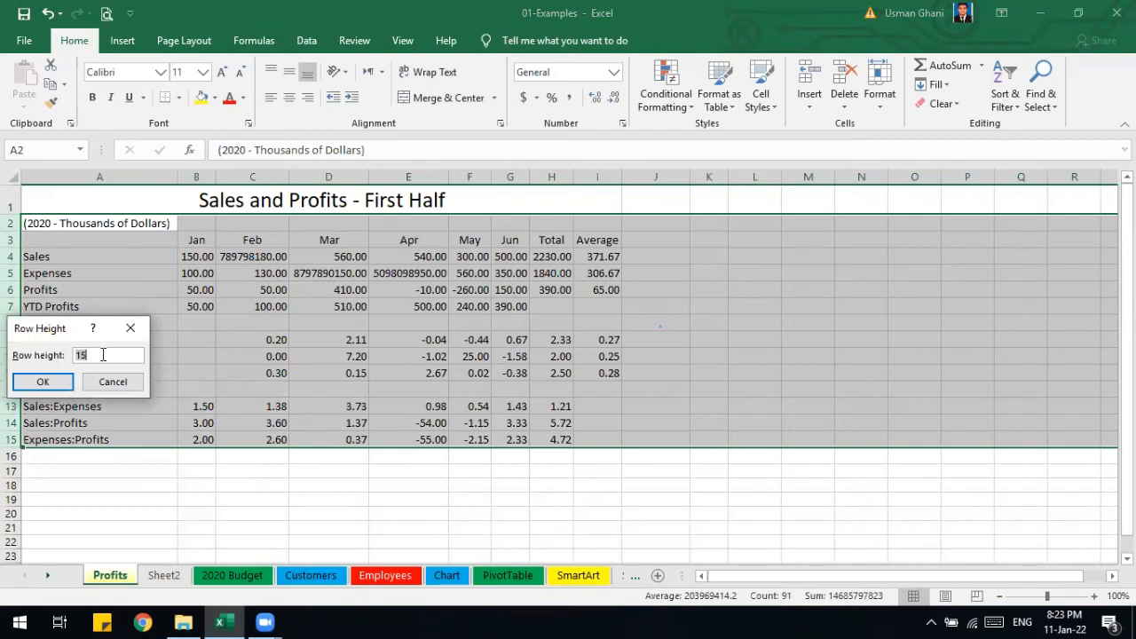
type("1")
left_click(47, 382)
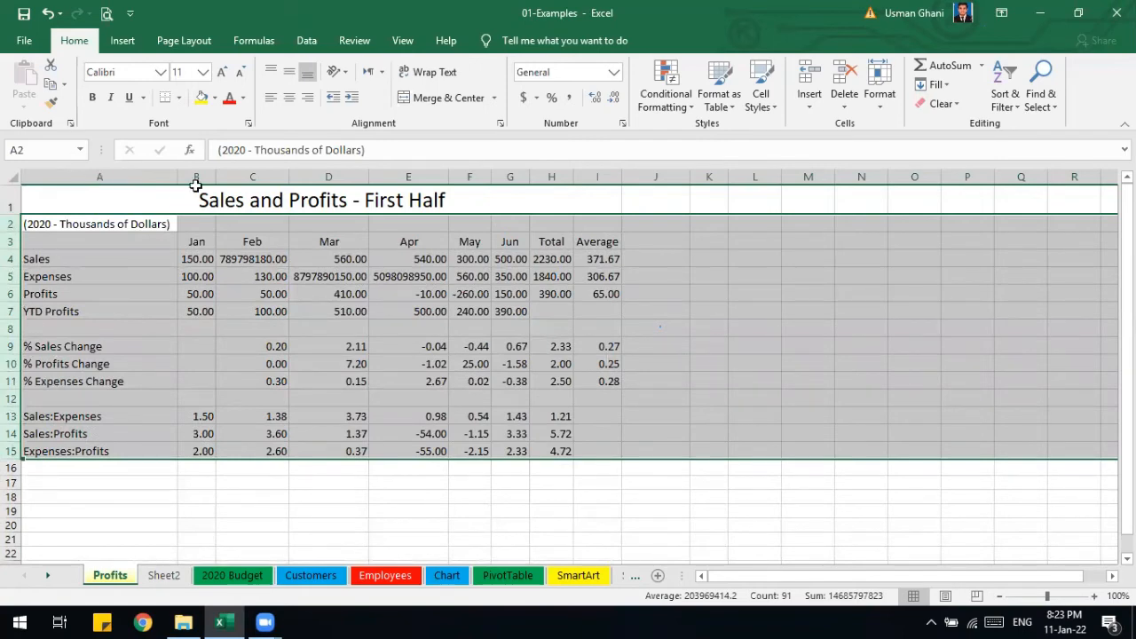
Set the column width of columns B through I to 16.
left_click_drag(196, 165, 590, 201)
right_click(575, 178)
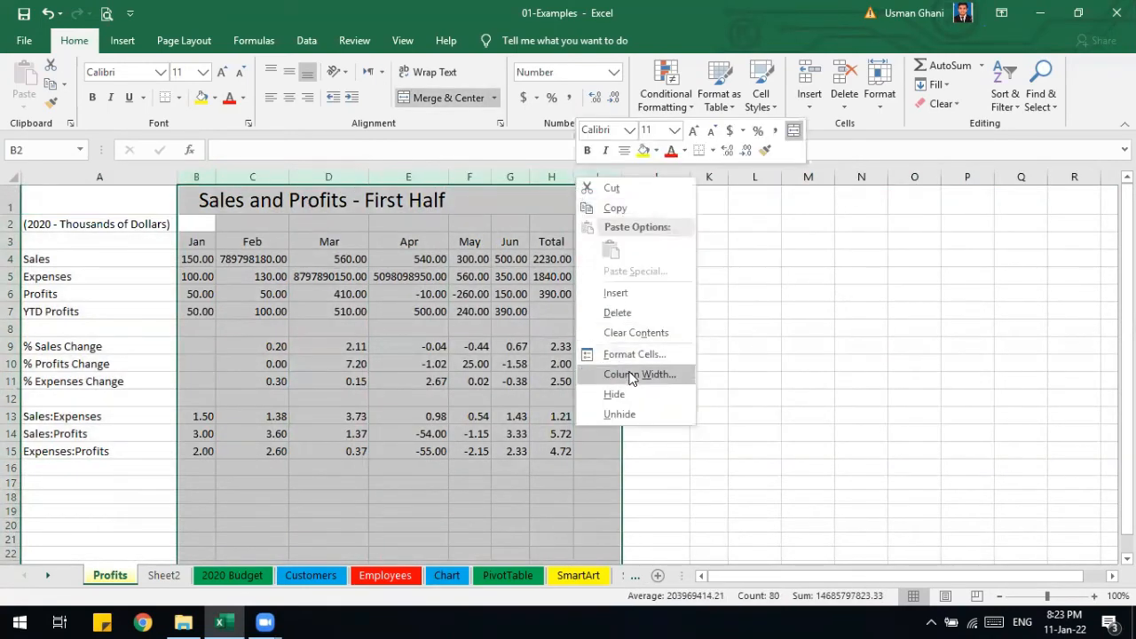
key("Escape")
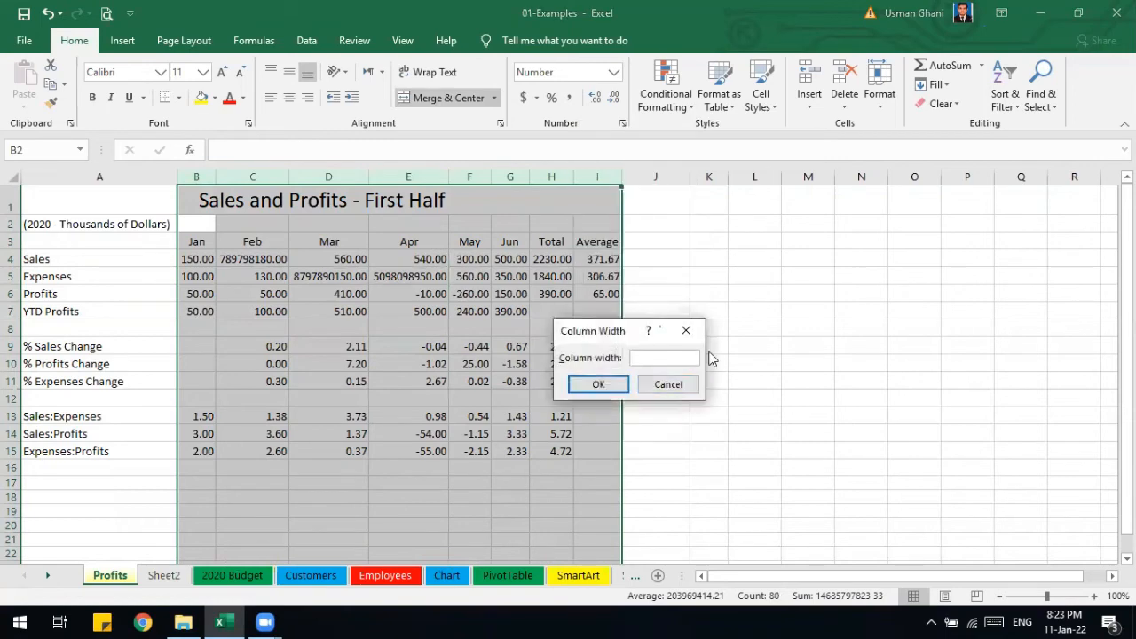
type("16")
left_click(599, 384)
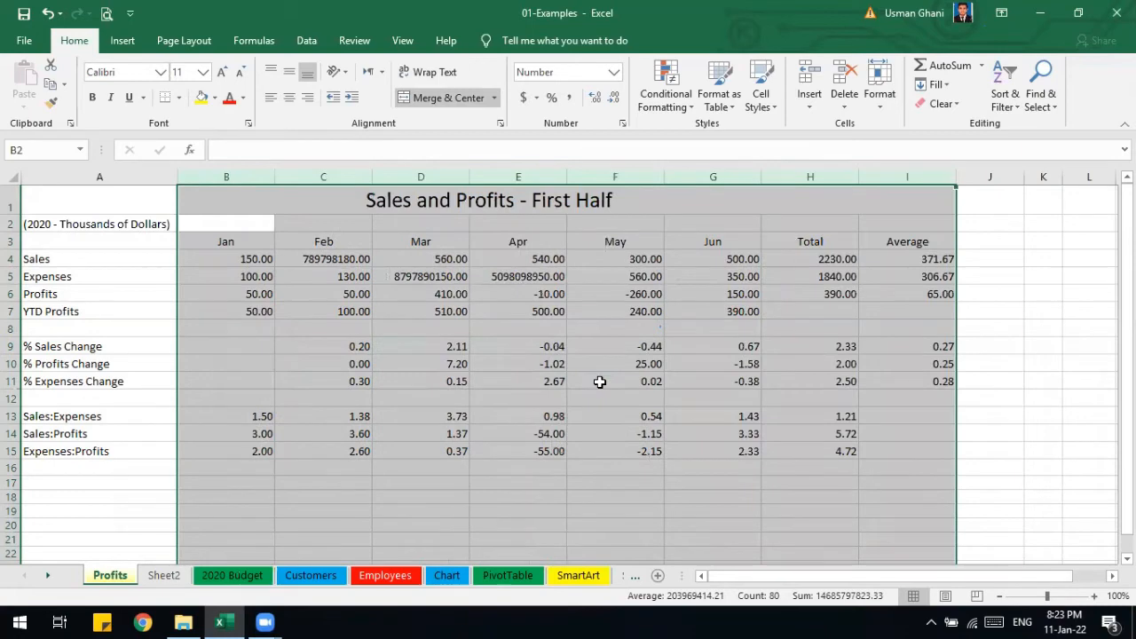
Narrow columns B through I together by hand to one equal width.
left_click(702, 312)
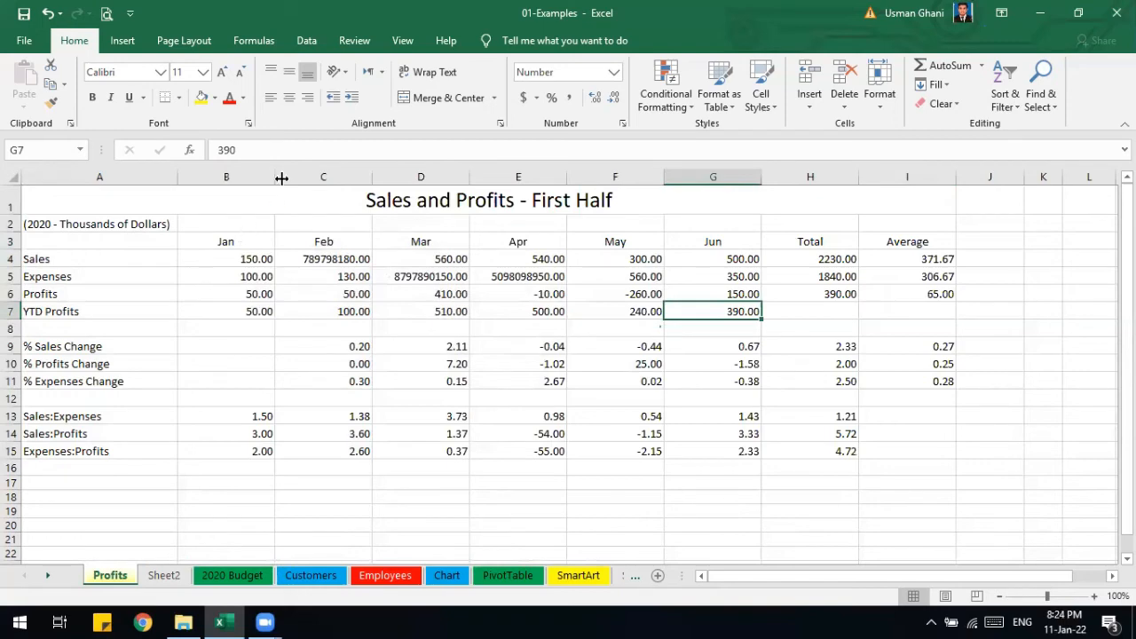
left_click_drag(238, 175, 837, 175)
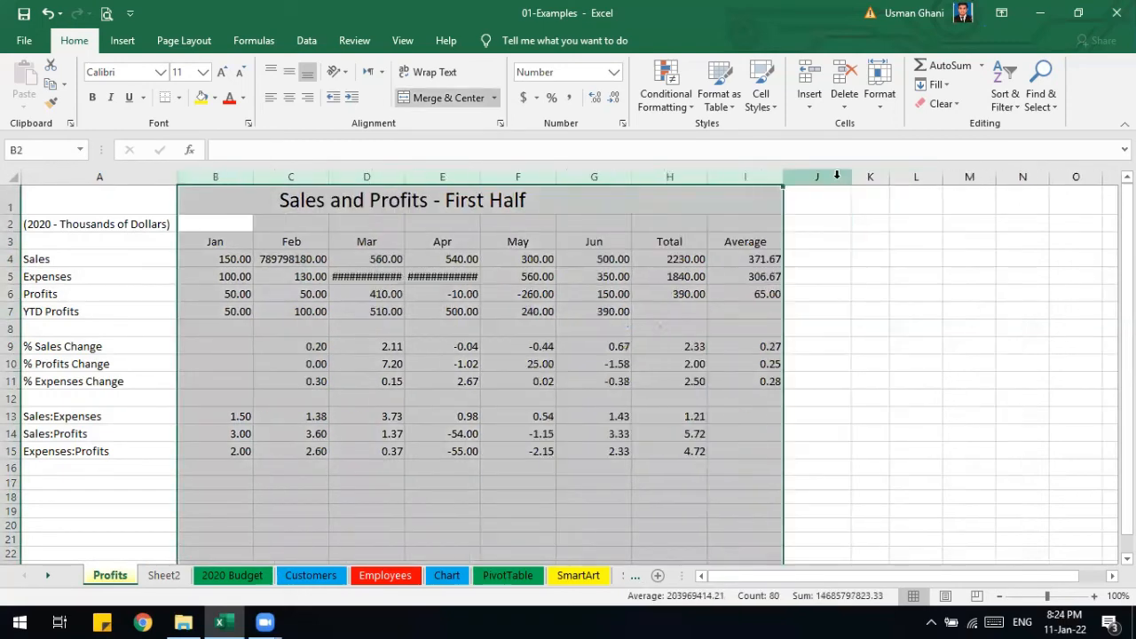
Replace the Expenses values in D5 and E5 with 560 and 540, copied down from the Sales cells above.
left_click(364, 275)
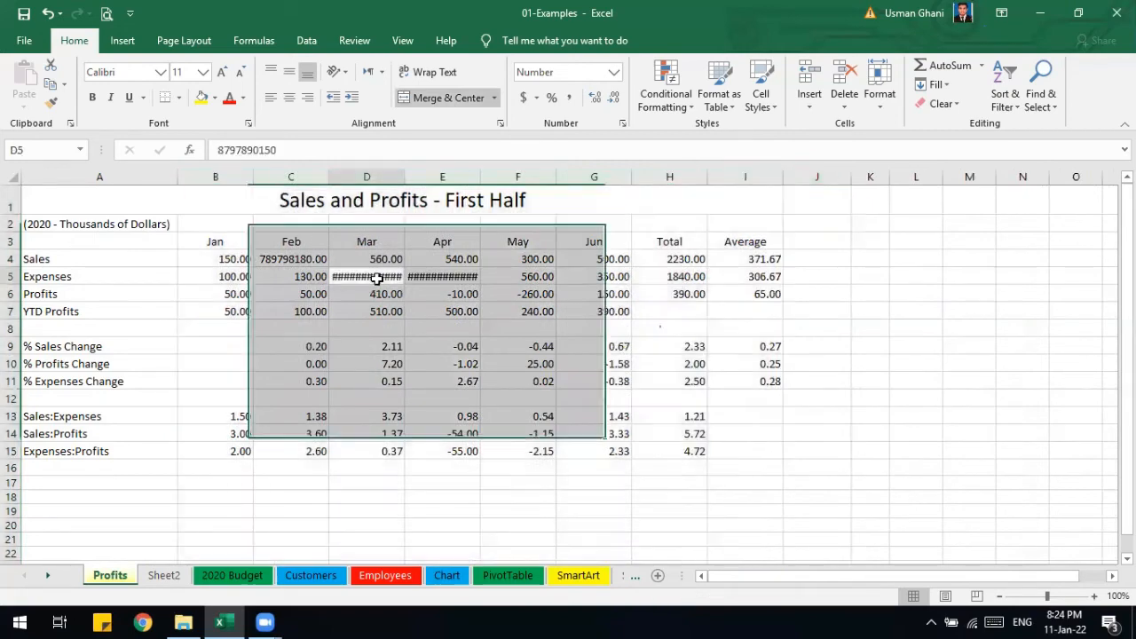
key("ctrl+z")
key("Right")
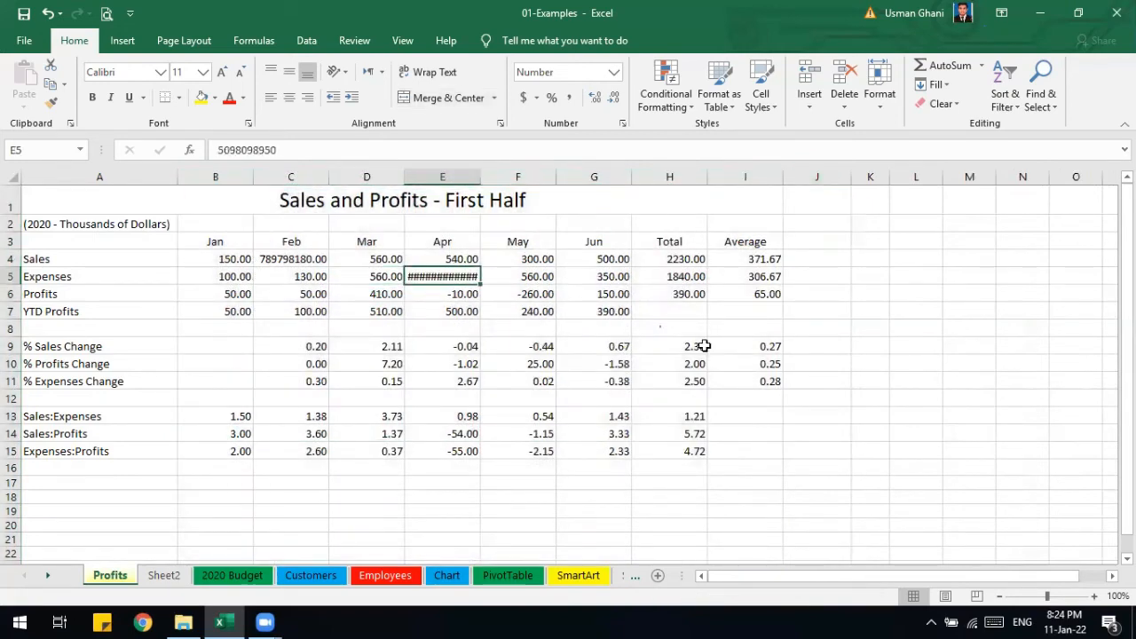
key("ctrl+z")
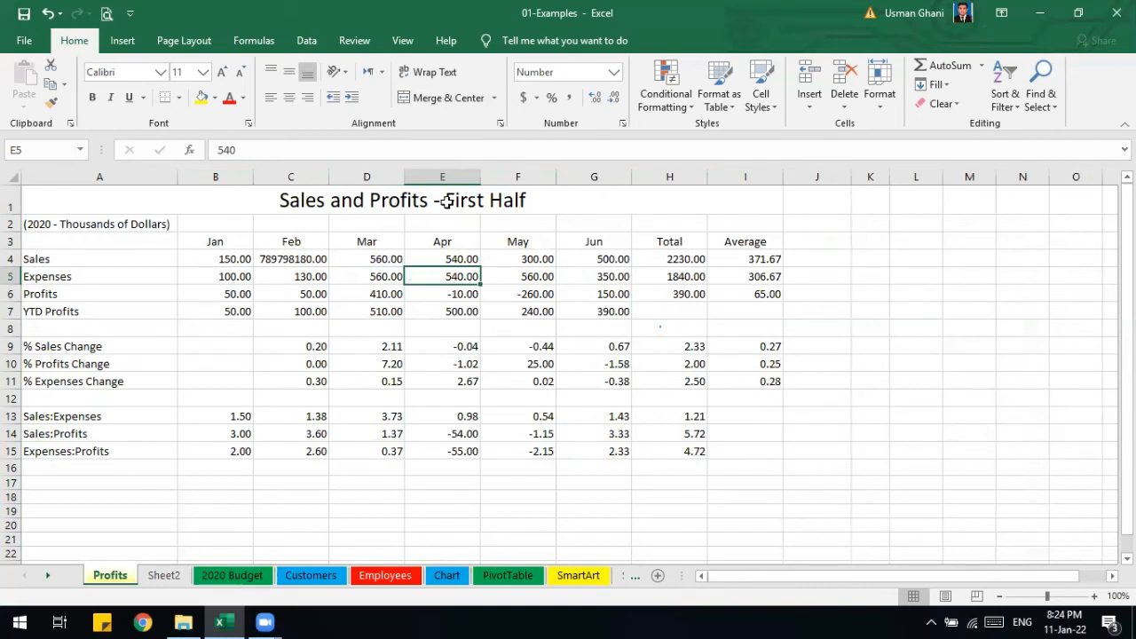
left_click(377, 197)
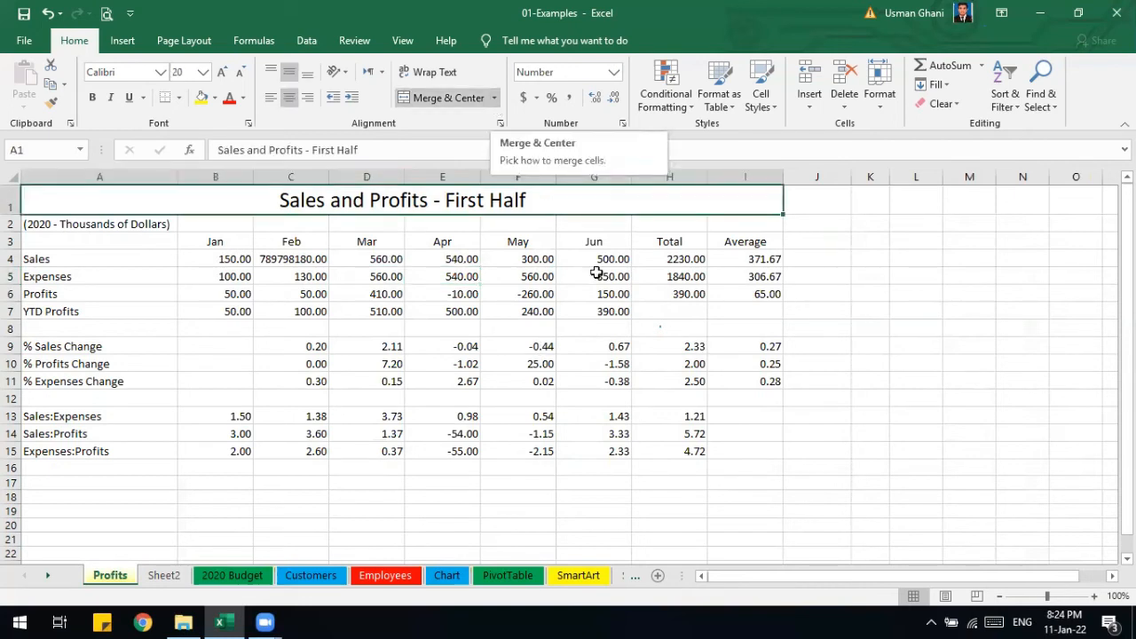
left_click(854, 309)
left_click(766, 315)
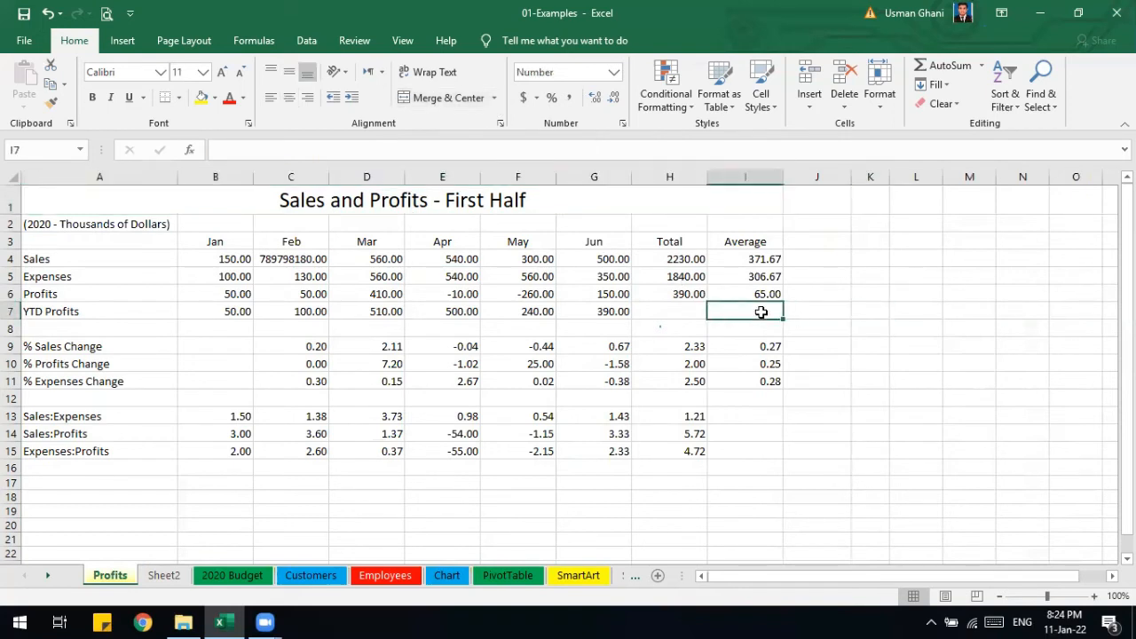
left_click(455, 258)
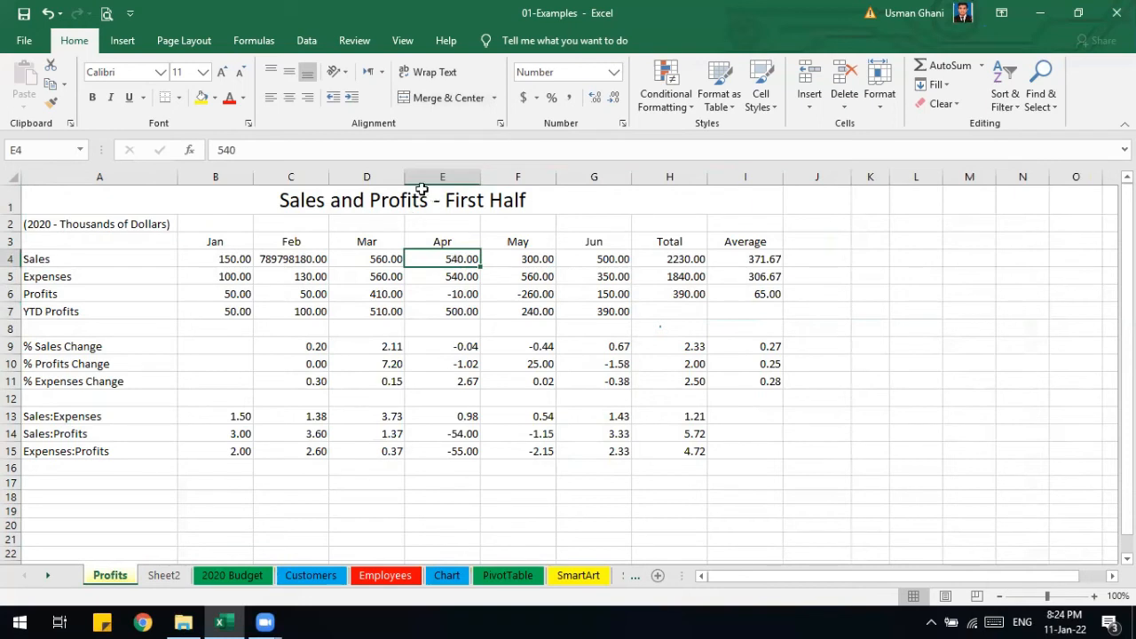
left_click_drag(449, 224, 382, 219)
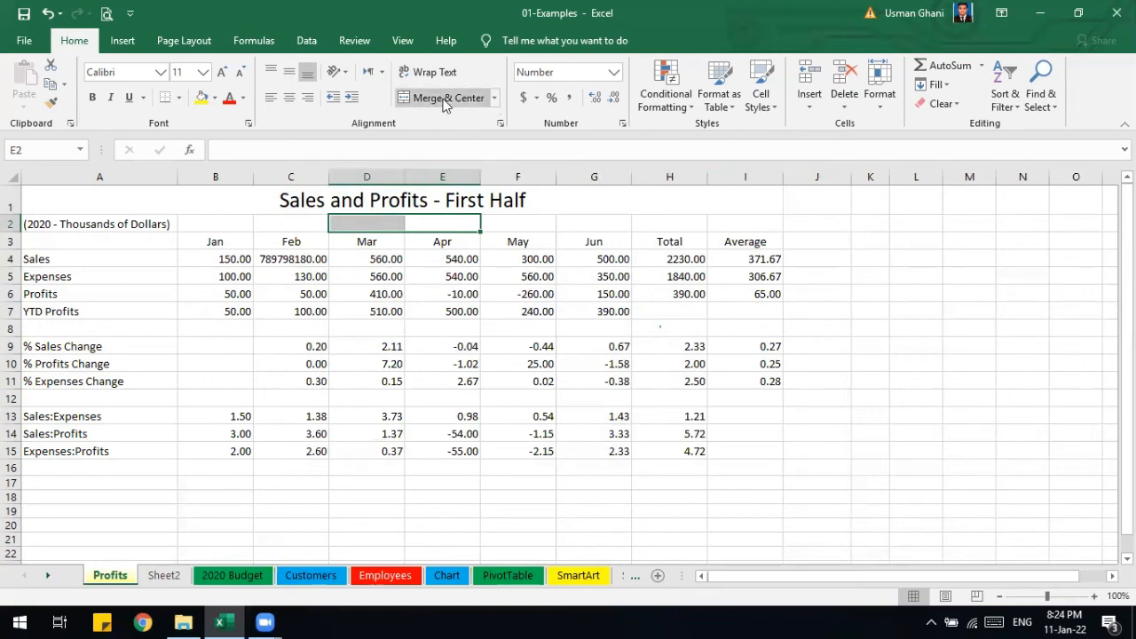
left_click(494, 100)
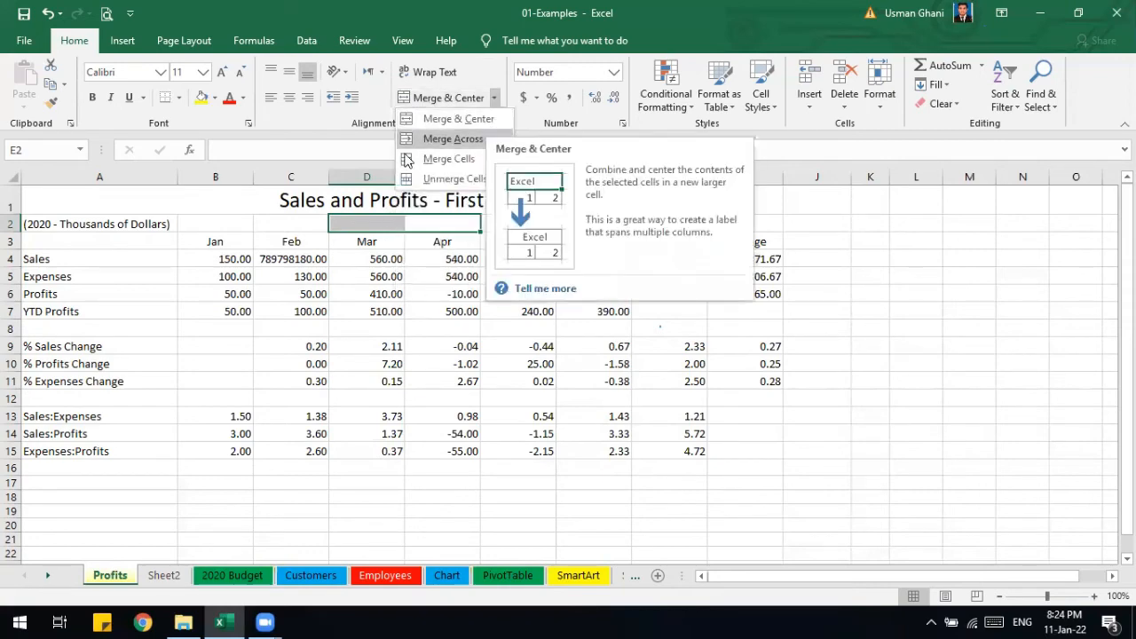
Unmerge the "Sales and Profits - First Half" title in row 1 back into separate cells.
left_click(360, 197)
left_click(359, 197)
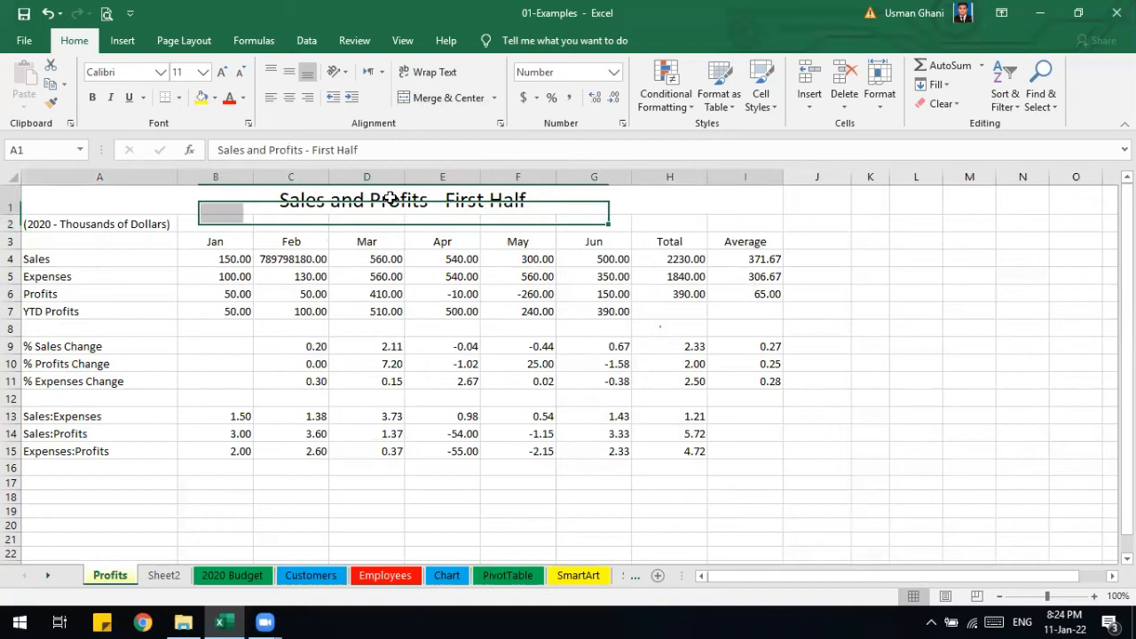
left_click(495, 97)
left_click(471, 178)
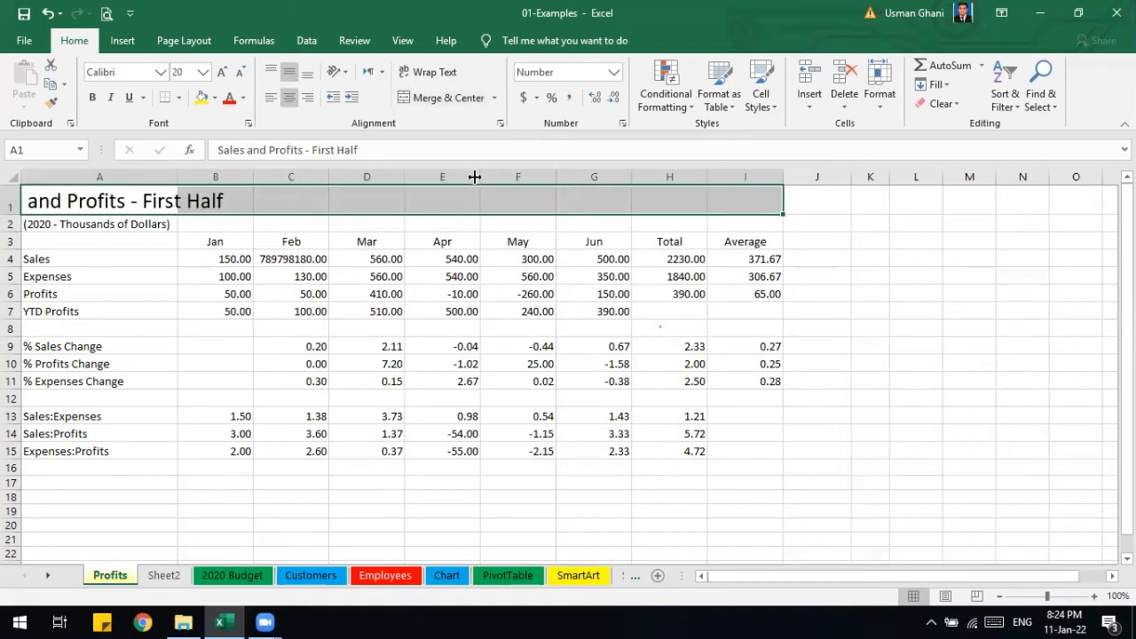
left_click(842, 306)
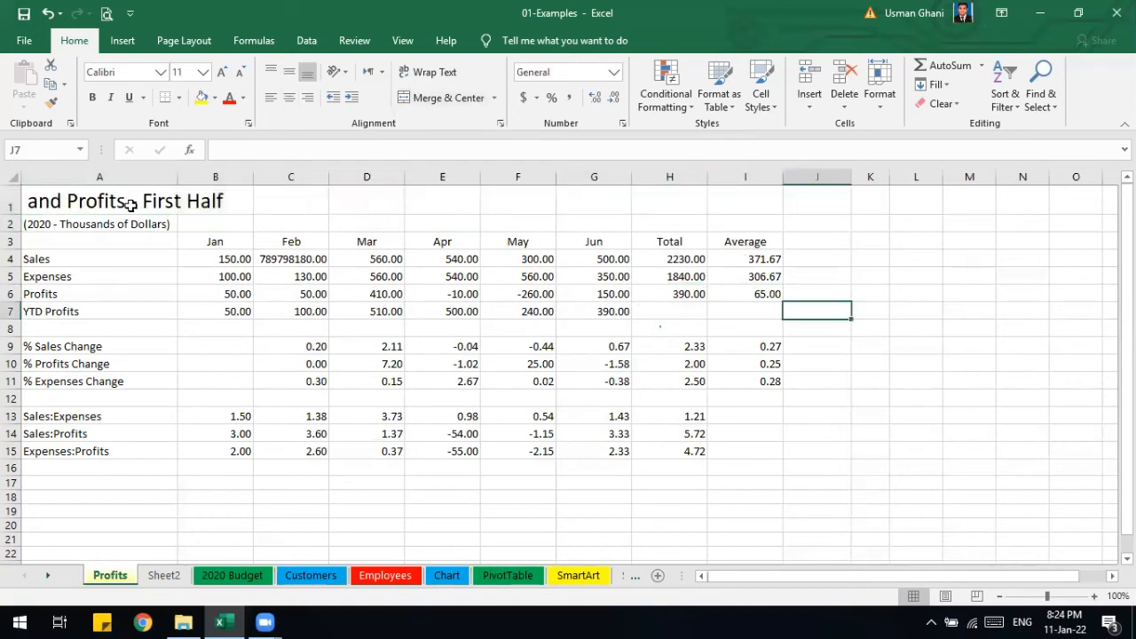
Merge and center the title across A1:I1, and undo that merge.
left_click(80, 200)
left_click_drag(81, 199, 754, 193)
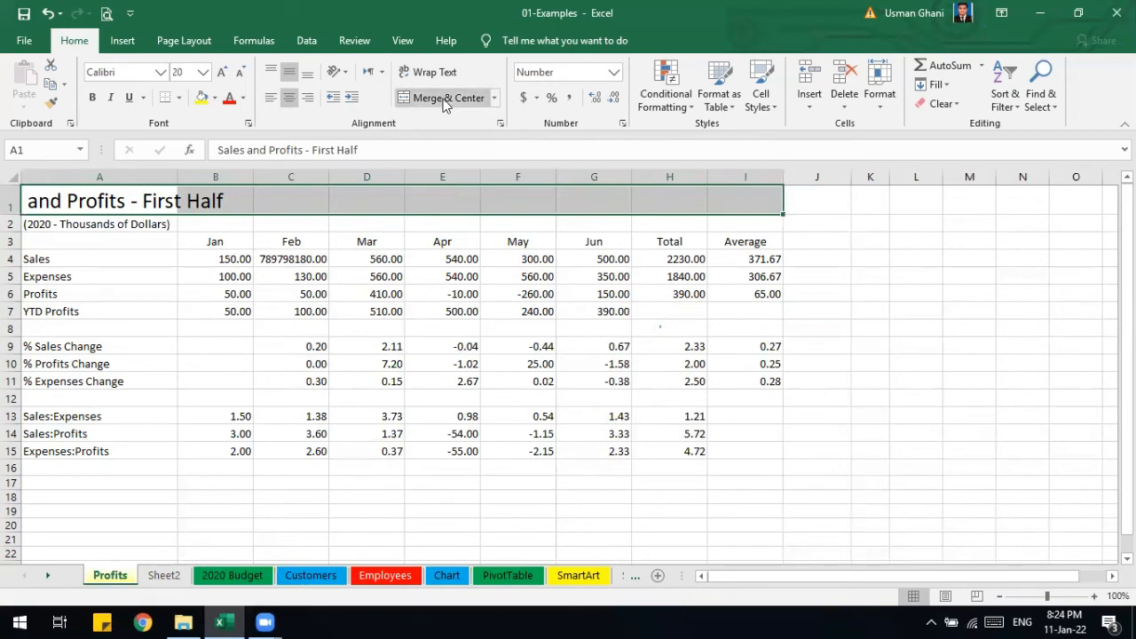
left_click(493, 99)
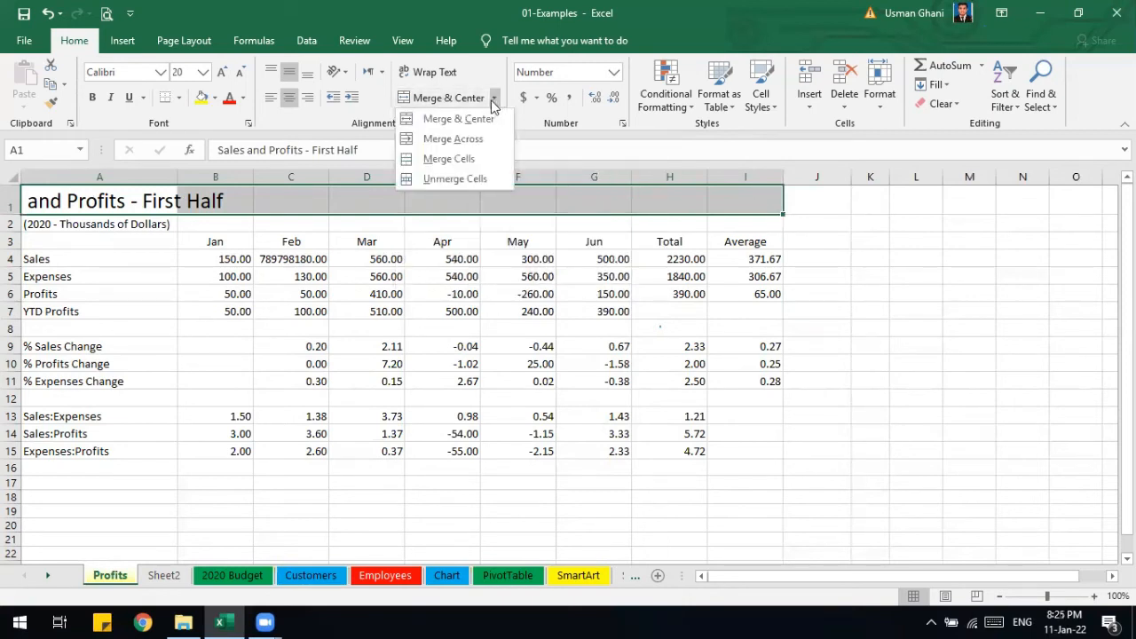
left_click(487, 122)
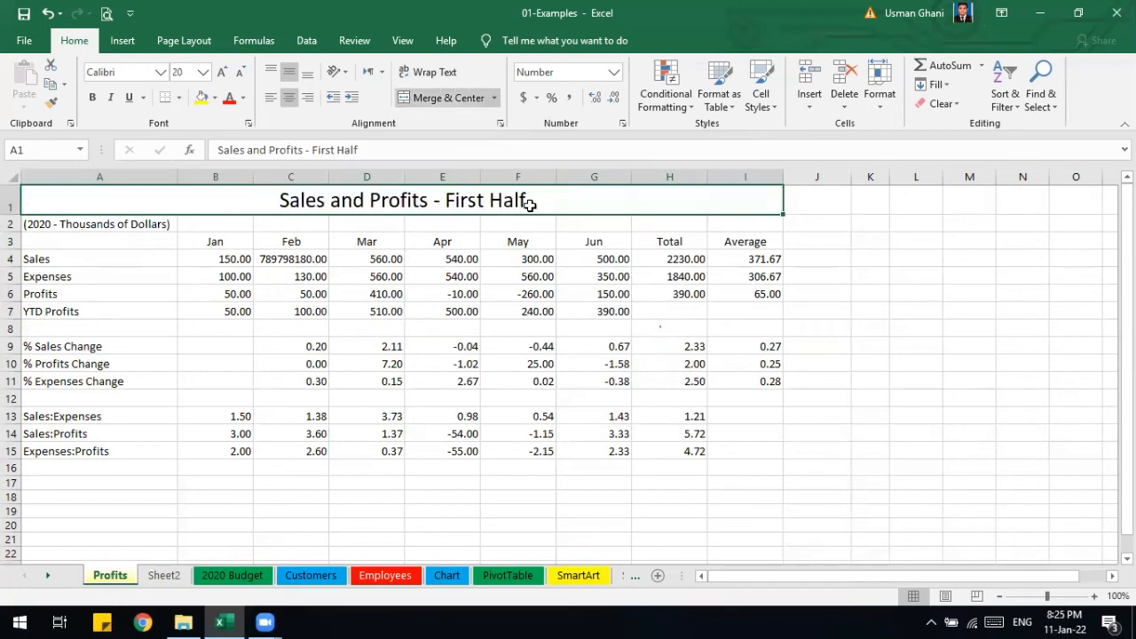
key("ctrl+z")
Try Merge Cells with left alignment on the title across A1:I1, and undo both changes.
left_click(495, 98)
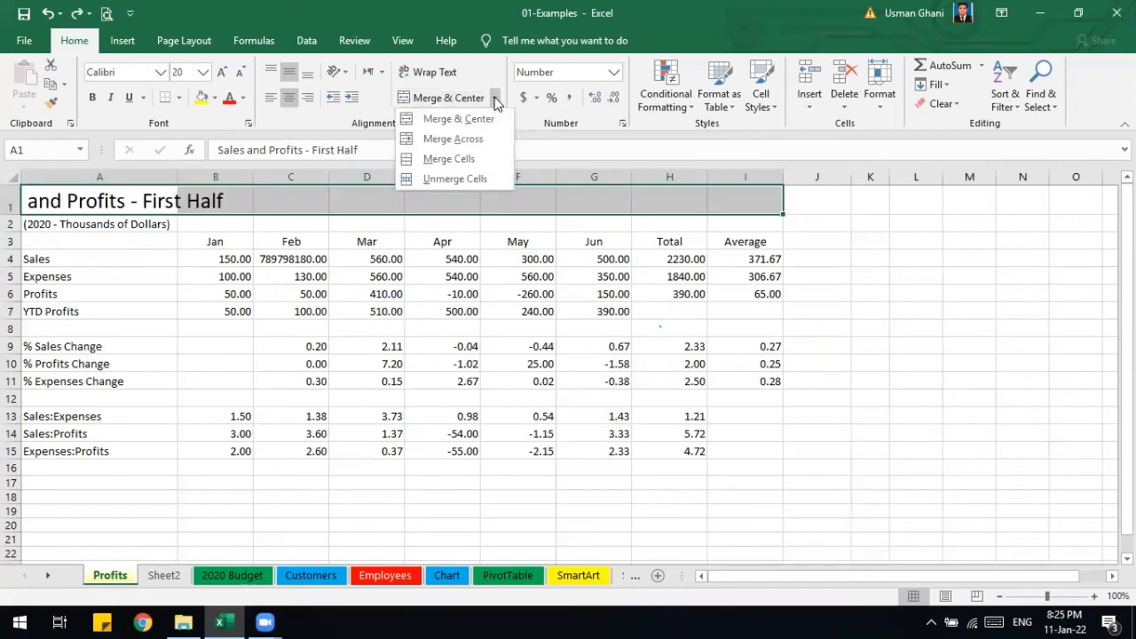
left_click(487, 158)
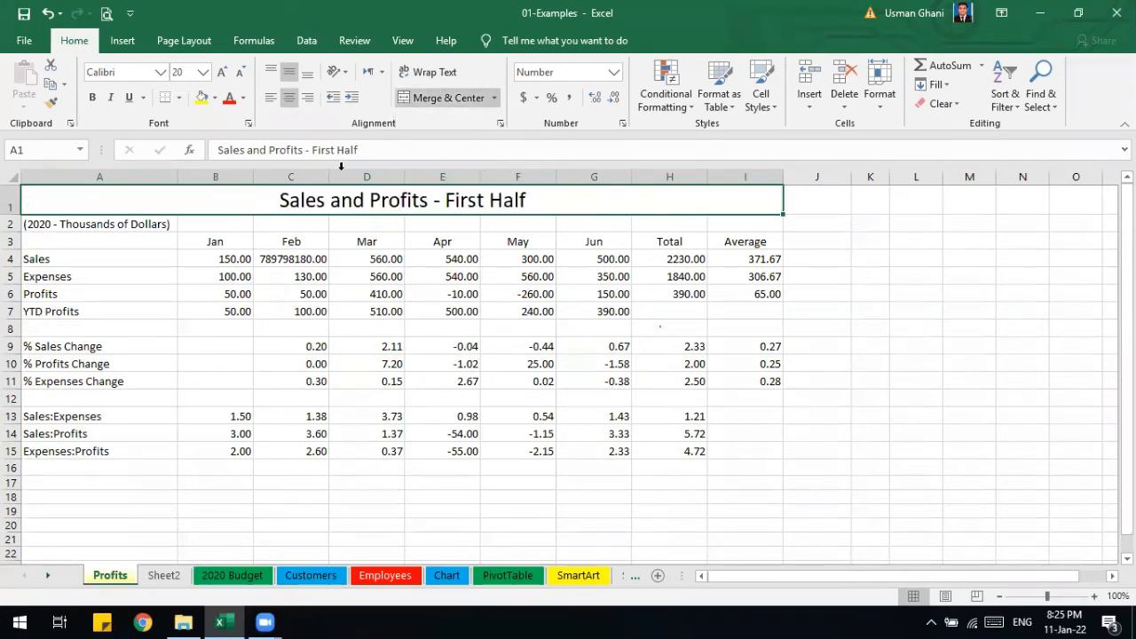
left_click(288, 76)
left_click(270, 97)
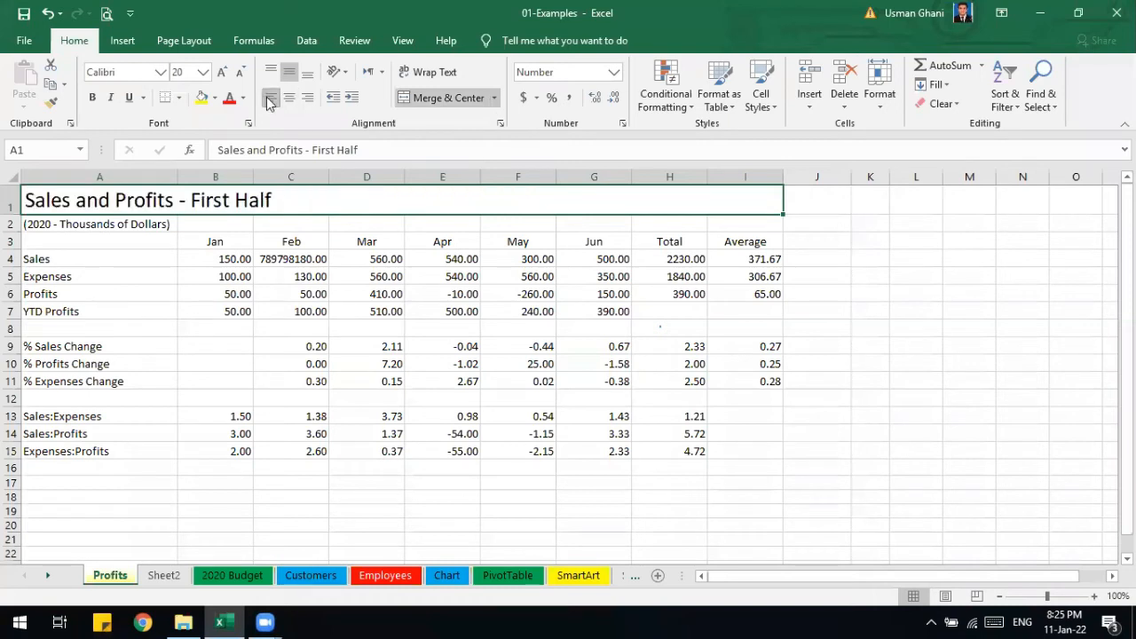
left_click(484, 98)
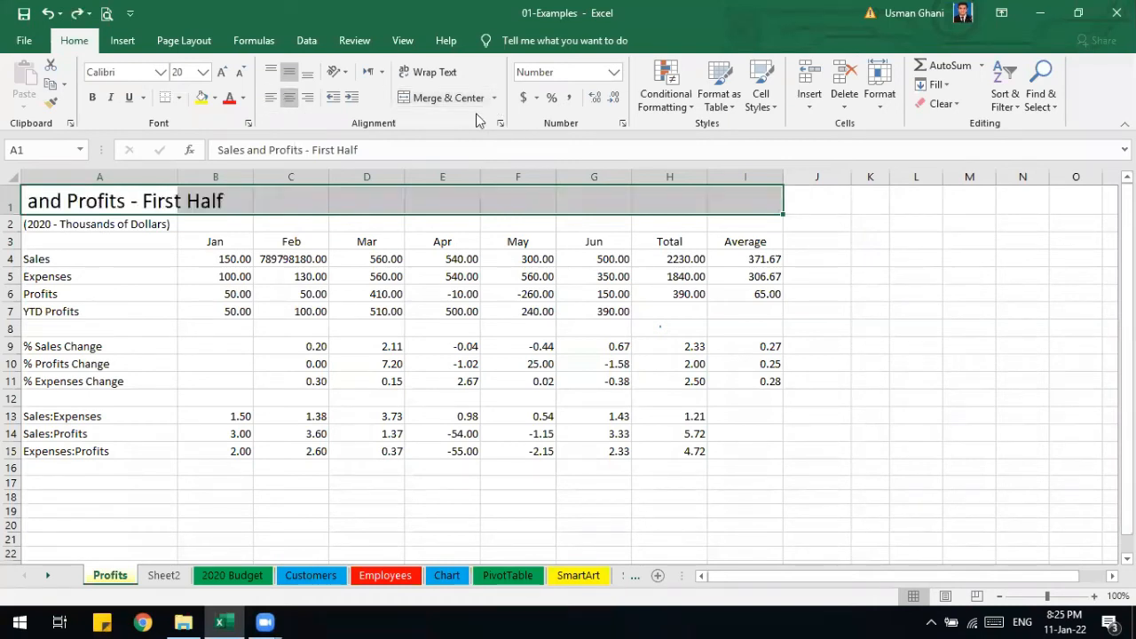
Left-align the title in A1 and merge it across A1:I1 with Merge Cells, without centering.
left_click(122, 190)
left_click(271, 97)
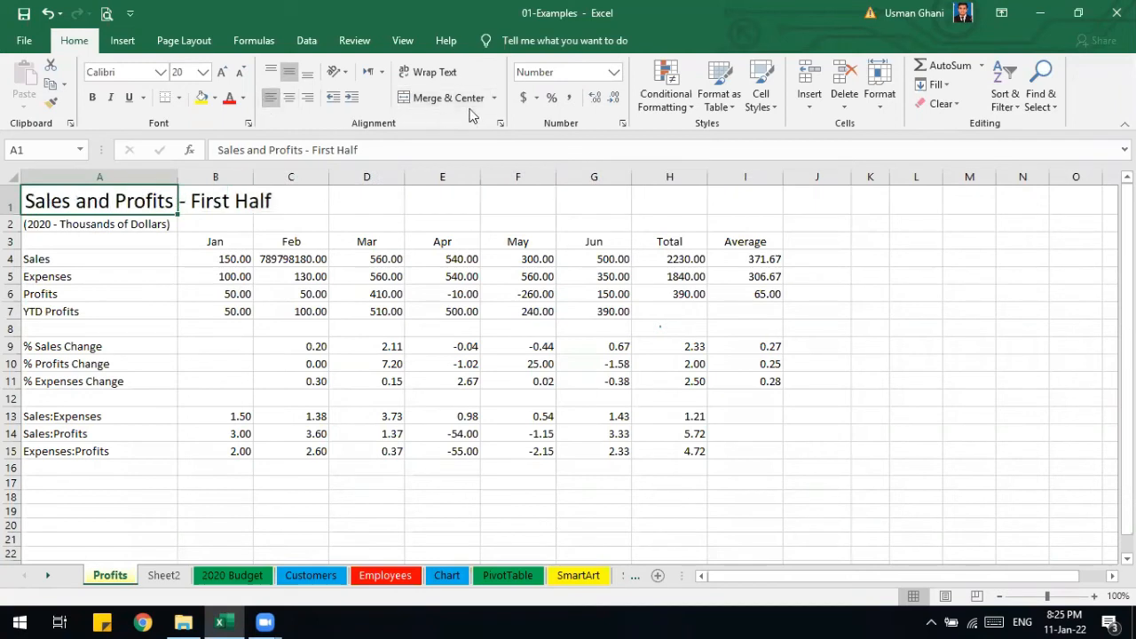
left_click_drag(107, 208, 715, 198)
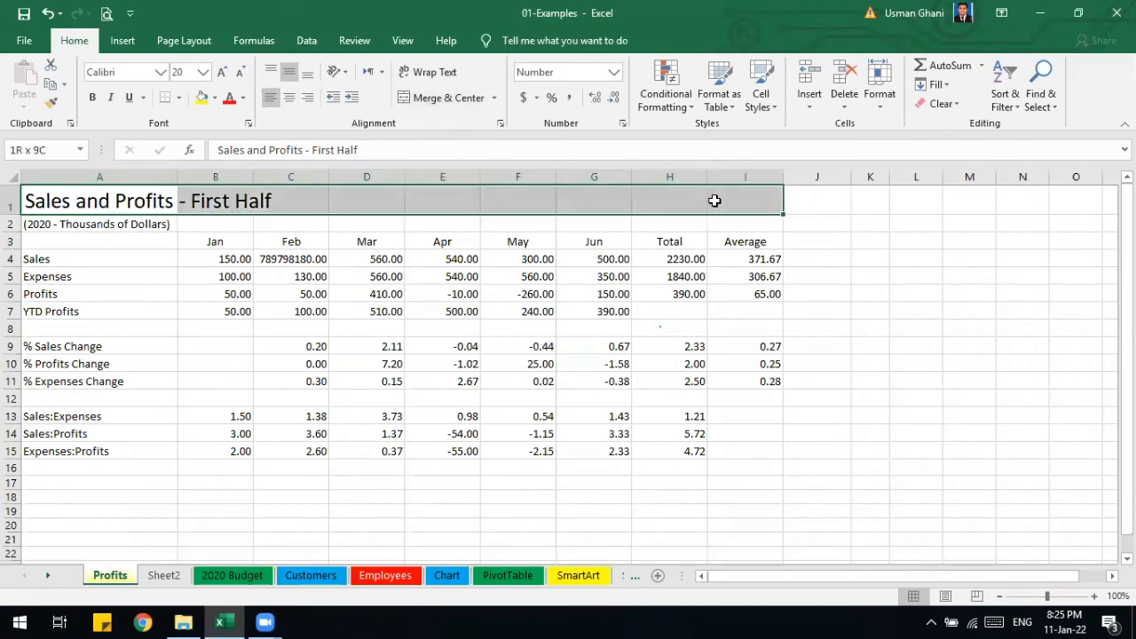
left_click(495, 98)
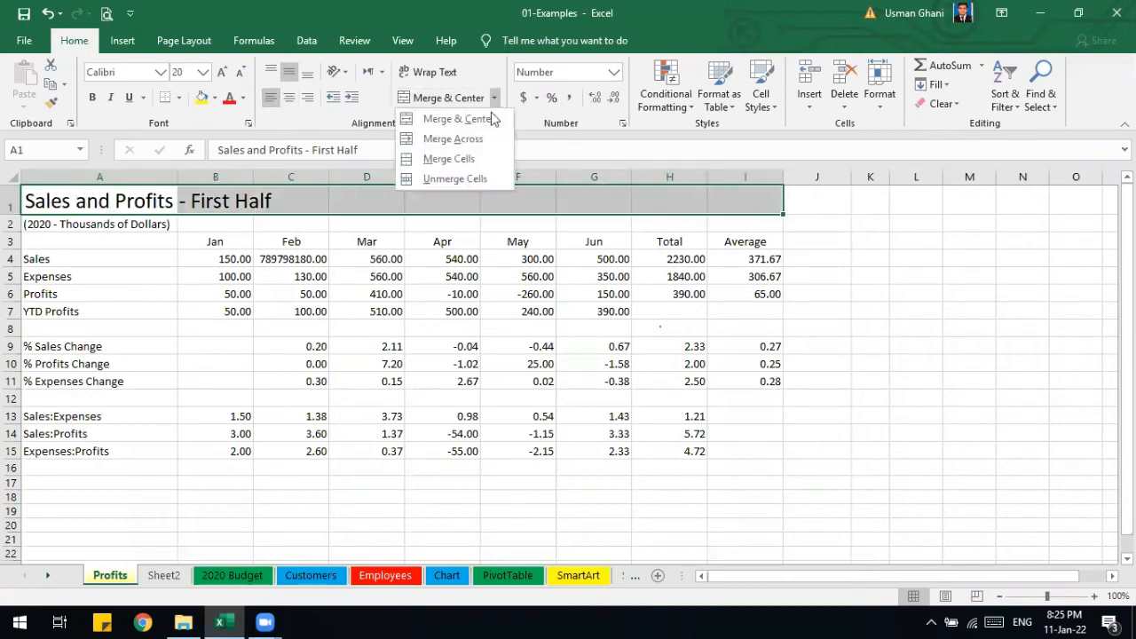
left_click(480, 158)
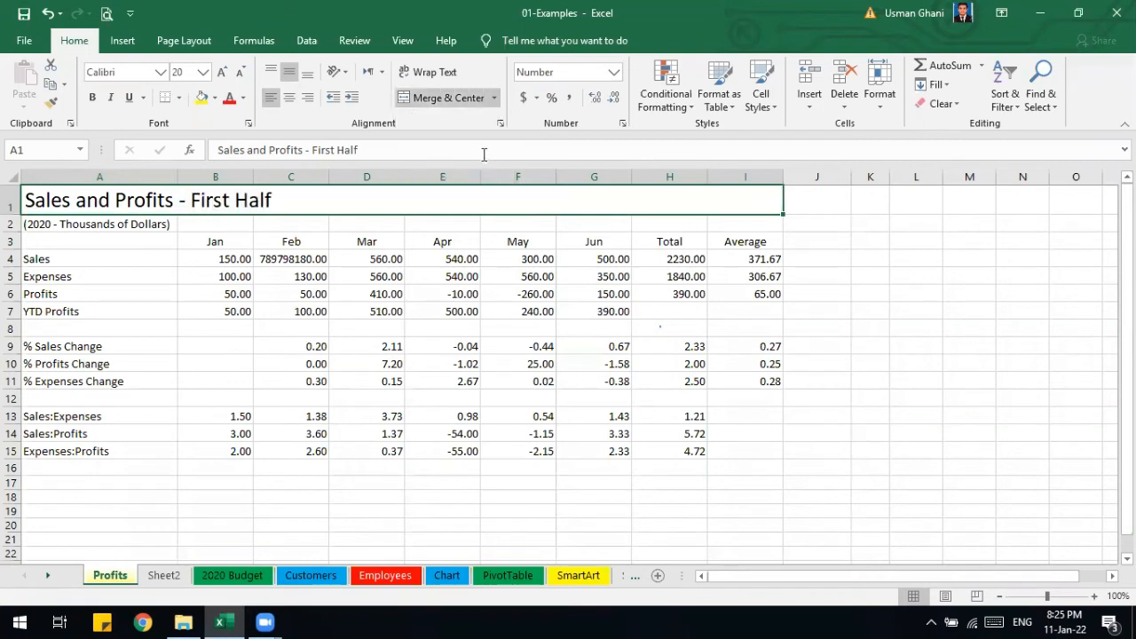
Center-align the merged title and undo that alignment change.
left_click(289, 98)
key("ctrl+z")
left_click(495, 99)
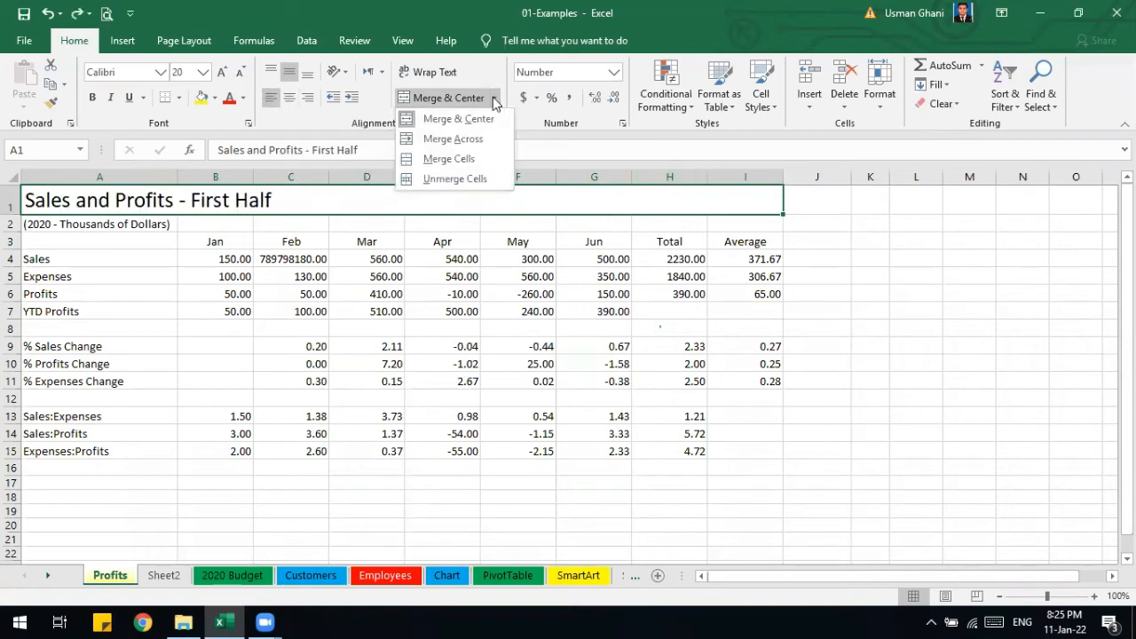
left_click(808, 224)
left_click(713, 315)
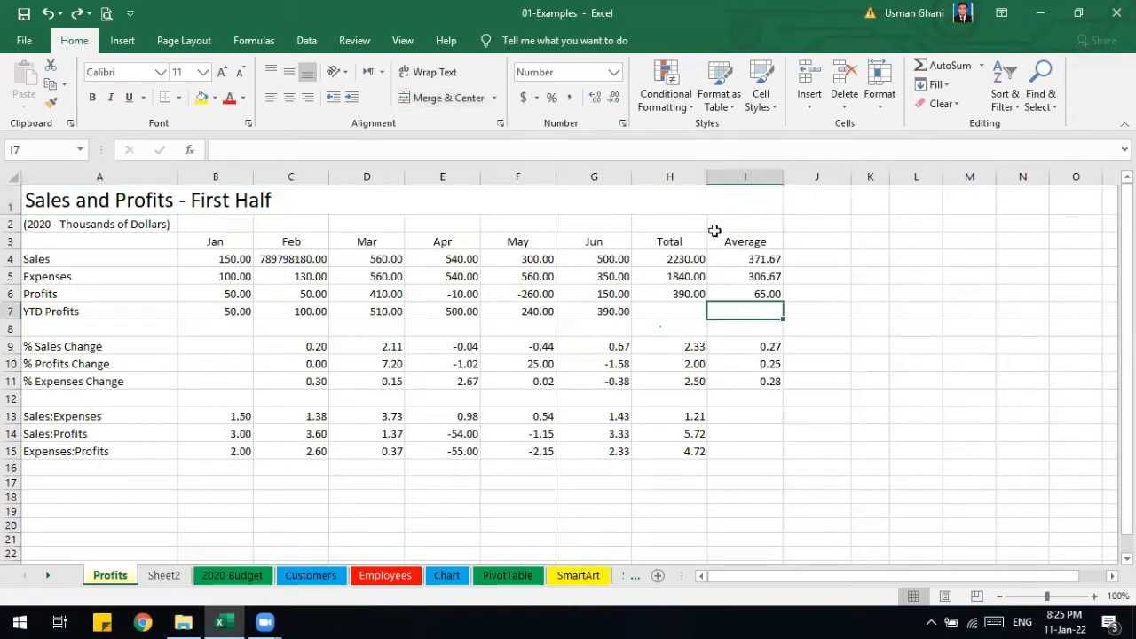
Split the merged, left-aligned title row back into individual cells with Unmerge Cells.
left_click(258, 202)
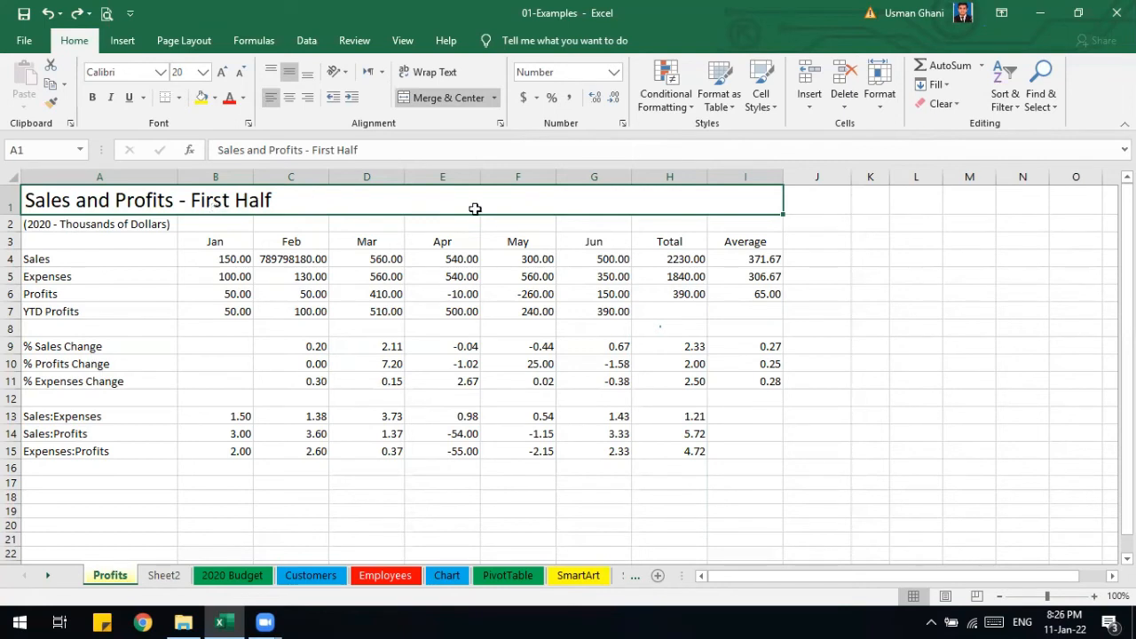
left_click(494, 99)
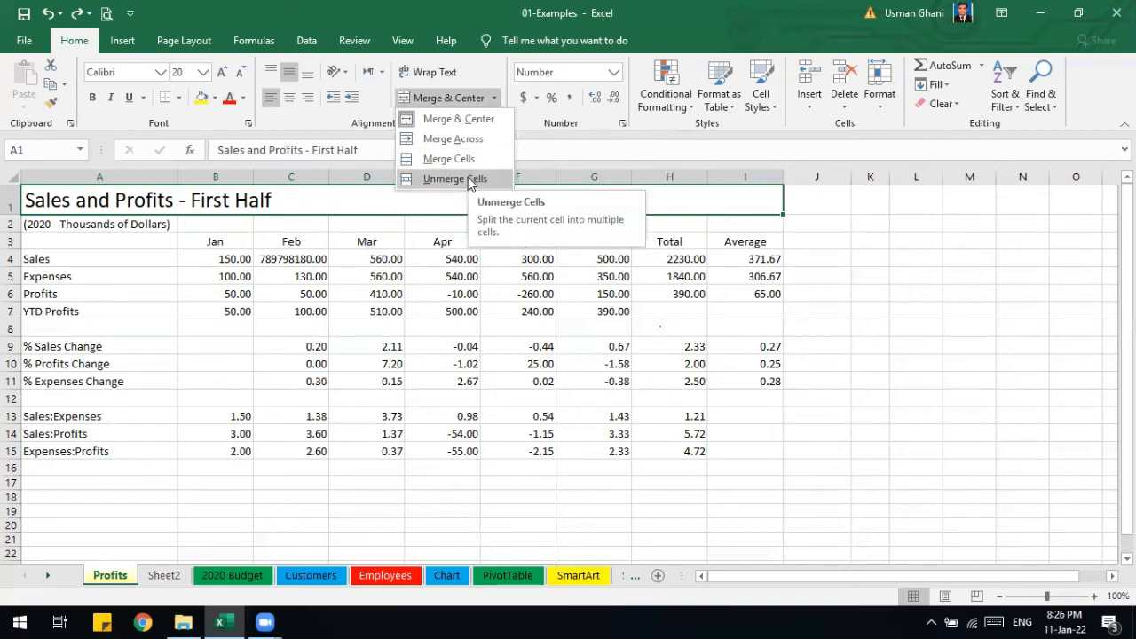
left_click(470, 179)
left_click(487, 222)
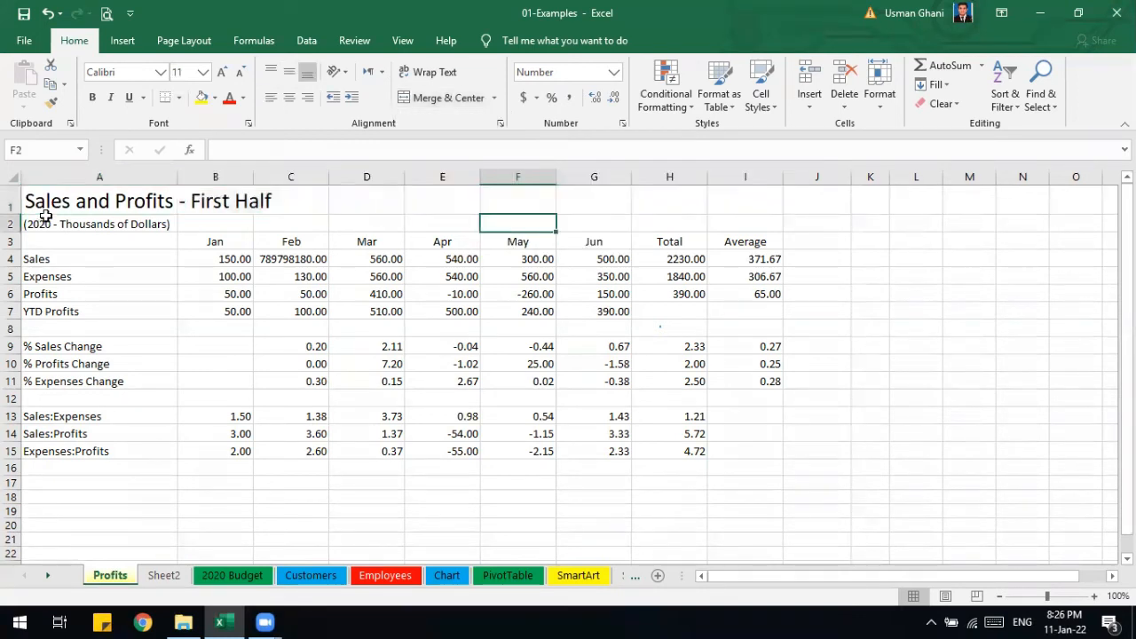
Merge and center the "Sales and Profits - First Half" title across A1:I1.
left_click_drag(46, 204, 738, 203)
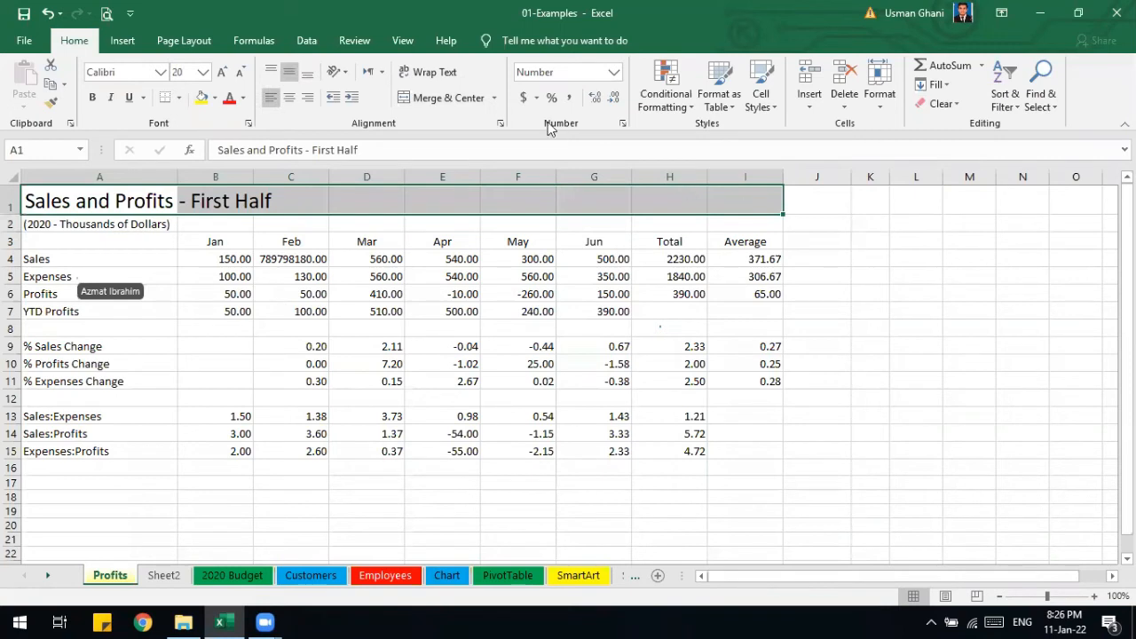
left_click(448, 96)
left_click_drag(127, 221, 717, 219)
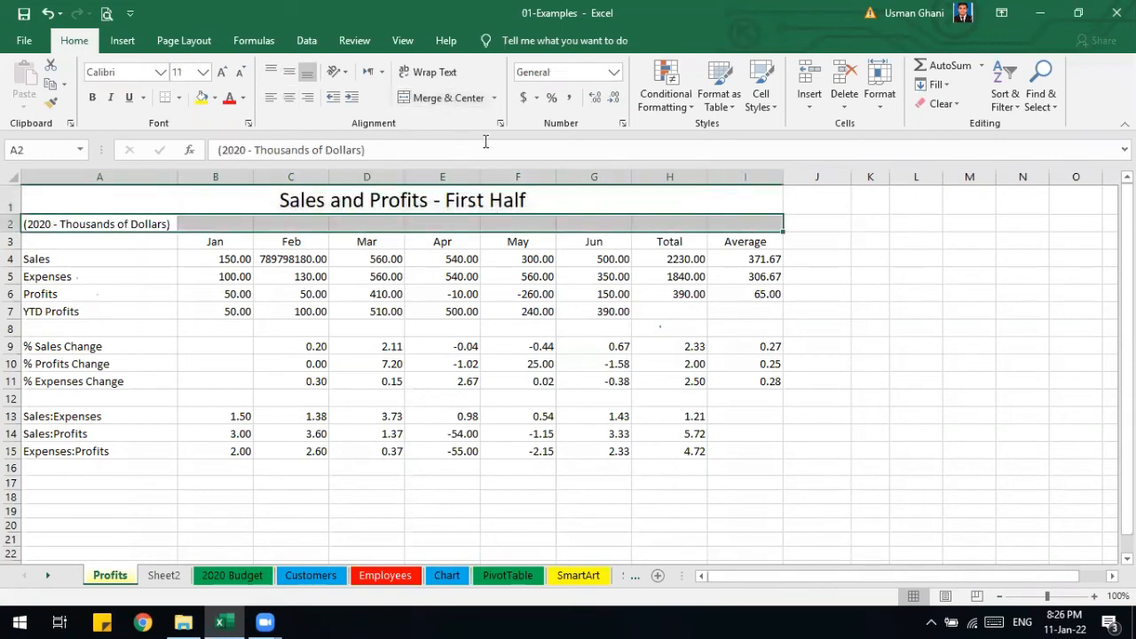
left_click(640, 197)
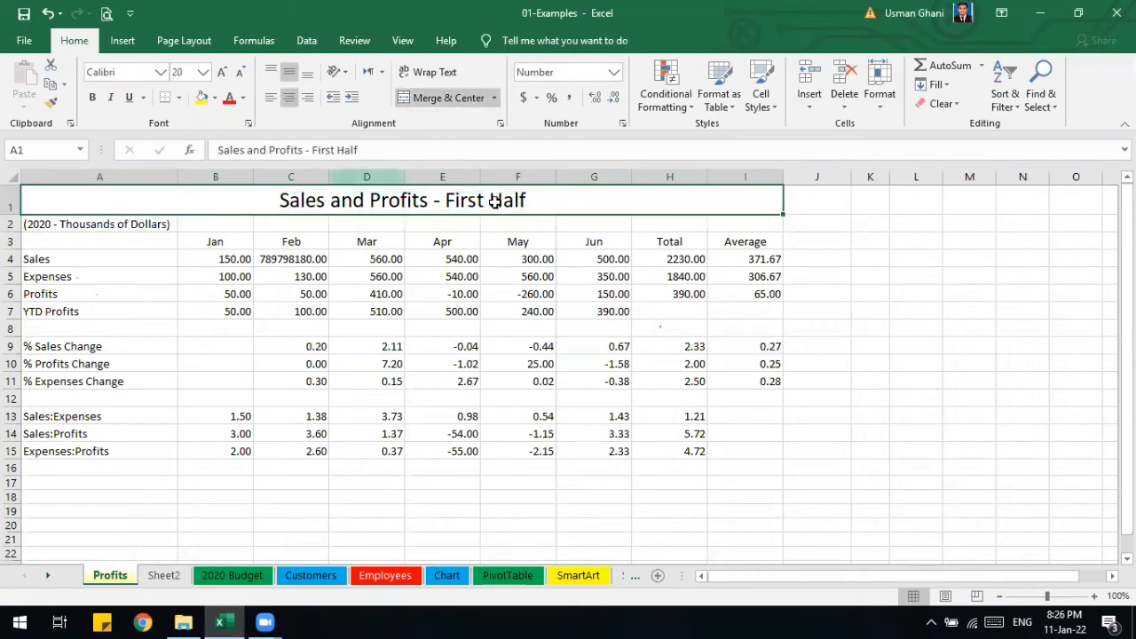
Try Merge & Center on the "(2020 - Thousands of Dollars)" subtitle across A2:I2, and undo it.
left_click_drag(174, 229, 737, 221)
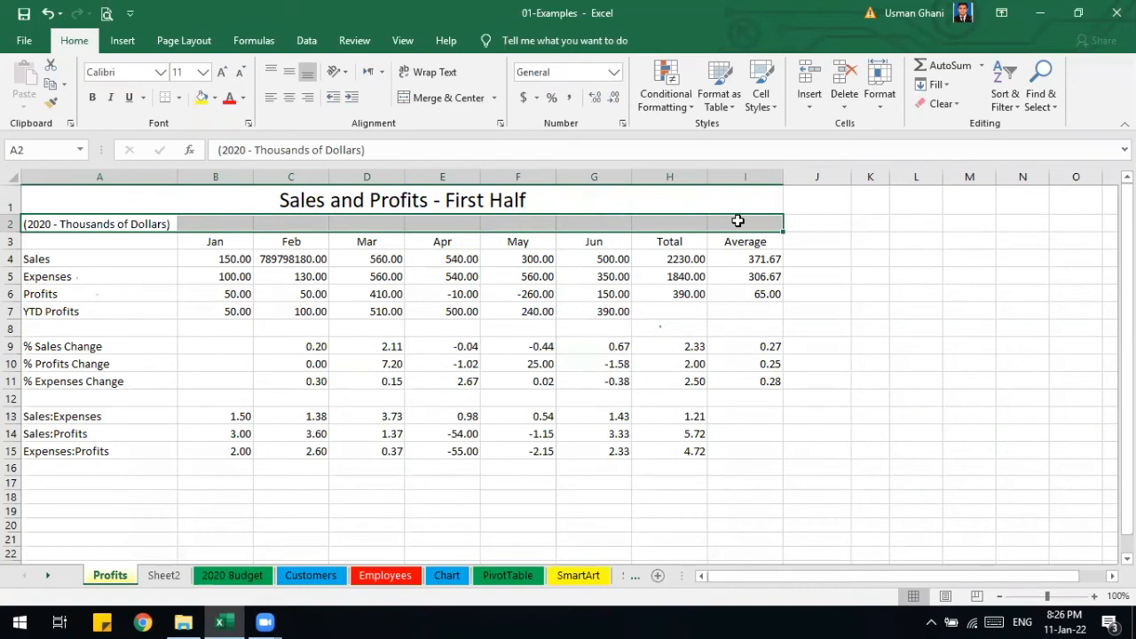
key("alt+h")
key("m")
key("c")
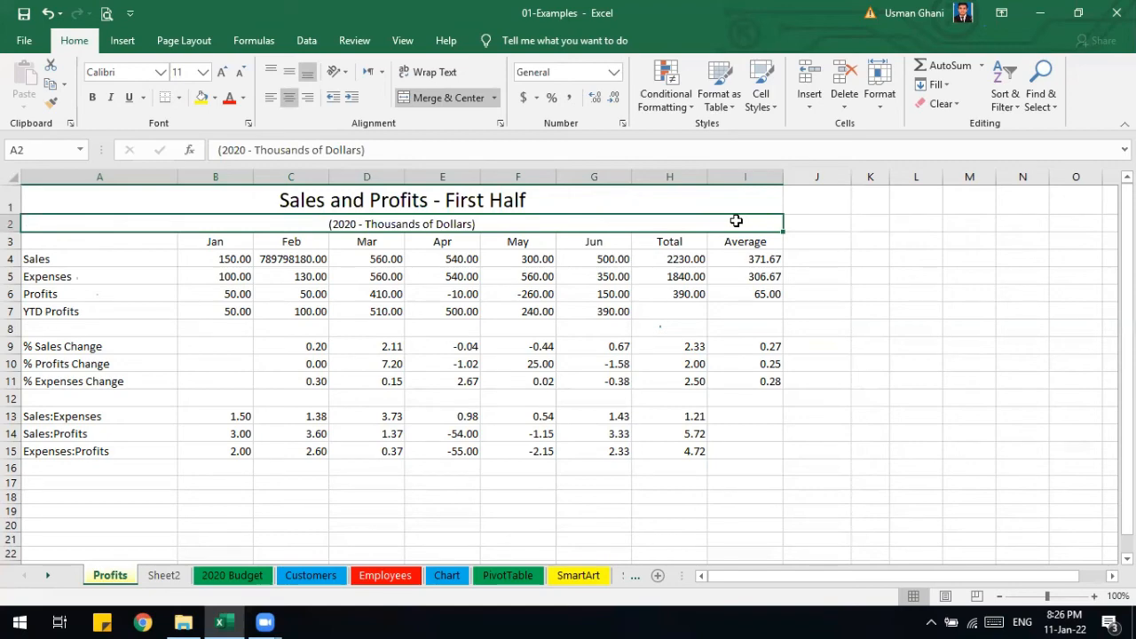
key("alt+h")
key("m")
key("c")
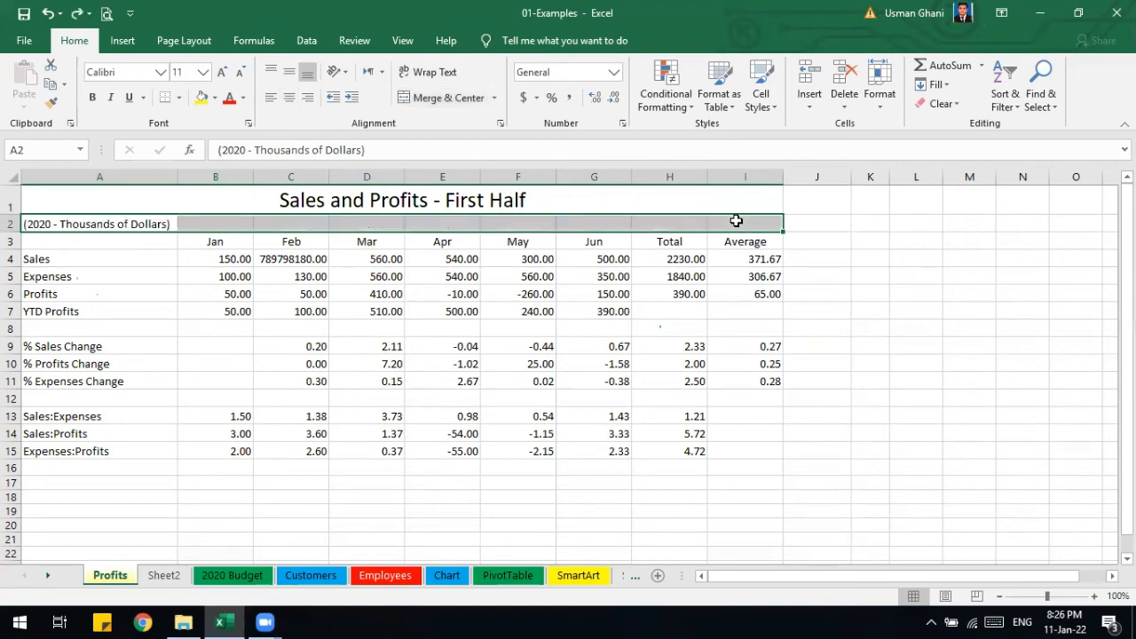
left_click(611, 193)
key("F4")
key("alt+h")
key("m")
key("c")
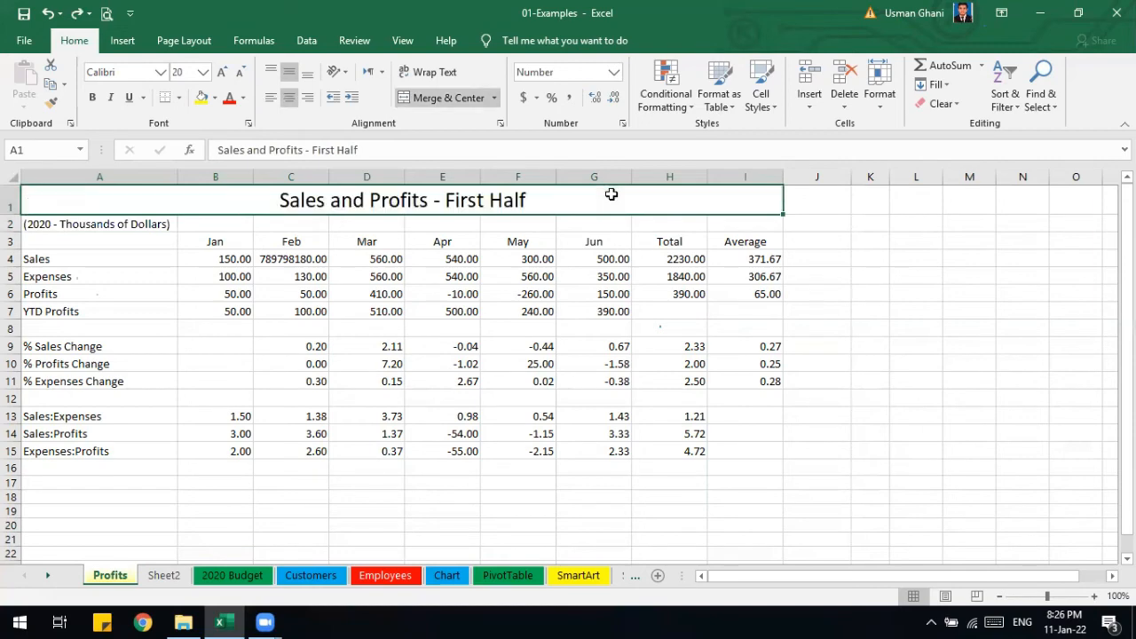
Merge and center the "(2020 - Thousands of Dollars)" subtitle across A2:I2.
left_click_drag(143, 223, 735, 219)
key("alt+h")
key("m")
key("c")
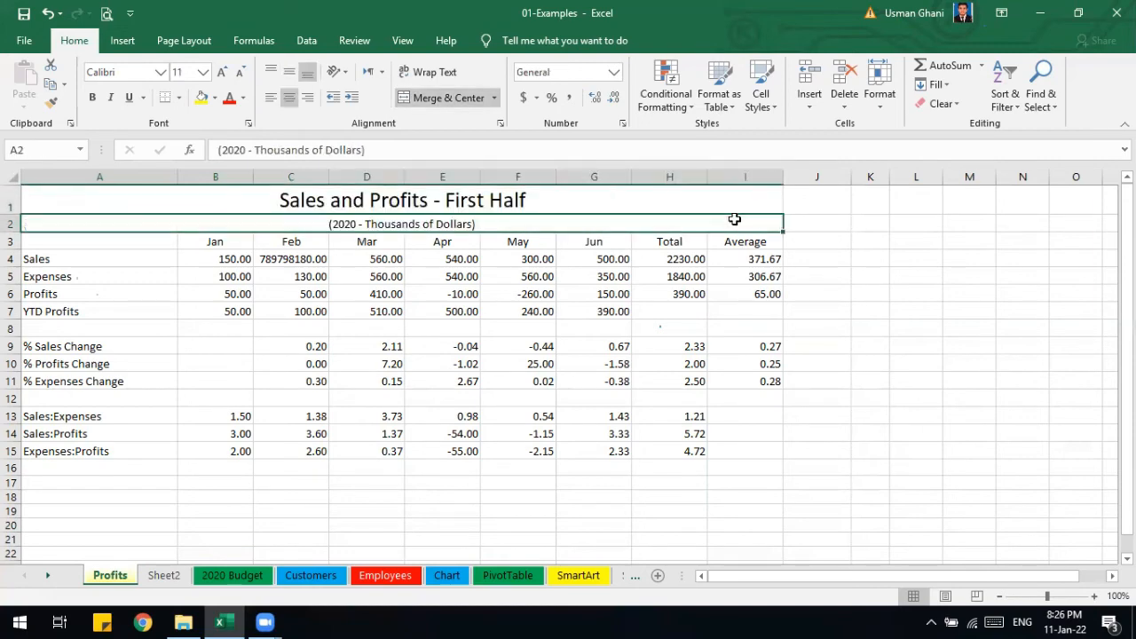
Unmerge the title cells A1:I1 and select the merged subtitle in row 2.
left_click(594, 200)
left_click(493, 100)
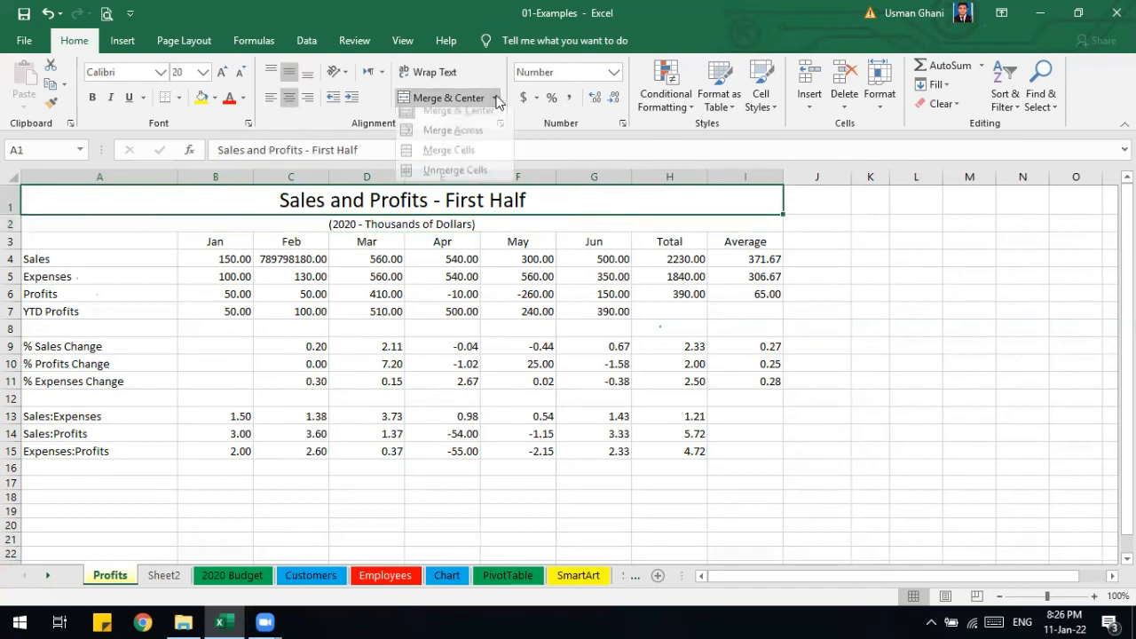
left_click(435, 176)
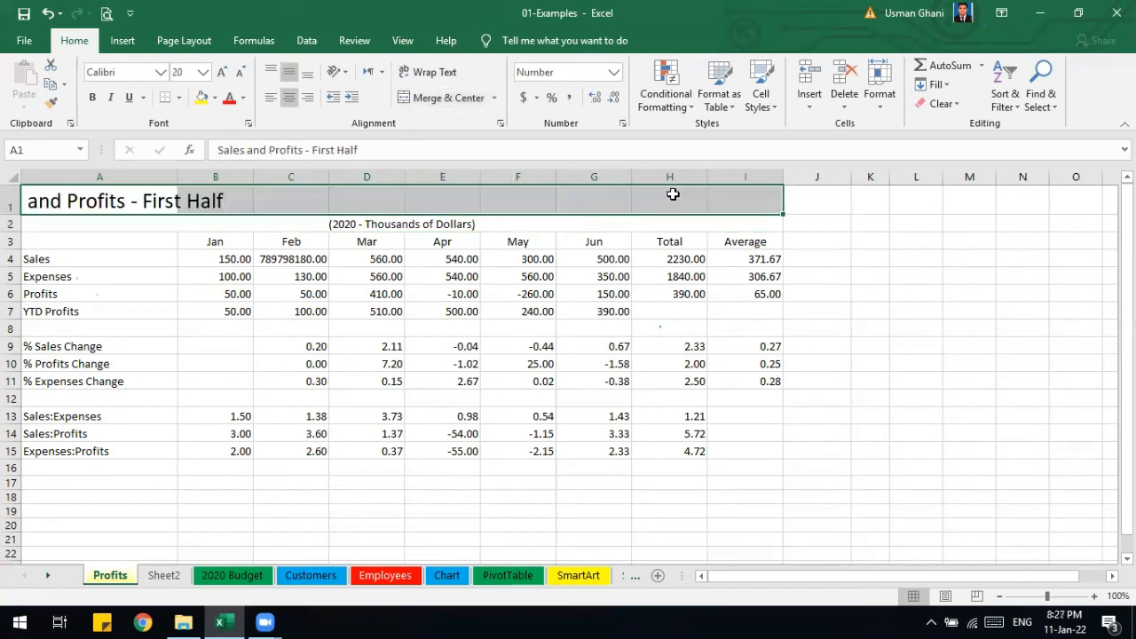
left_click(195, 227)
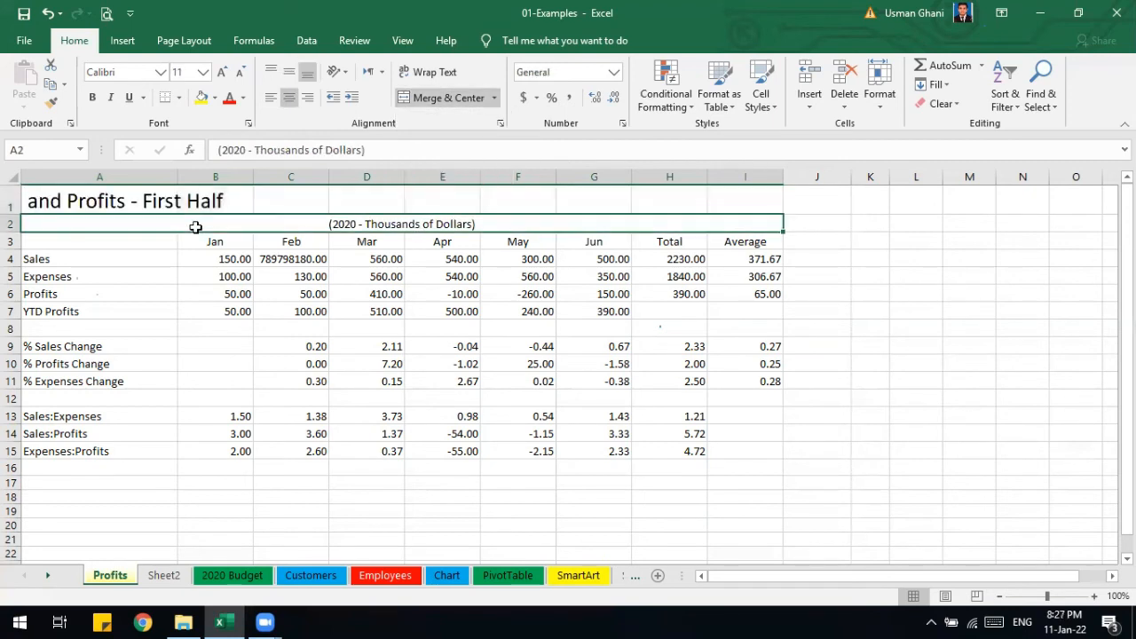
Unmerge the "(2020 - Thousands of Dollars)" subtitle cells A2:I2.
key("alt+h")
key("m")
key("c")
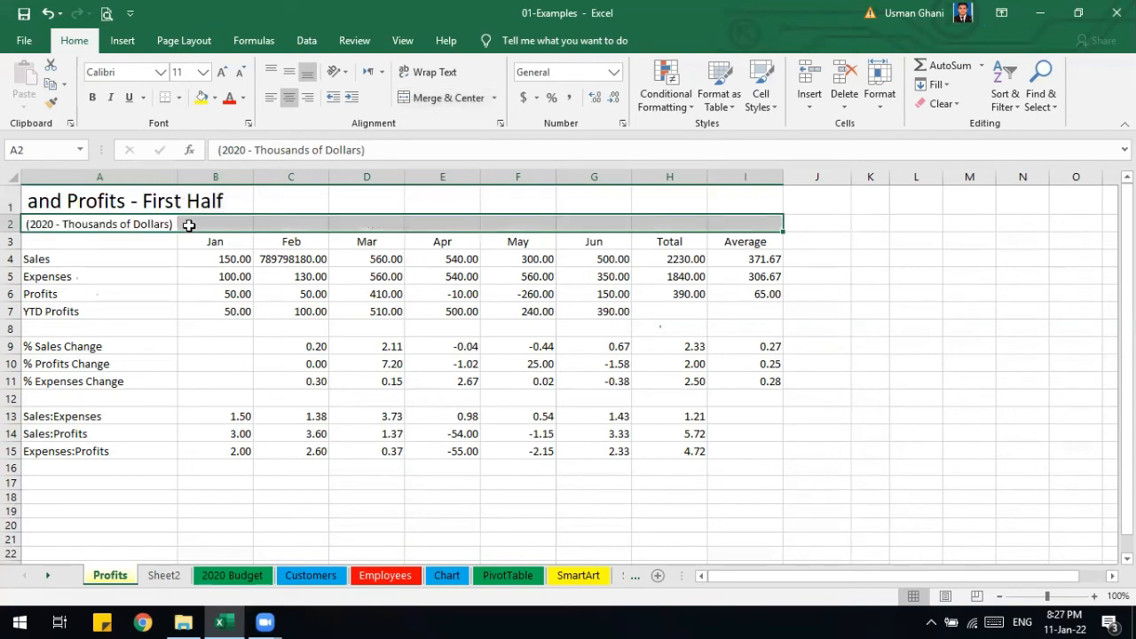
left_click(196, 227)
left_click(495, 98)
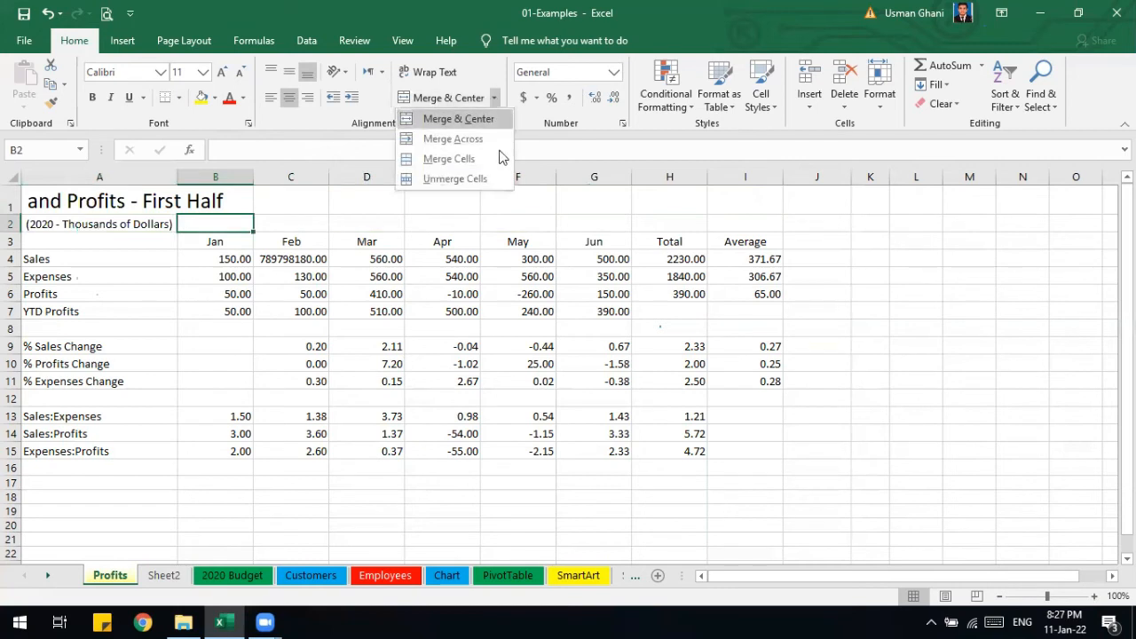
left_click(603, 200)
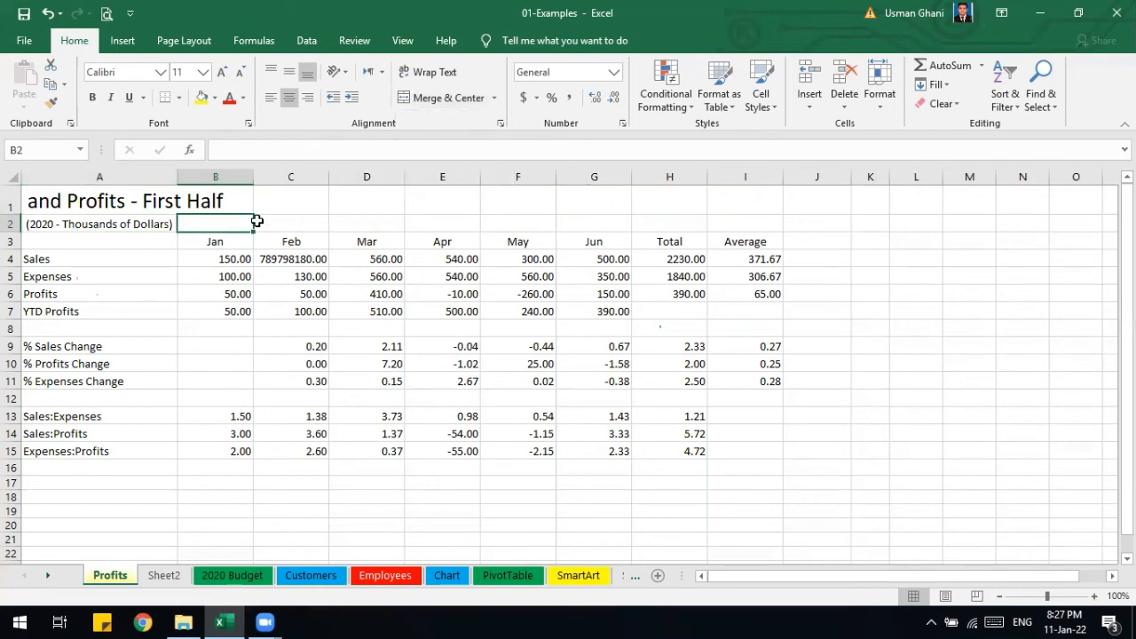
left_click(338, 229)
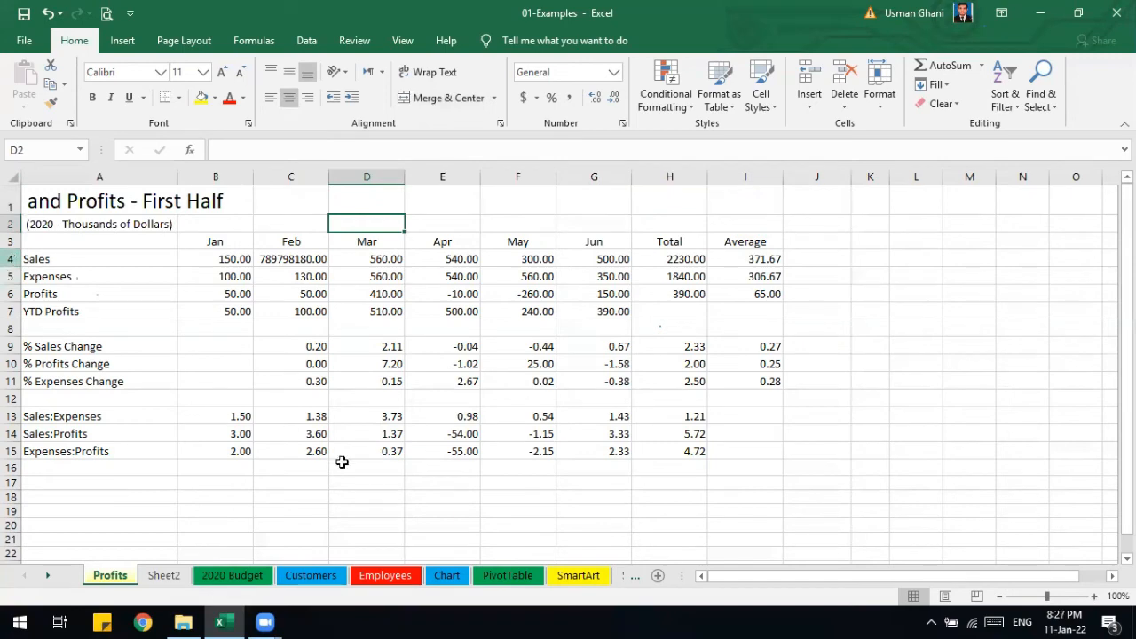
Narrow column A and increase the height of rows 3 to 9 together.
left_click(1095, 596)
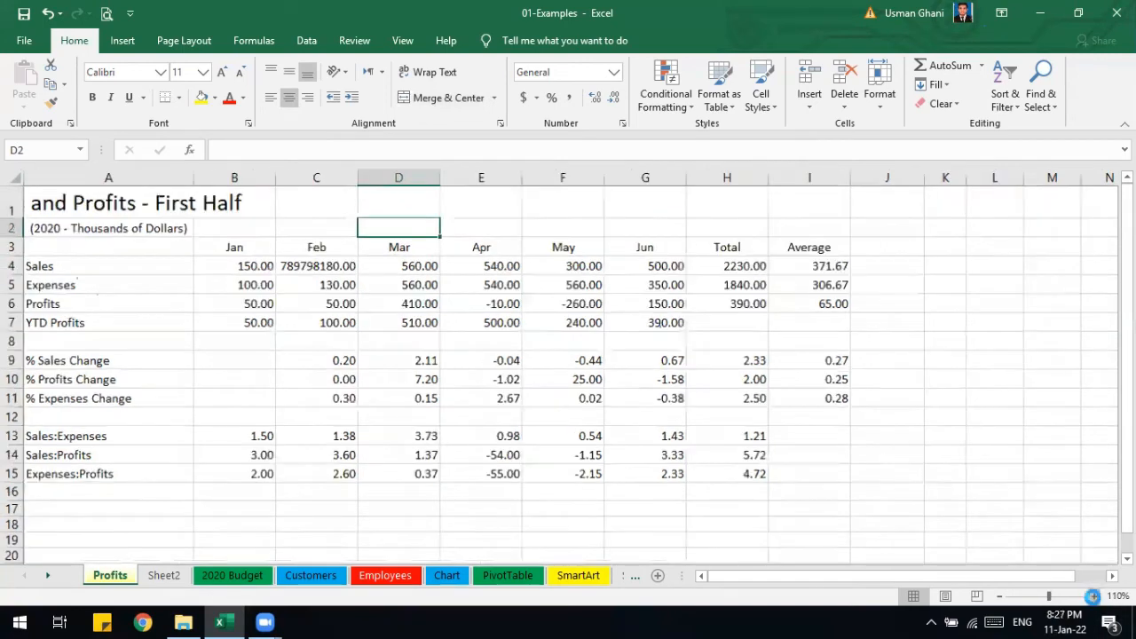
left_click(1095, 596)
left_click(1095, 595)
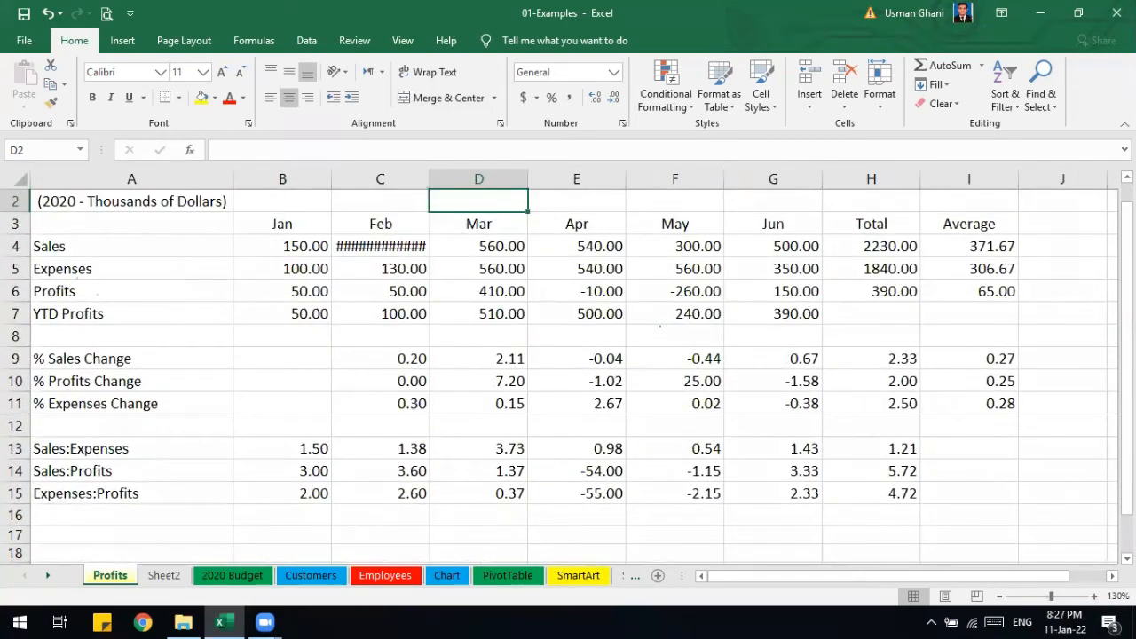
scroll(240, 287, "up", 1)
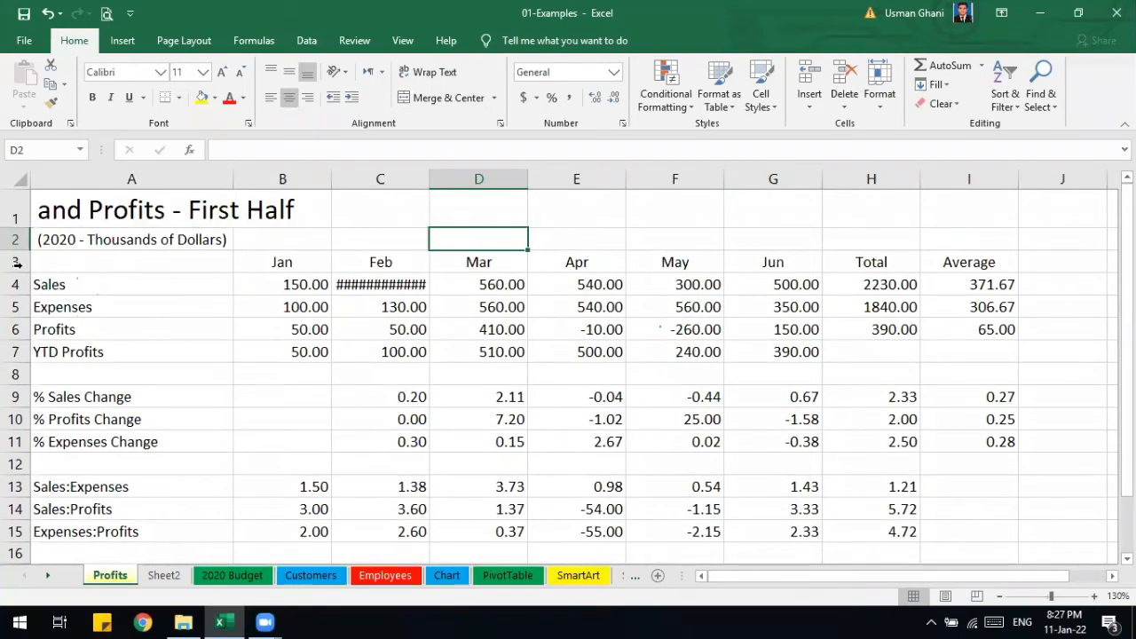
left_click_drag(233, 178, 141, 160)
left_click_drag(14, 262, 13, 397)
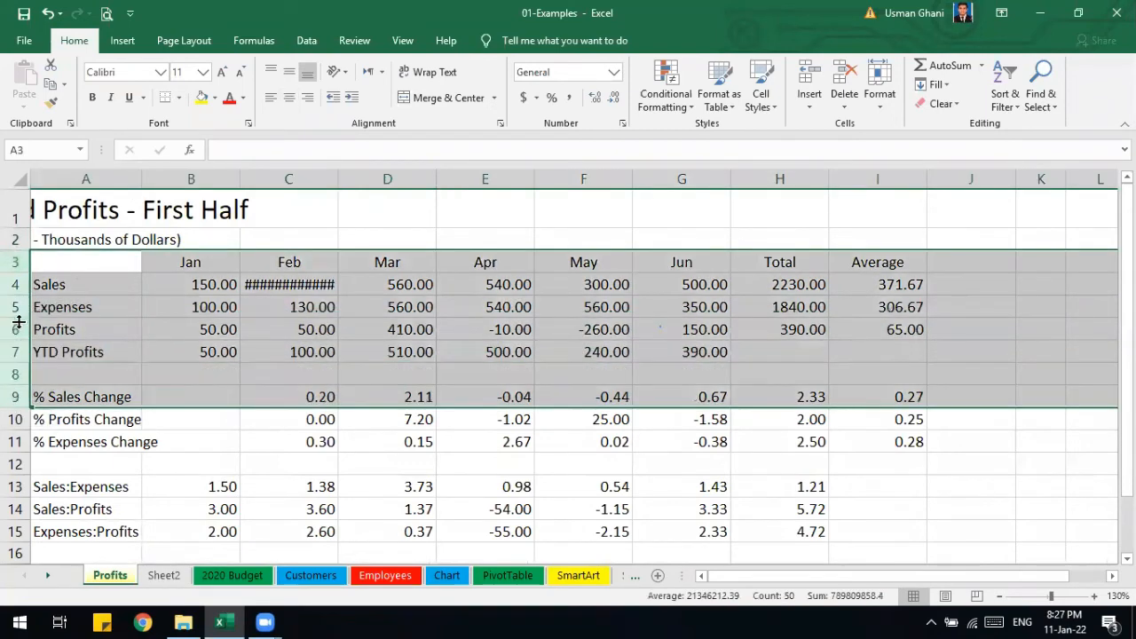
left_click_drag(13, 340, 17, 337)
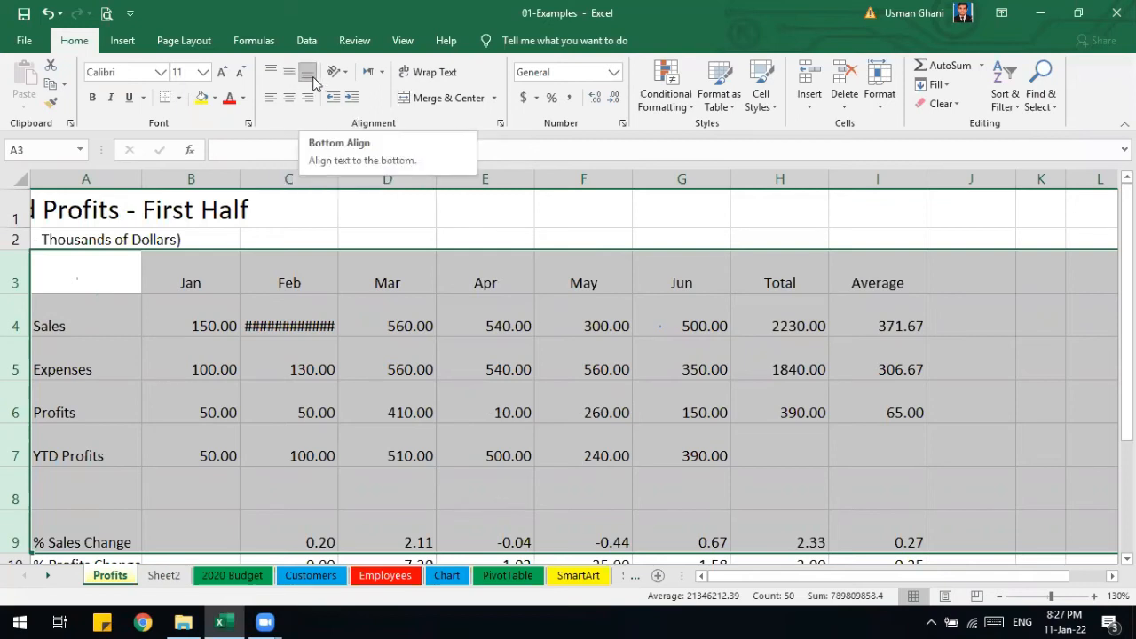
left_click(377, 480)
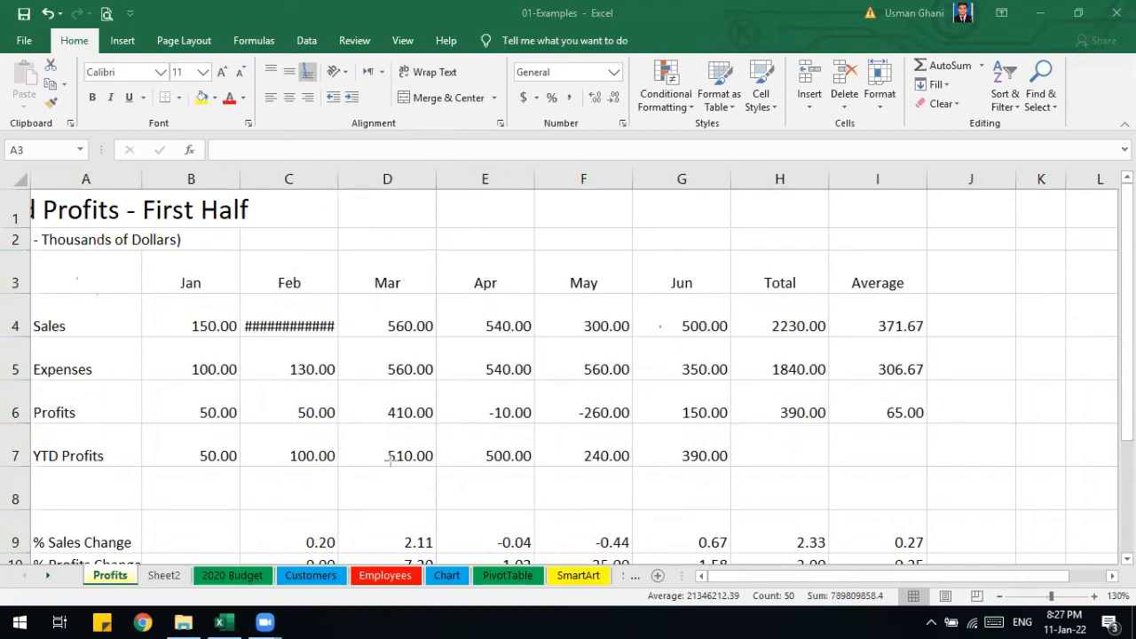
mouse_move(299, 69)
left_mouse_down()
mouse_move(307, 77)
mouse_move(326, 55)
left_mouse_up()
left_click(306, 190)
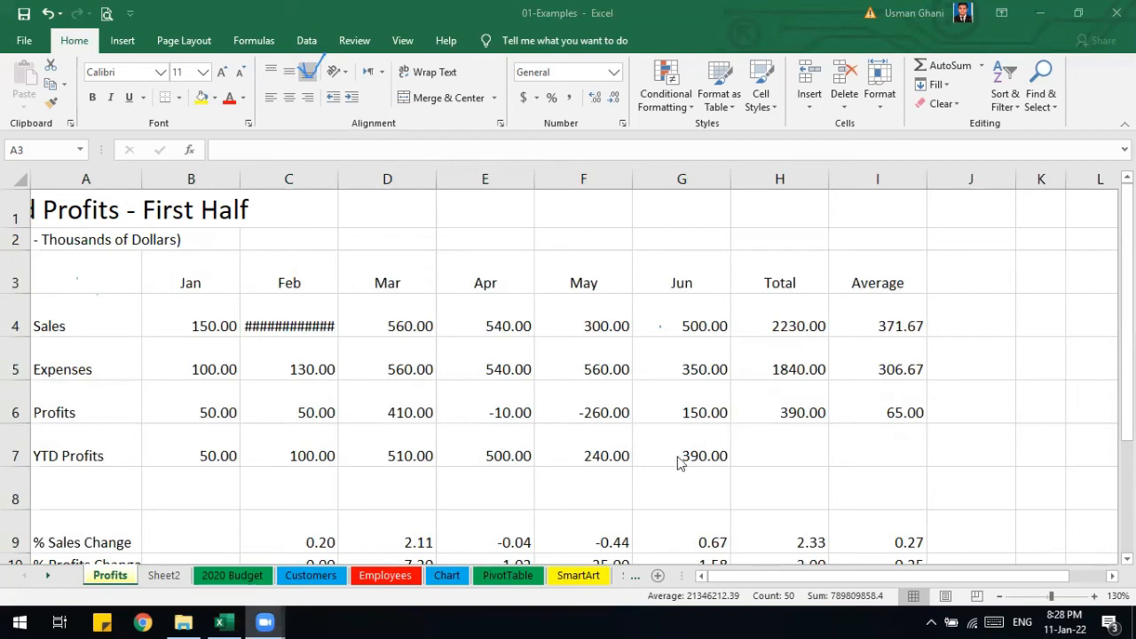
left_click(732, 551)
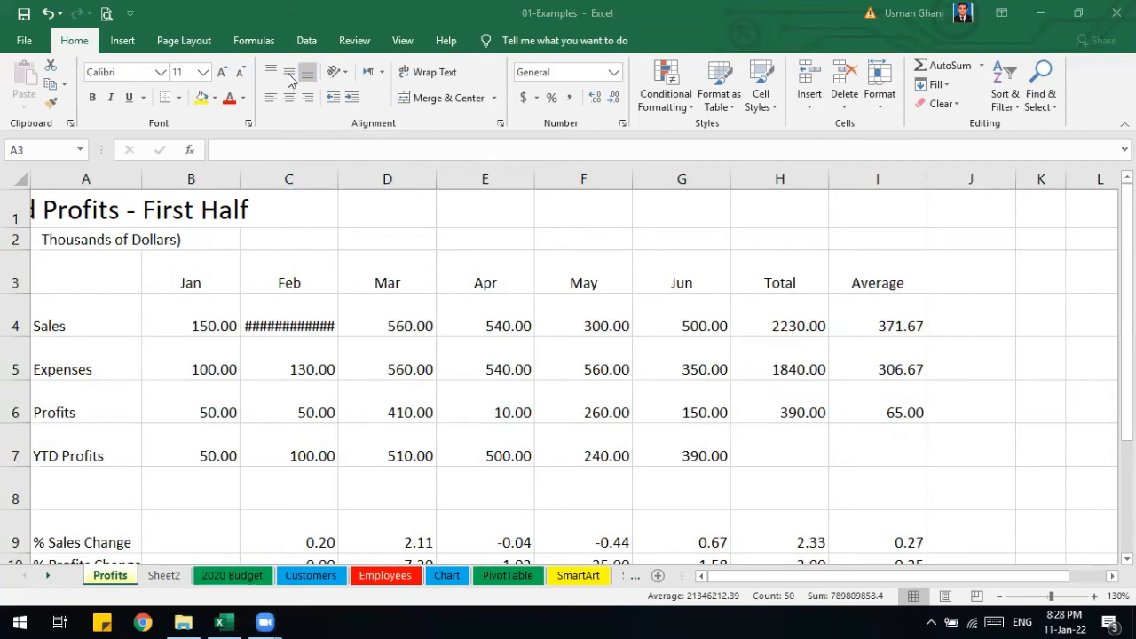
left_click(319, 317)
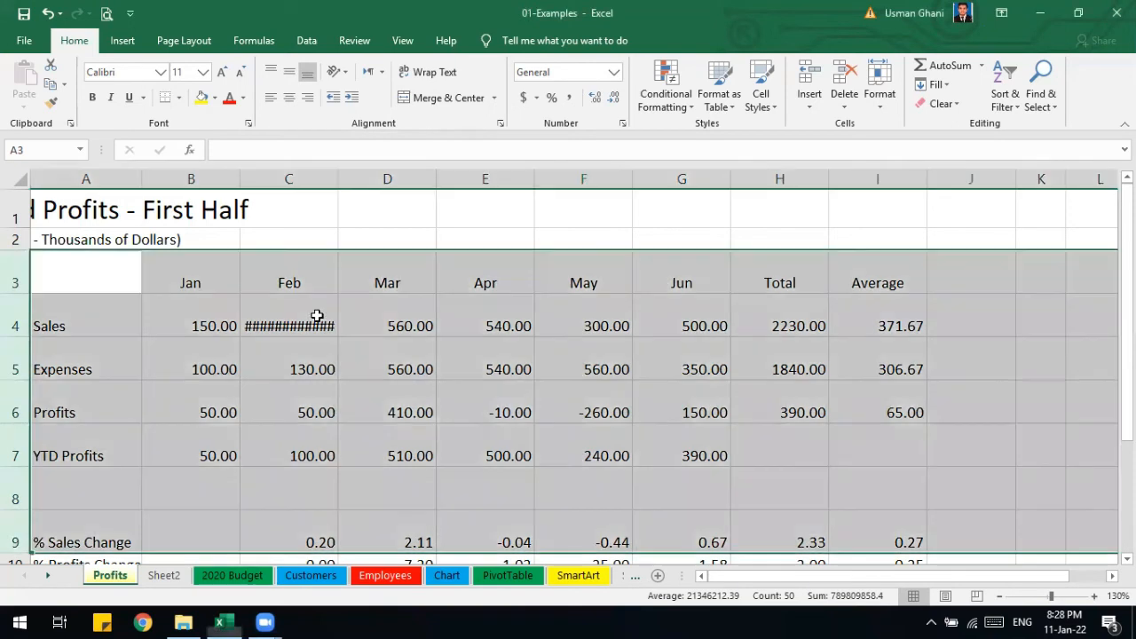
Try middle, top and bottom alignment on the month headings in row 3, finishing with middle alignment.
left_click(254, 264)
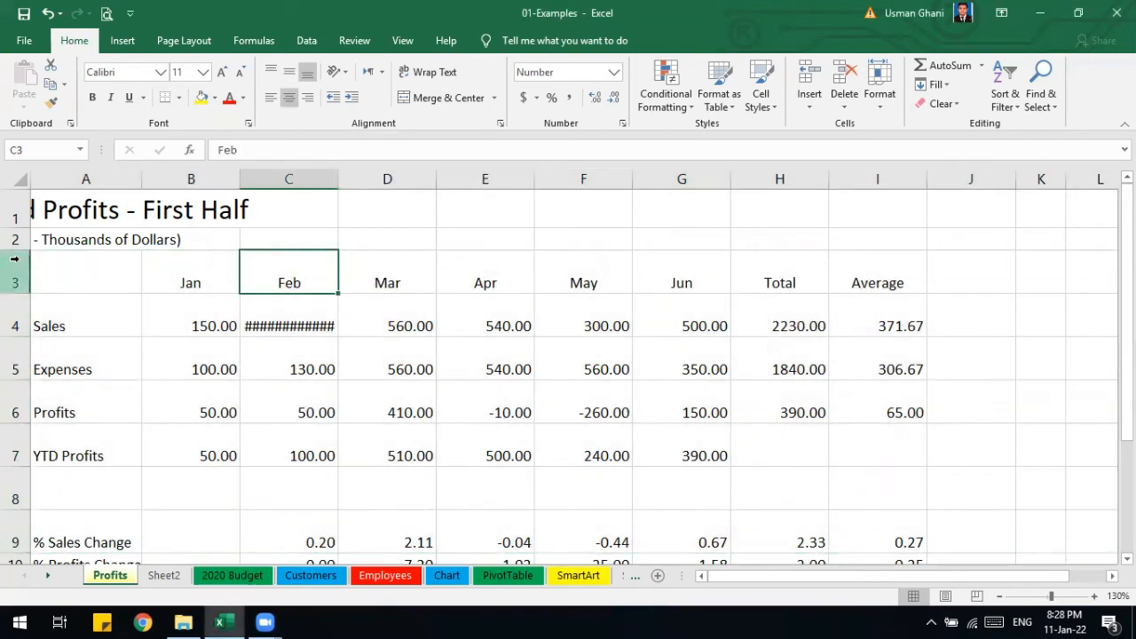
left_click_drag(17, 260, 38, 281)
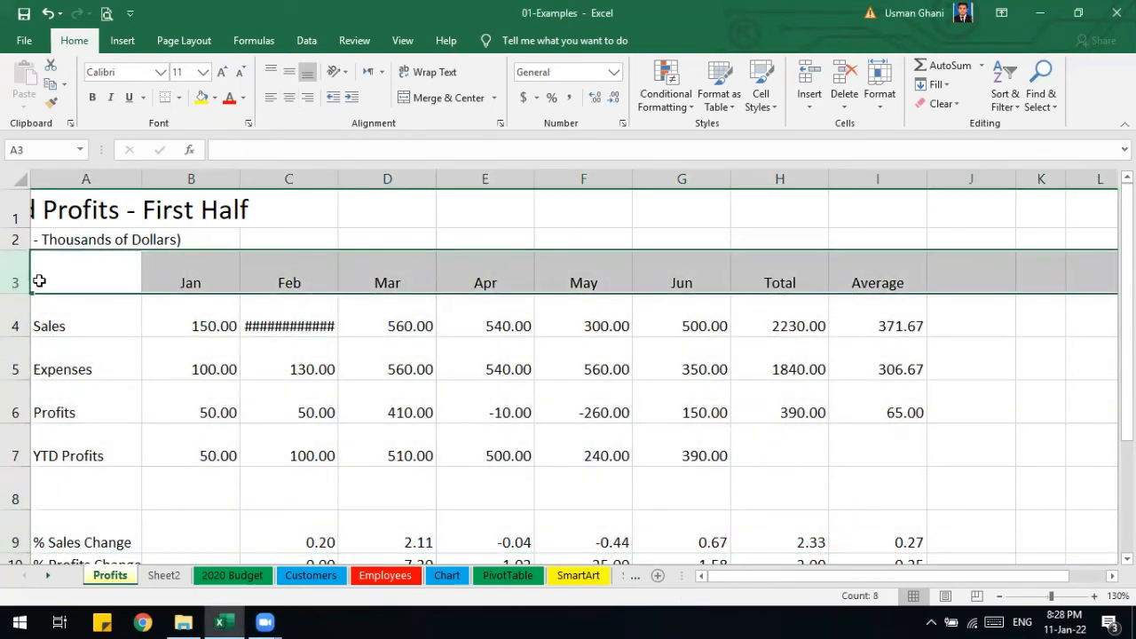
left_click(289, 75)
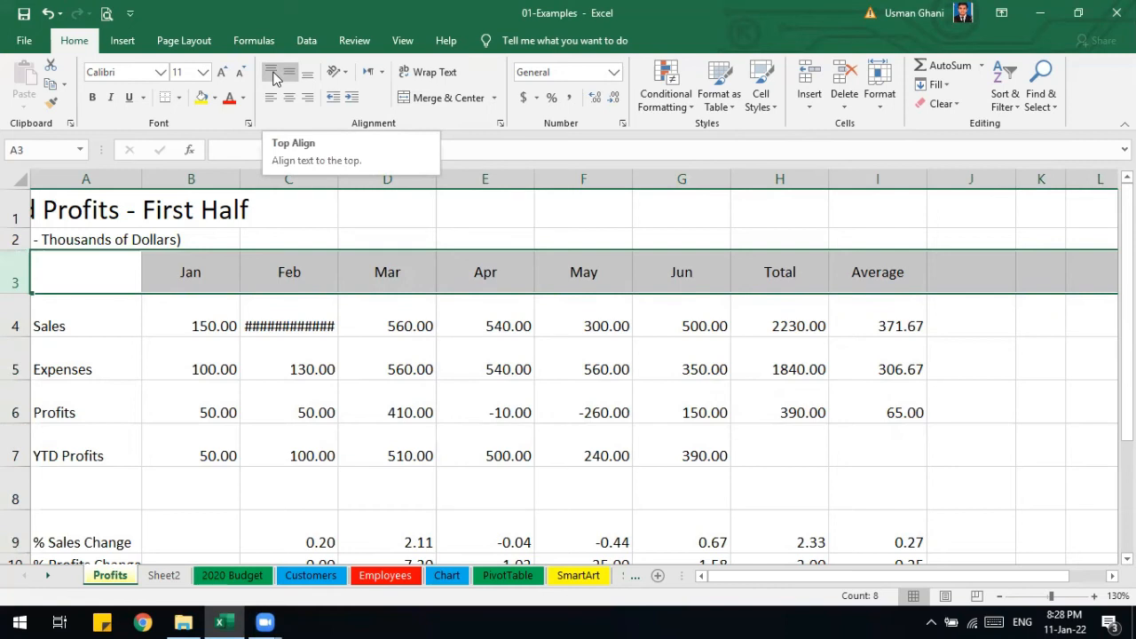
left_click(271, 74)
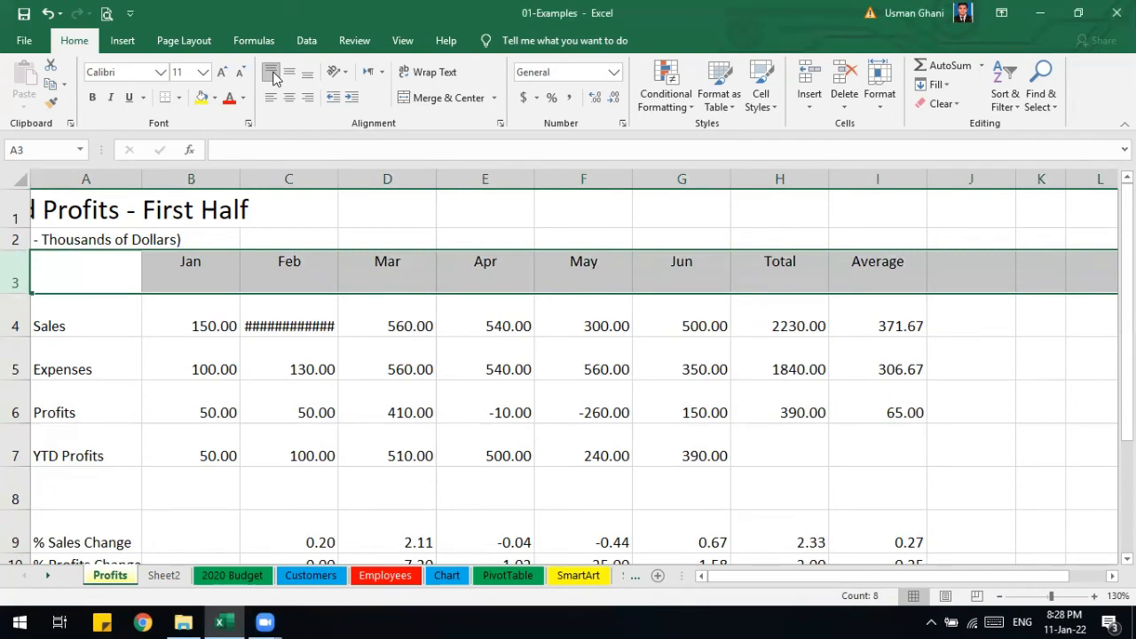
left_click(289, 73)
left_click(306, 75)
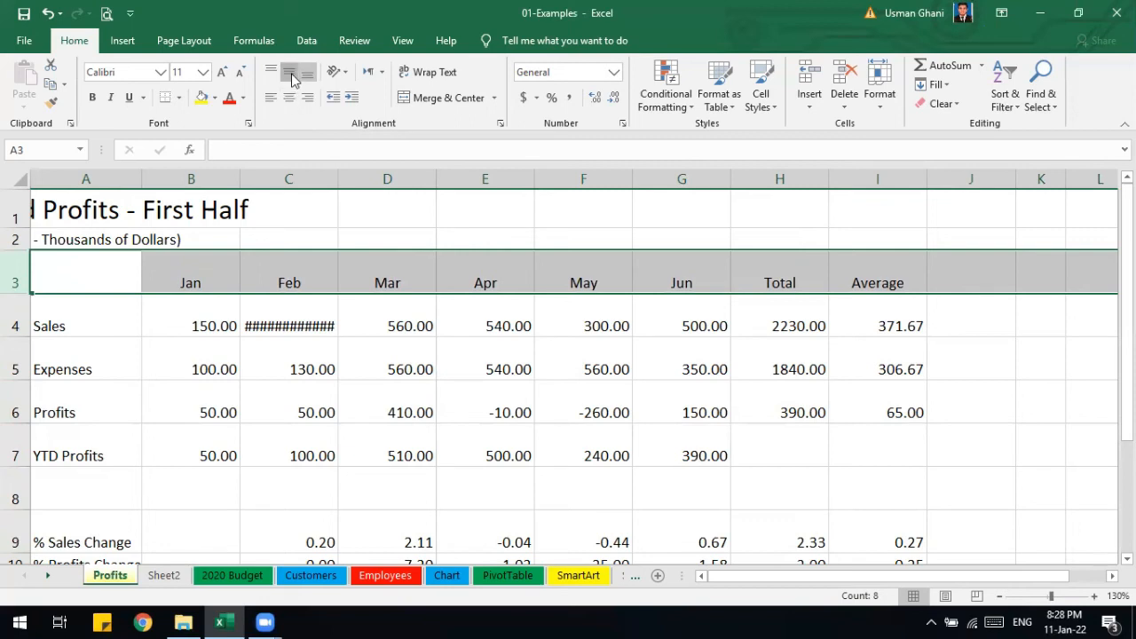
left_click(290, 72)
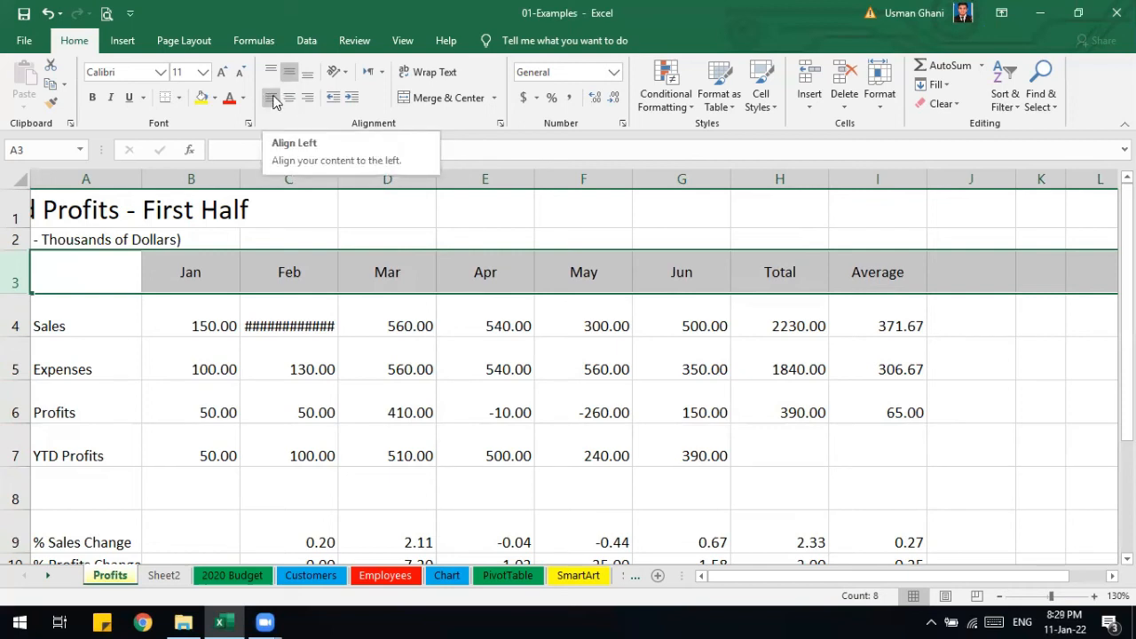
Switch the row 3 headings between left, center and right alignment, finishing with center alignment.
left_click(272, 98)
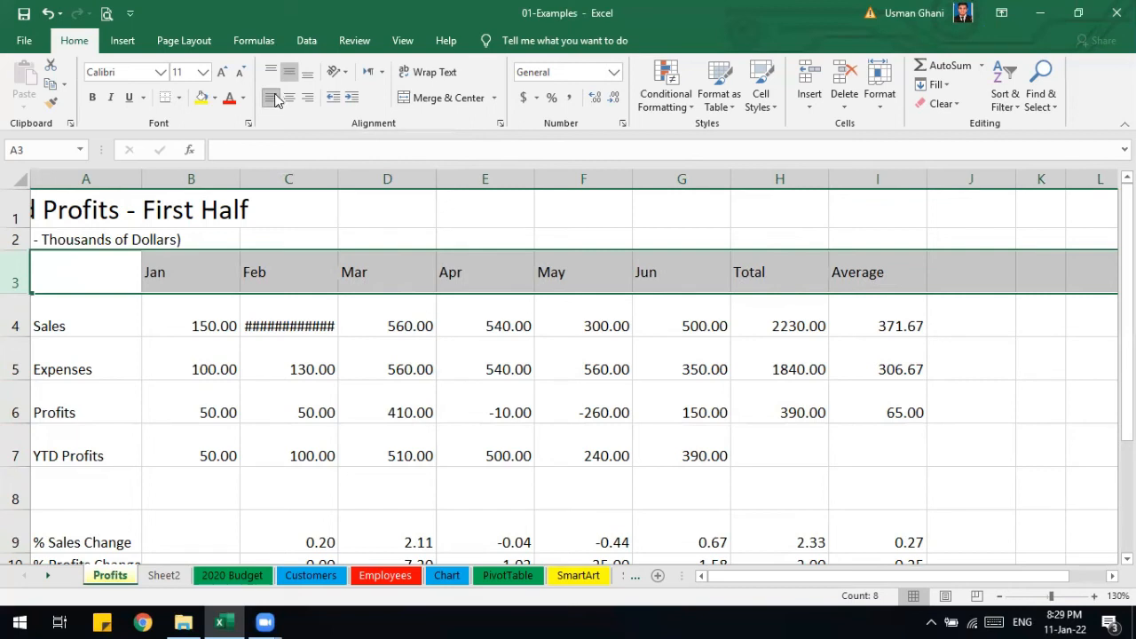
left_click(290, 102)
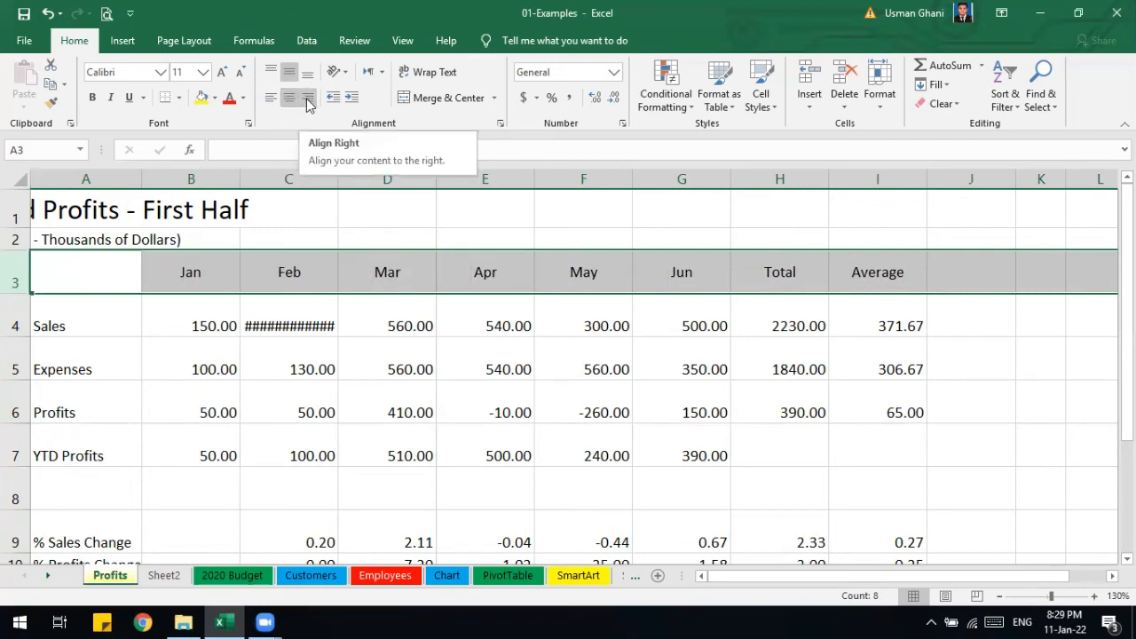
left_click(307, 103)
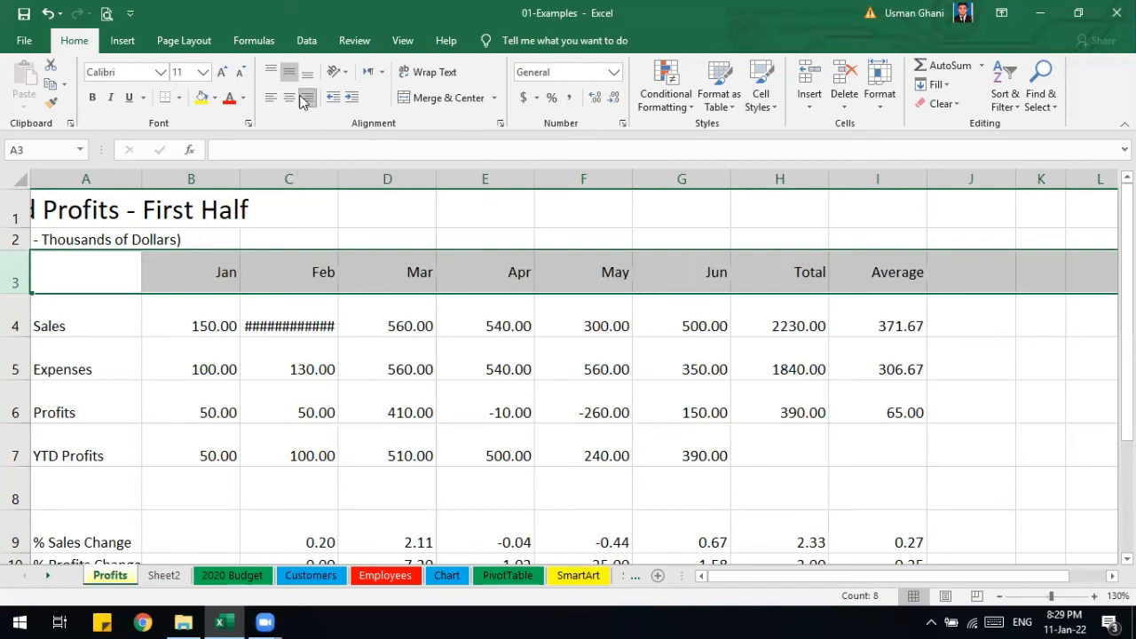
left_click(271, 98)
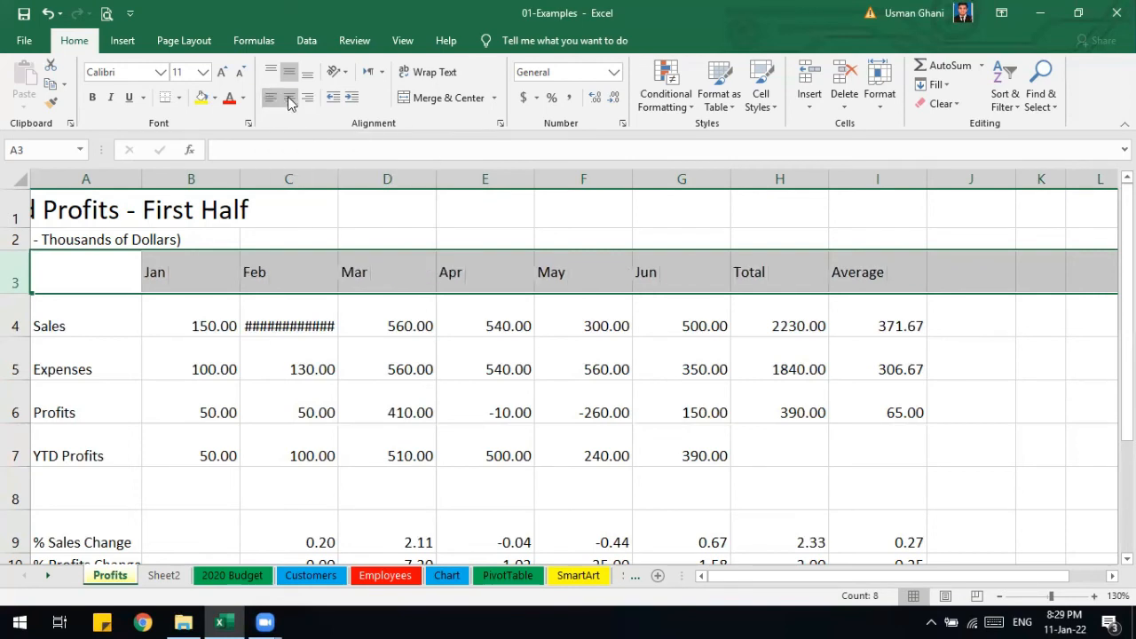
left_click(288, 97)
left_click(308, 99)
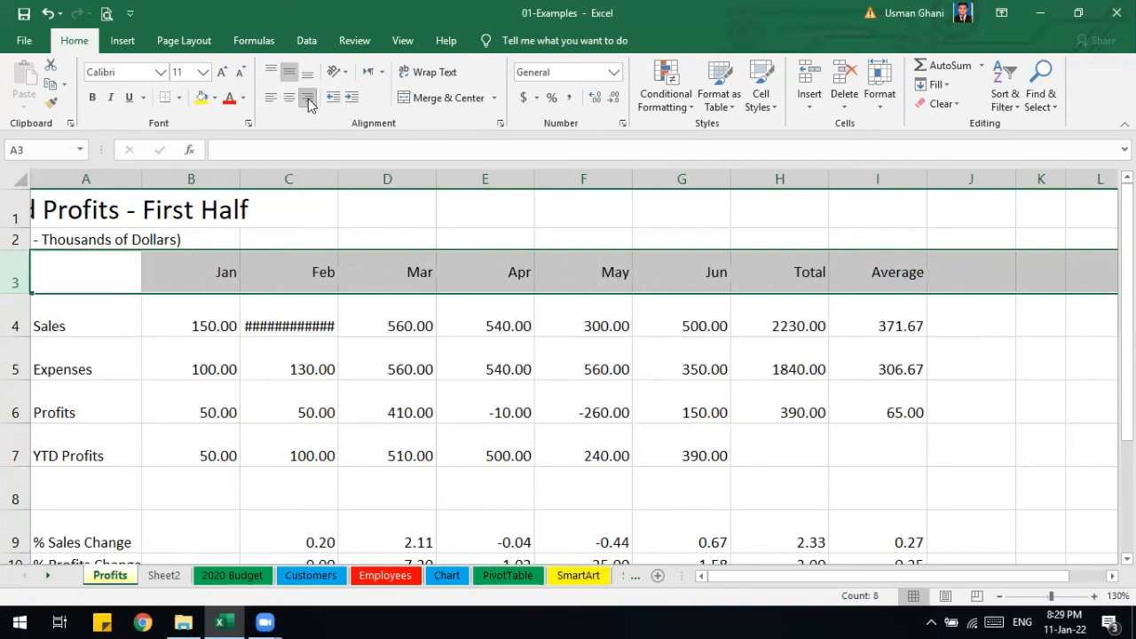
left_click(286, 99)
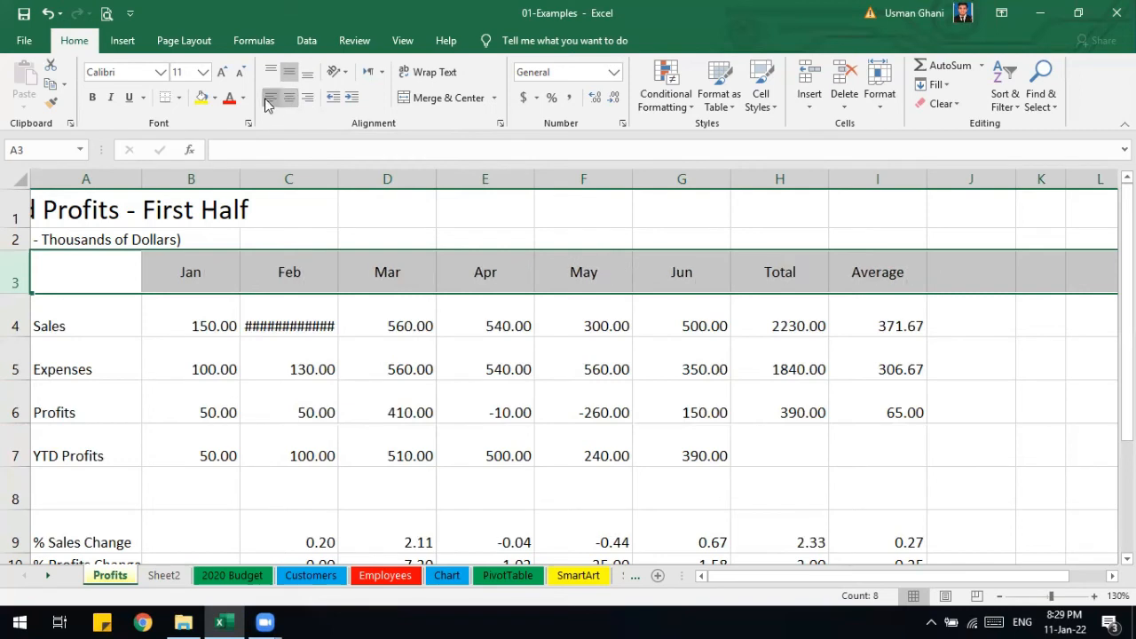
left_click(268, 98)
left_click(293, 102)
left_click(309, 100)
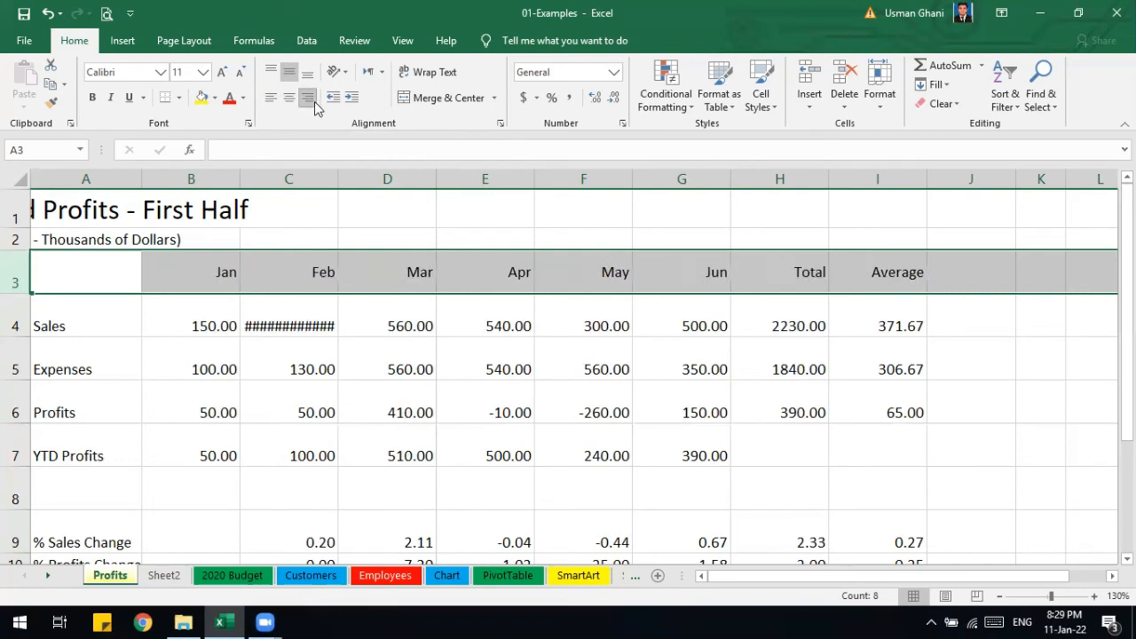
left_click(311, 102)
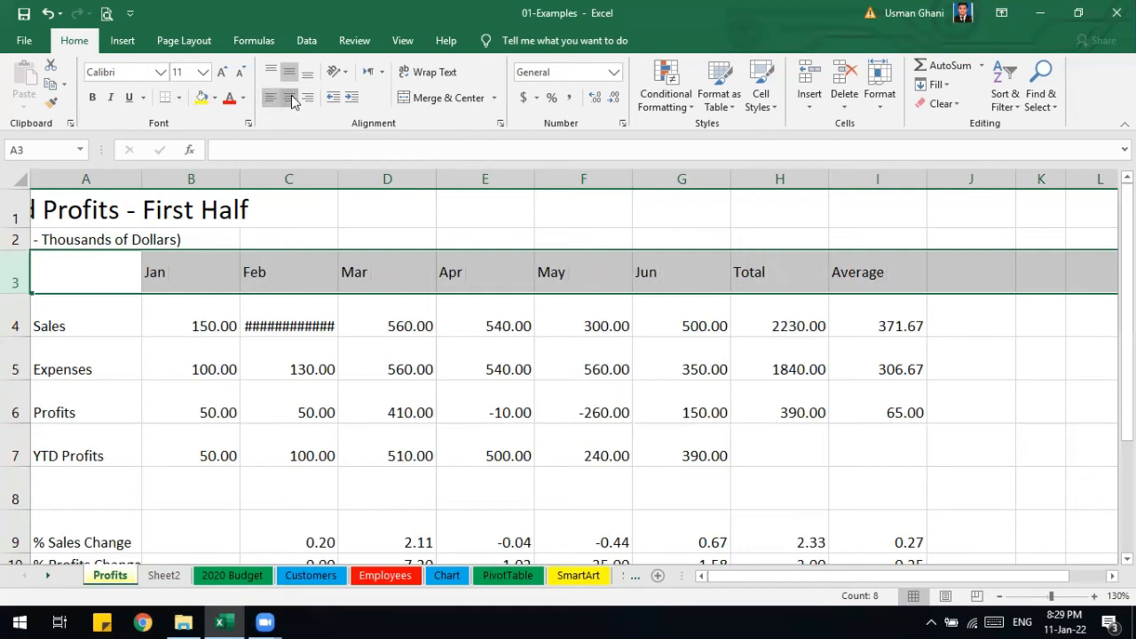
left_click(290, 98)
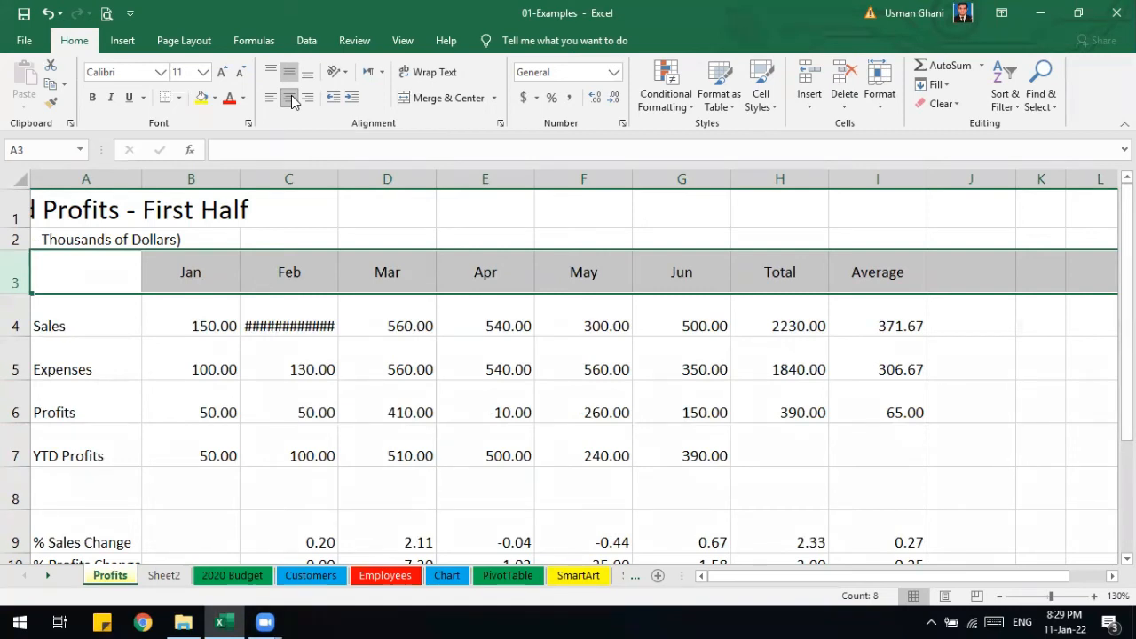
Middle-align and center the "Sales" label in A4, and select the labels in A5:A7.
left_click(207, 326)
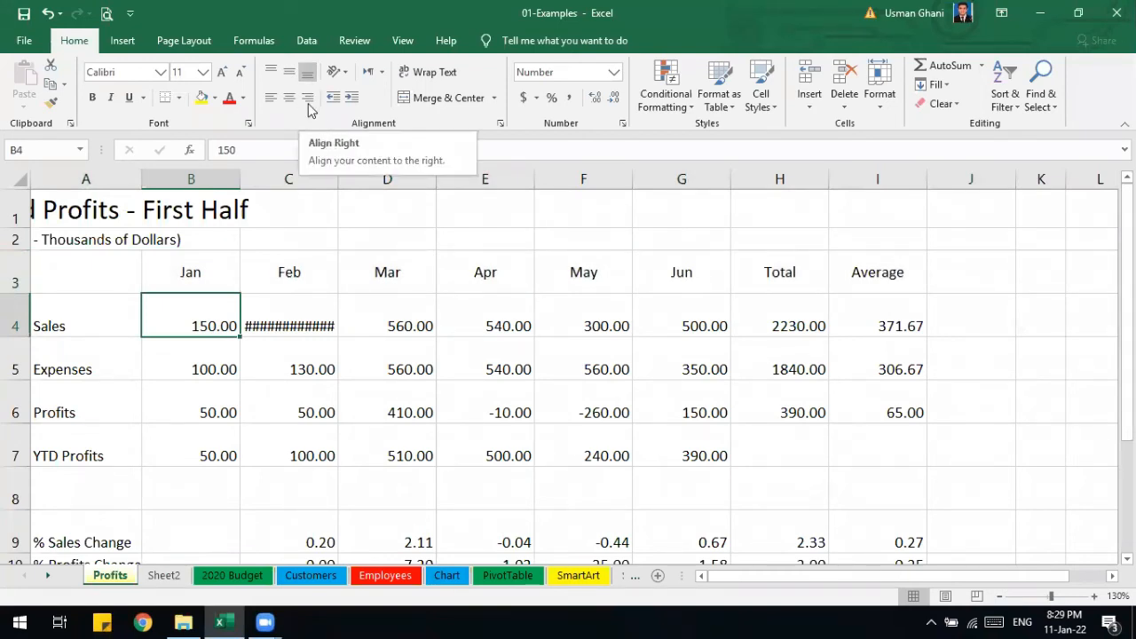
left_click(55, 324)
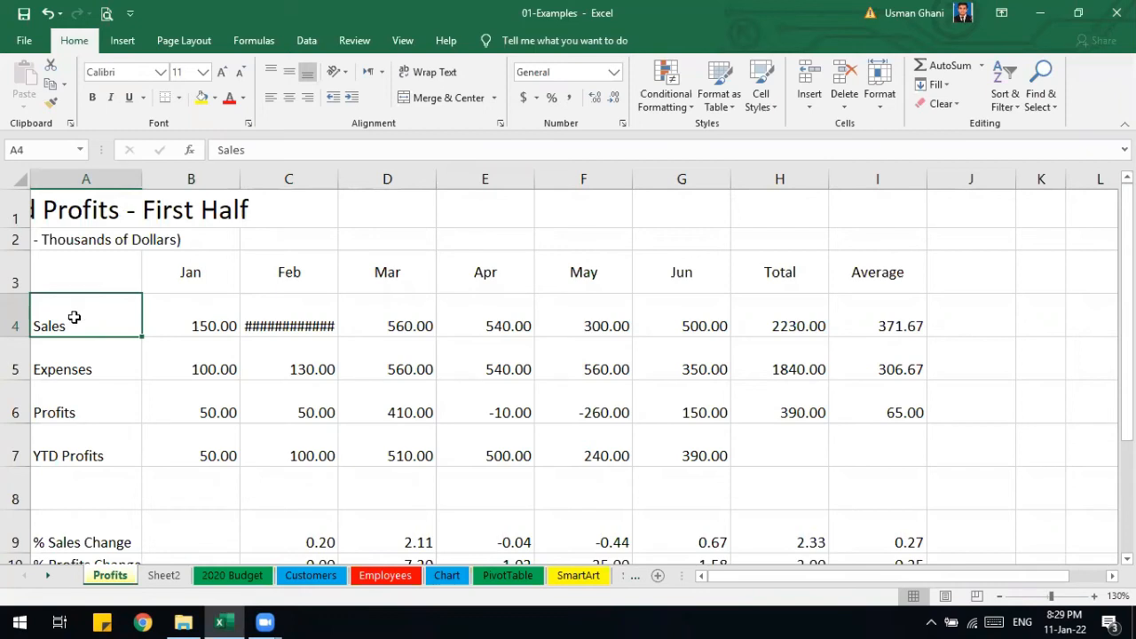
left_click(289, 77)
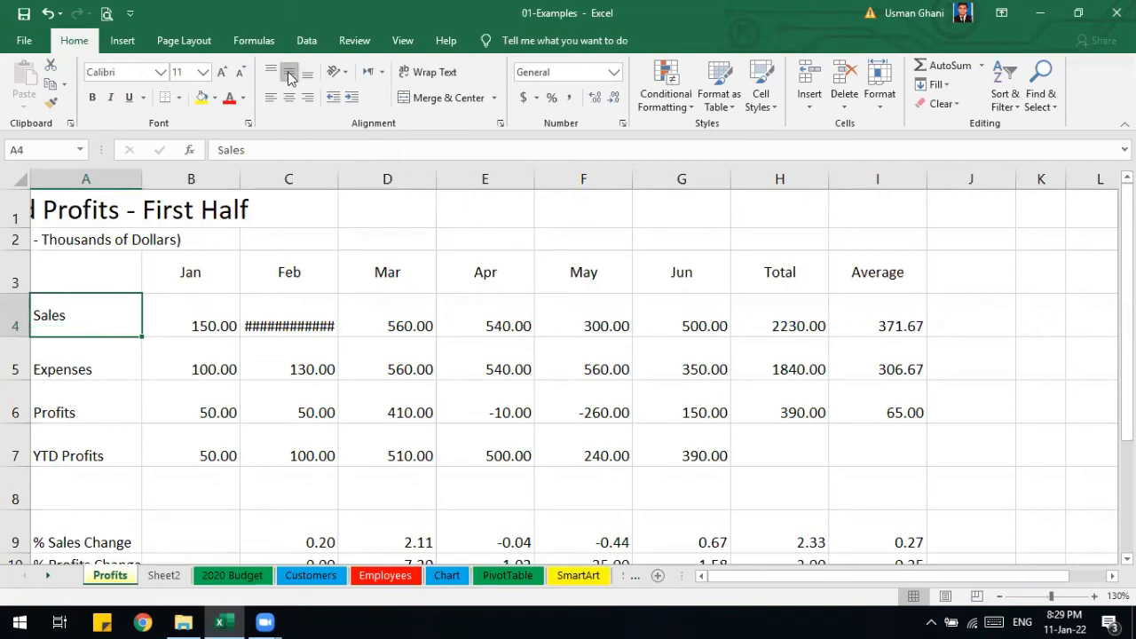
left_click(290, 99)
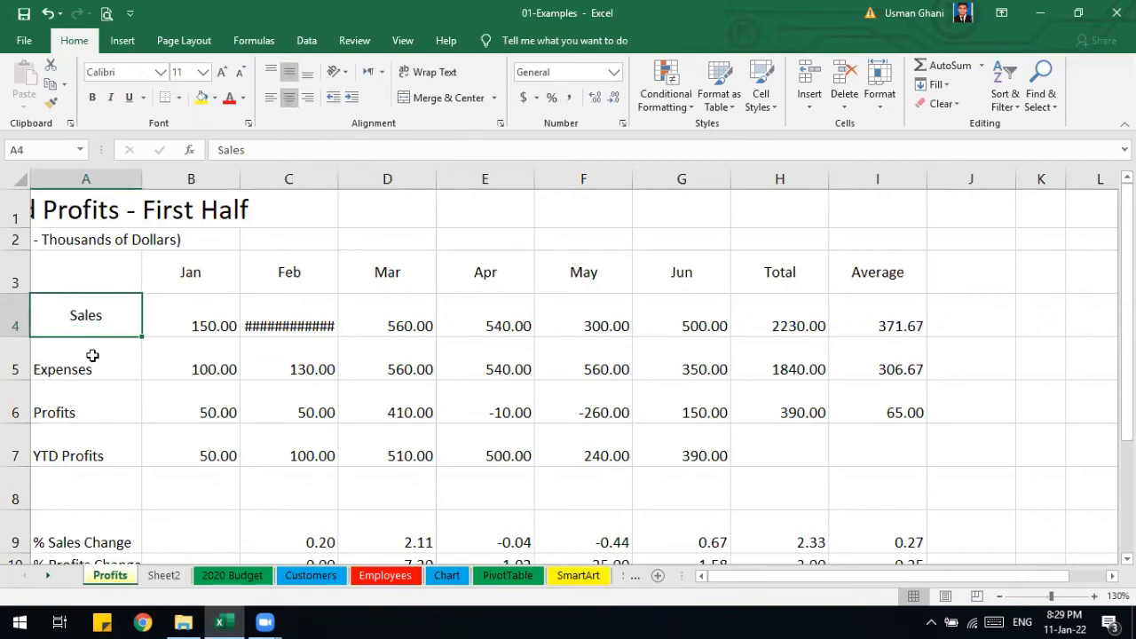
left_click_drag(94, 364, 97, 453)
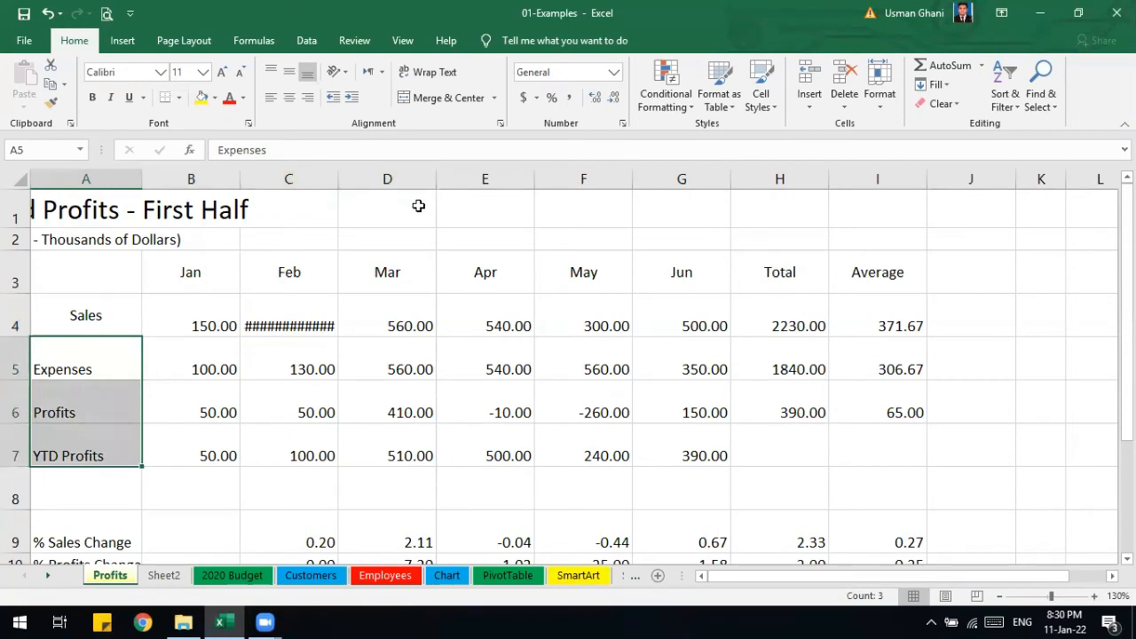
Search Windows for Magnifier and open the Magnifier app.
left_click(9, 619)
left_click(8, 619)
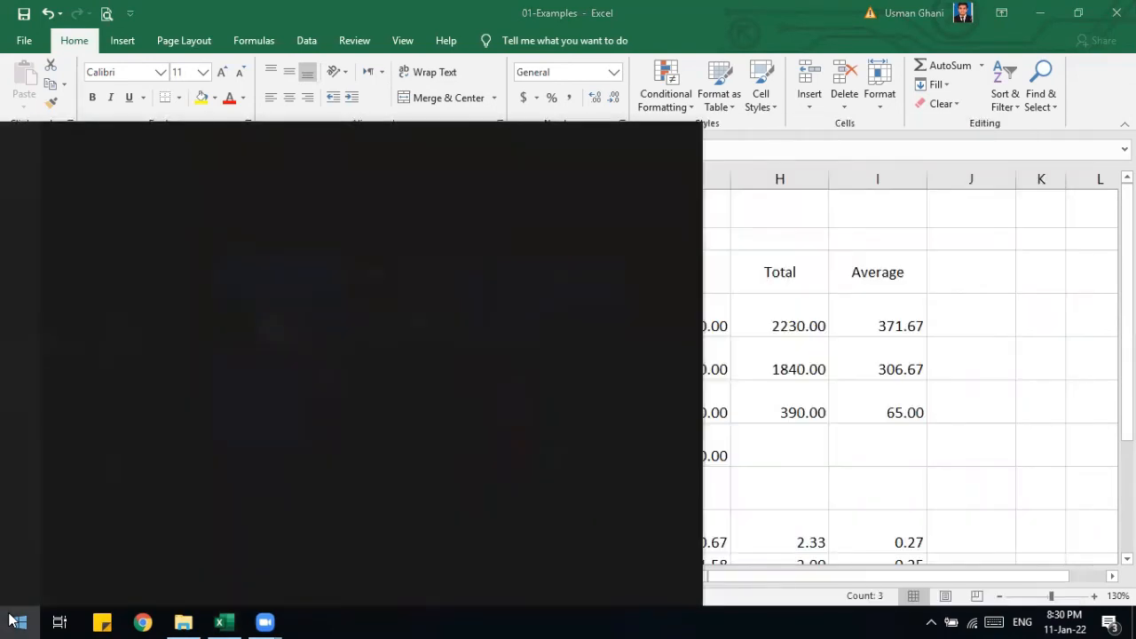
type("zoom")
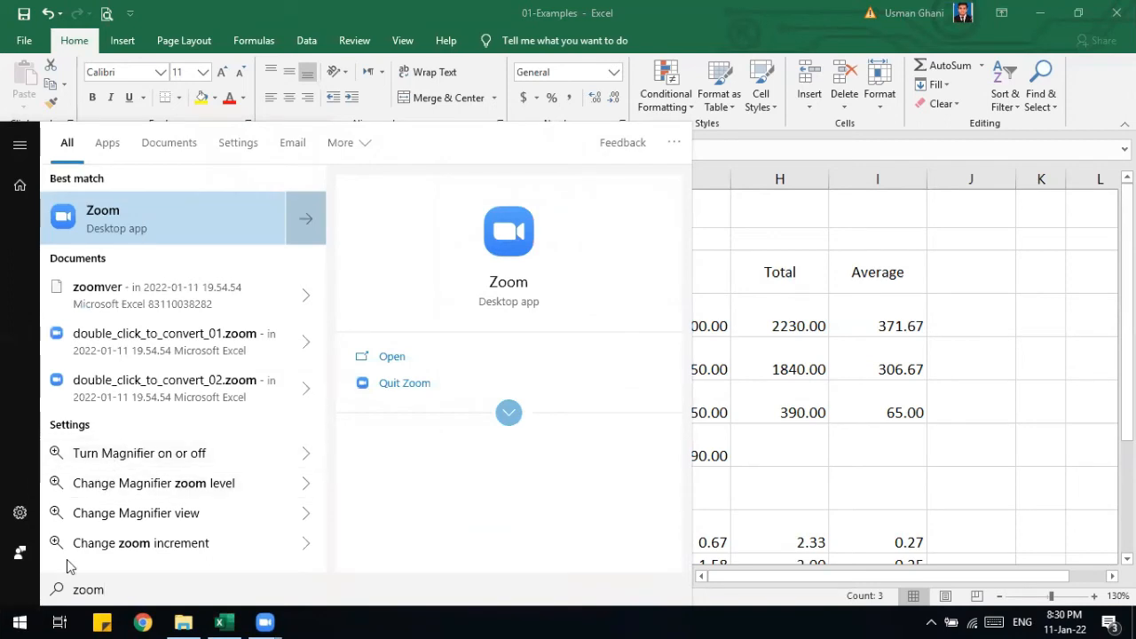
key("BackSpace")
key("BackSpace")
key("BackSpace")
key("BackSpace")
type("m")
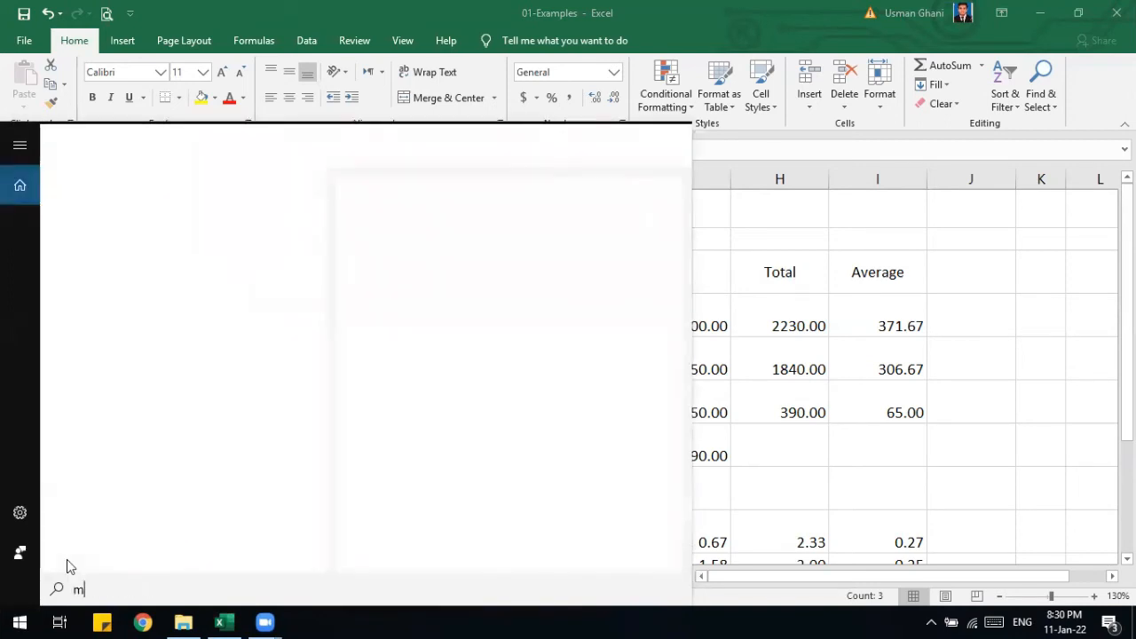
type("ag")
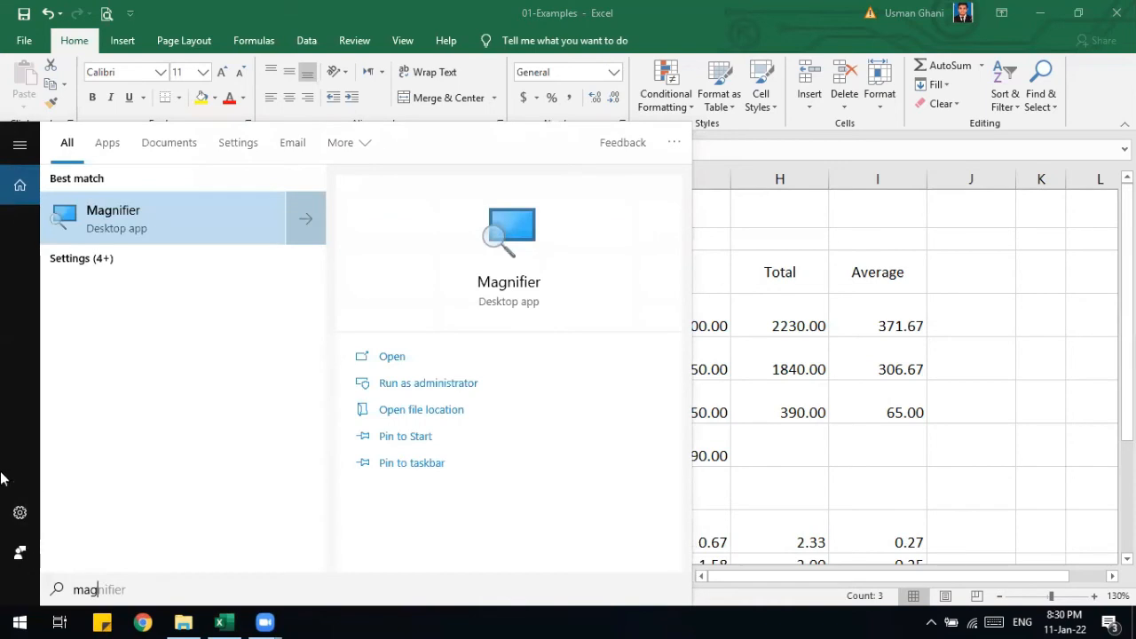
left_click(249, 237)
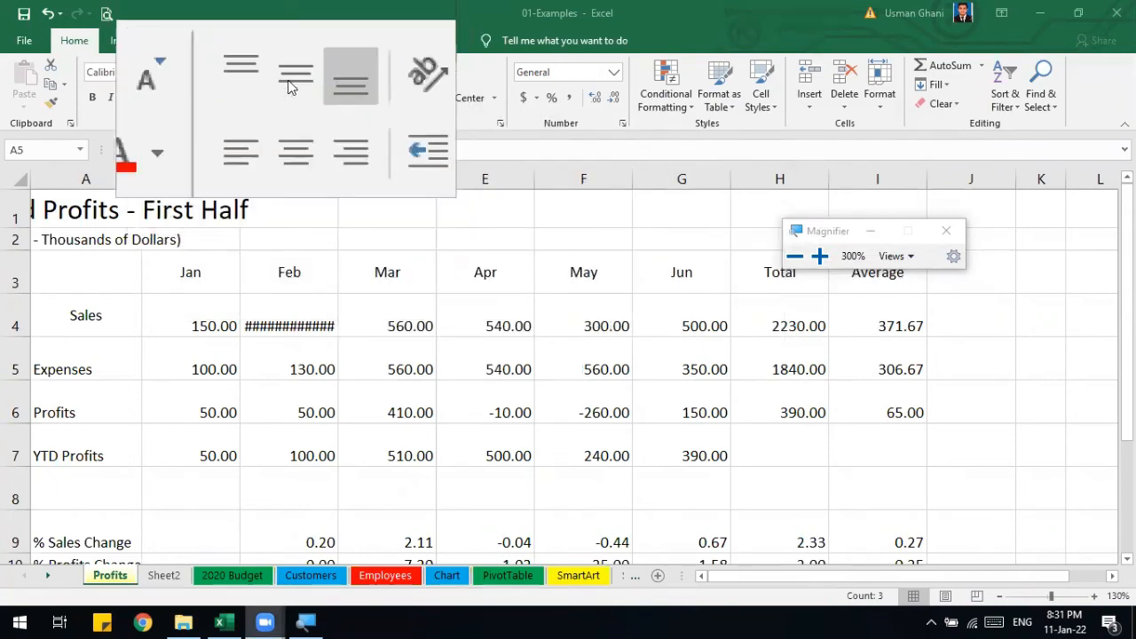
Examine the alignment options through the magnifier lens, and close Magnifier.
left_click(286, 75)
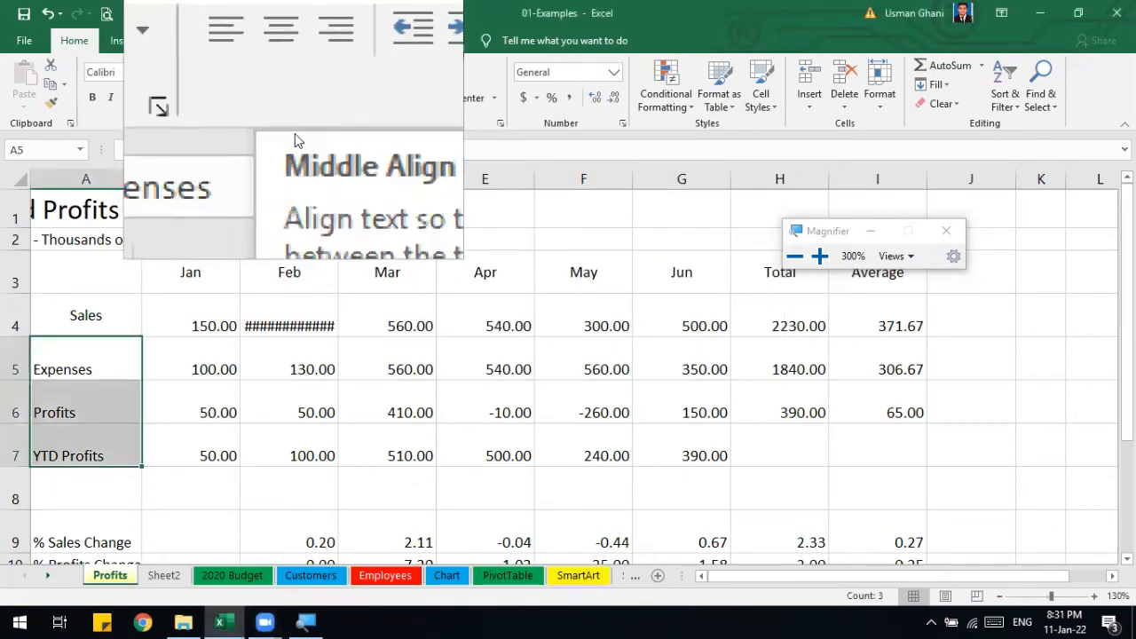
left_click(321, 620)
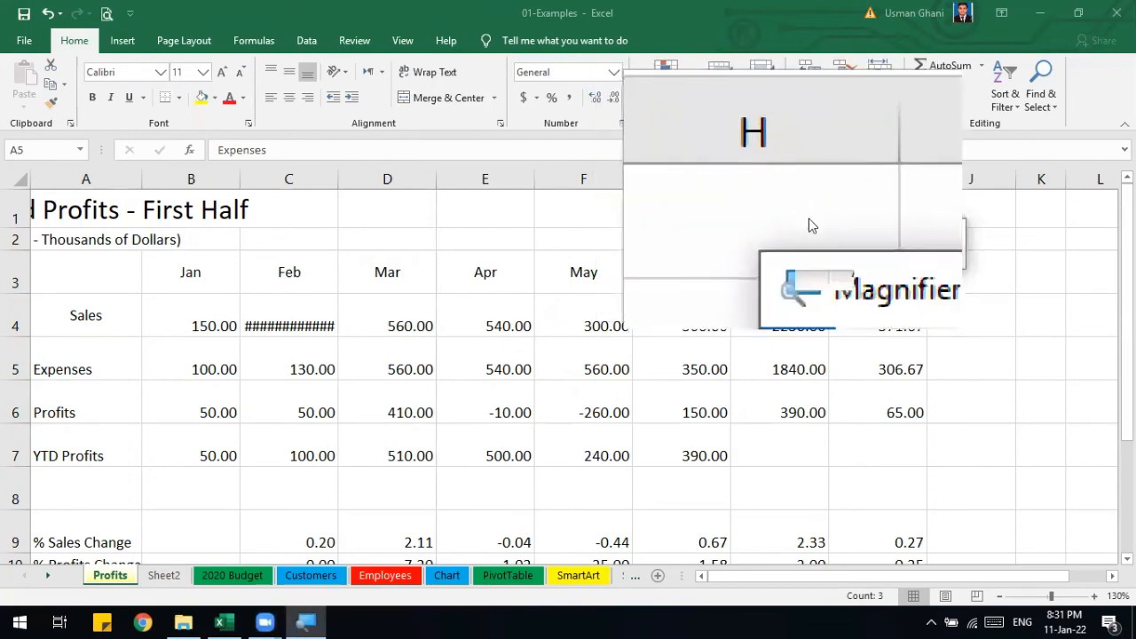
left_click(948, 225)
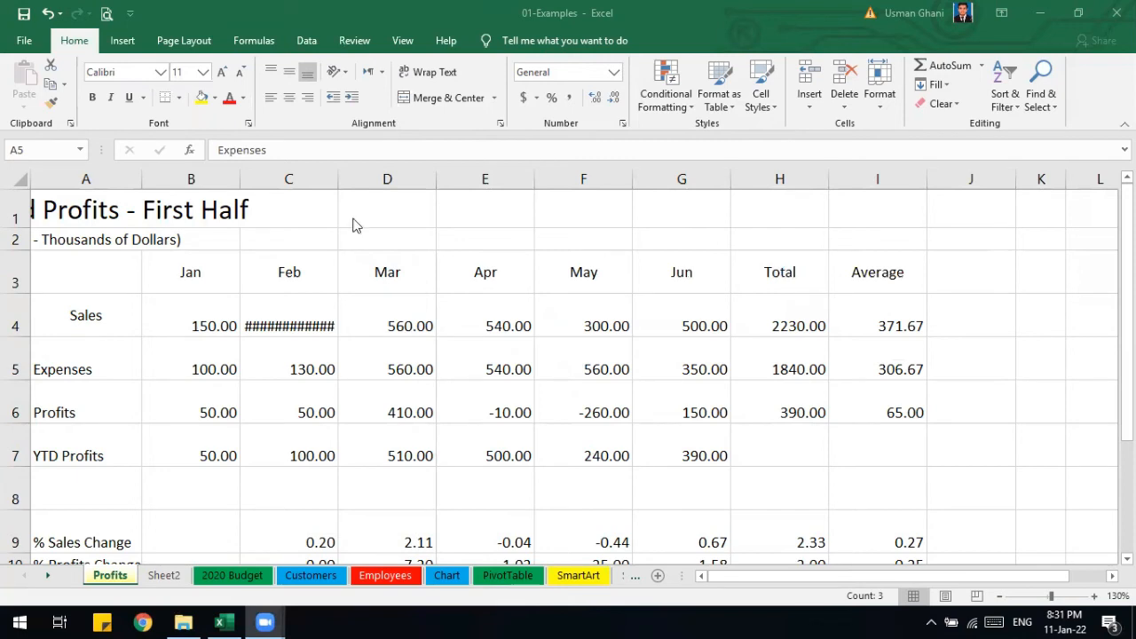
Left-align the "Sales" label in A4 and shrink rows 3 to 7 to fit their contents.
left_click(222, 316)
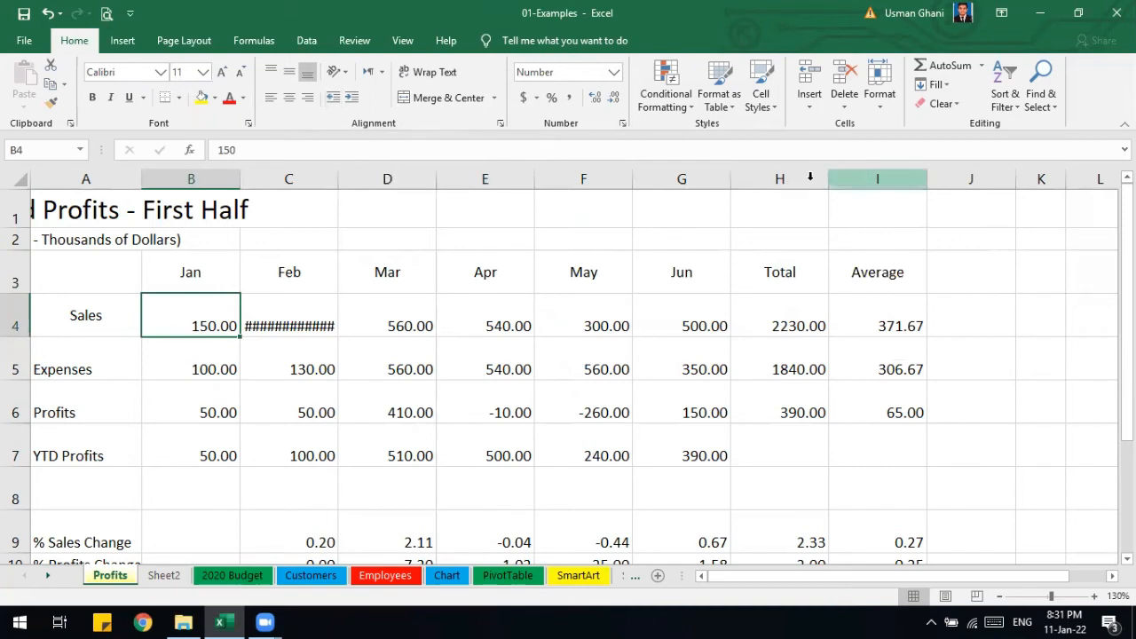
left_click(95, 315)
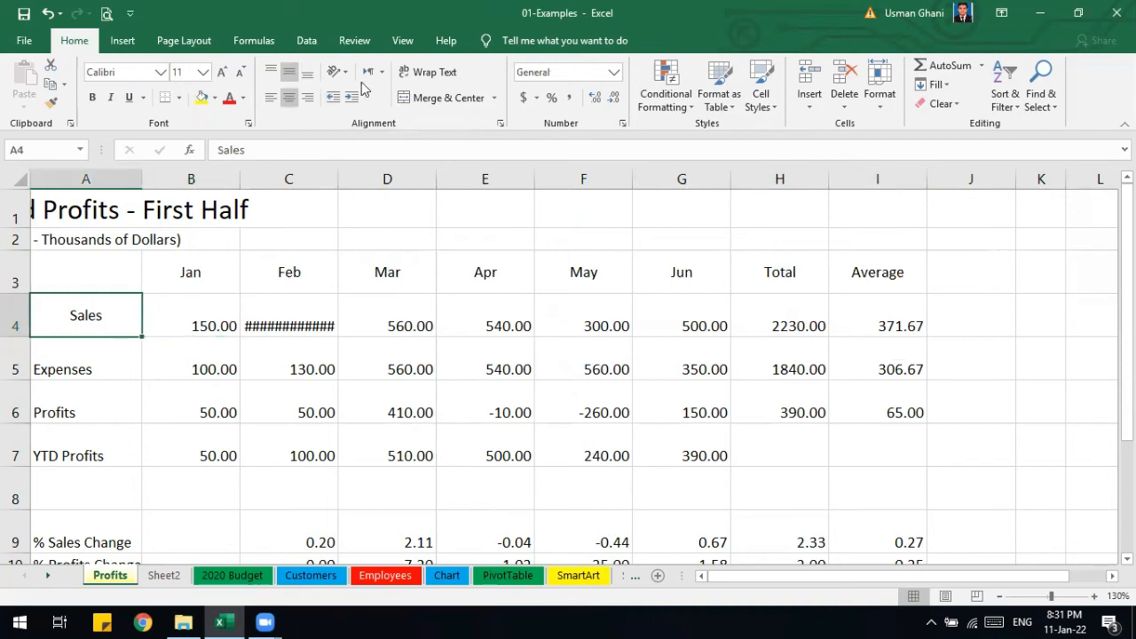
left_click(271, 98)
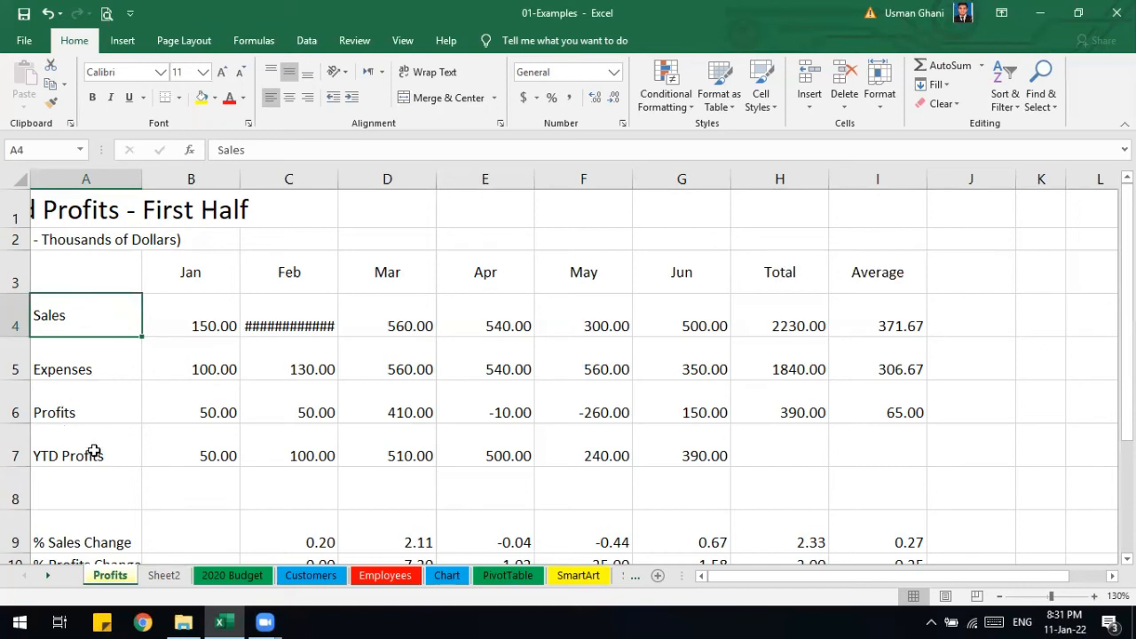
left_click_drag(13, 453, 66, 343)
double_click(16, 294)
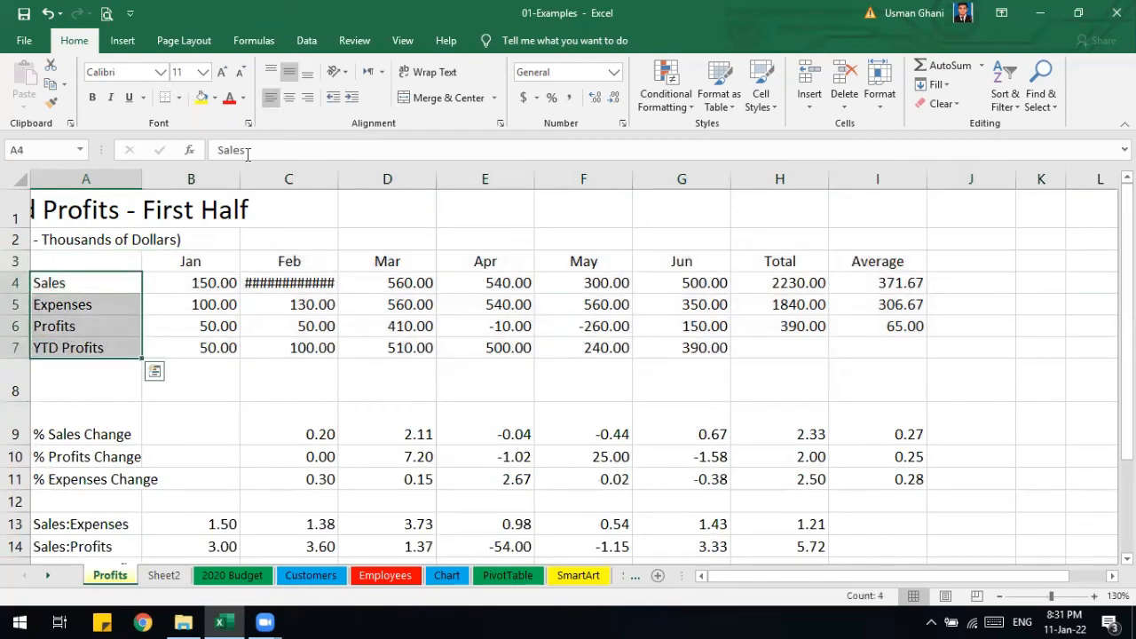
Compare a one-level indent with center alignment on the labels in A4:A7, finishing with left alignment.
left_click(352, 102)
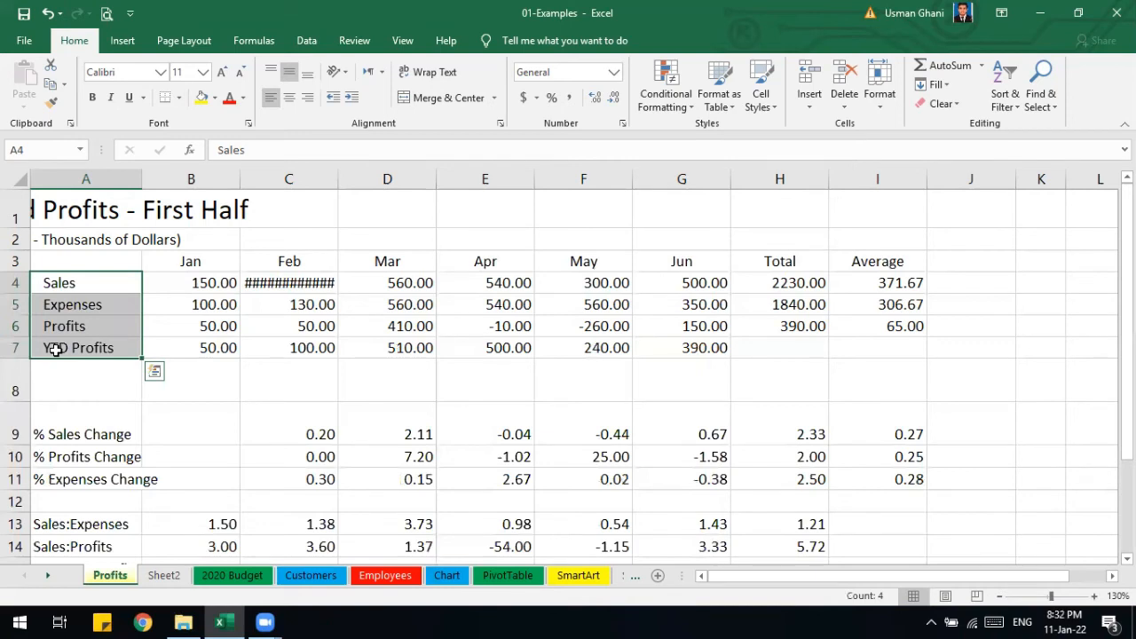
left_click(288, 97)
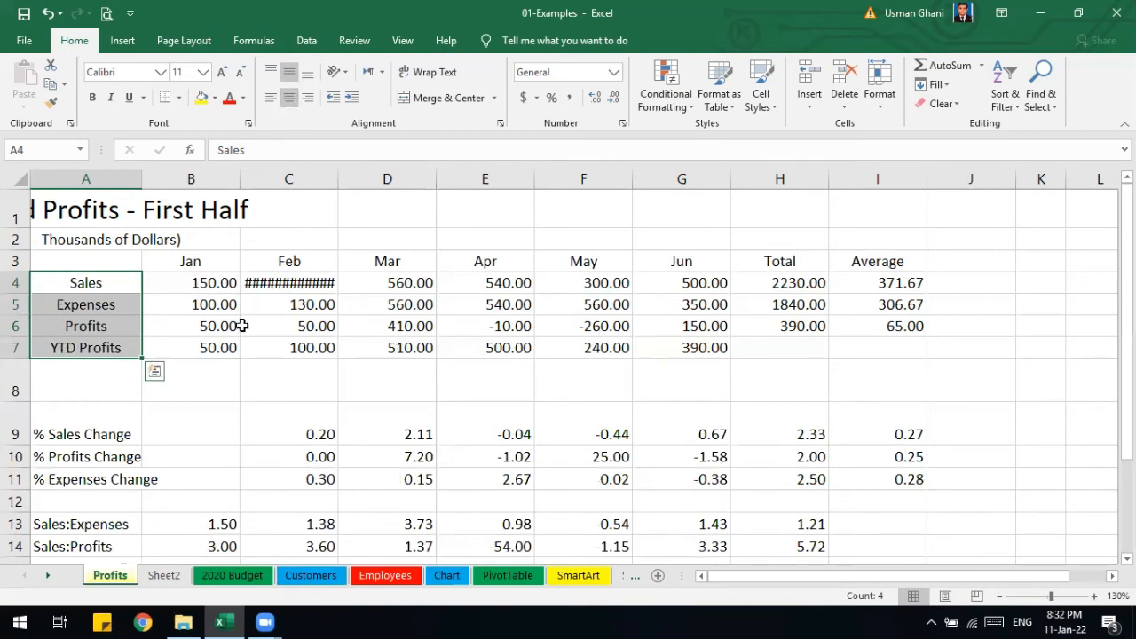
left_click(202, 344)
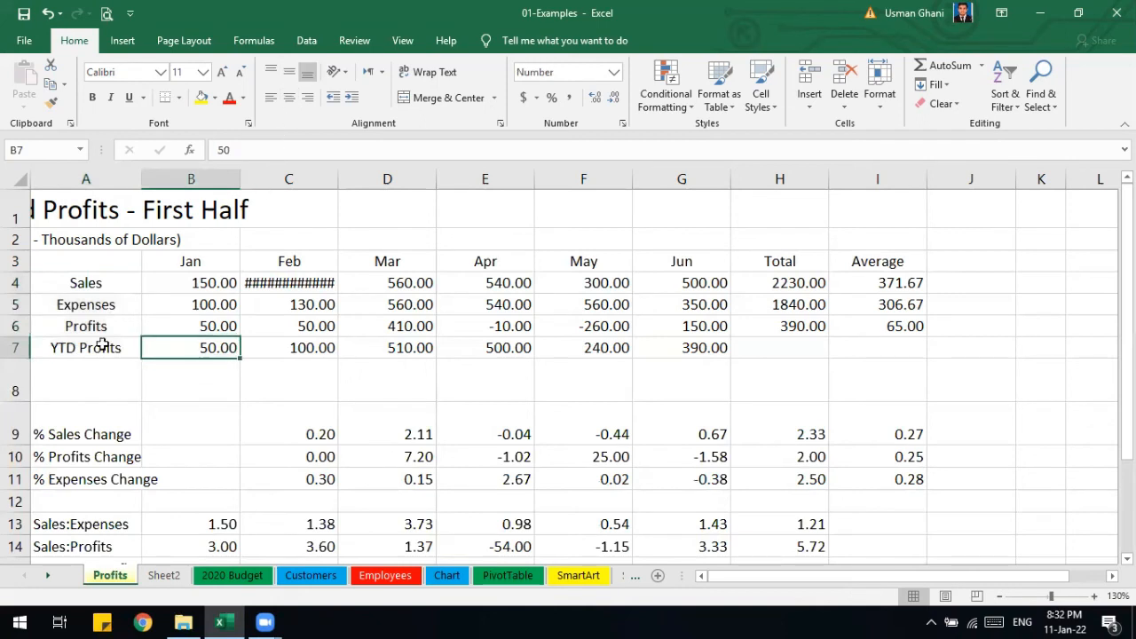
left_click_drag(103, 346, 108, 265)
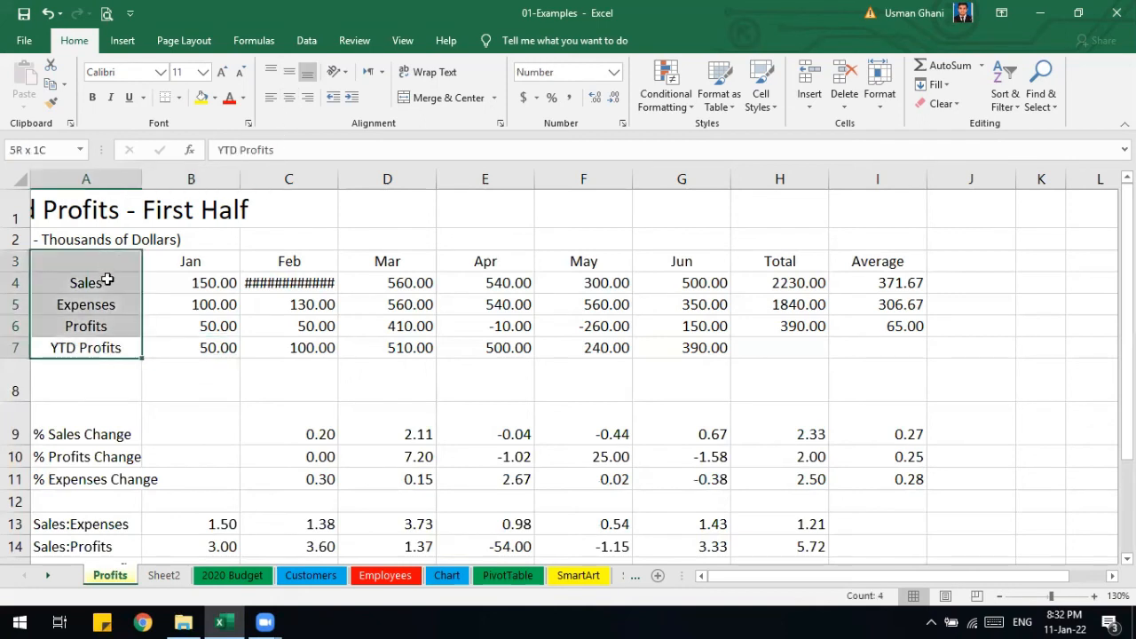
left_click(271, 99)
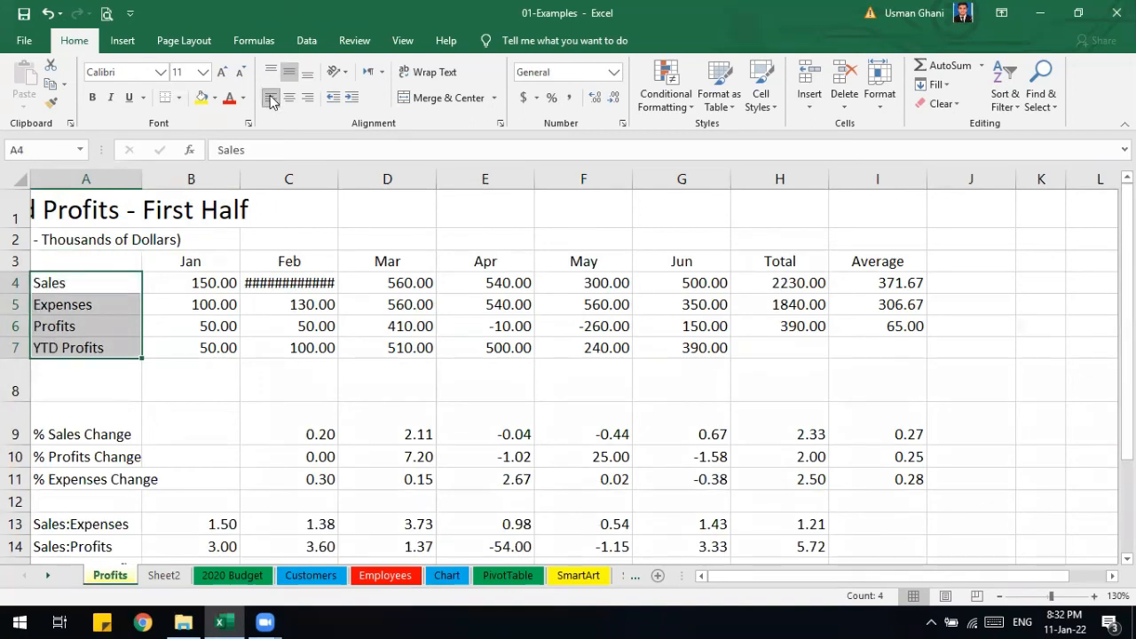
Increase and decrease the indent of the labels in A4:A7 several times, finishing with a one-level indent.
left_click(351, 97)
left_click(347, 97)
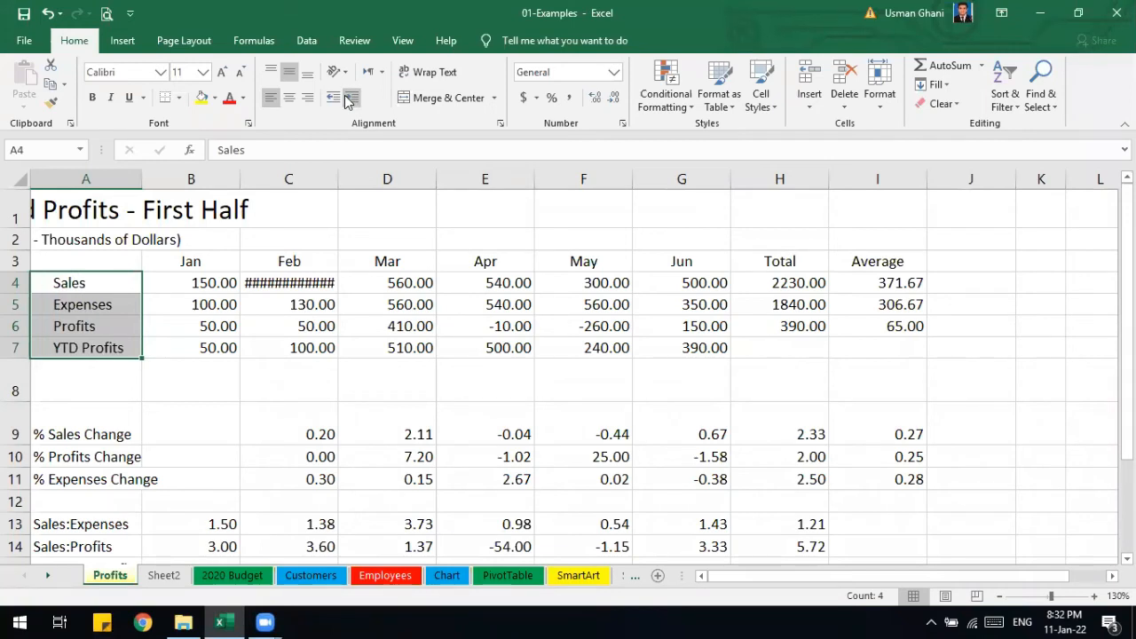
left_click(334, 98)
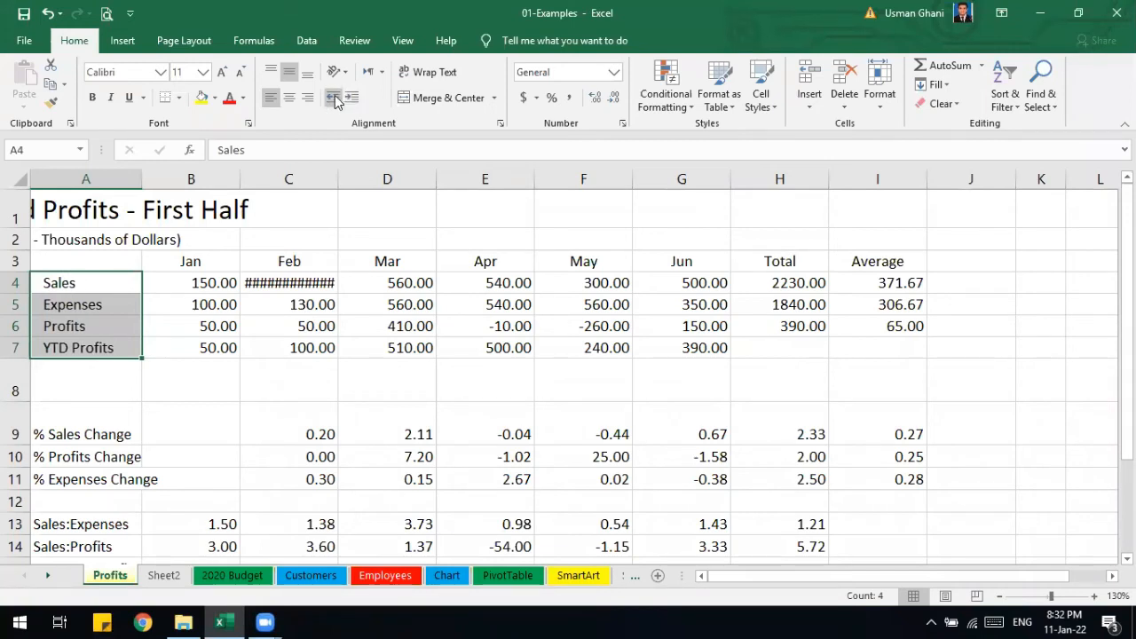
left_click(333, 98)
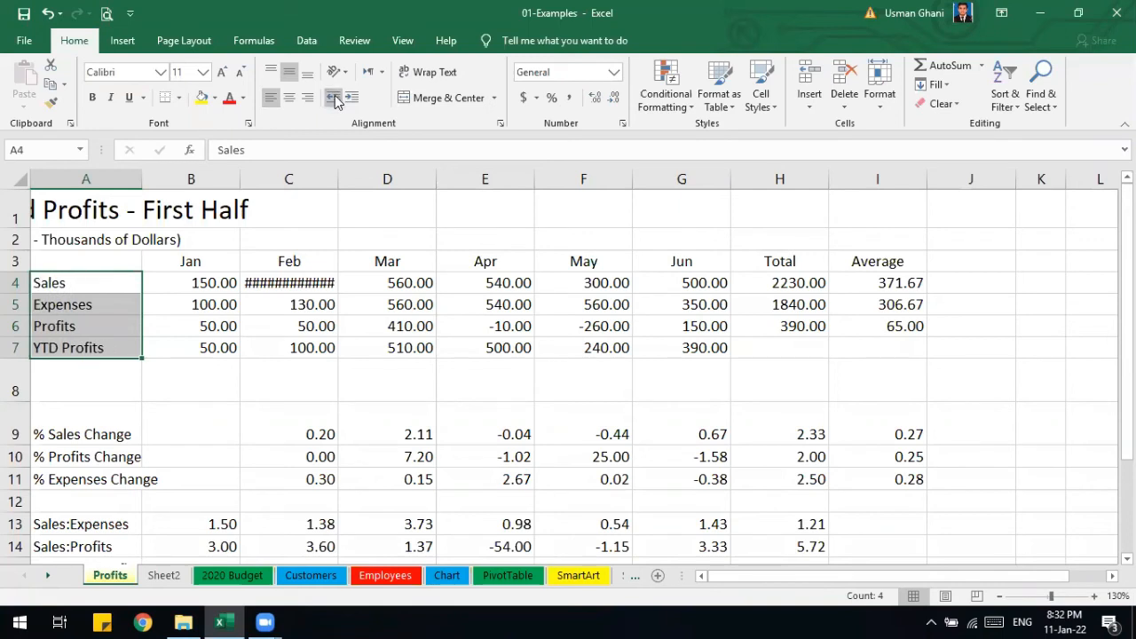
left_click(352, 98)
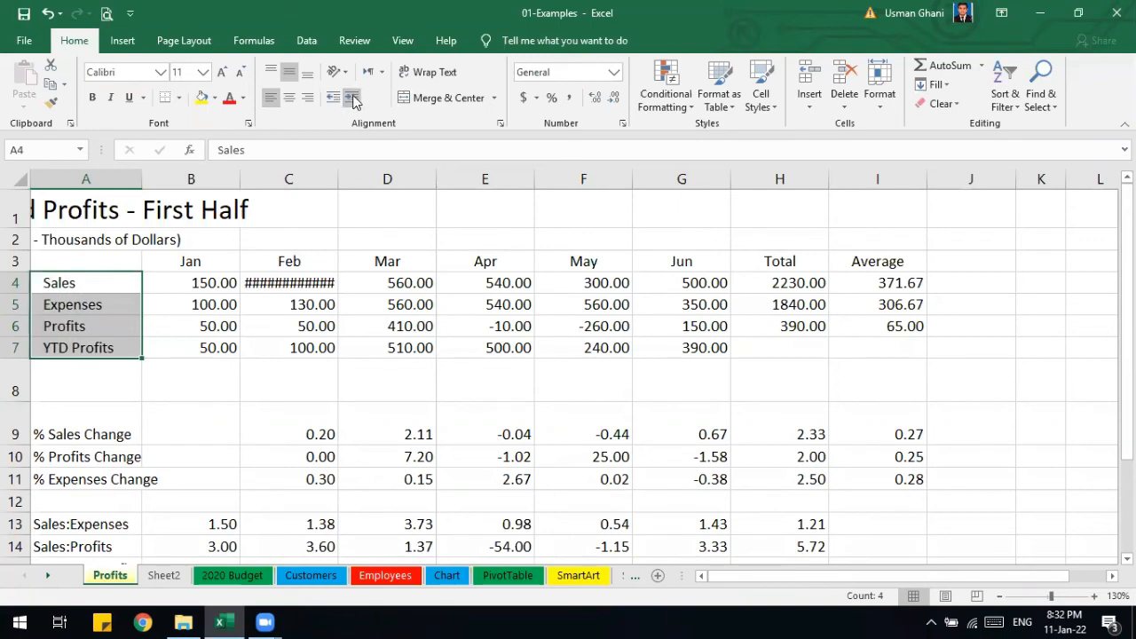
left_click(353, 98)
left_click(352, 98)
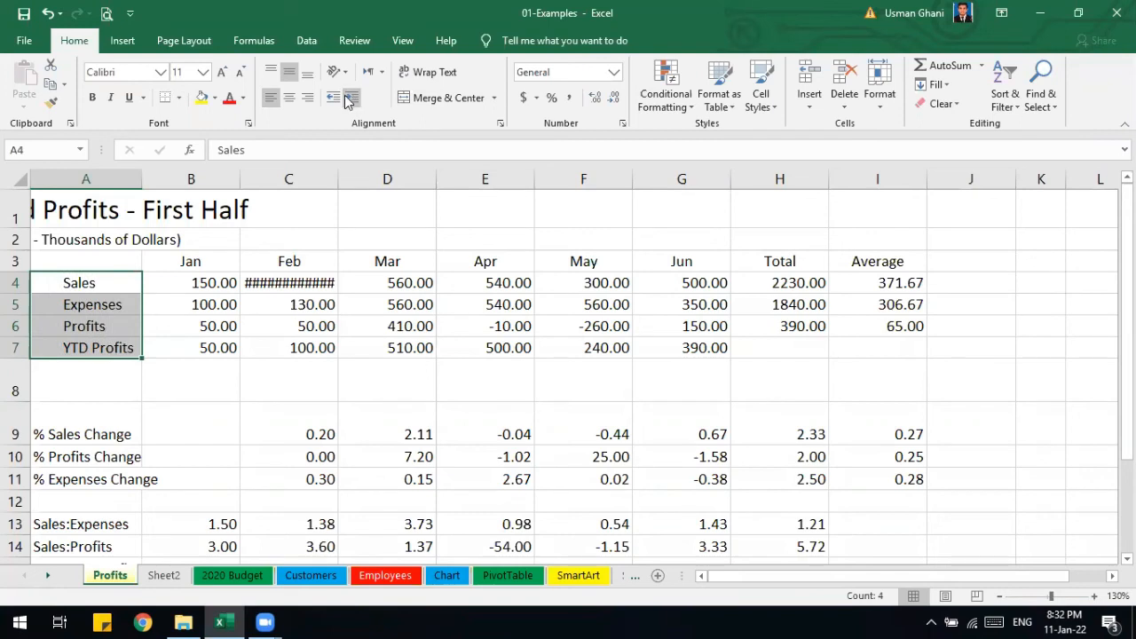
left_click(333, 97)
left_click(334, 98)
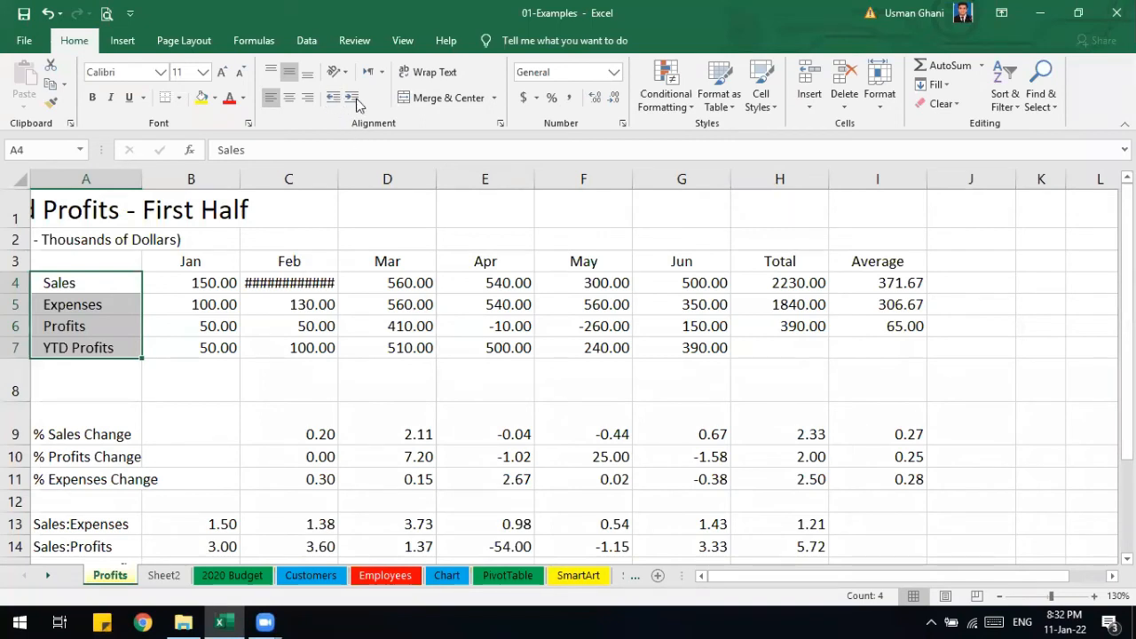
Change the label in A4 to "Sales and Profits - First Half" and wrap its text.
left_click(98, 282)
double_click(98, 283)
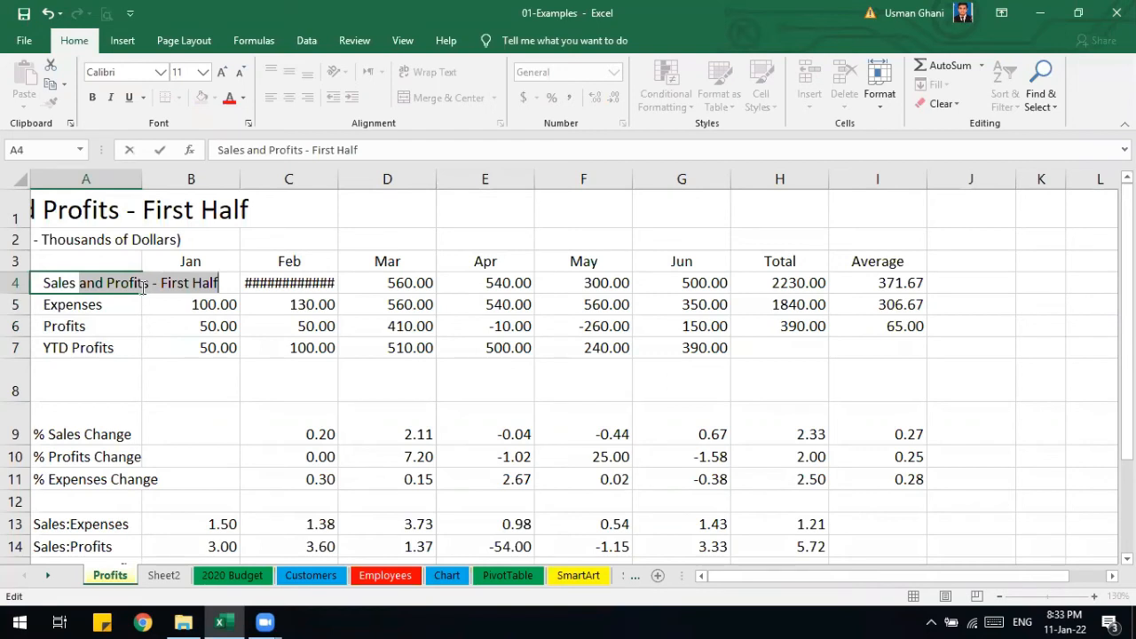
key("Return")
left_click(117, 284)
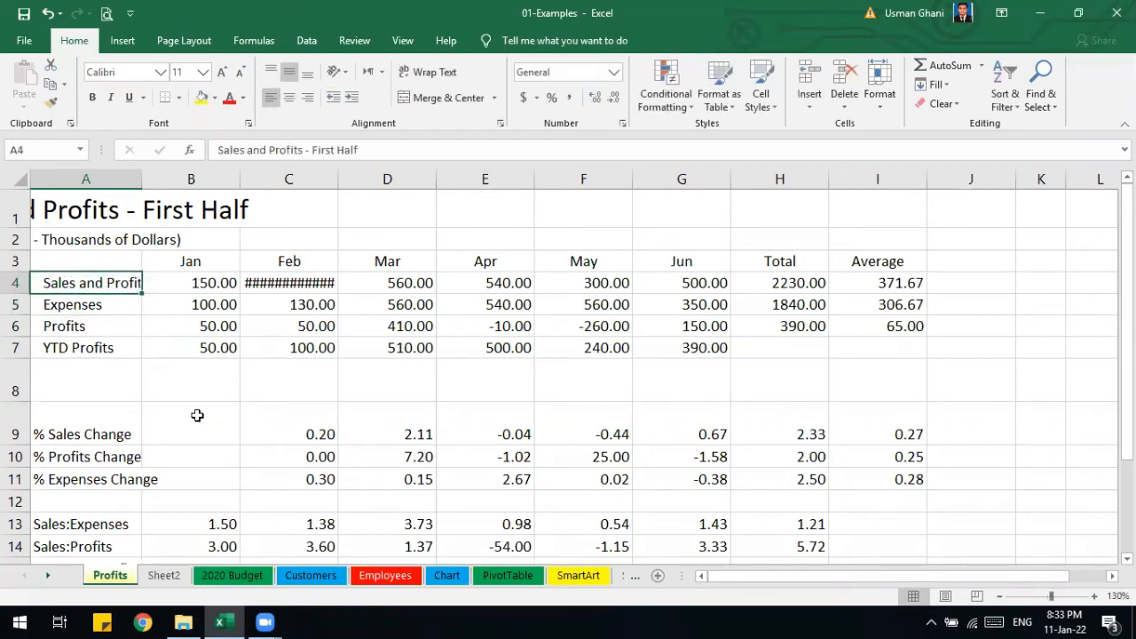
left_click(435, 78)
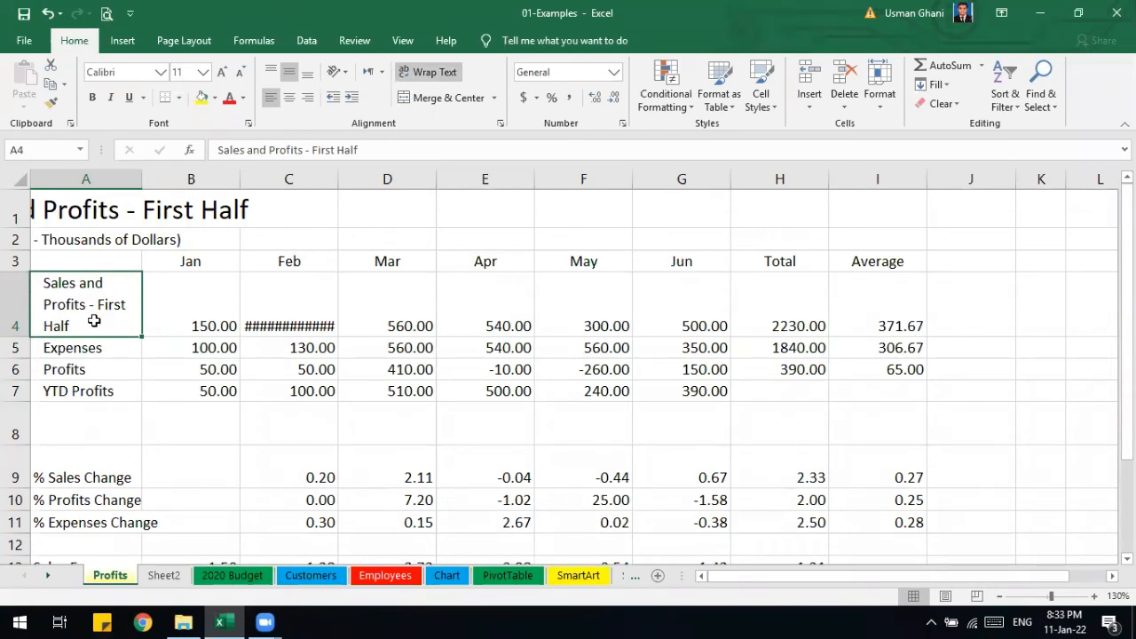
Undo the text wrapping in A4 and shorten its label to "Sales".
key("ctrl+z")
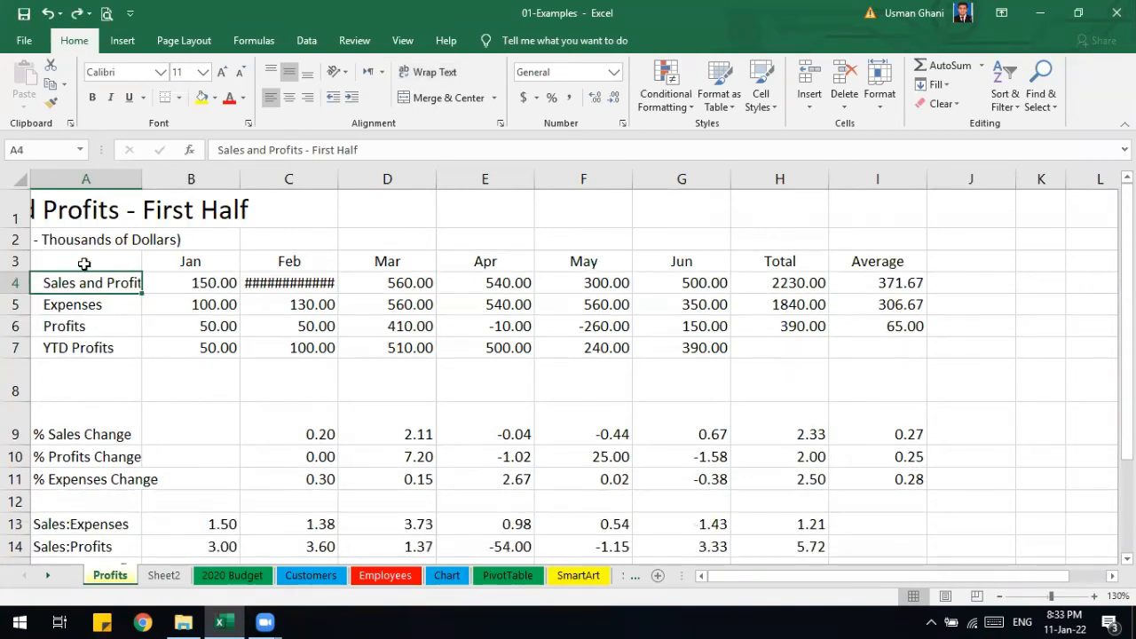
left_click_drag(250, 151, 386, 167)
key("Delete")
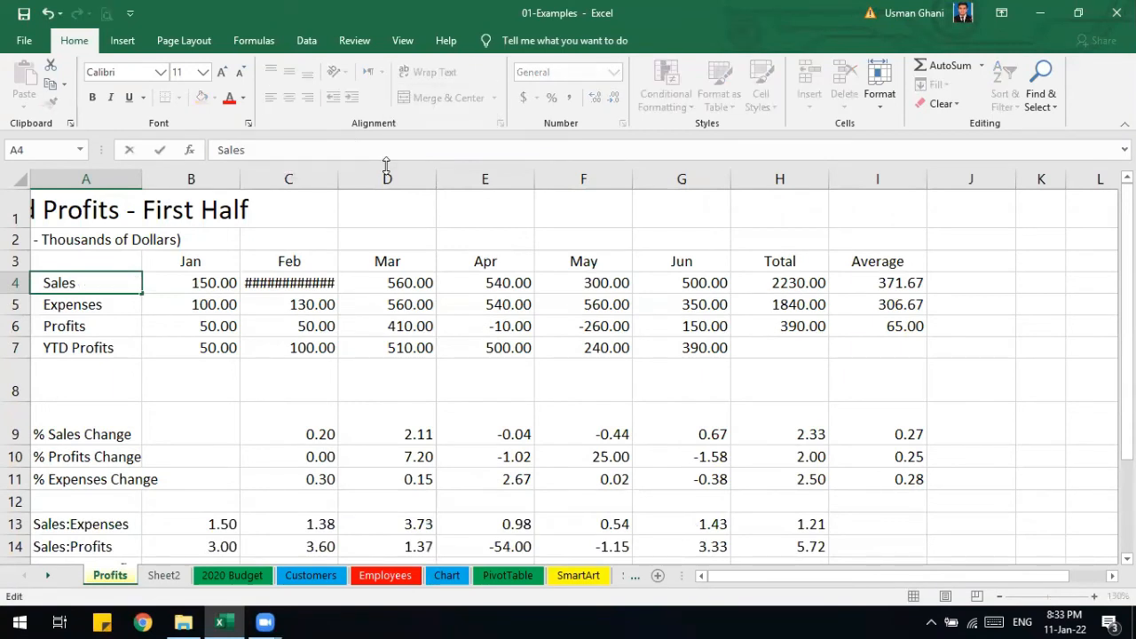
key("Escape")
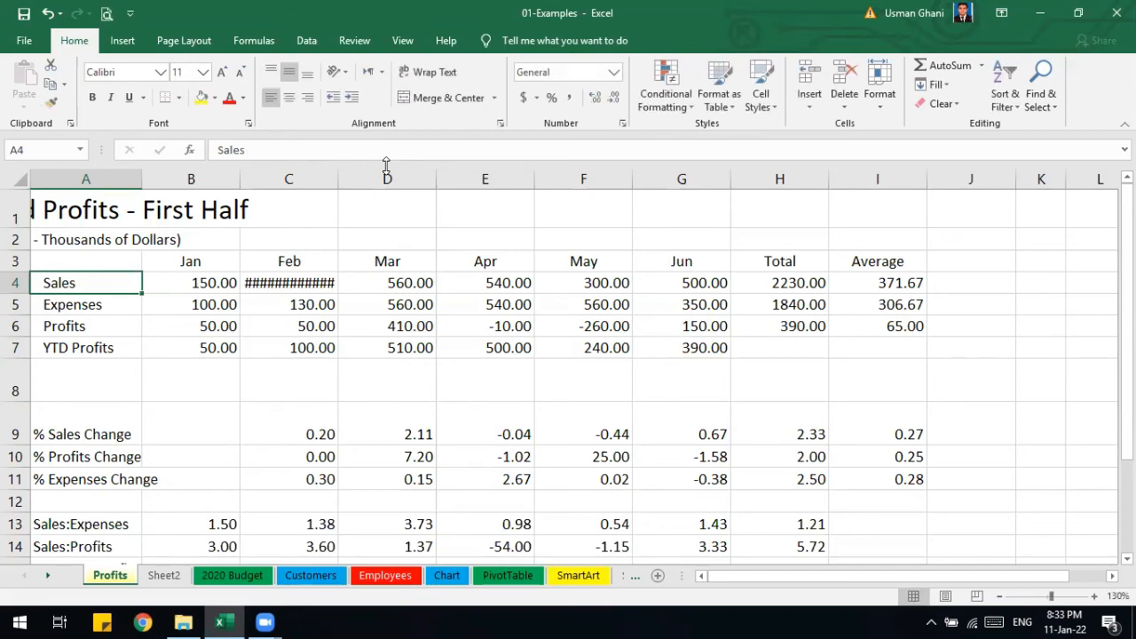
Expand the formula bar to add "and" on a second line below "Sales" in A4, and widen column A.
left_click(1125, 149)
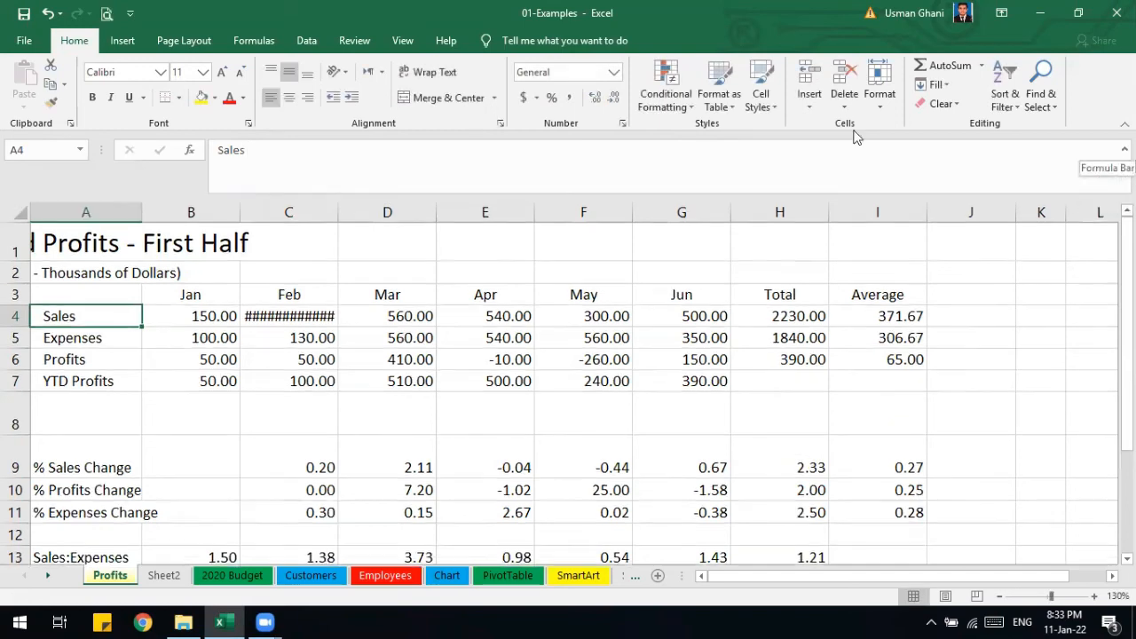
left_click(389, 149)
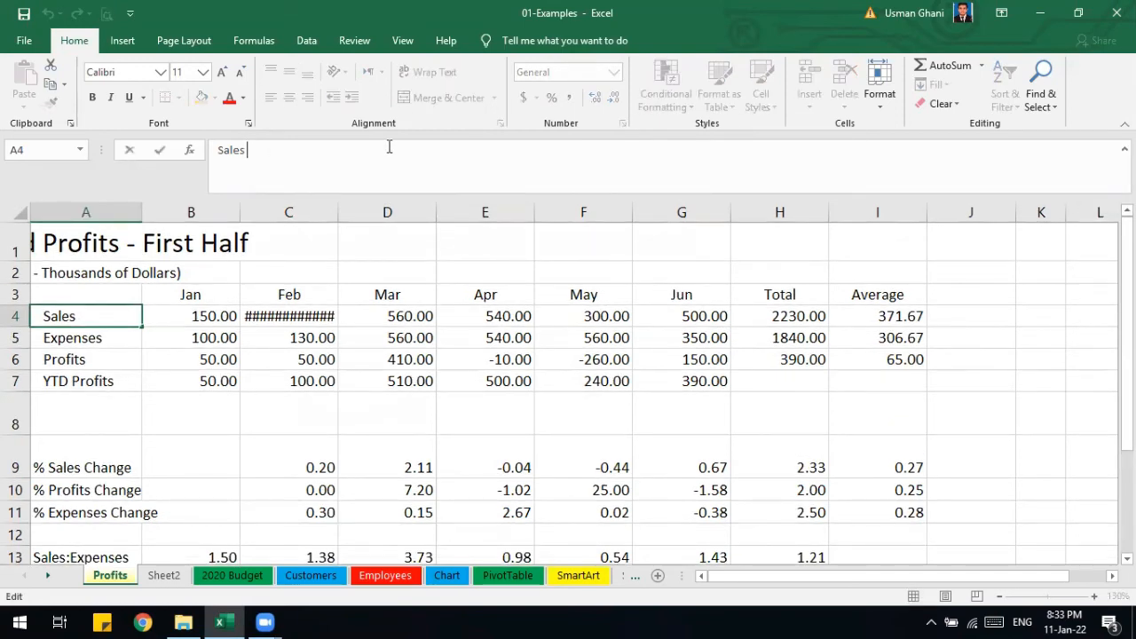
key("alt+Return")
type("and")
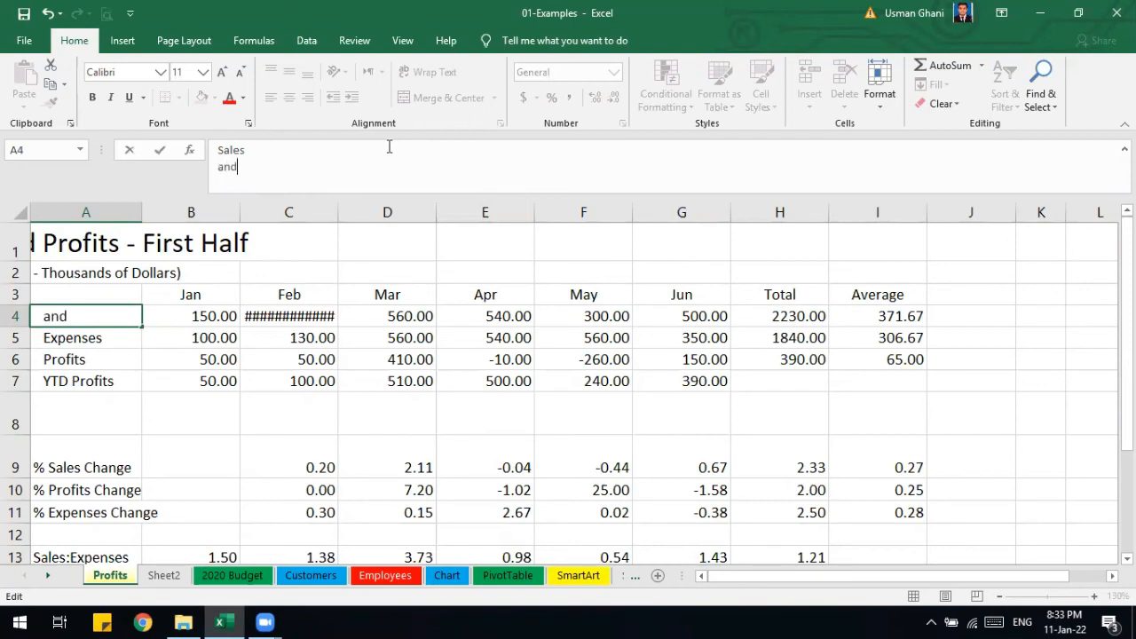
key("Return")
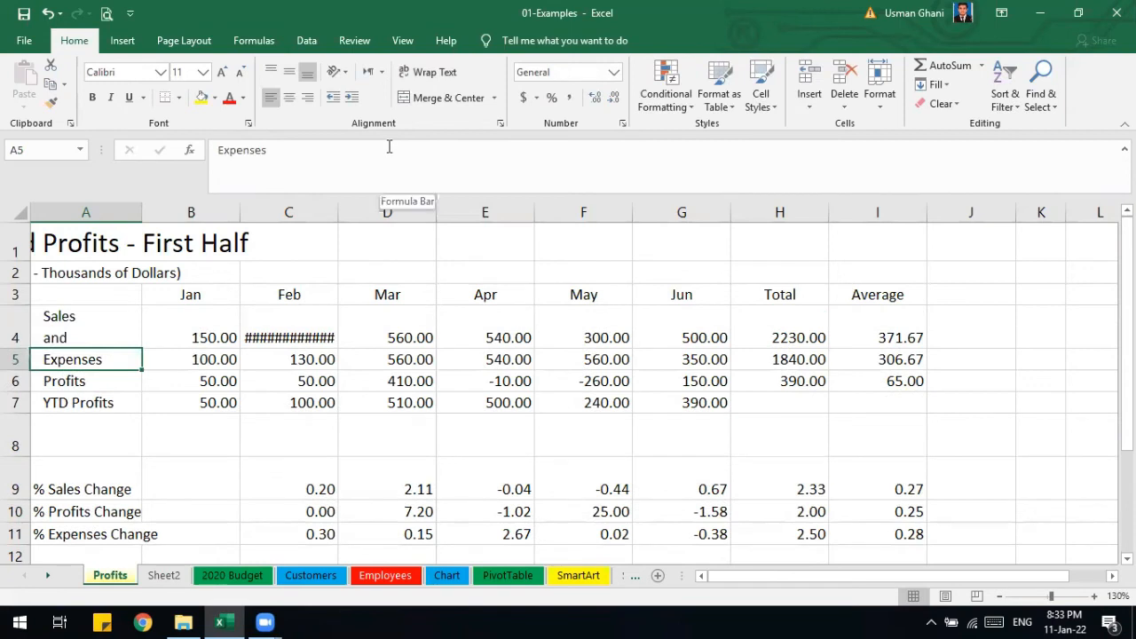
left_click(100, 314)
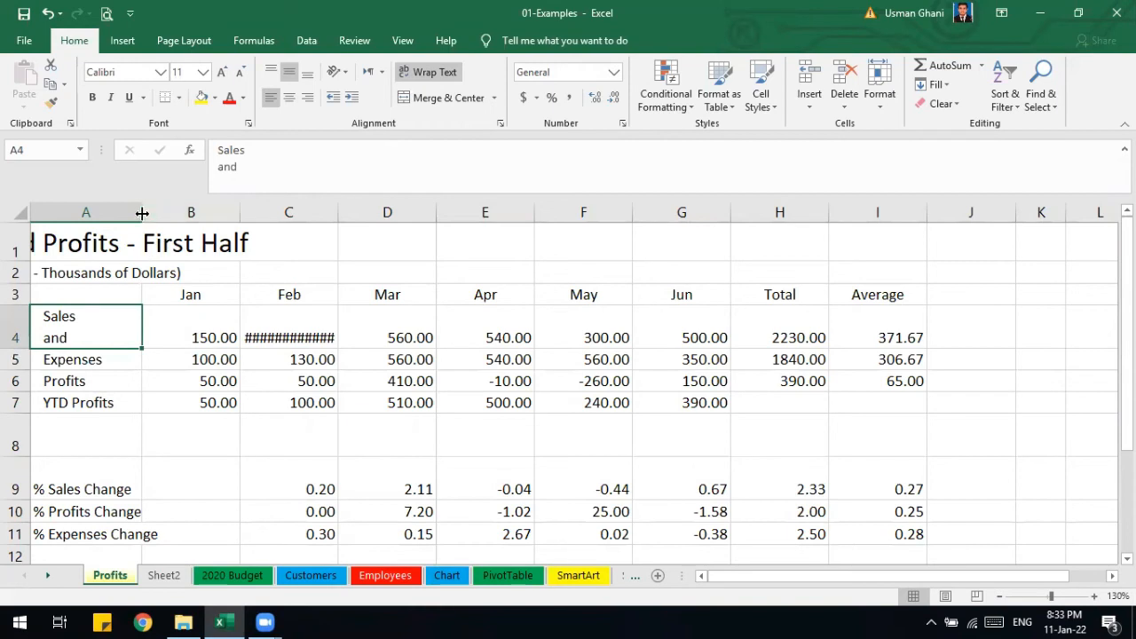
left_click_drag(142, 213, 285, 213)
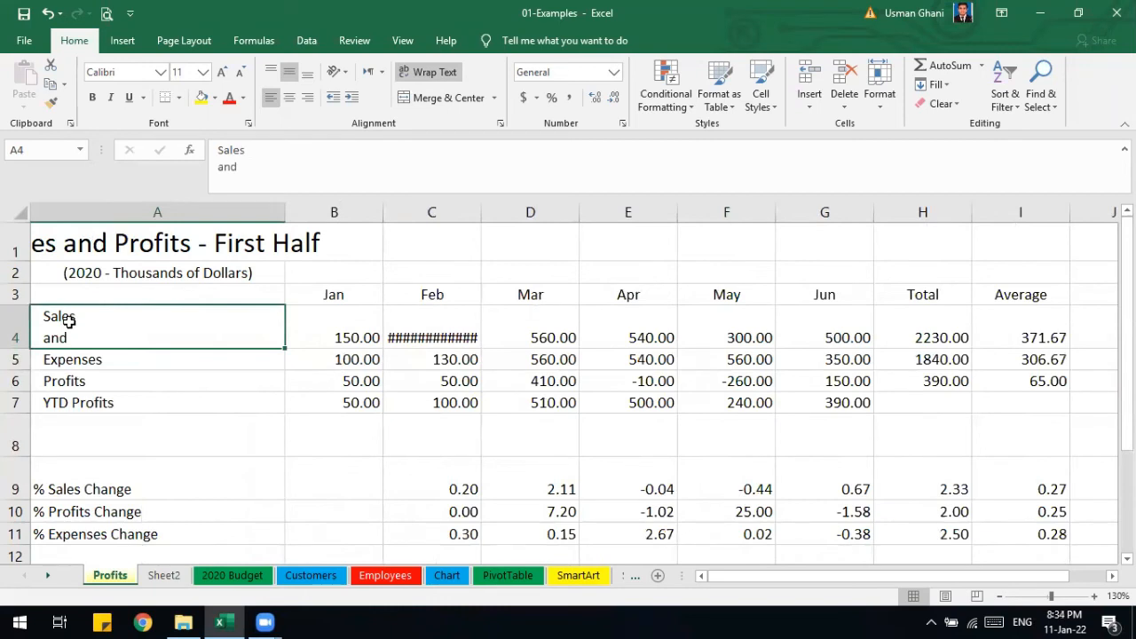
Undo the column A widening and the second line in A4, and change its label to "Sales and Profits - First Half".
key("ctrl+z")
key("ctrl+z")
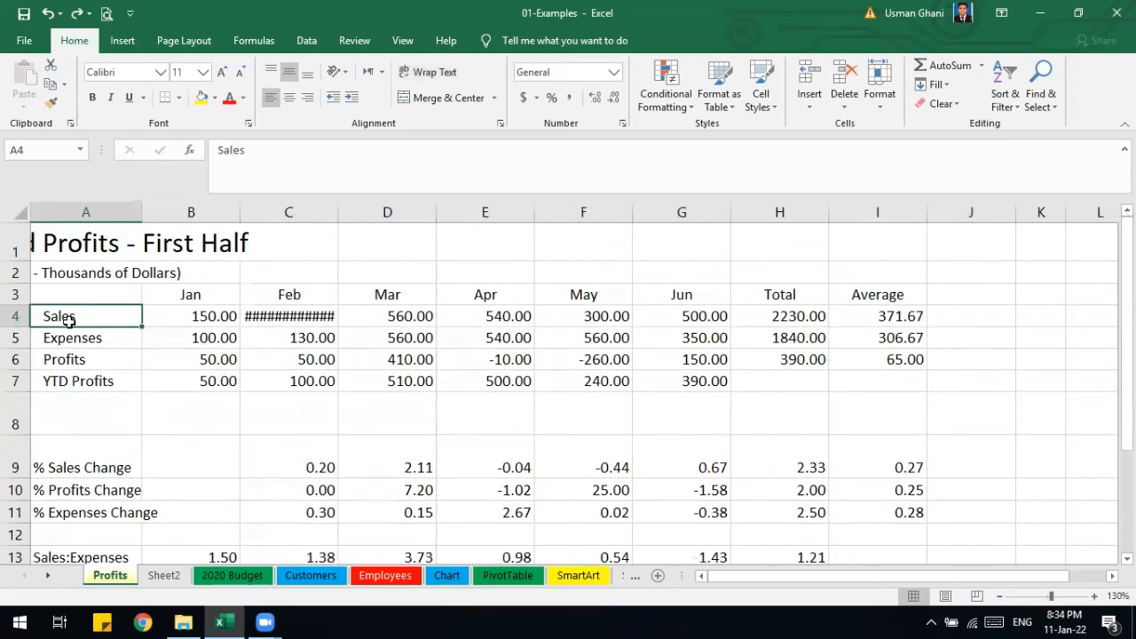
double_click(78, 318)
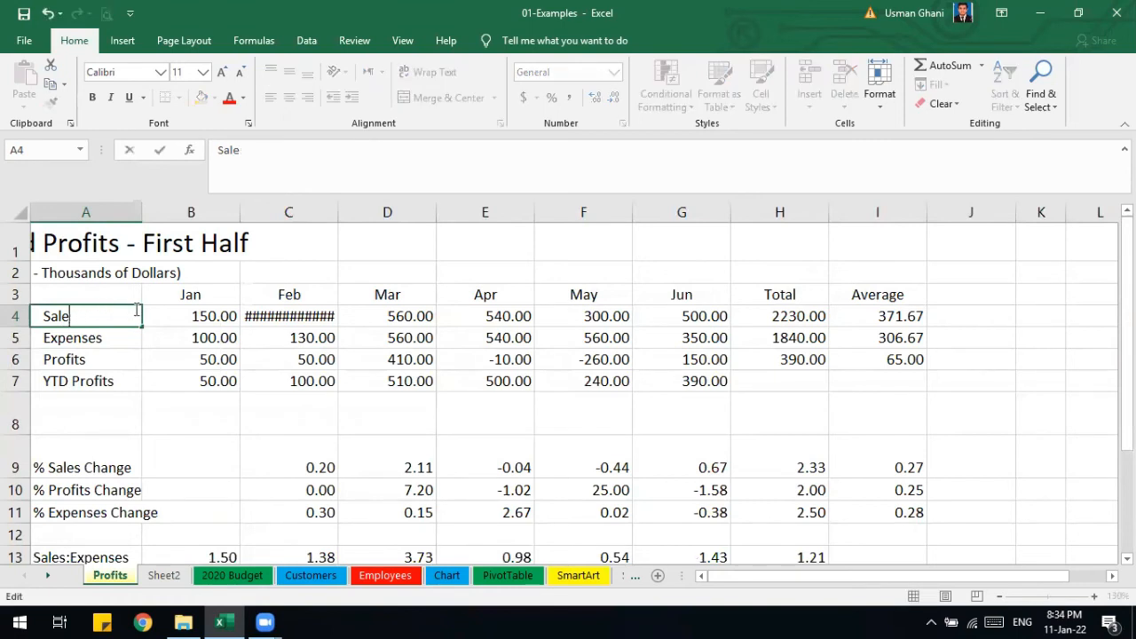
key("BackSpace")
key("BackSpace")
key("BackSpace")
key("BackSpace")
type("s")
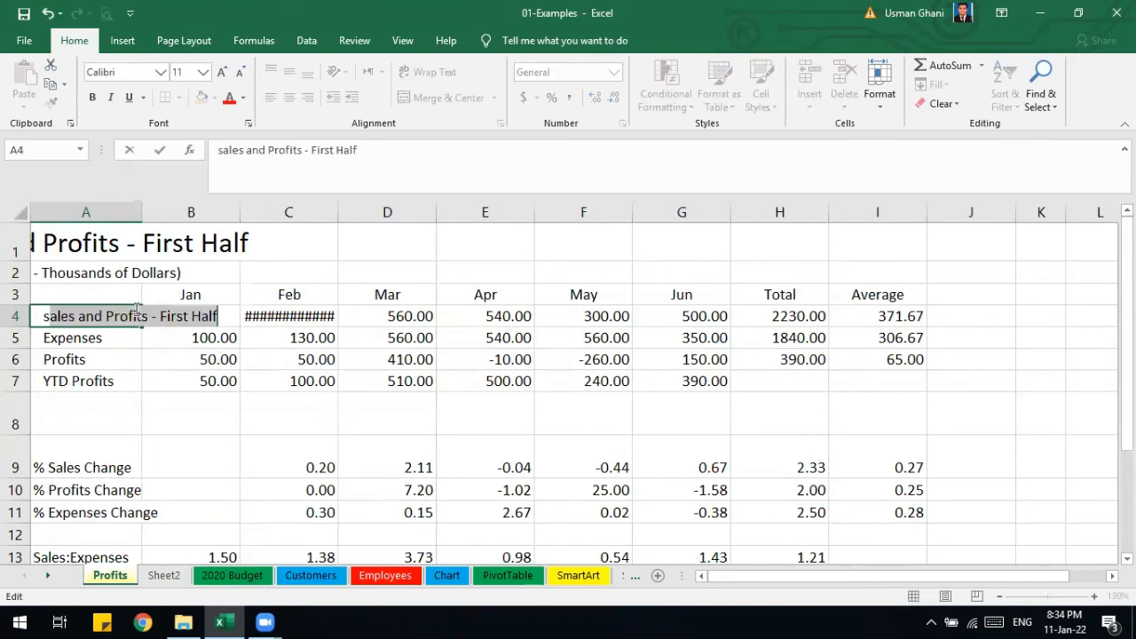
key("Return")
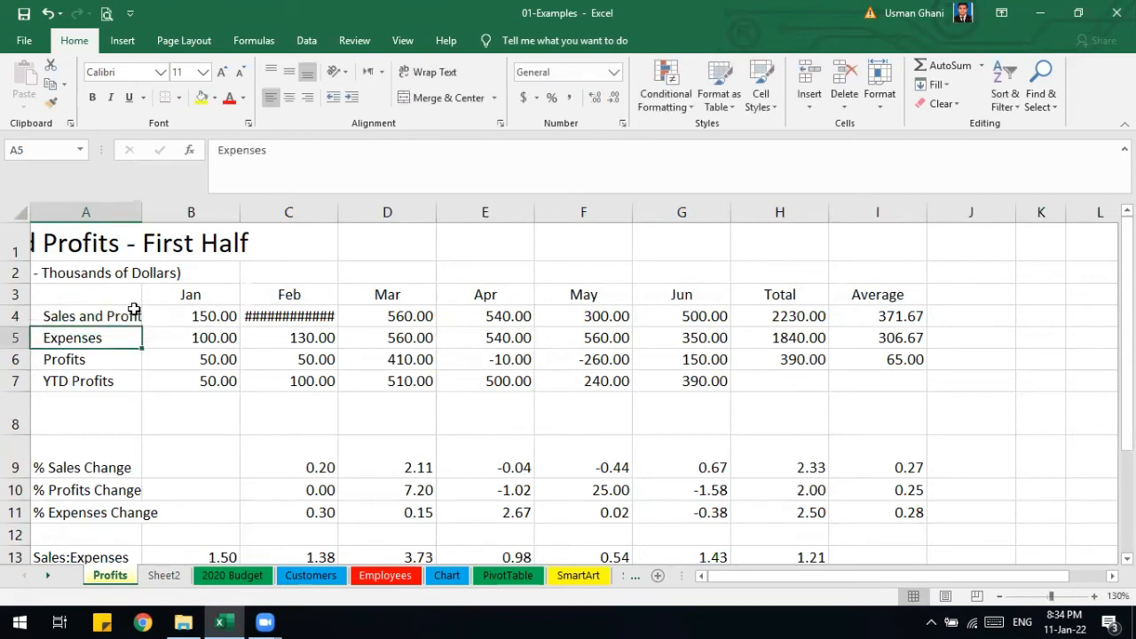
Wrap the text in A4 and resize column A and row 4 to fit the label on one line.
left_click(106, 316)
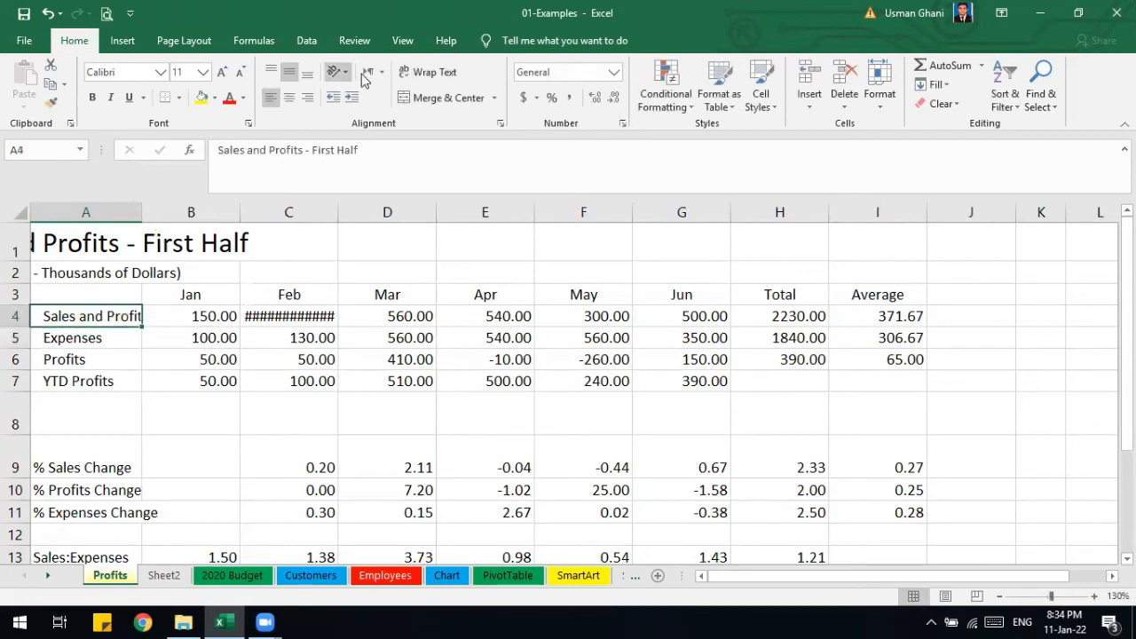
left_click(428, 72)
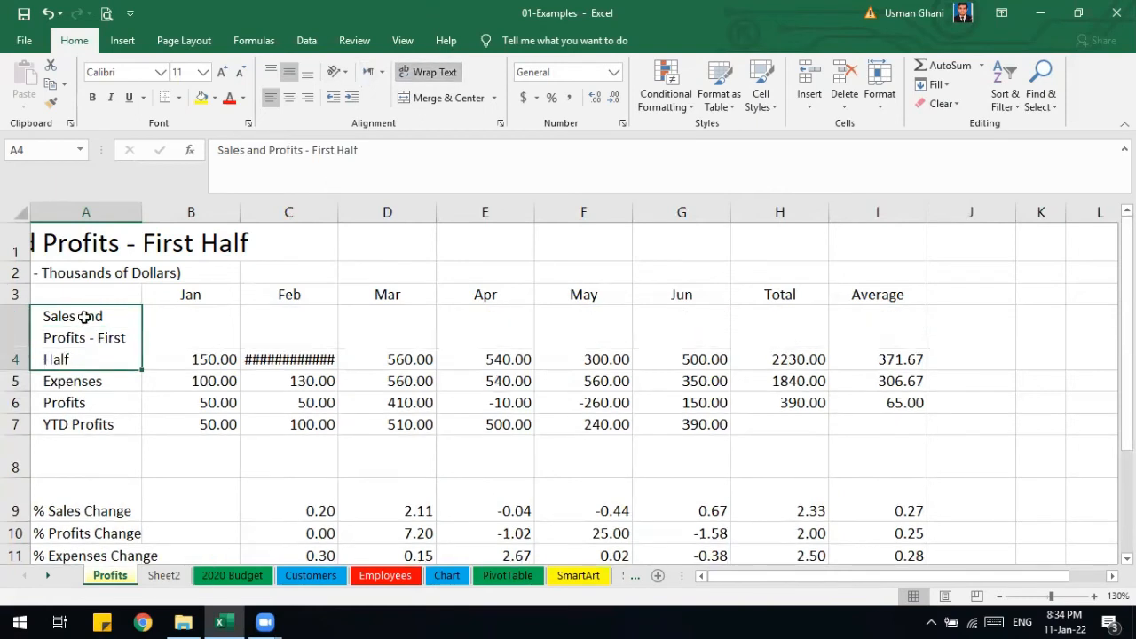
left_click_drag(143, 214, 248, 209)
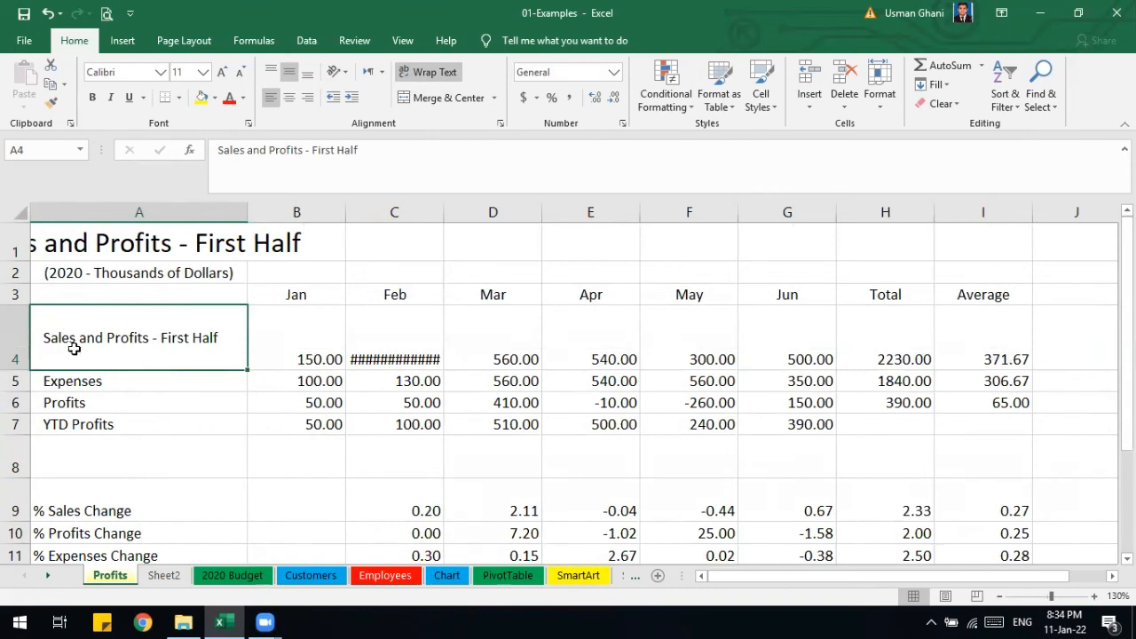
double_click(24, 368)
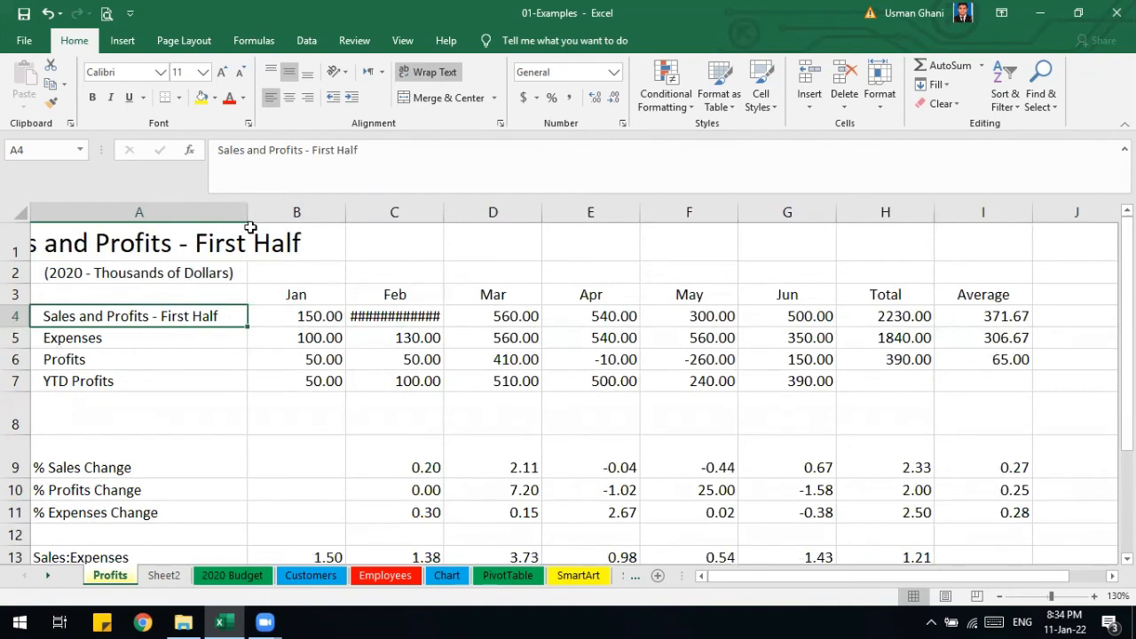
left_click(207, 213)
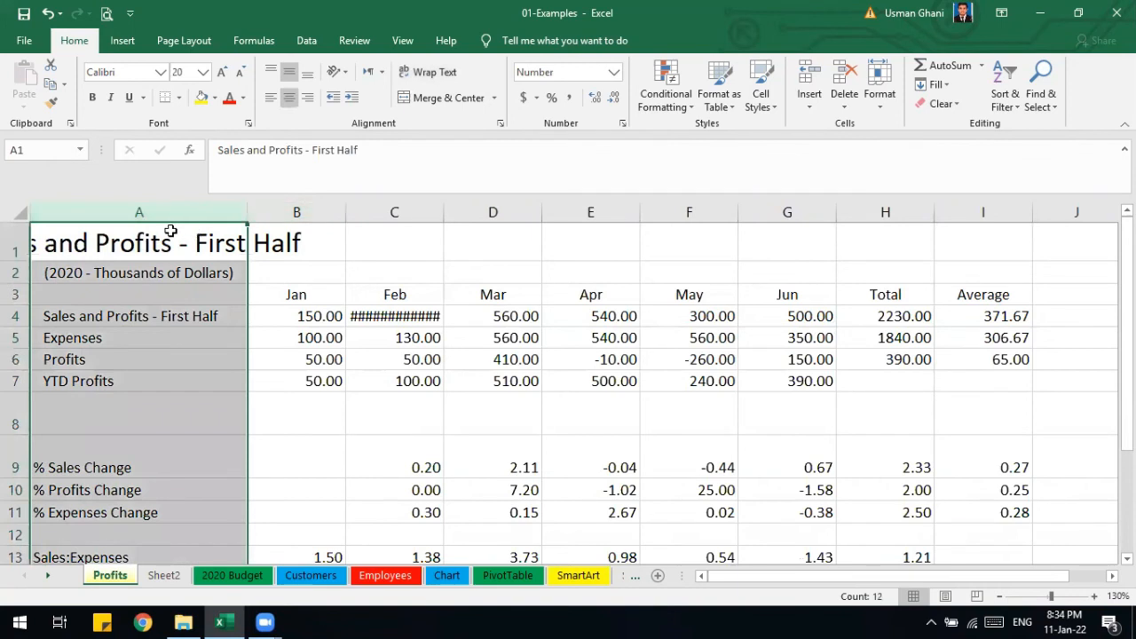
left_click(146, 318)
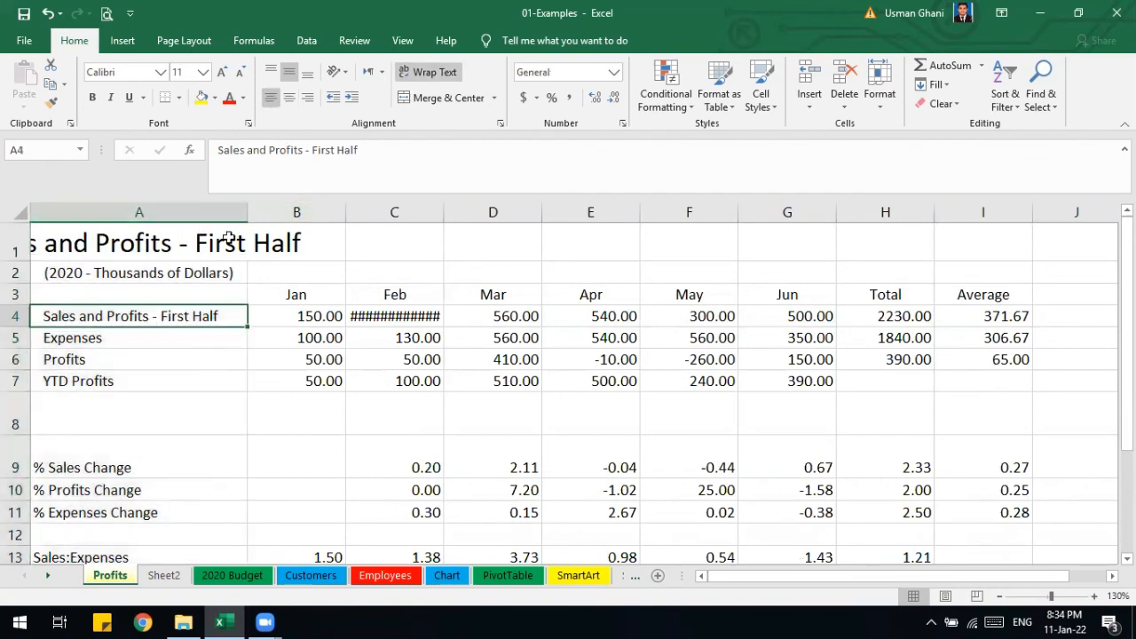
left_click(346, 72)
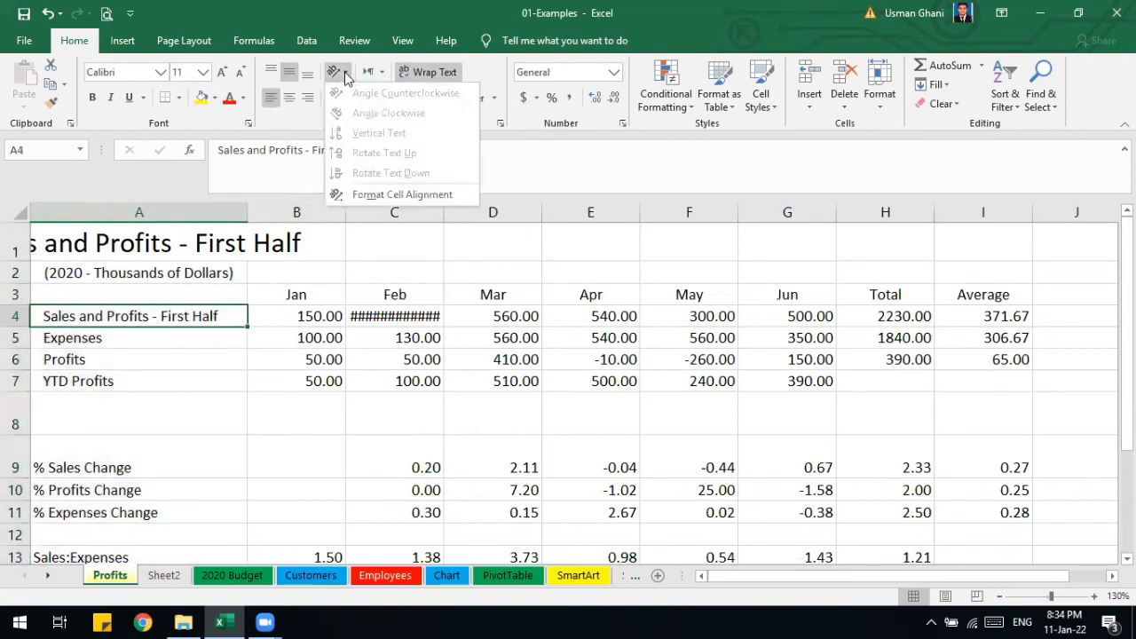
left_click(115, 353)
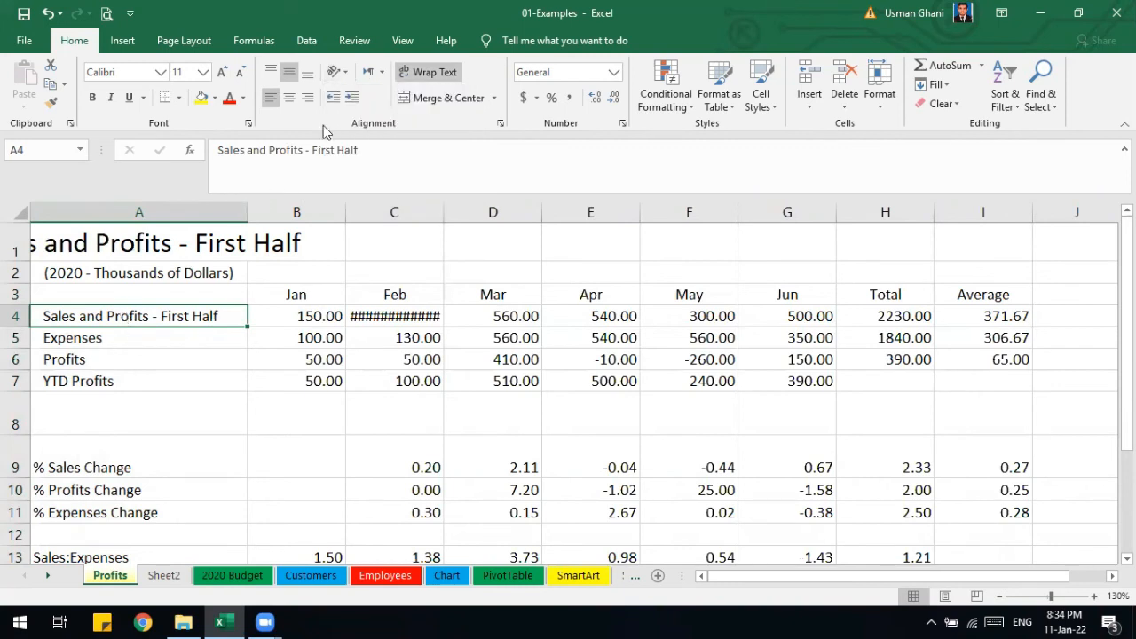
left_click(346, 74)
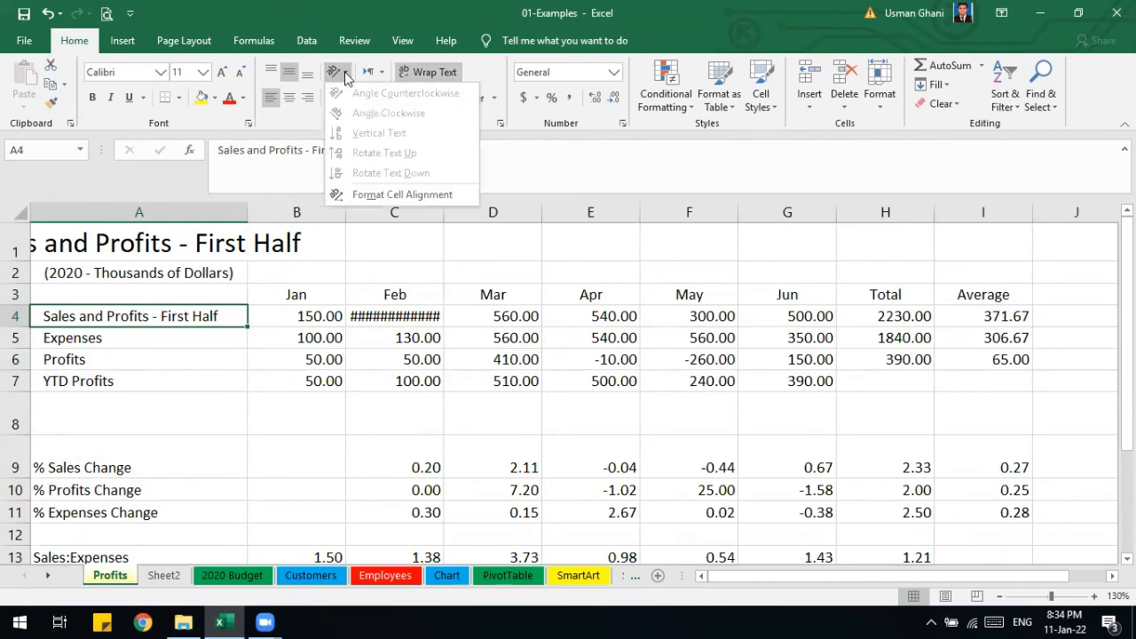
left_click(400, 274)
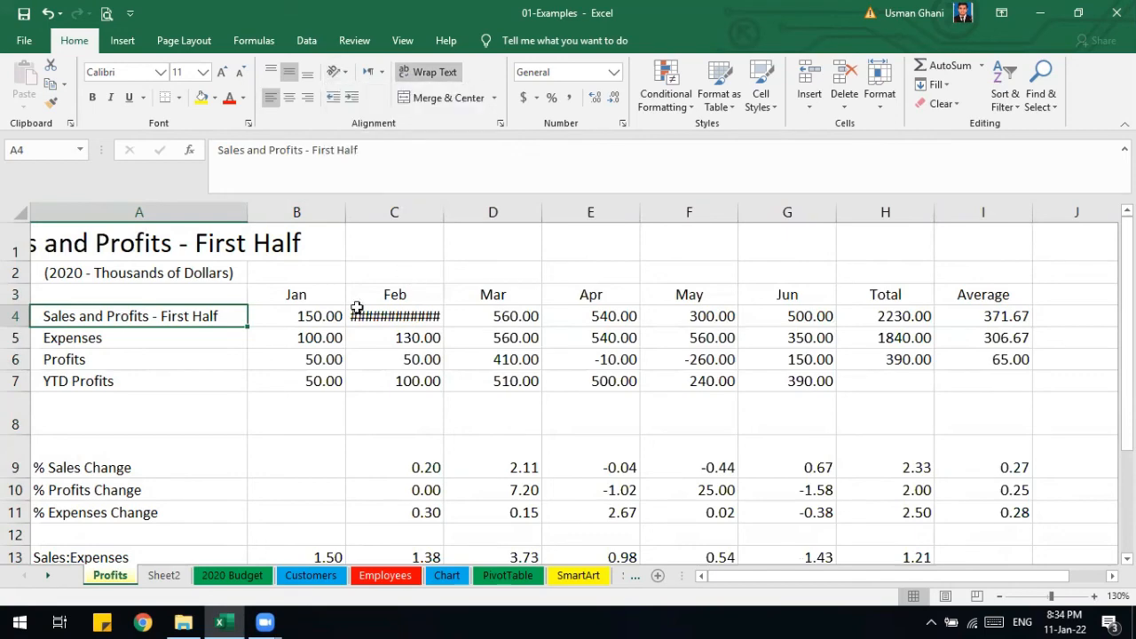
Open Windows Magnifier to examine the alignment options enlarged, and close it.
left_click(7, 620)
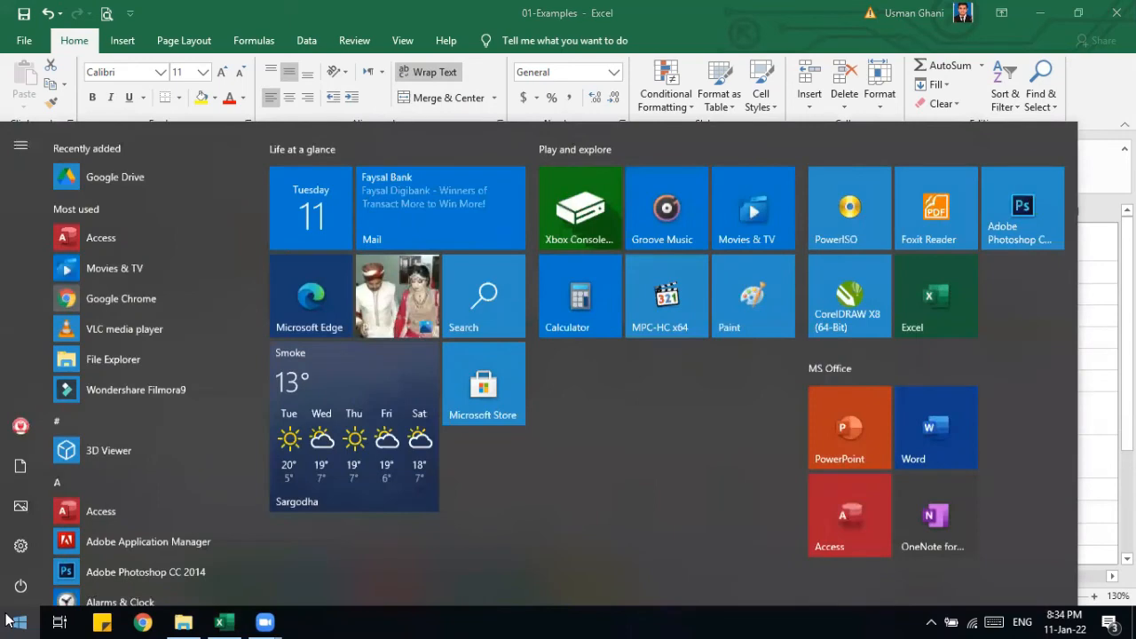
type("mag")
left_click(135, 222)
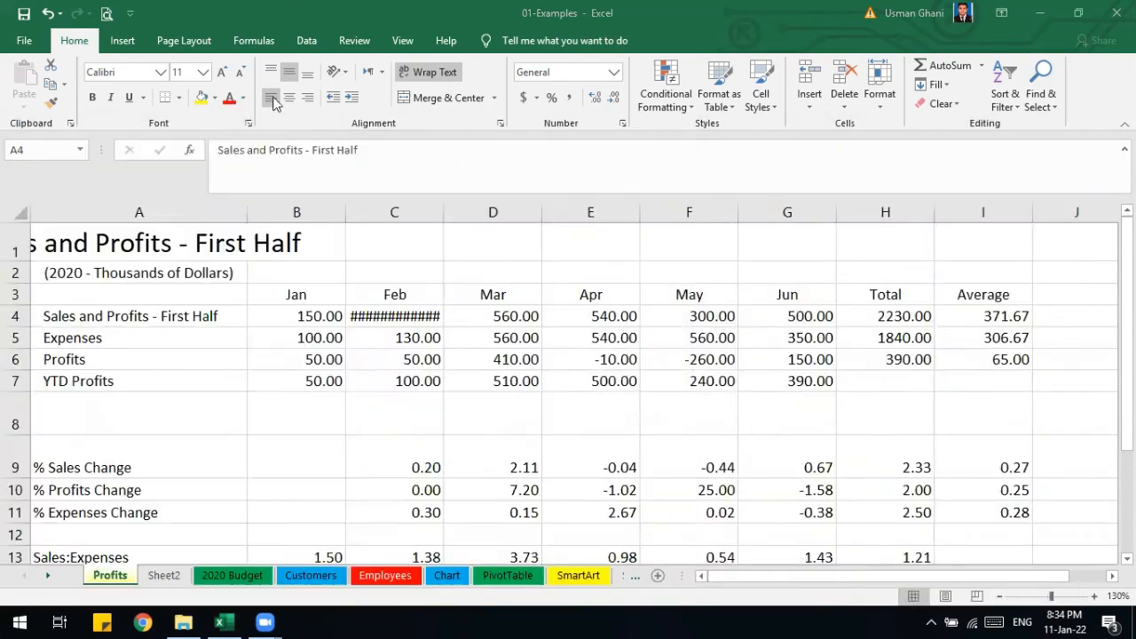
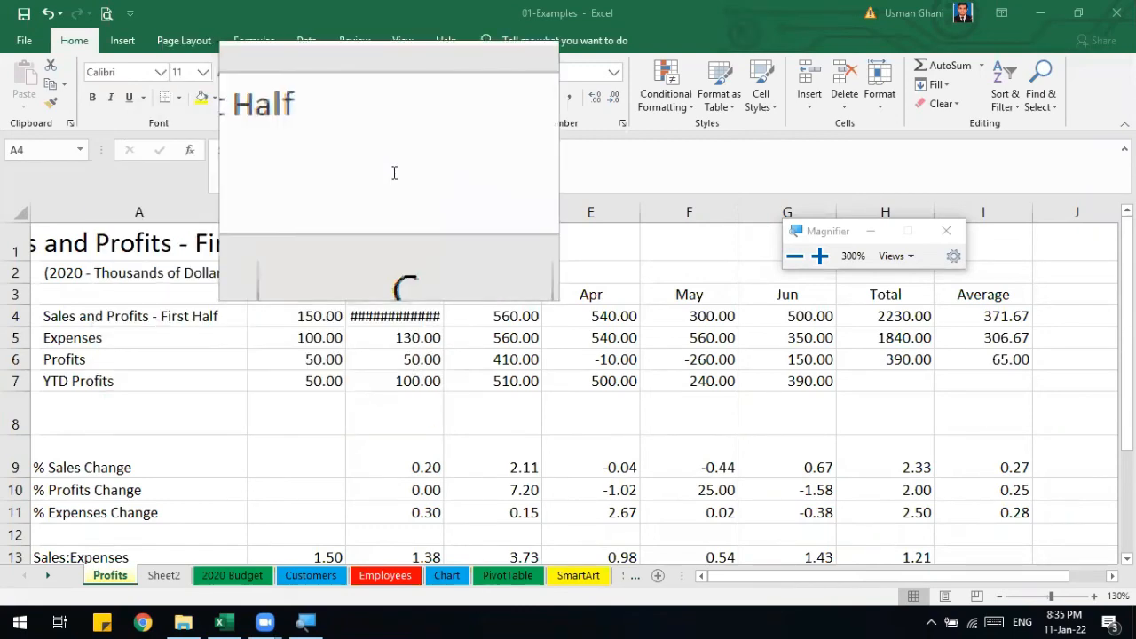
left_click(946, 230)
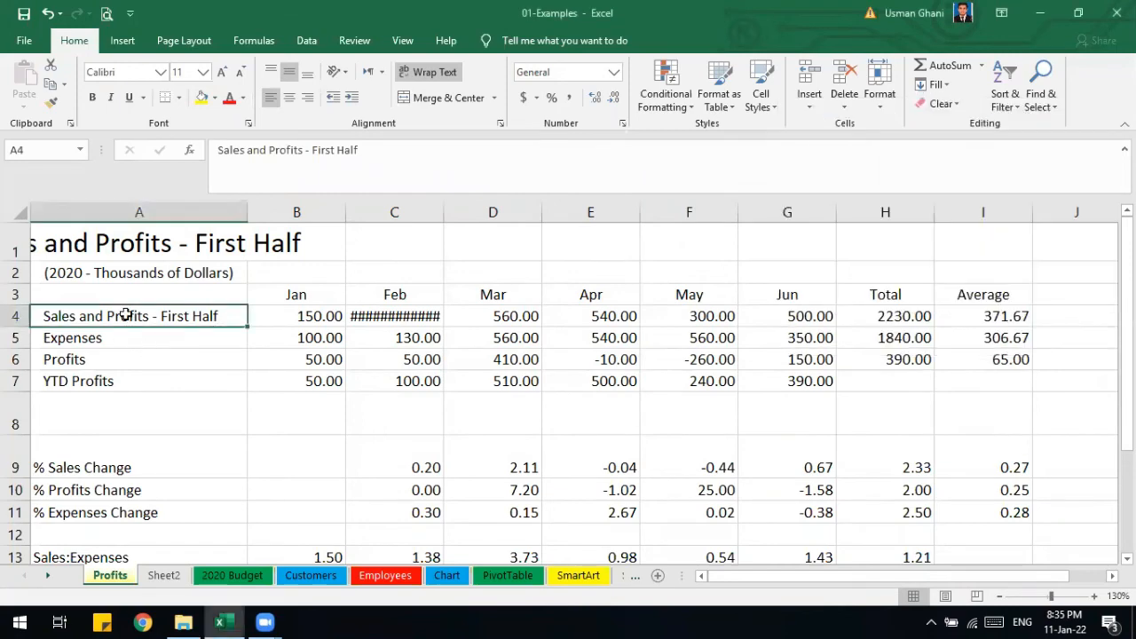
Set the Expenses label in A5 to vertical text and narrow column A to fit it.
left_click_drag(247, 213, 116, 225)
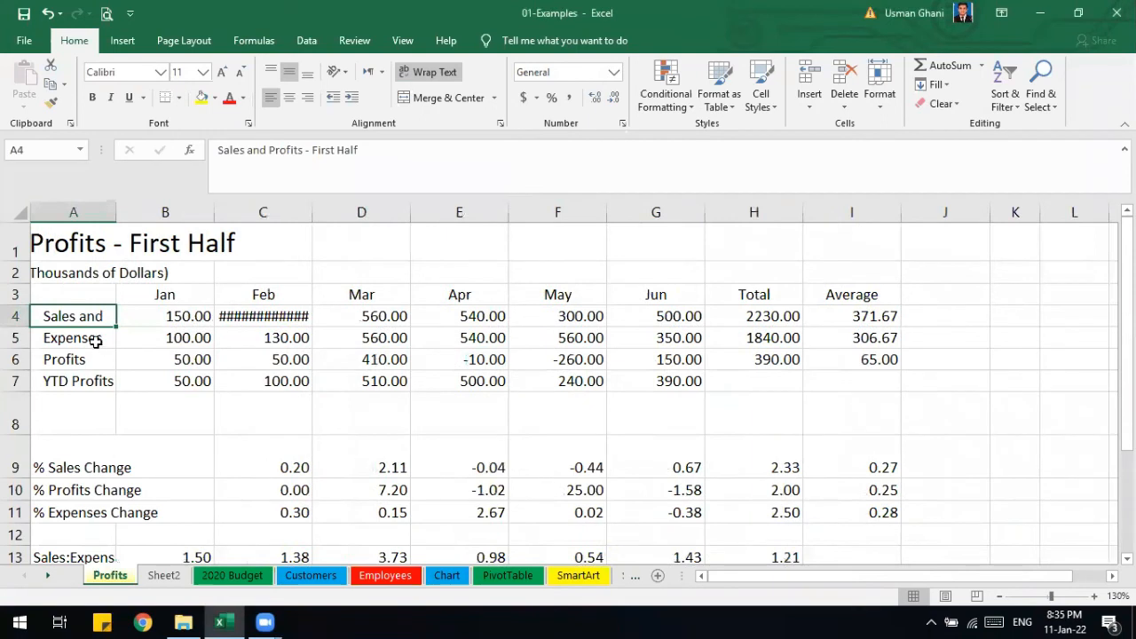
key("Down")
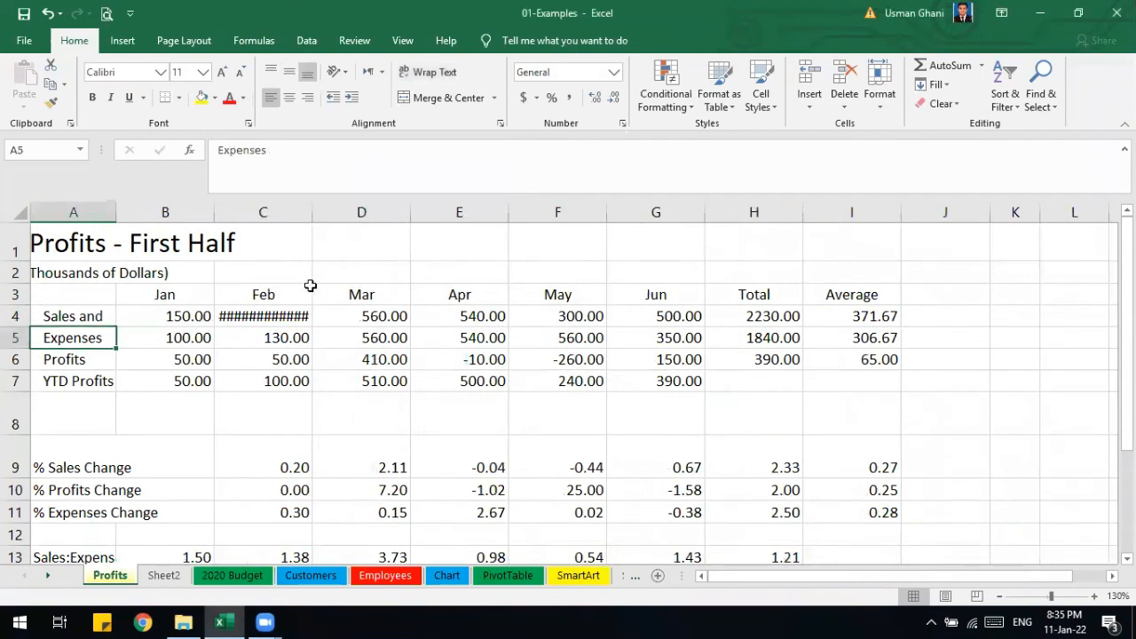
left_click(341, 72)
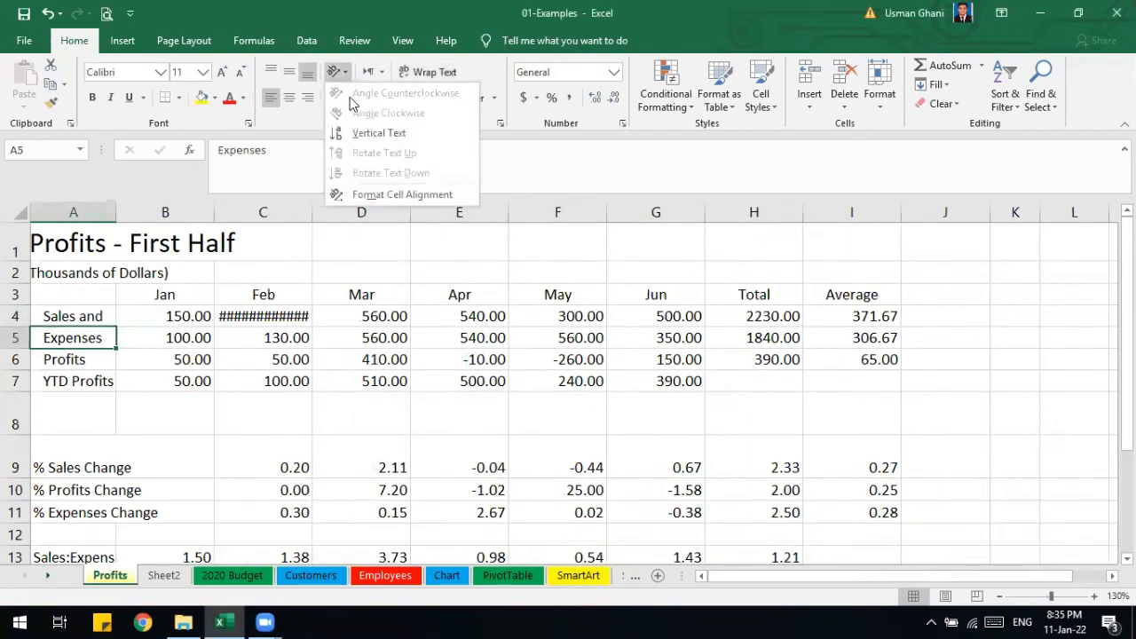
left_click(367, 133)
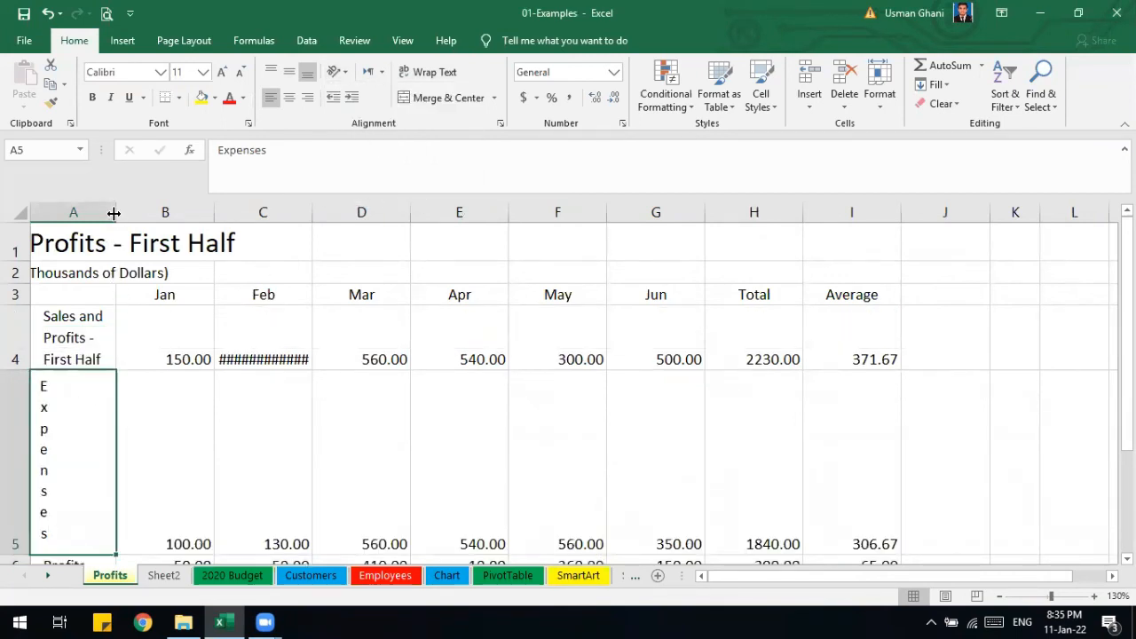
left_click_drag(114, 214, 78, 214)
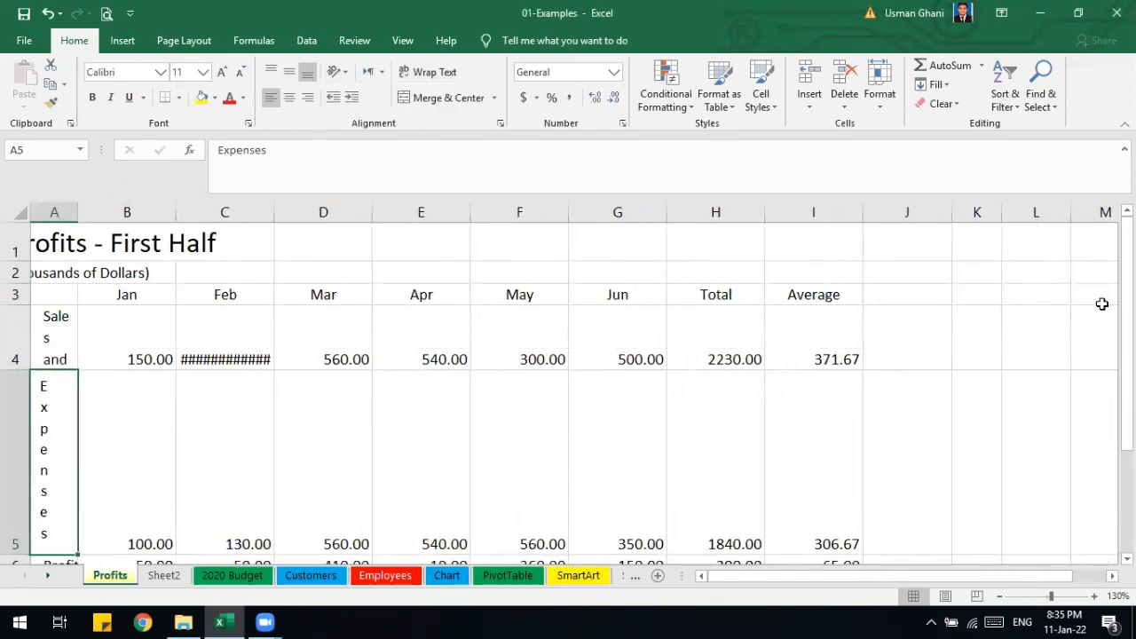
Set the text orientation of the Expenses label in A5 to 45 degrees through the cell alignment settings.
left_click_drag(1126, 293, 1126, 313)
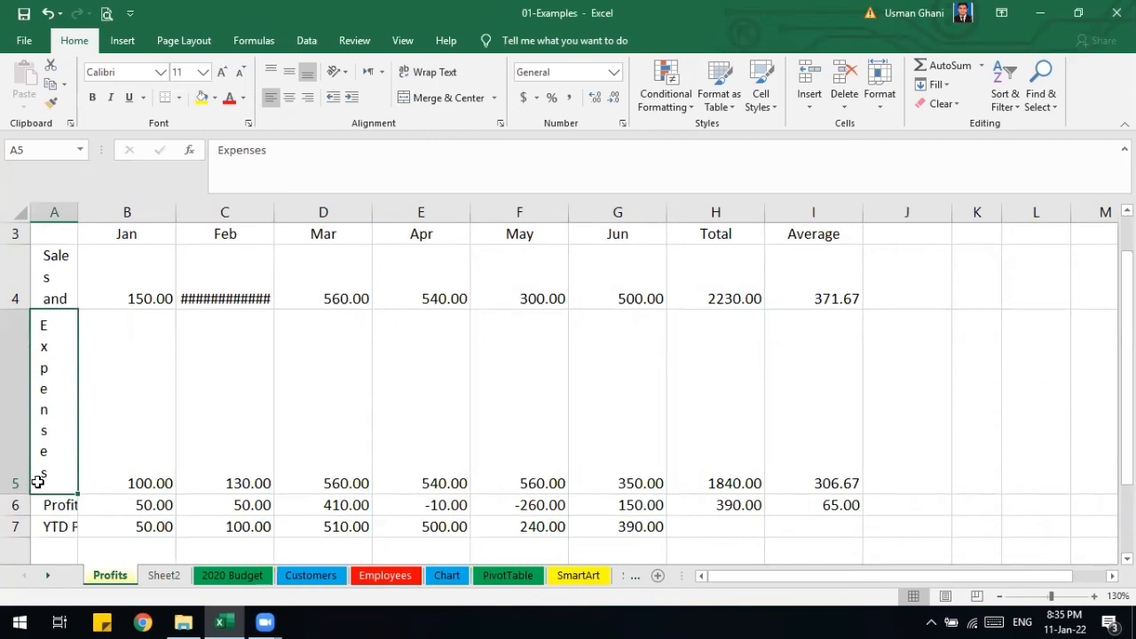
left_click(338, 71)
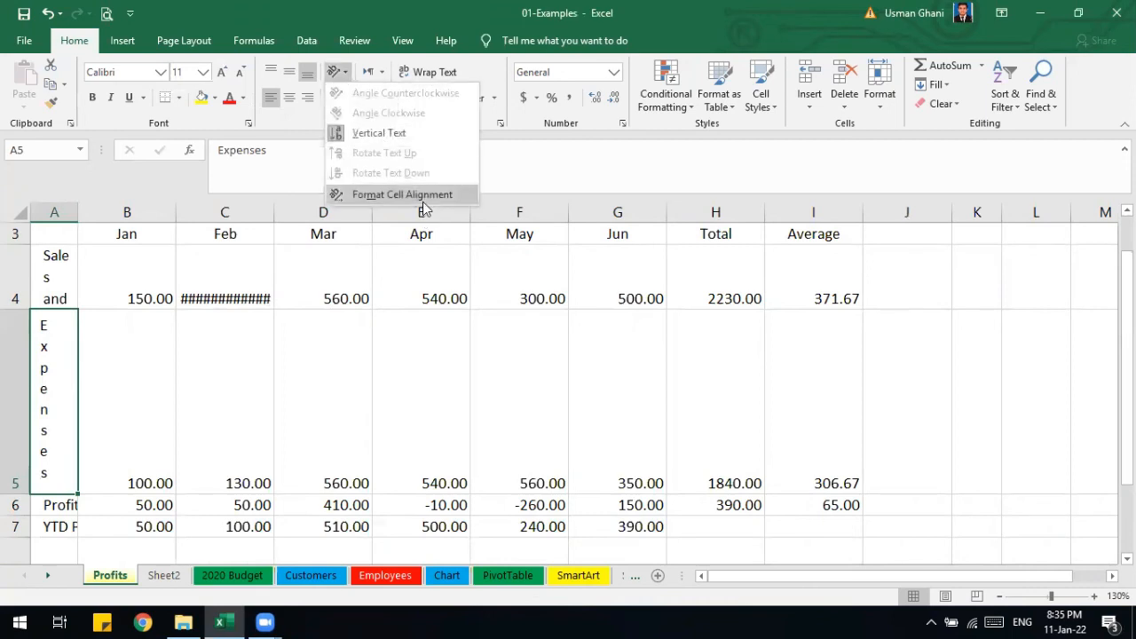
left_click(422, 197)
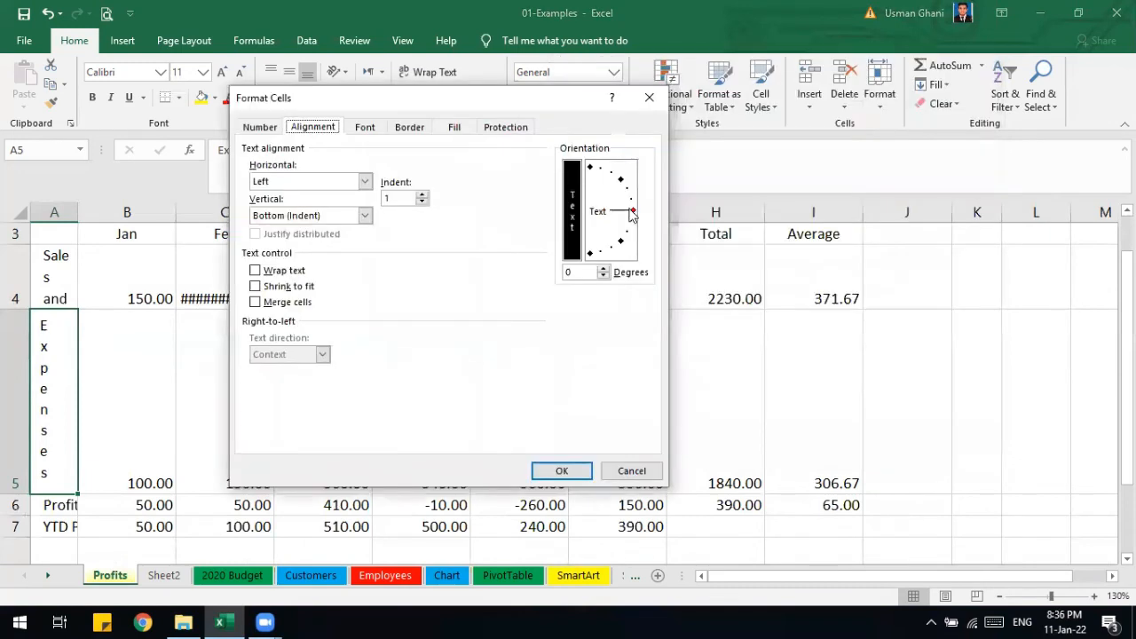
left_click_drag(633, 213, 624, 186)
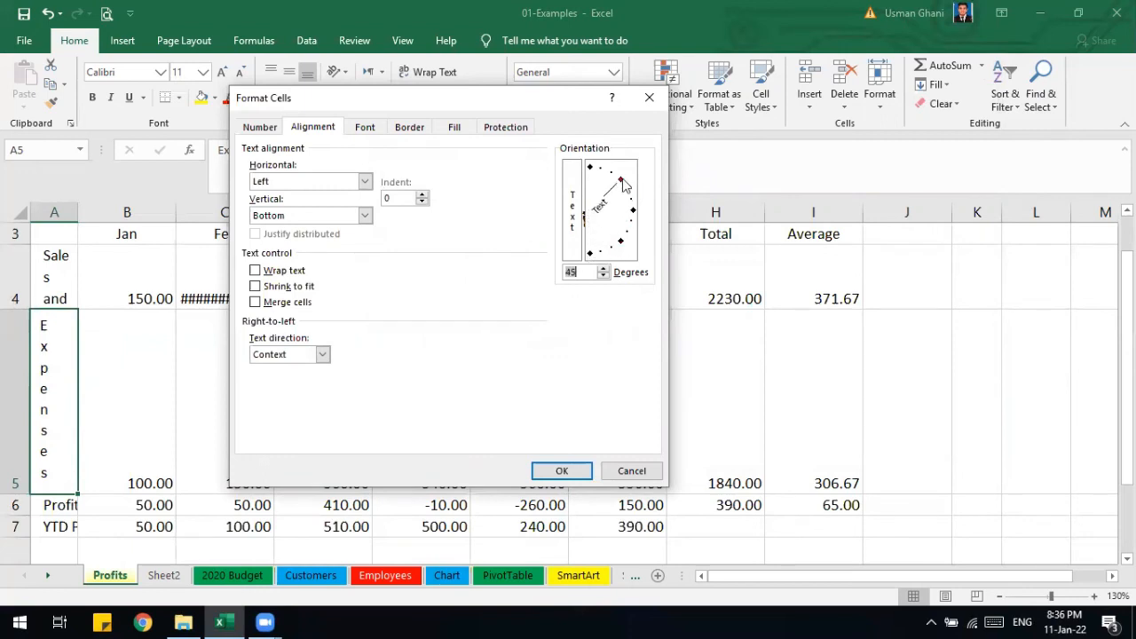
left_click(565, 465)
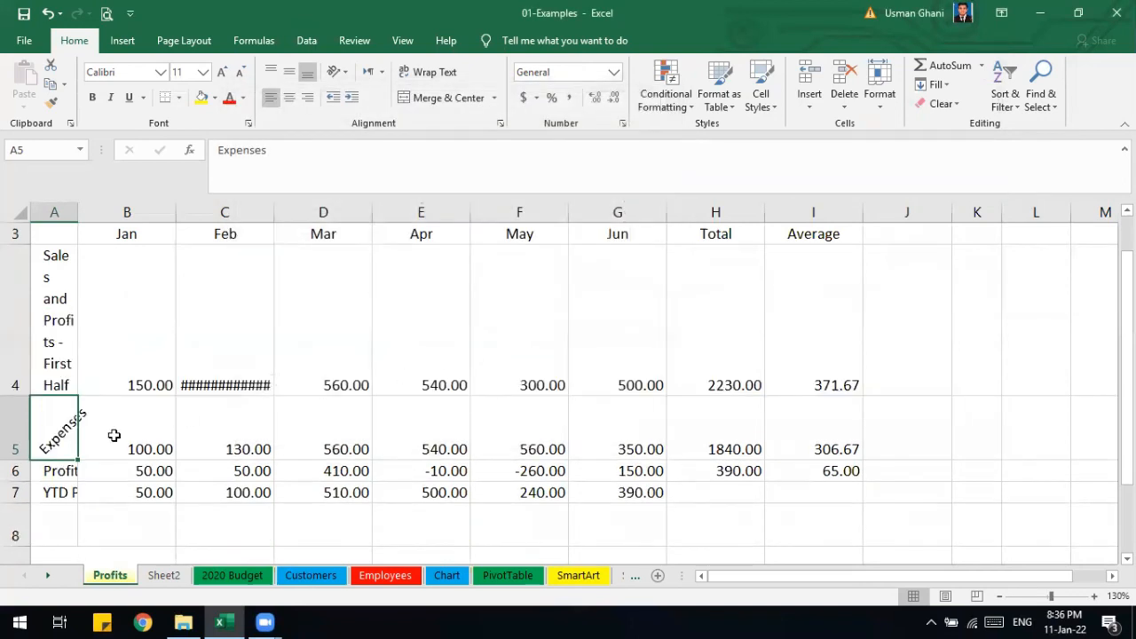
Try the Rotate Text Up, Angle Clockwise, Angle Counterclockwise and Rotate Text Down orientations on the Expenses label in A5.
left_click(350, 78)
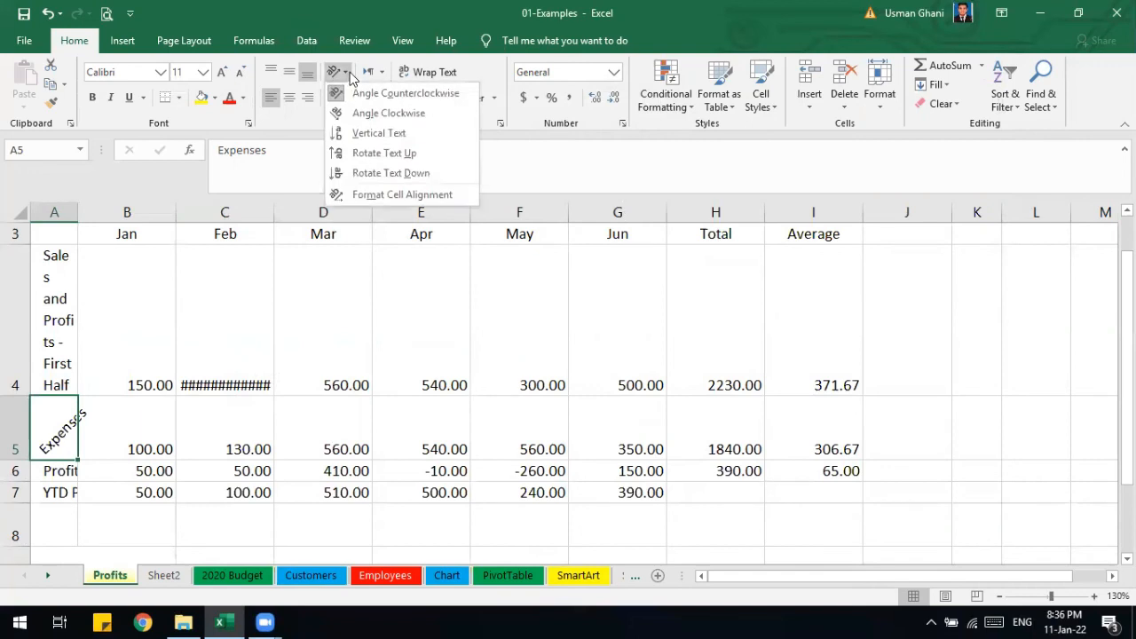
left_click(385, 155)
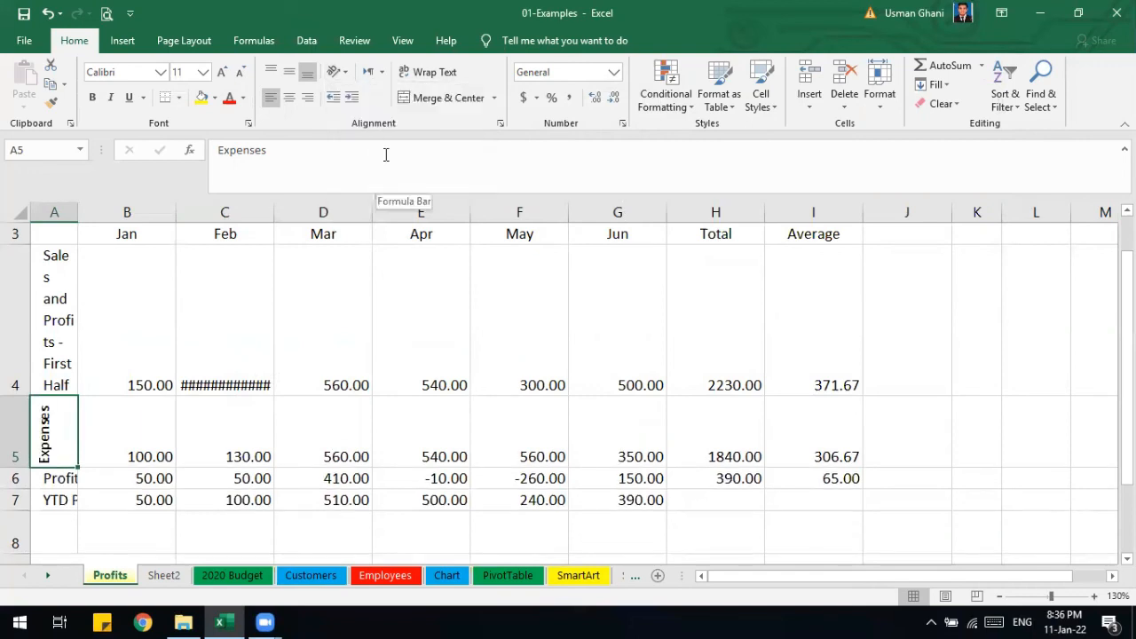
left_click(338, 72)
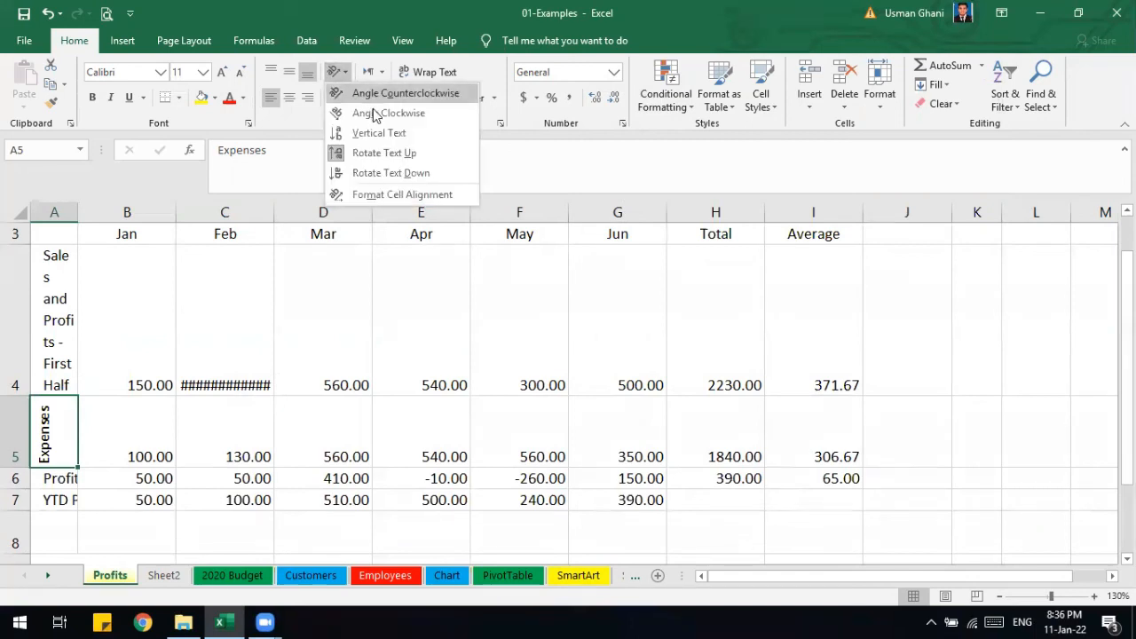
left_click(373, 111)
left_click(338, 71)
left_click(372, 94)
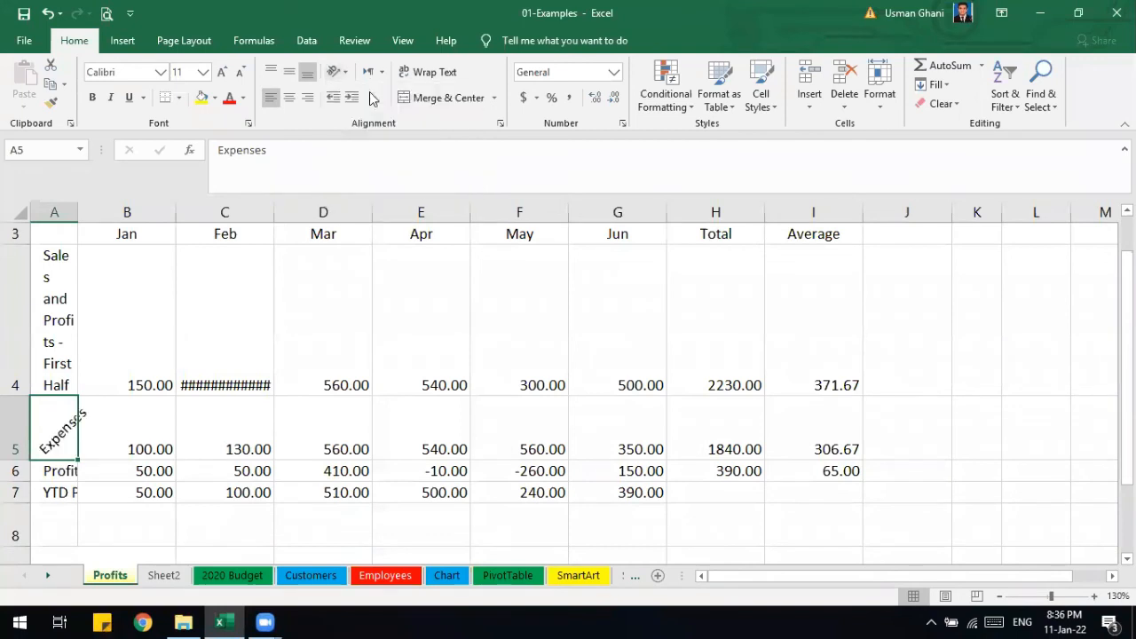
left_click(337, 71)
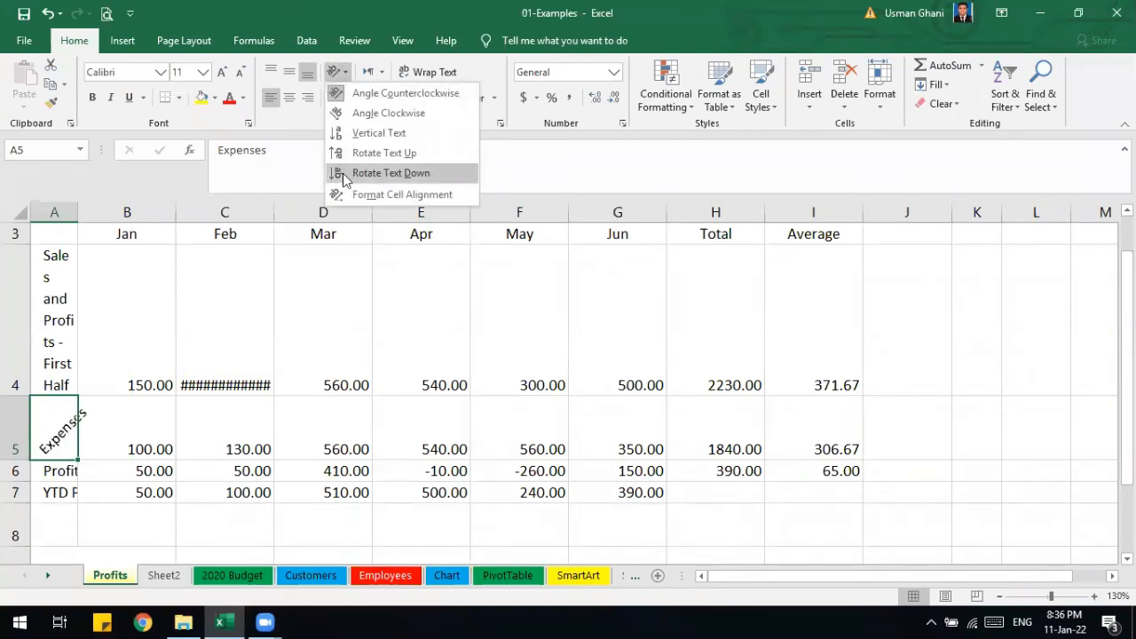
left_click(345, 175)
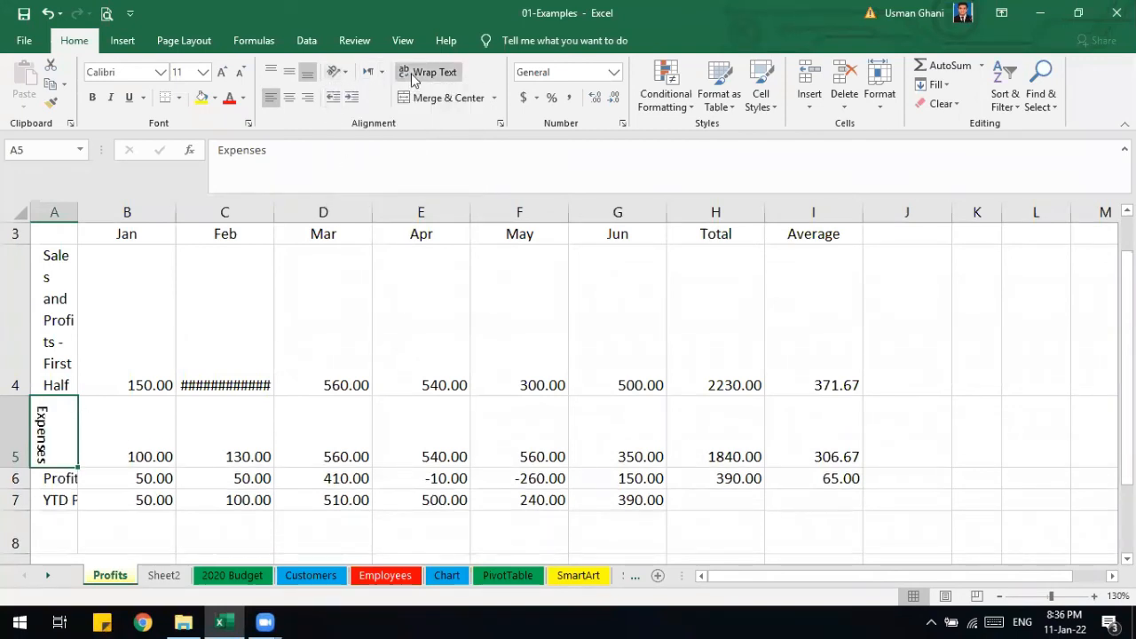
Set the text orientation of the Expenses label in A5 to 20 degrees through the cell alignment settings.
left_click(338, 71)
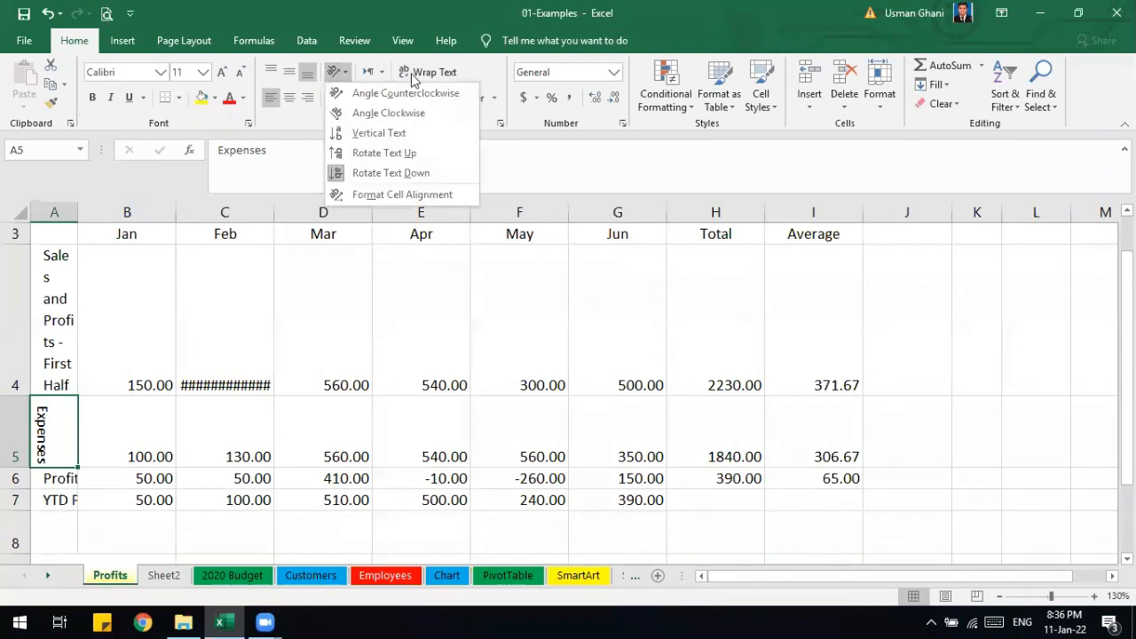
left_click(352, 195)
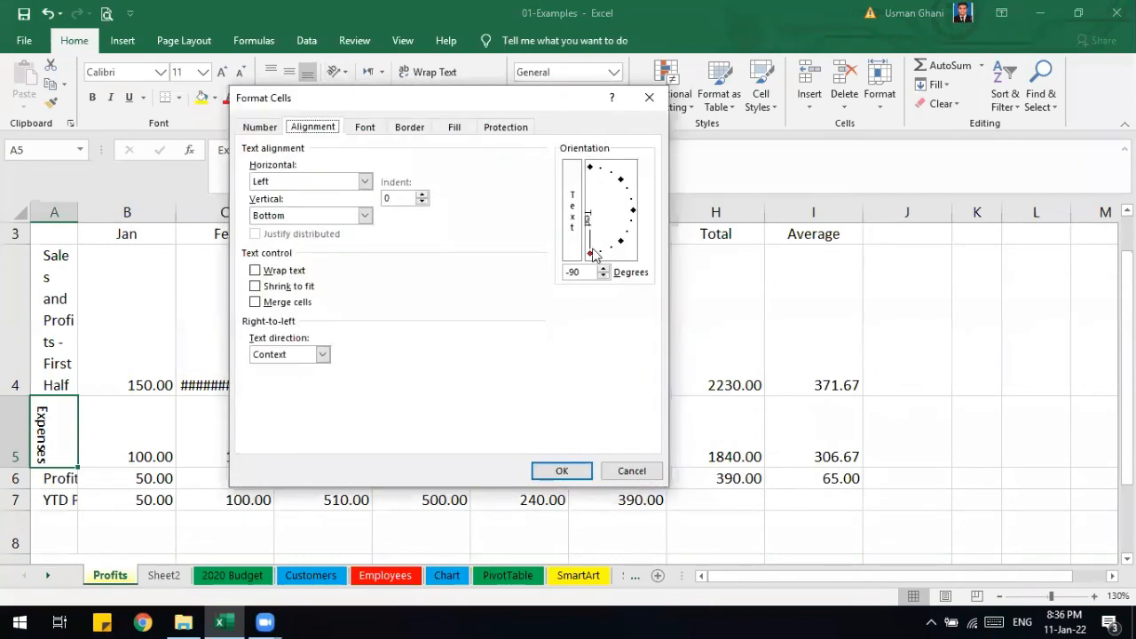
left_click_drag(590, 254, 613, 246)
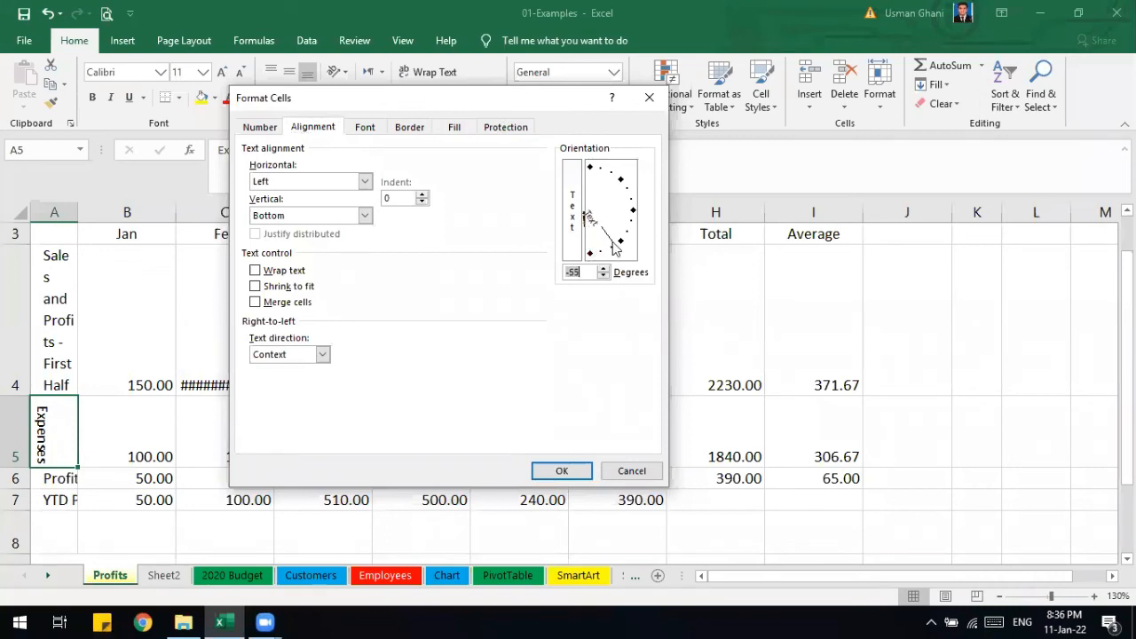
left_click(579, 273)
left_click_drag(620, 251, 615, 201)
left_click_drag(619, 206, 621, 208)
type("20")
left_click(573, 471)
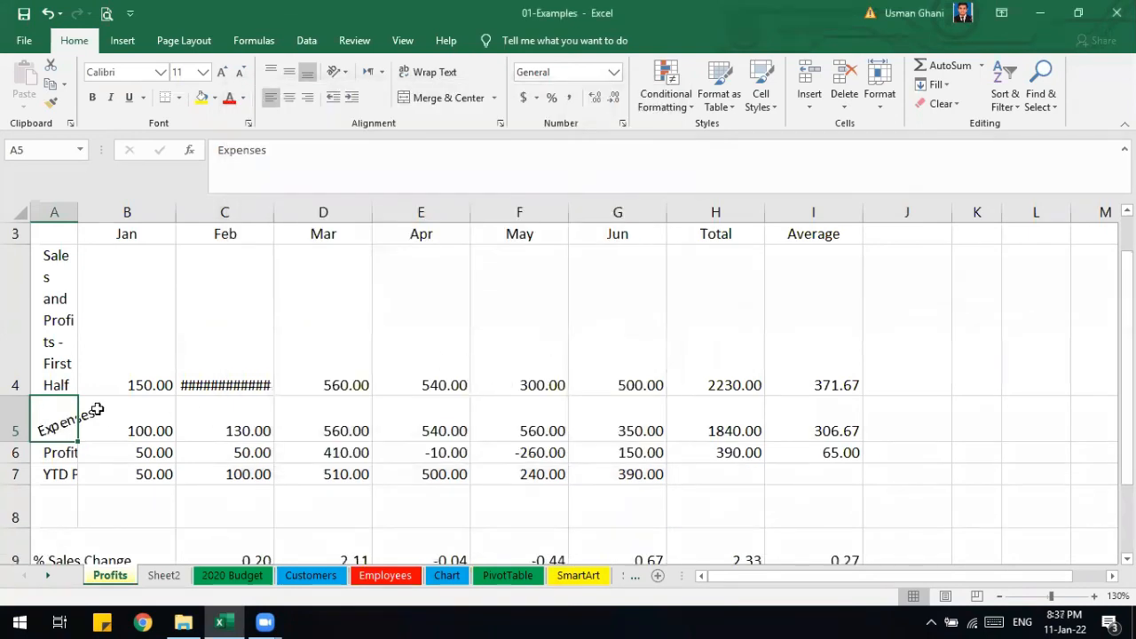
Resize column A so the Sales and Profits - First Half label wraps onto two lines, and collapse the expanded formula bar.
double_click(78, 203)
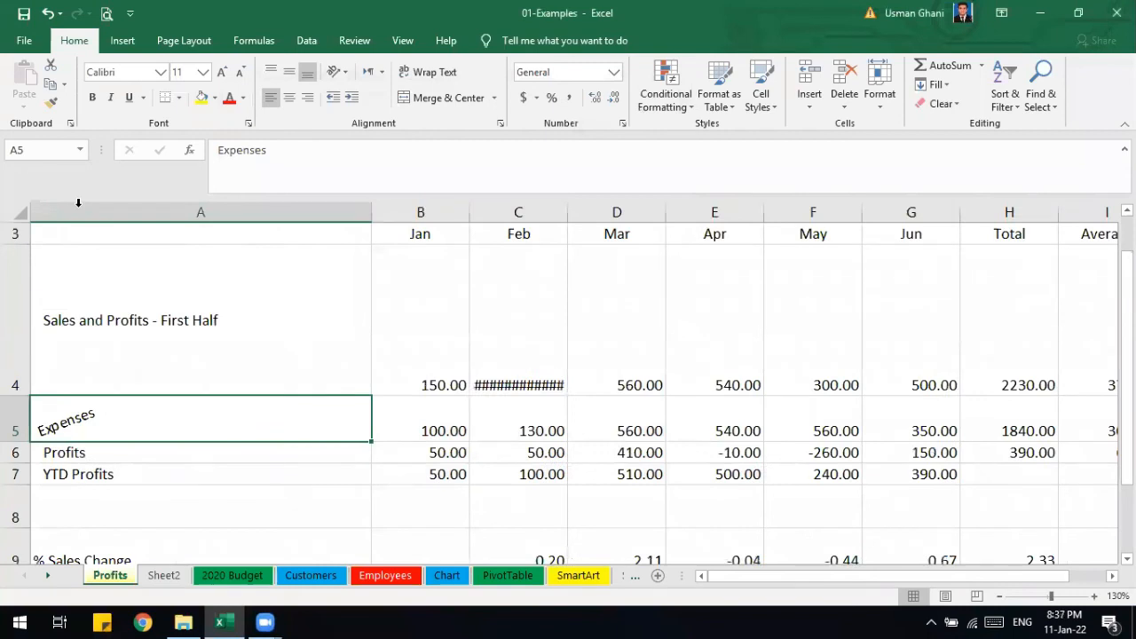
left_click_drag(372, 212, 178, 215)
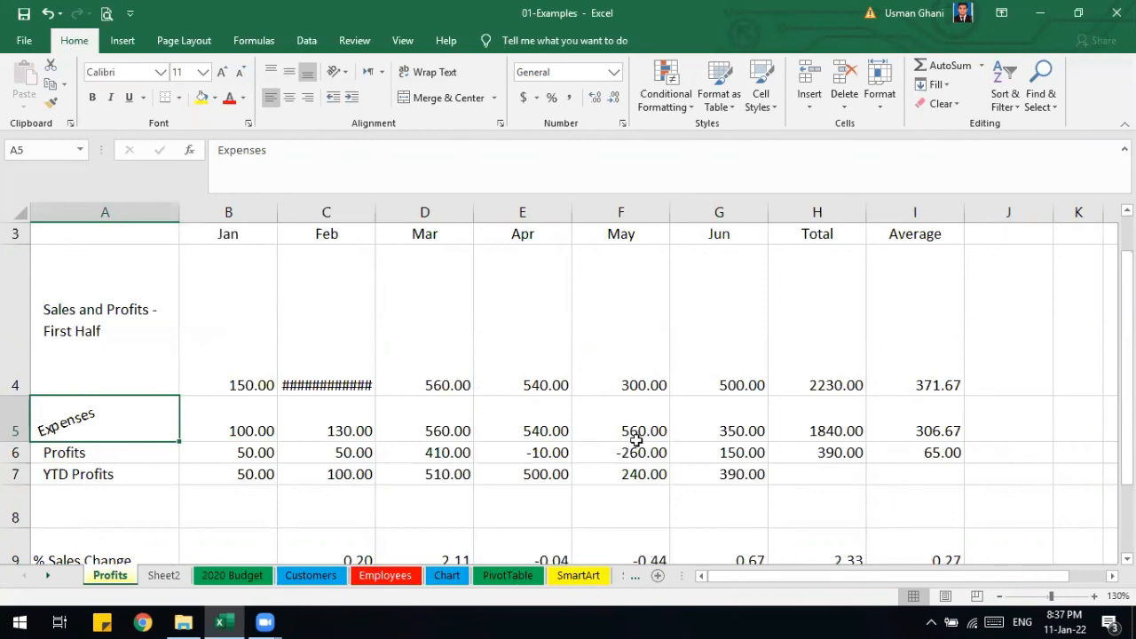
left_click(999, 597)
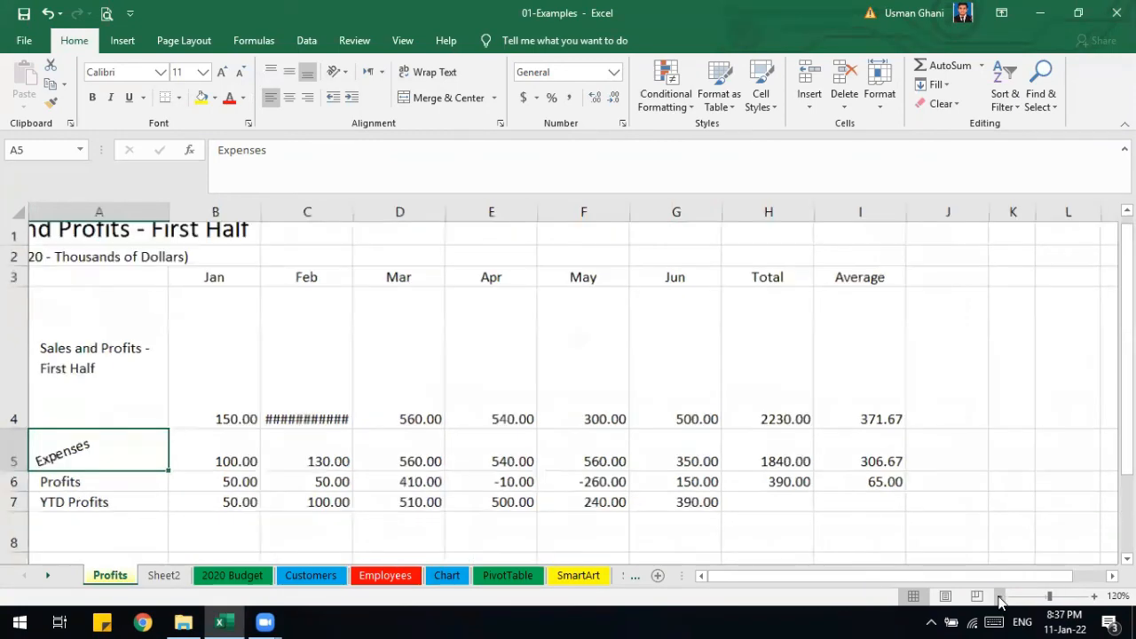
left_click(999, 598)
left_click(999, 597)
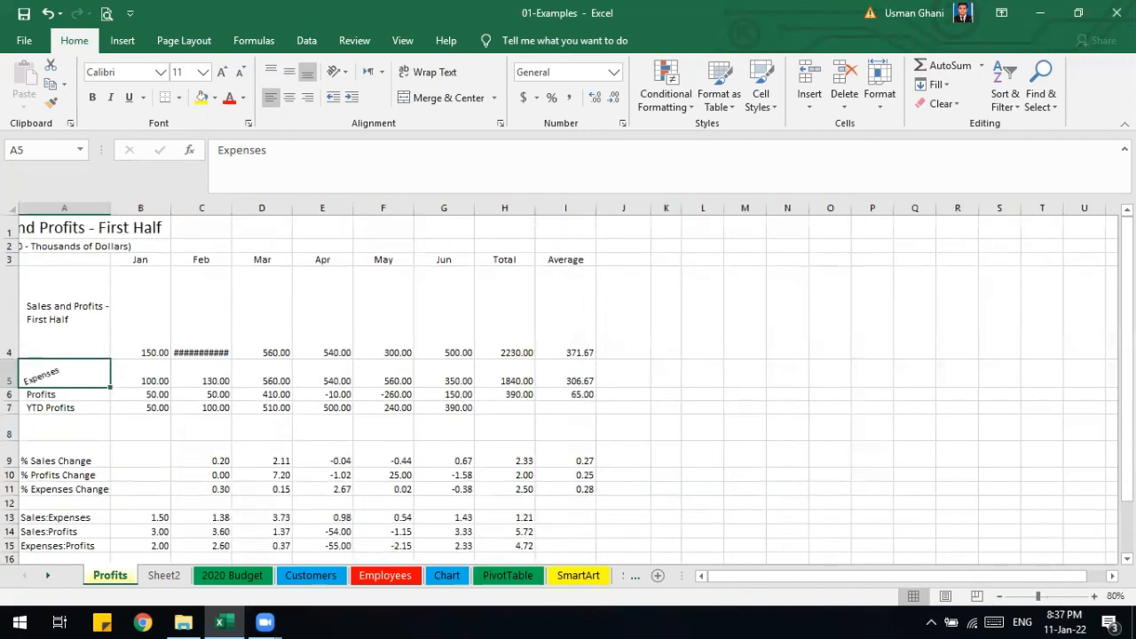
left_click(1125, 149)
AutoFit the width of column C so the Feb value in C4 displays in full.
left_click(220, 278)
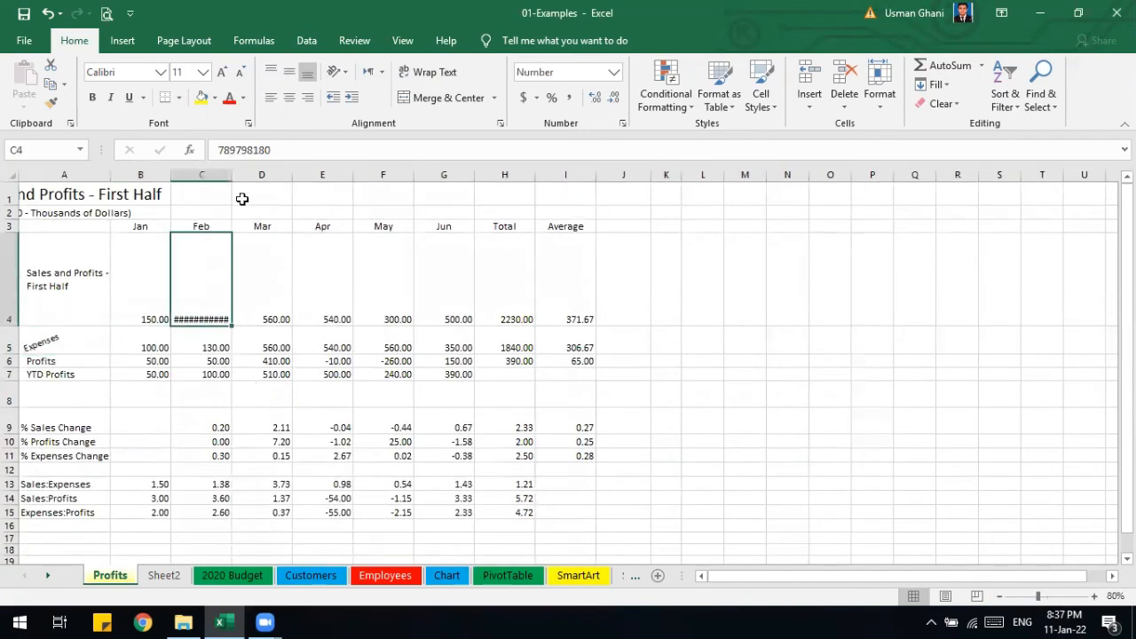
double_click(232, 175)
left_click(286, 297)
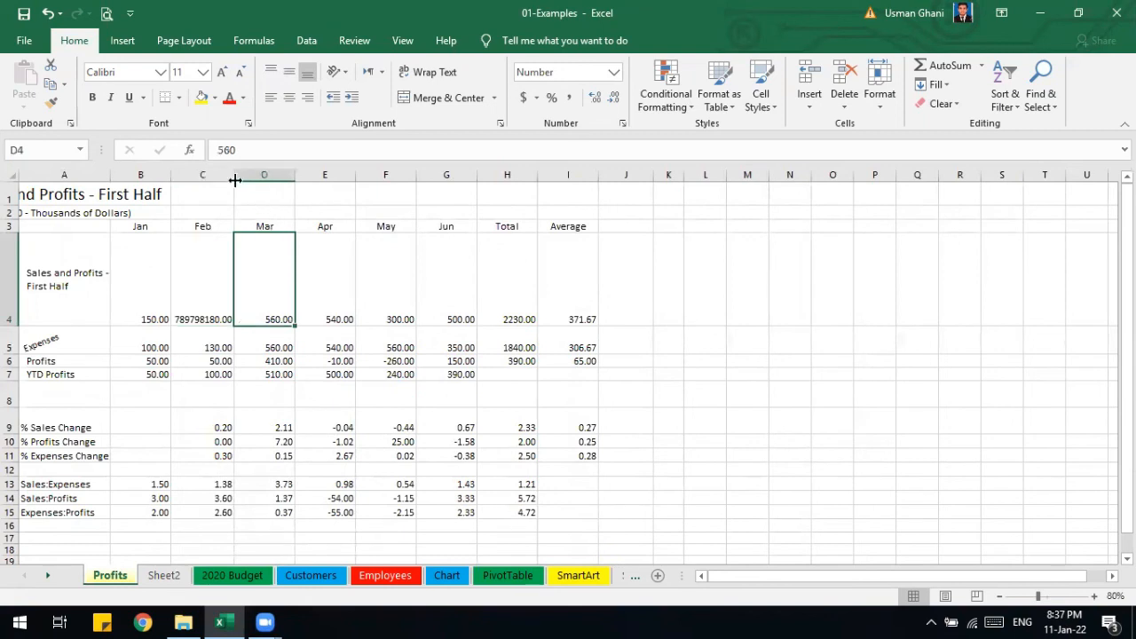
Hide column C, which holds the Feb figures.
left_click(193, 170)
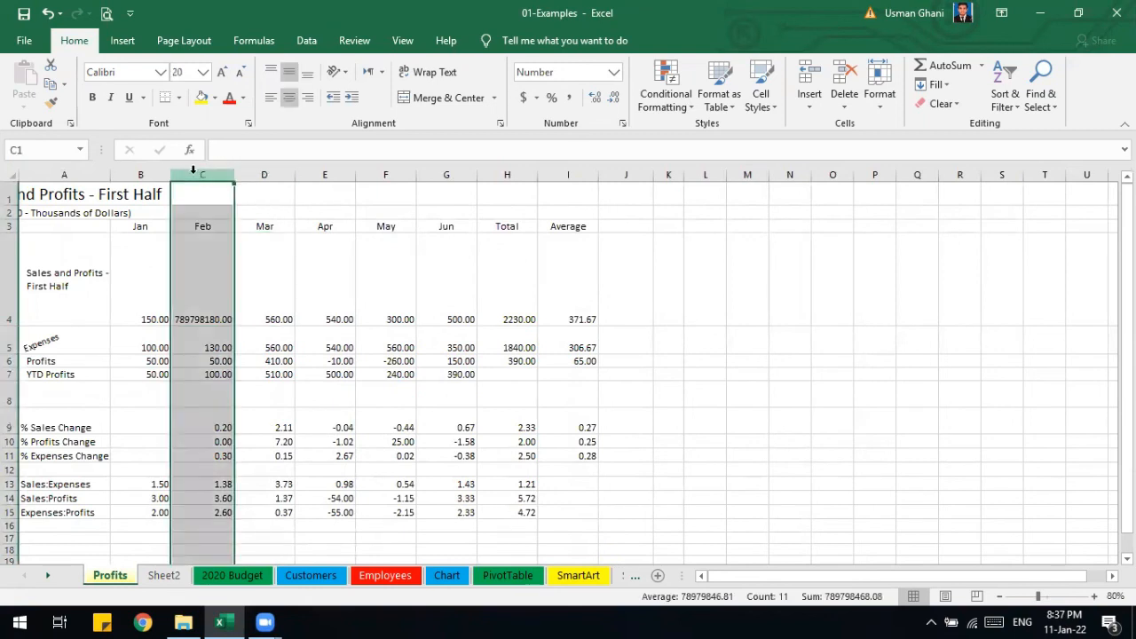
right_click(195, 174)
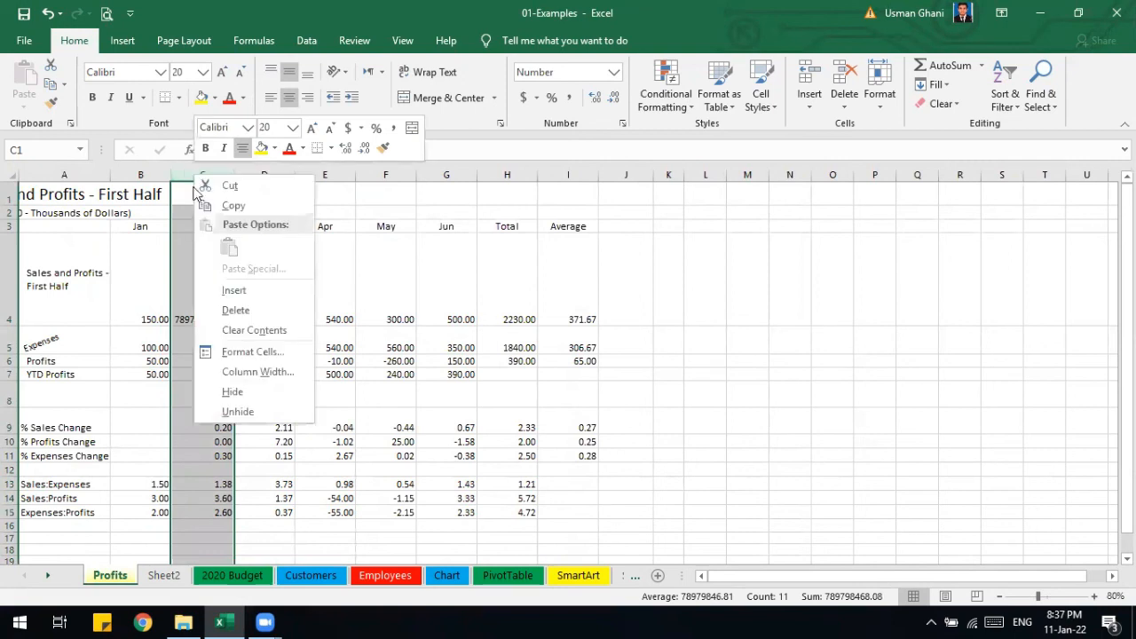
left_click(257, 397)
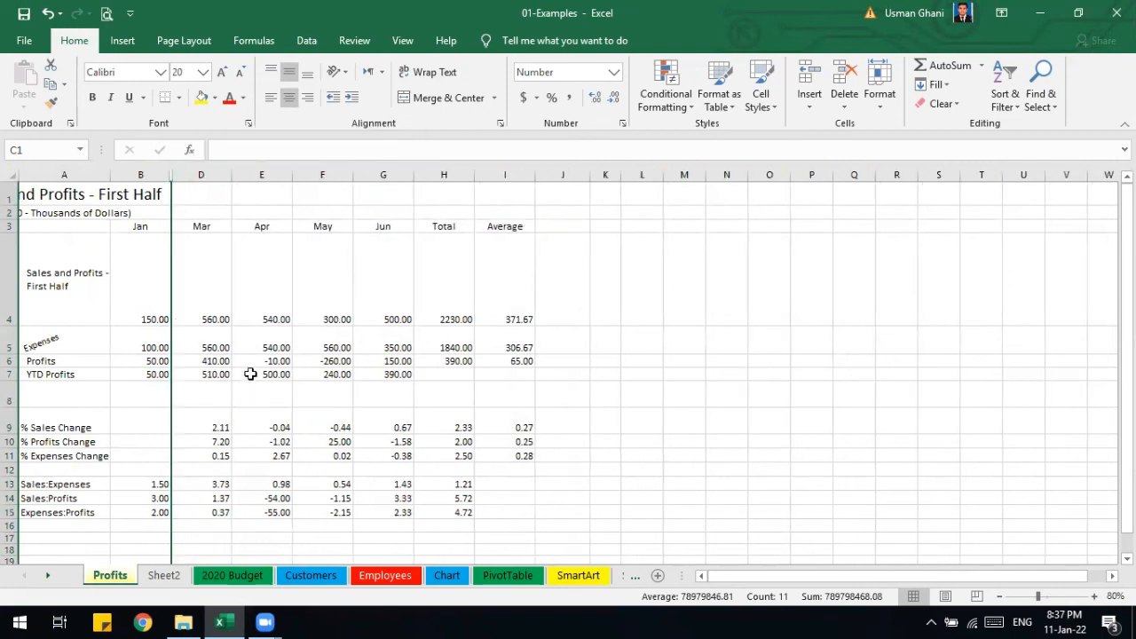
left_click(241, 300)
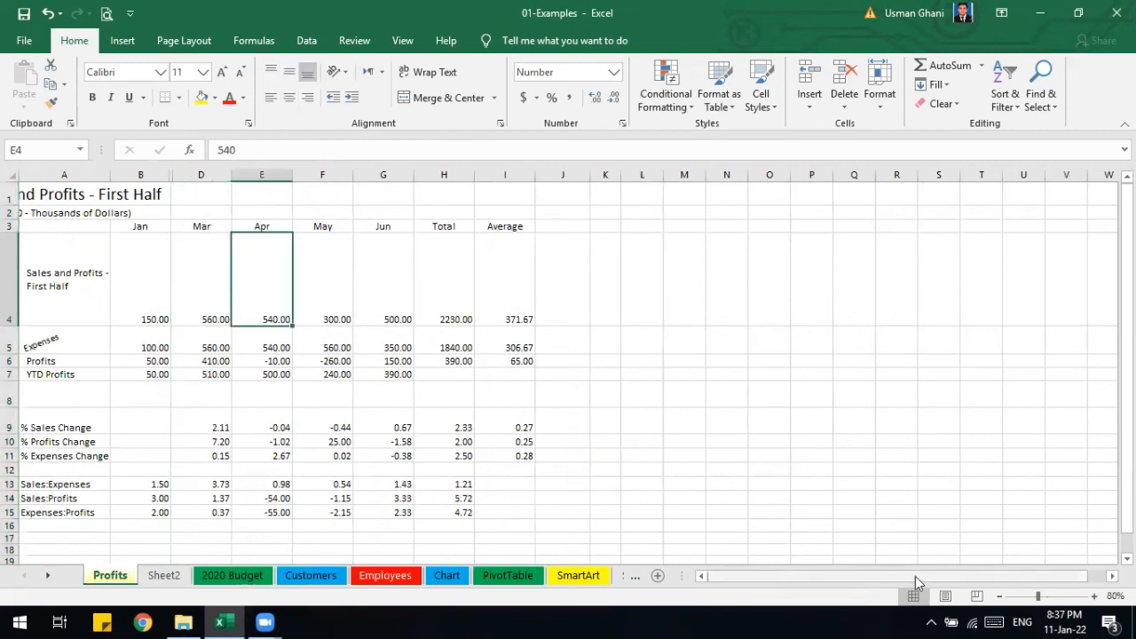
AutoFit the height of row 4 to its wrapped label.
left_click_drag(677, 575, 667, 576)
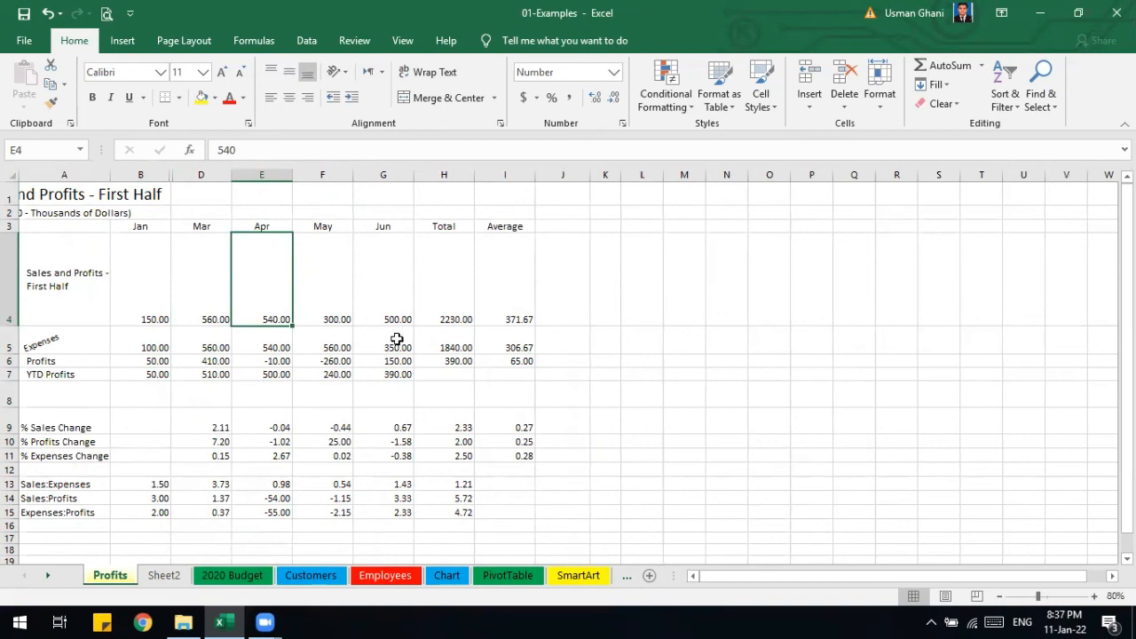
double_click(11, 326)
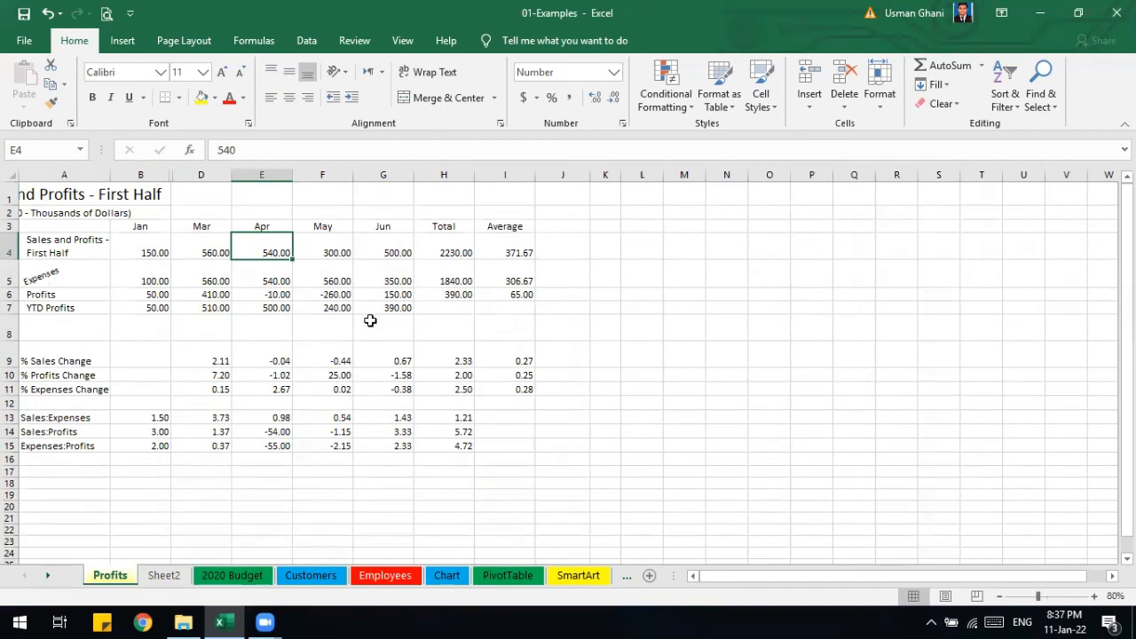
left_click(578, 247)
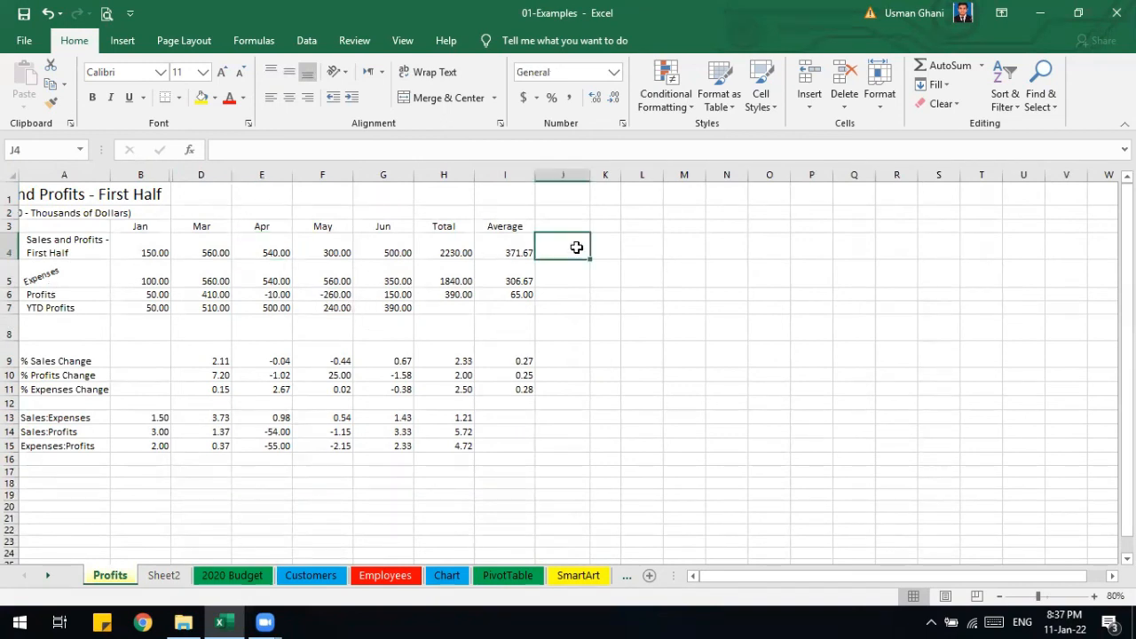
Examine the monthly values, Total and Average in row 4 and the columns around the hidden Feb column.
left_click_drag(510, 251, 160, 247)
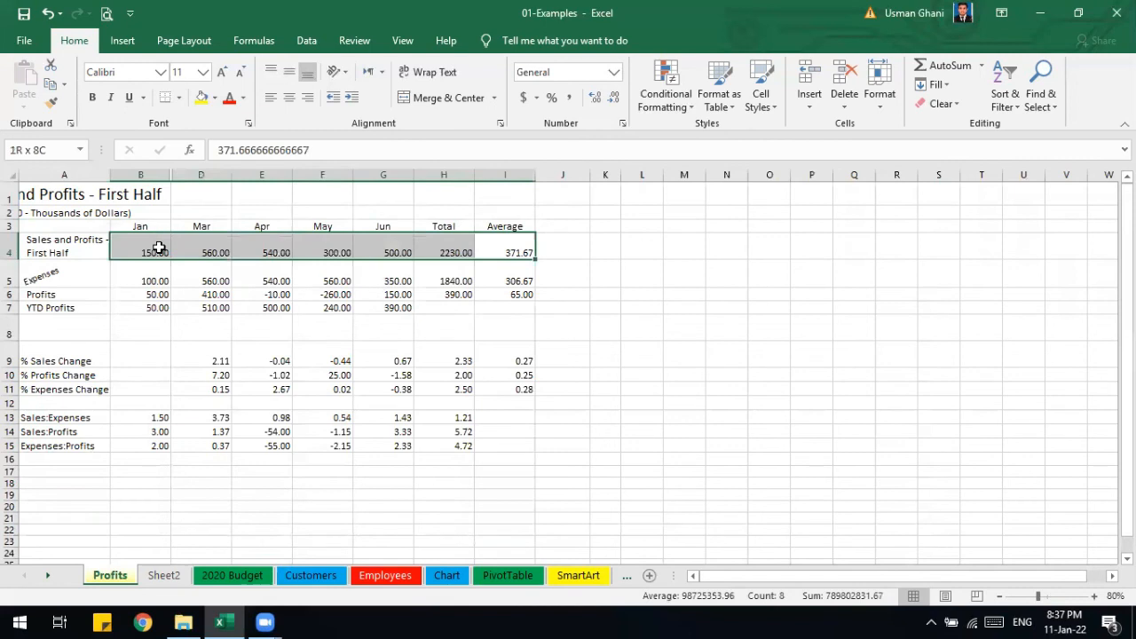
left_click(559, 241)
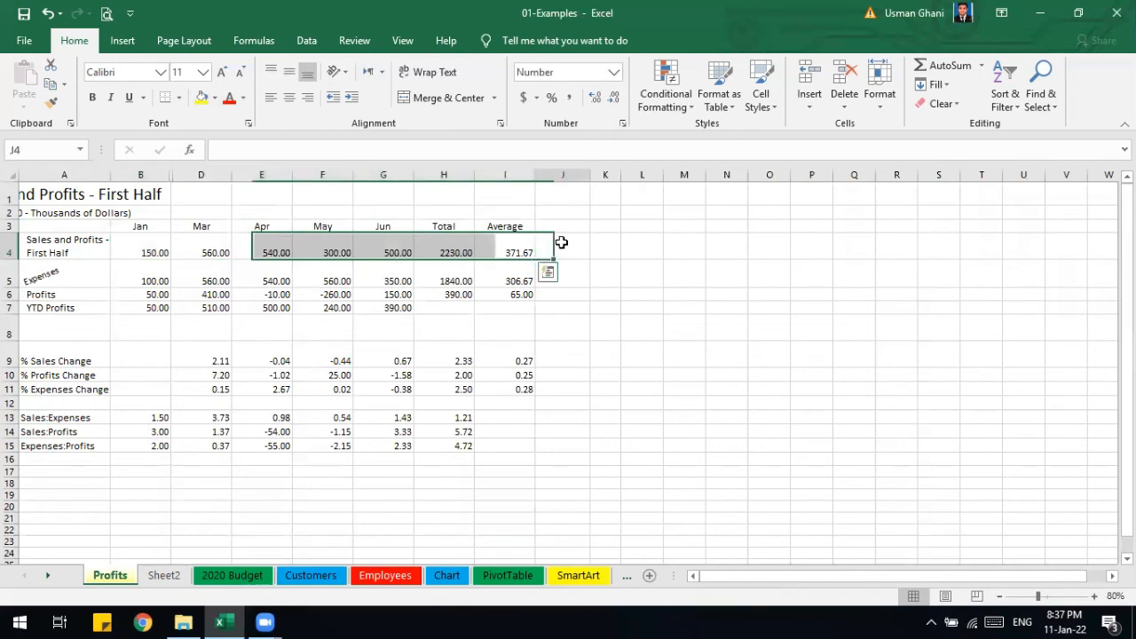
left_click(456, 246)
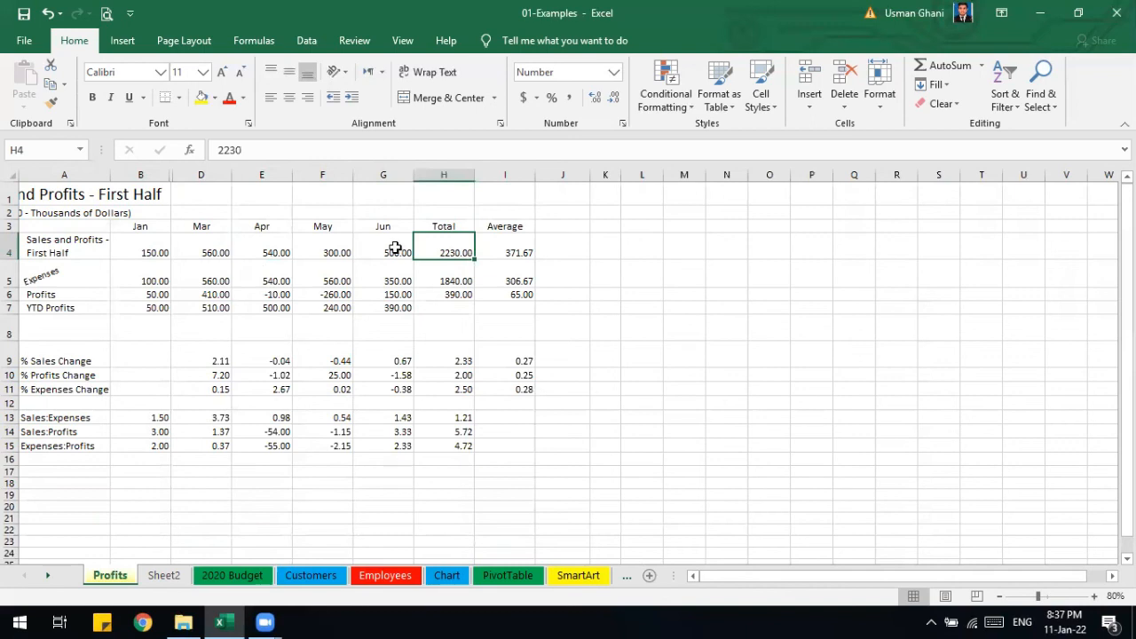
left_click_drag(393, 246, 153, 248)
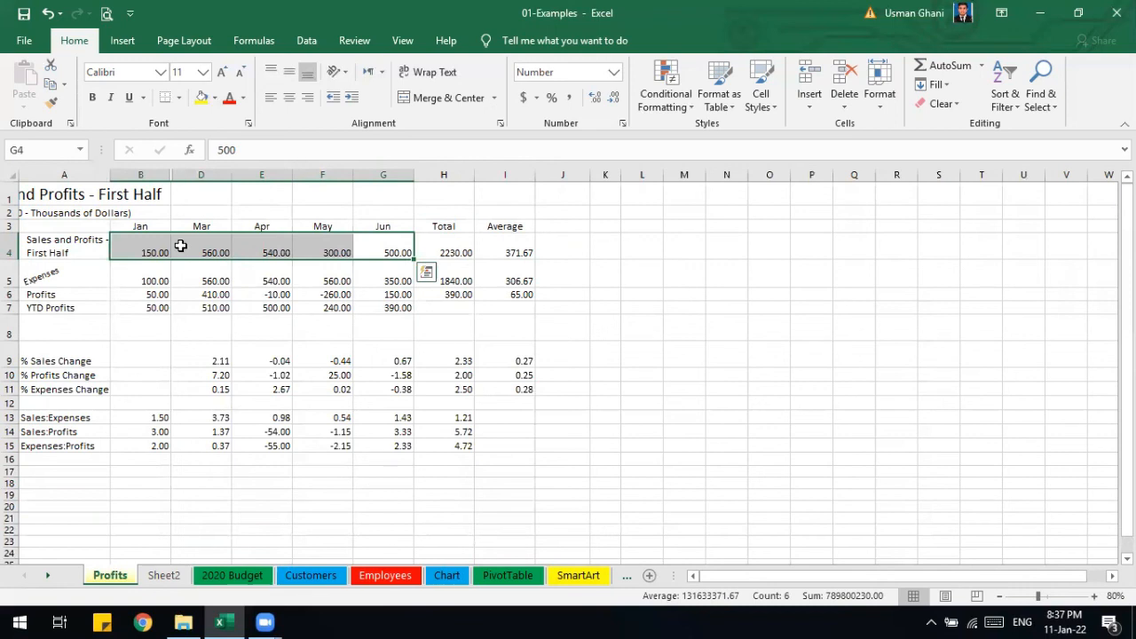
left_click(443, 244)
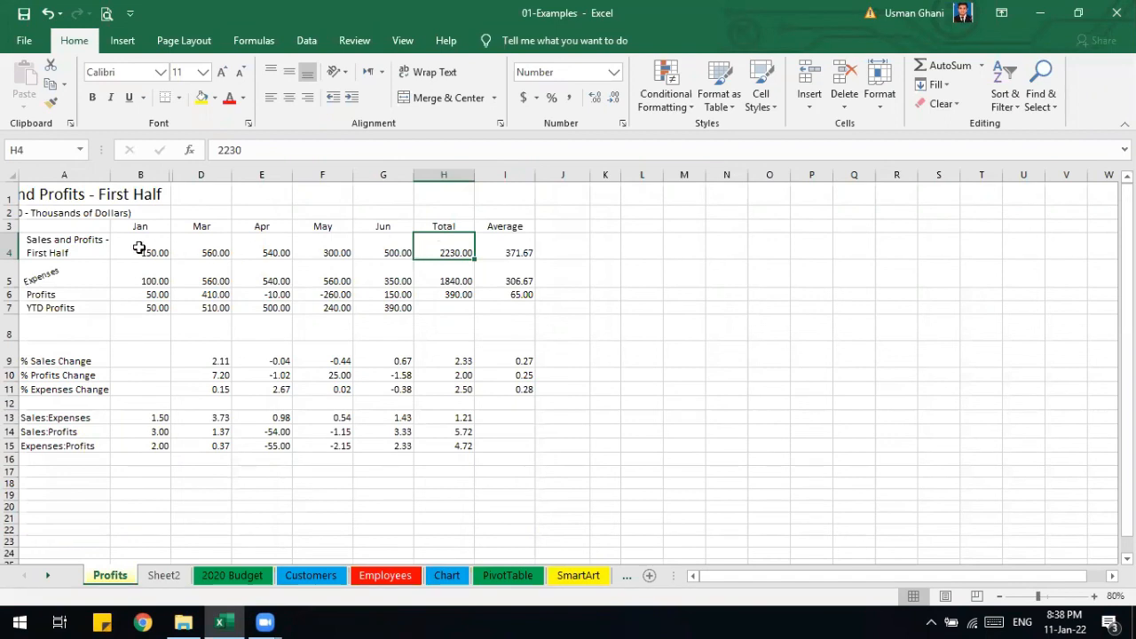
left_click_drag(131, 246, 392, 253)
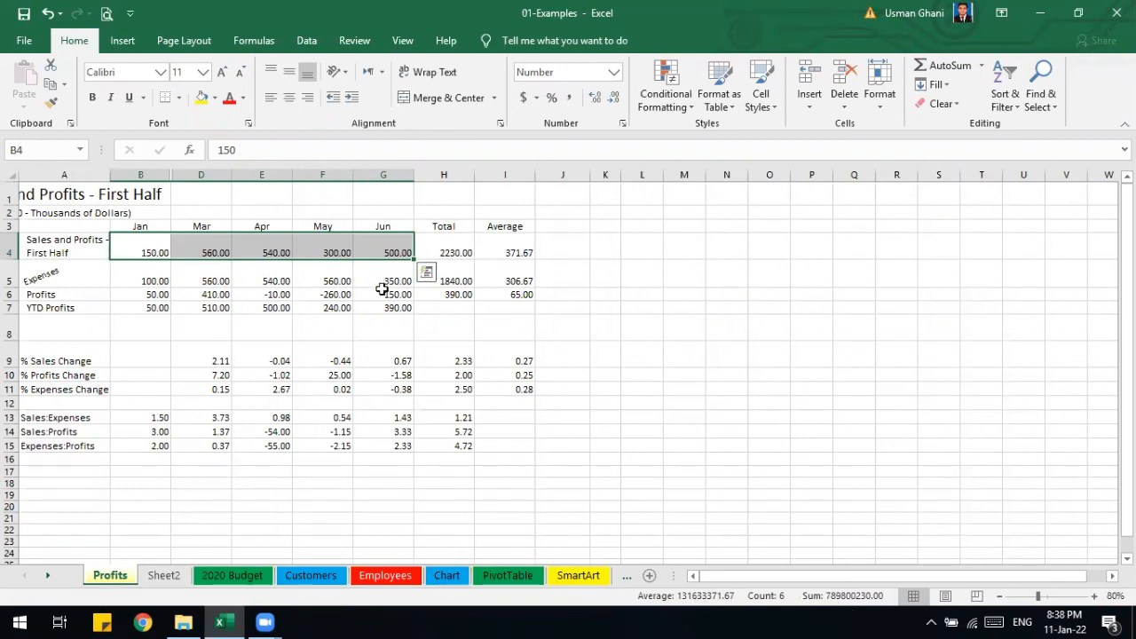
left_click(453, 249)
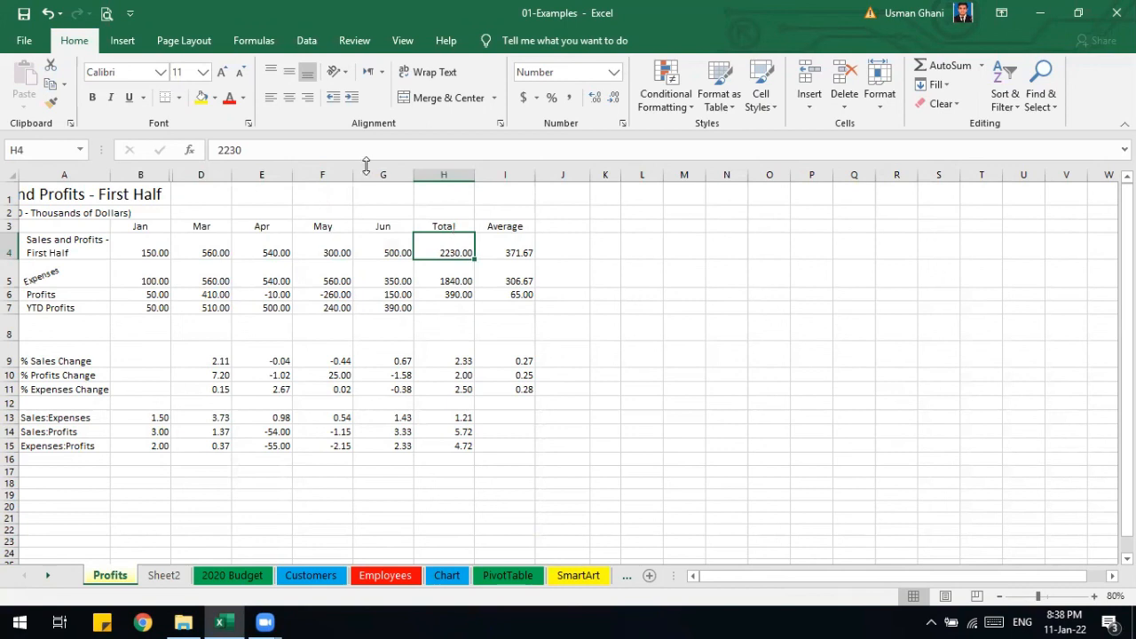
left_click_drag(443, 174, 270, 175)
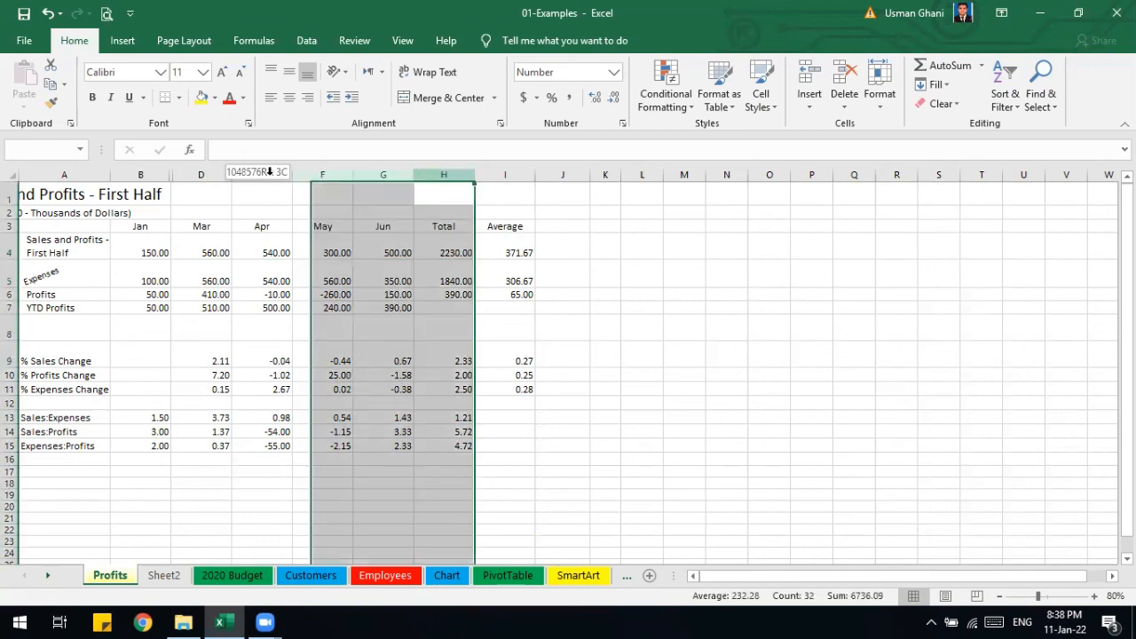
left_click(512, 242)
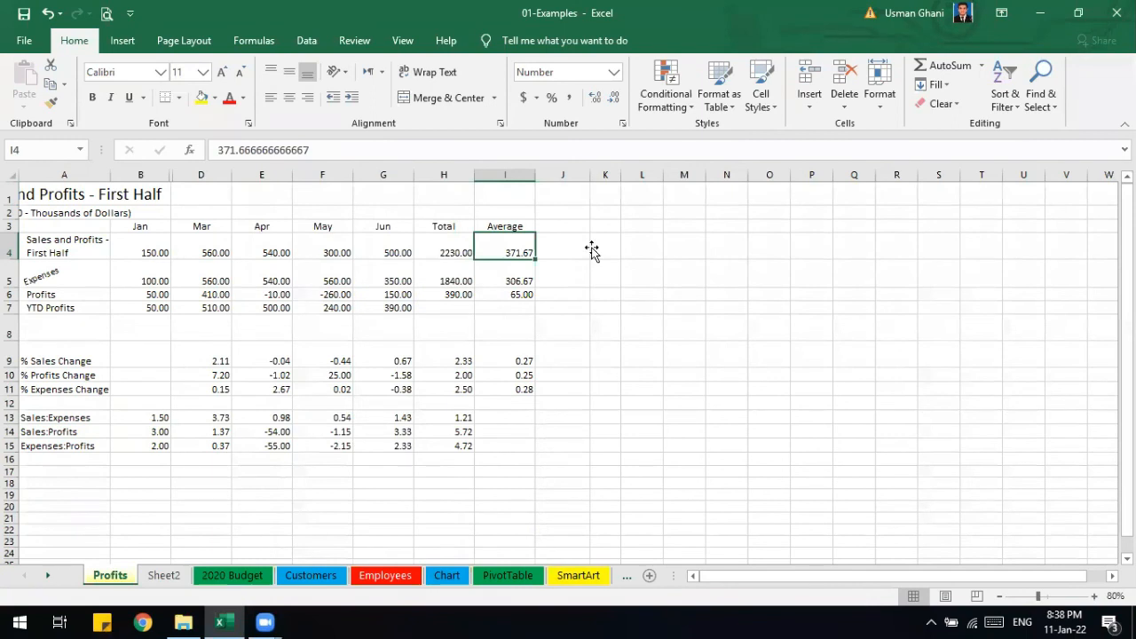
left_click(592, 251)
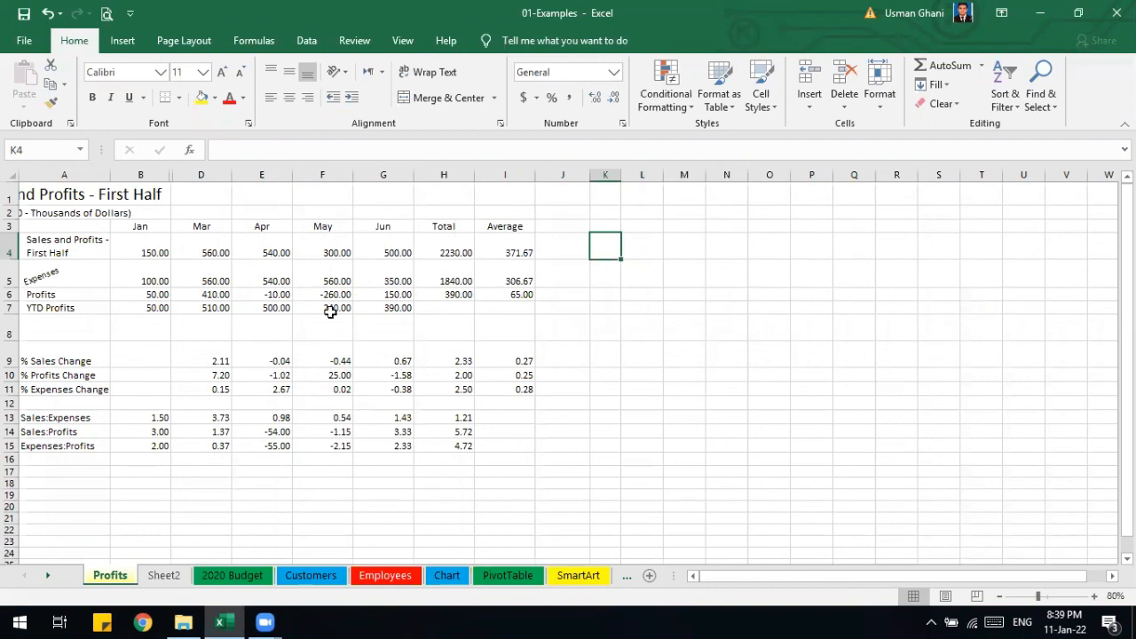
left_click(447, 249)
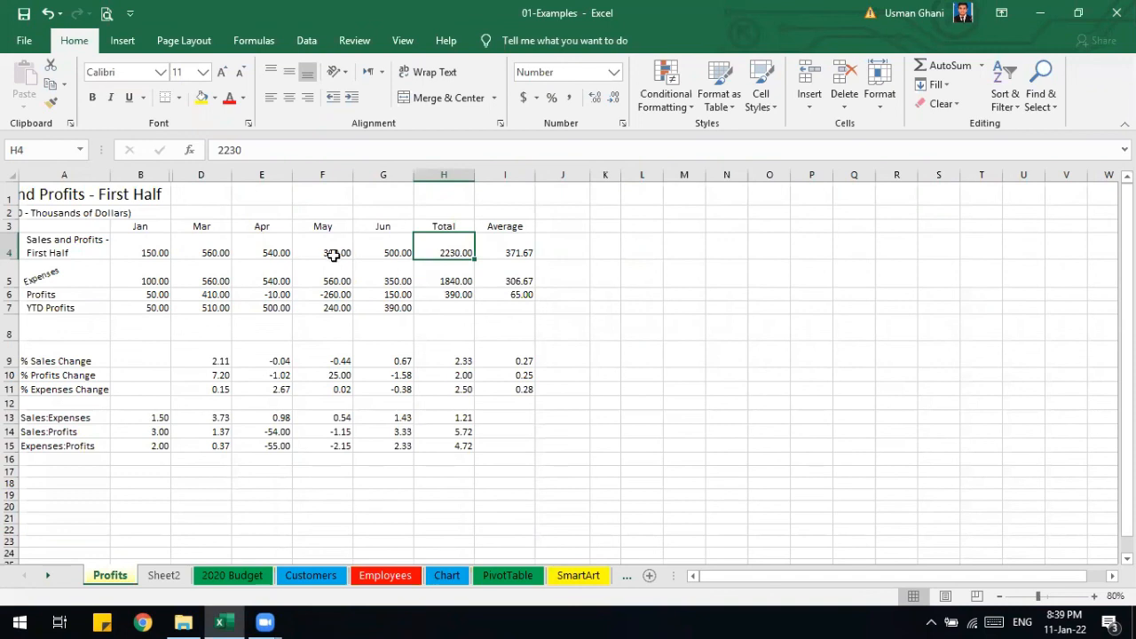
left_click_drag(144, 173, 236, 171)
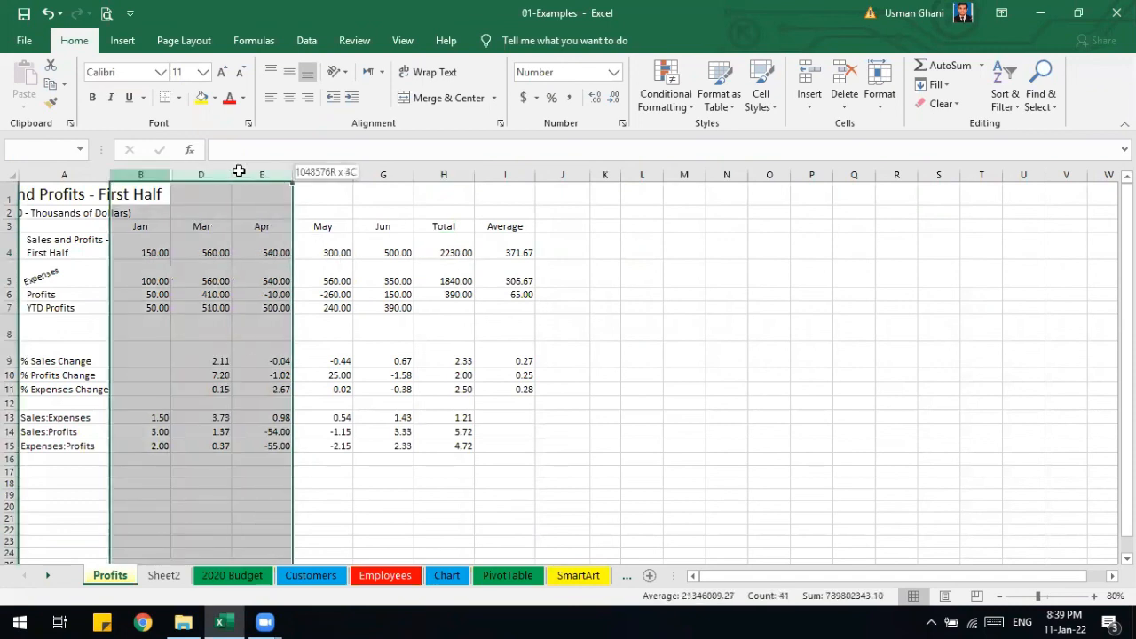
Try to unhide the Feb column from a selection spanning columns B to E.
right_click(236, 172)
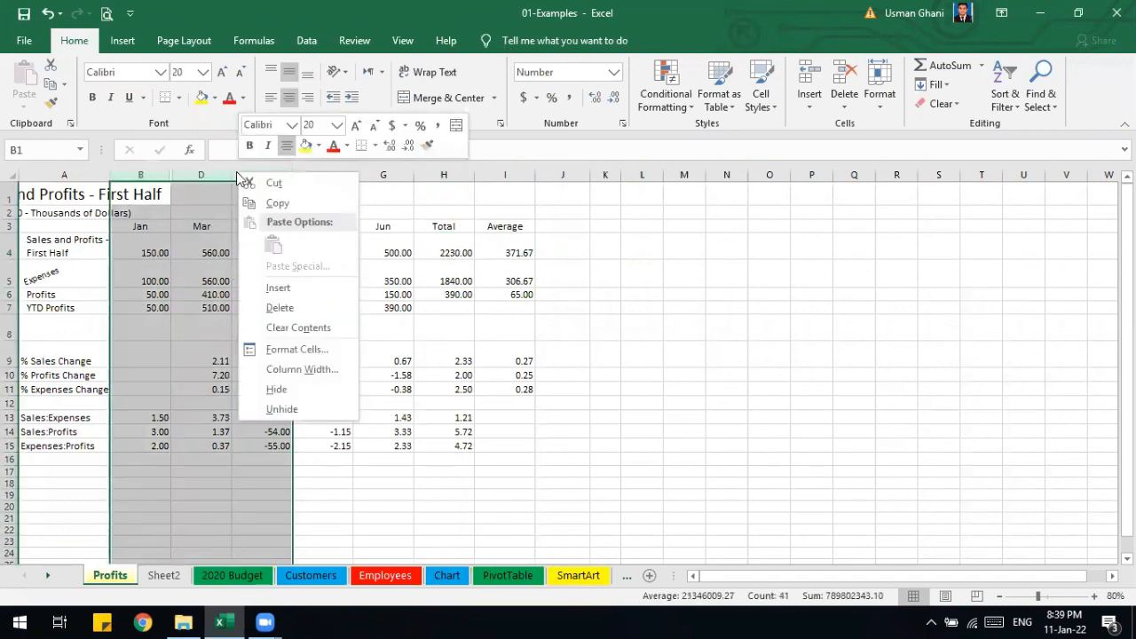
left_click(303, 407)
left_click_drag(198, 171, 319, 169)
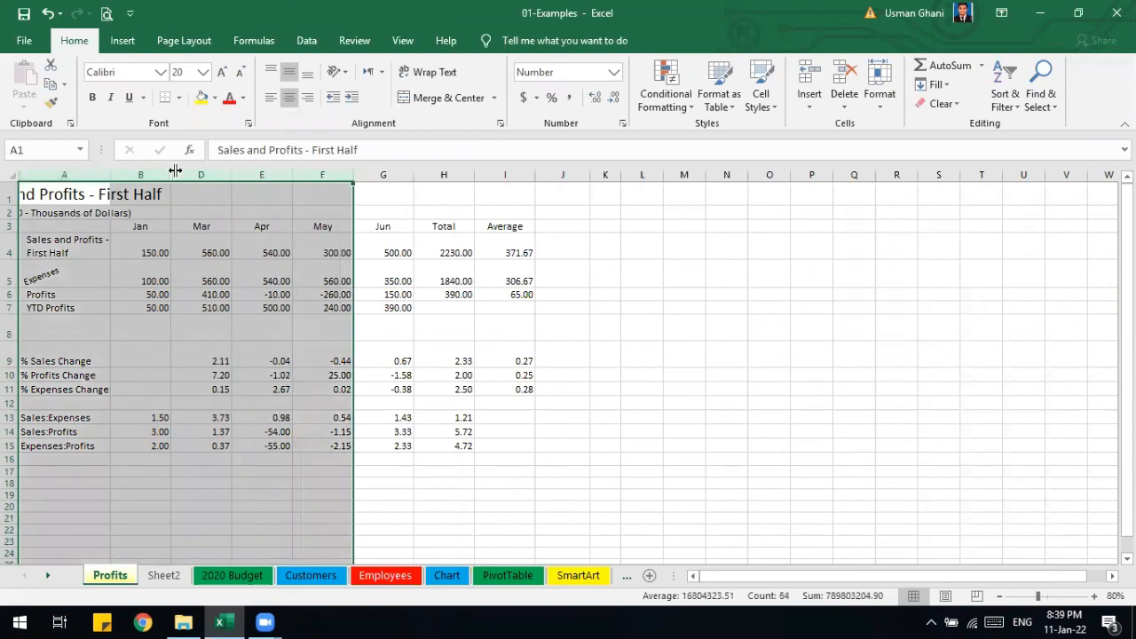
left_click(183, 173)
left_click(321, 248)
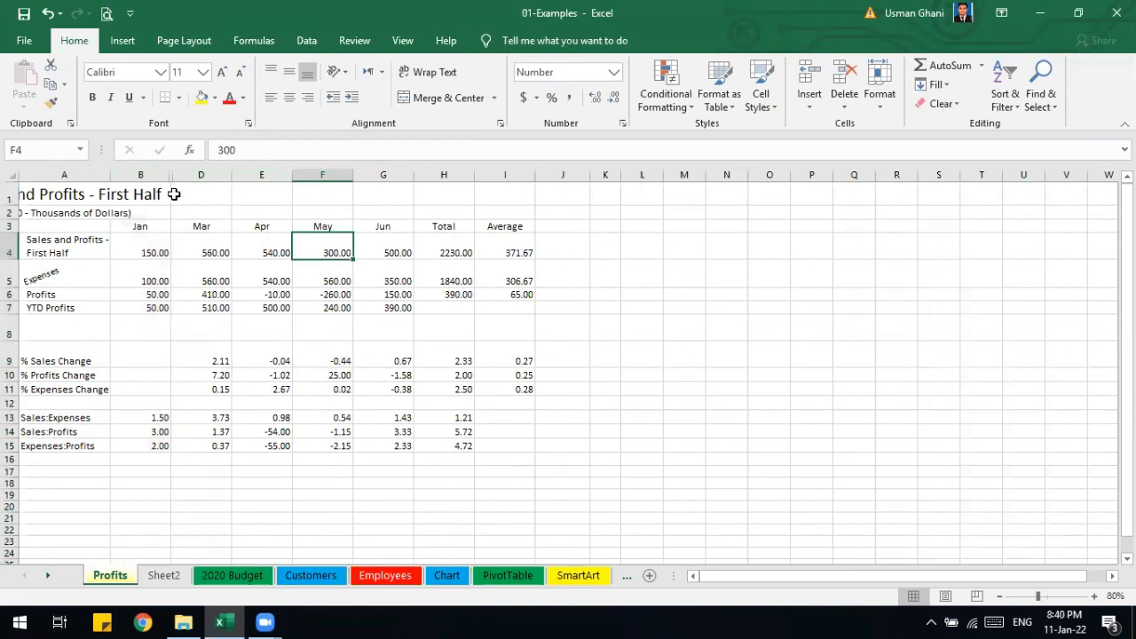
Unhide column C with the Feb figures between columns B and D, and select its values in C4:C5.
left_click_drag(182, 174, 153, 173)
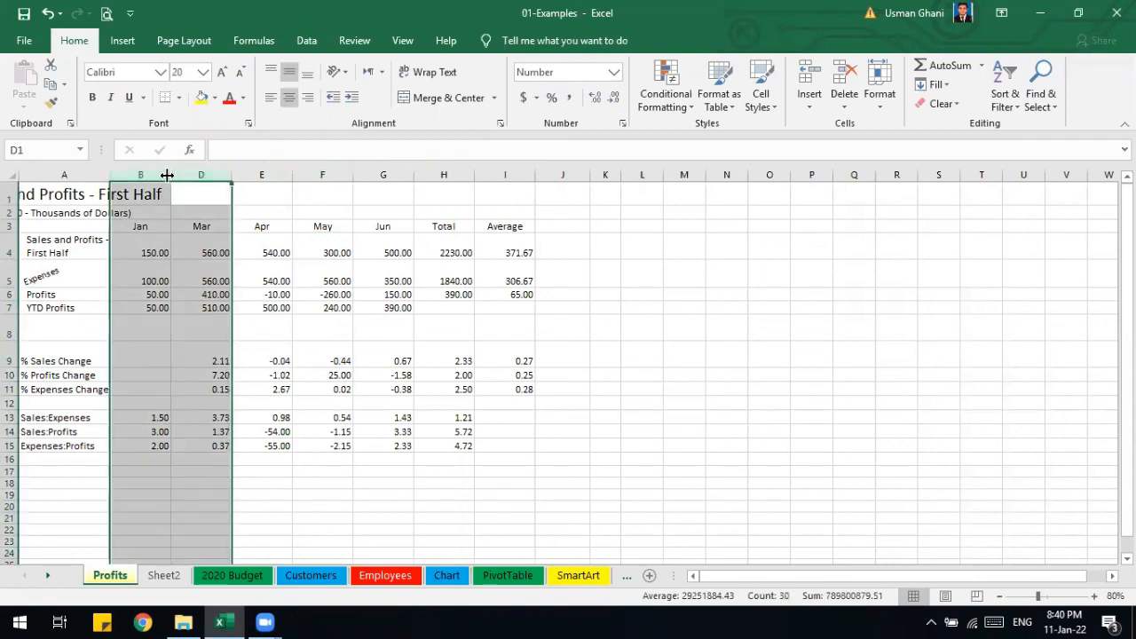
right_click(169, 177)
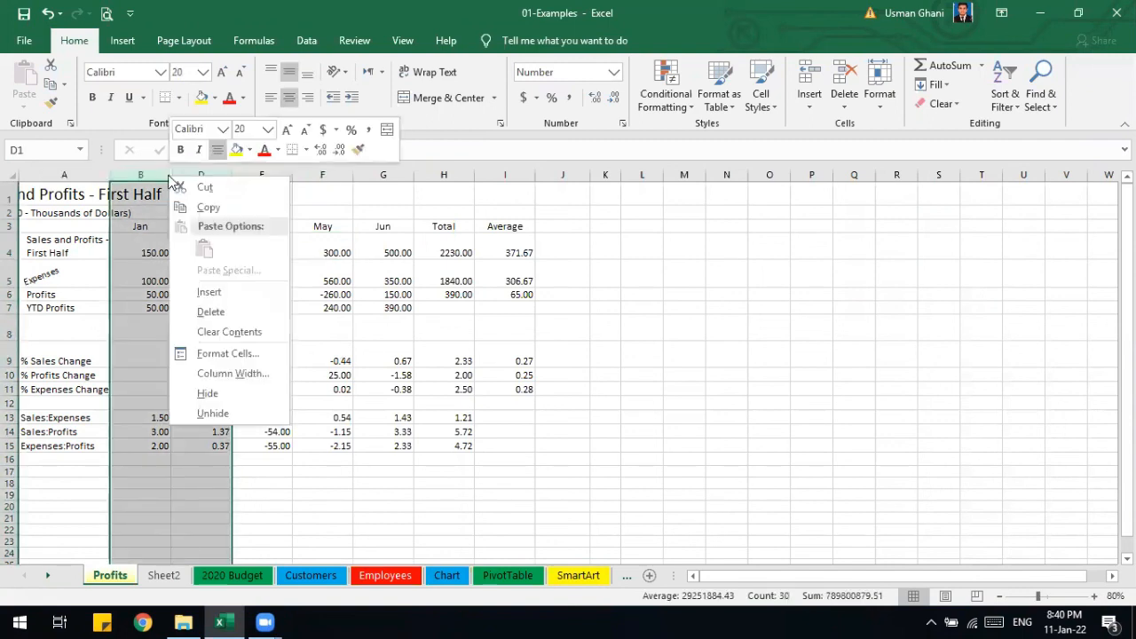
left_click(229, 414)
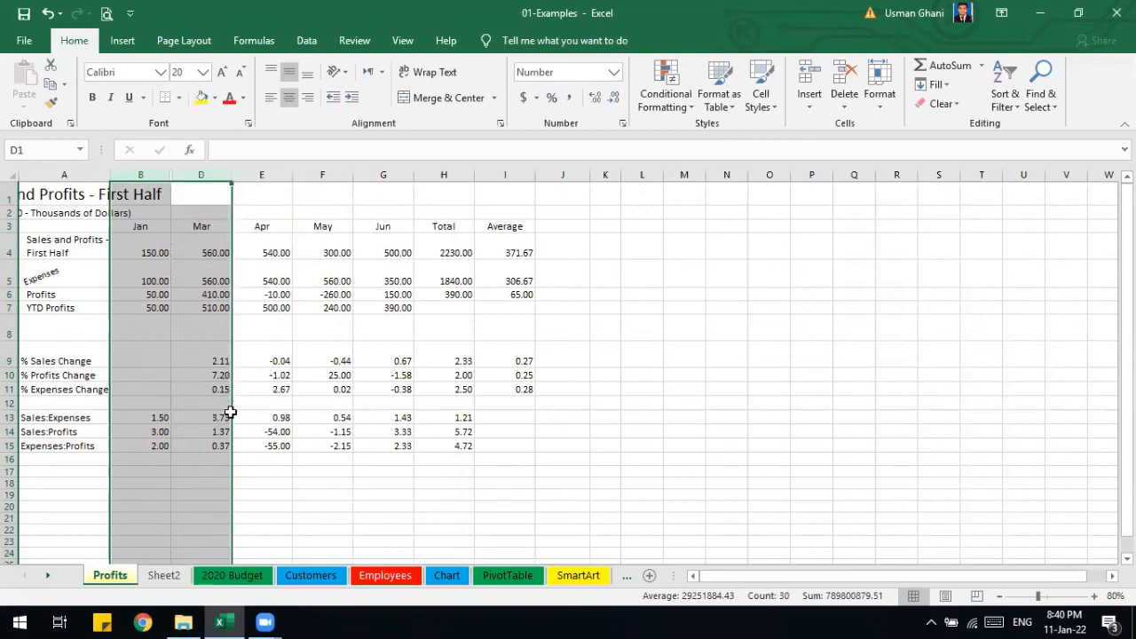
left_click_drag(217, 277, 216, 257)
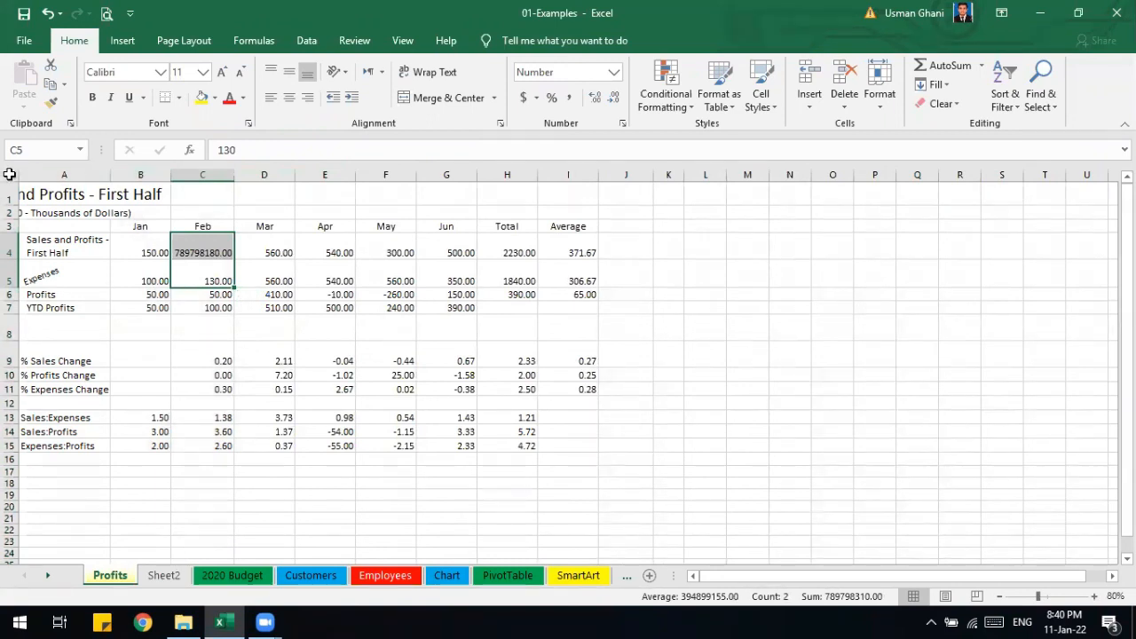
Select all cells of the Profits worksheet.
left_click(11, 173)
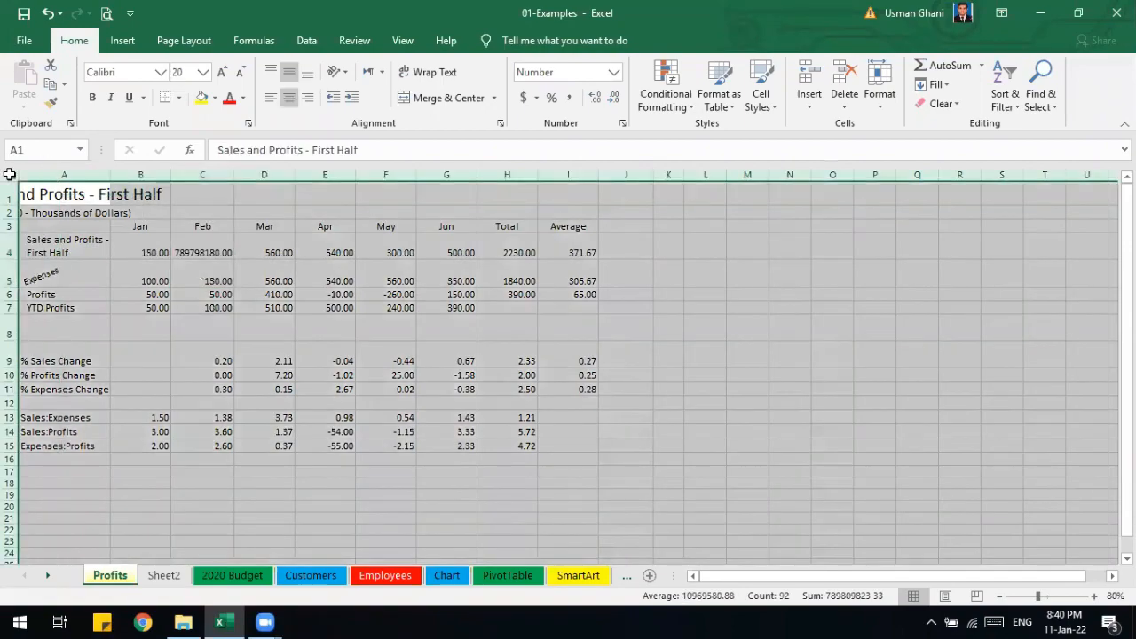